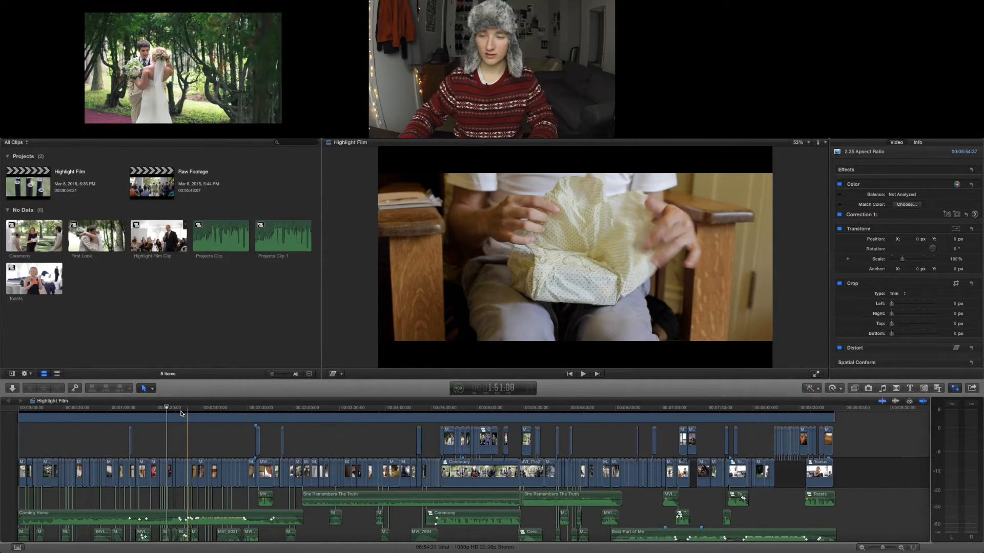
- Set the playhead to the start of the Highlight Film timeline and magnify the timeline until individual opening clips are distinguishable
click(18, 408)
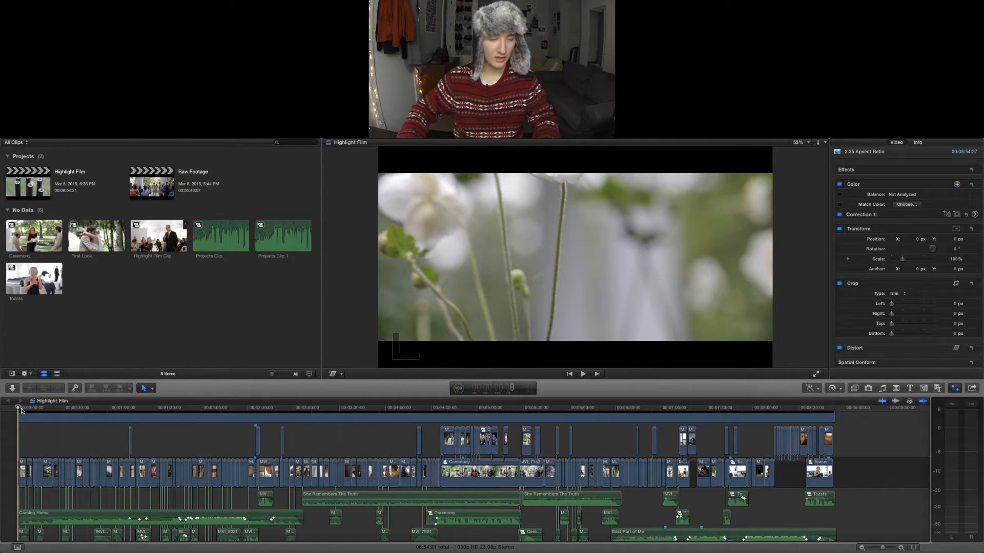
key(super+equal)
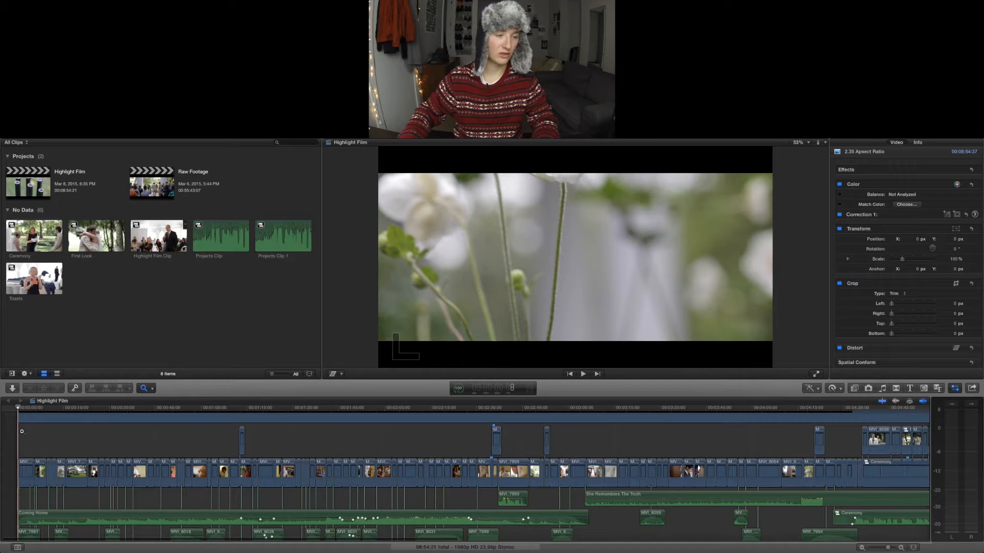
key(super+equal)
key(super+equal)
key(a)
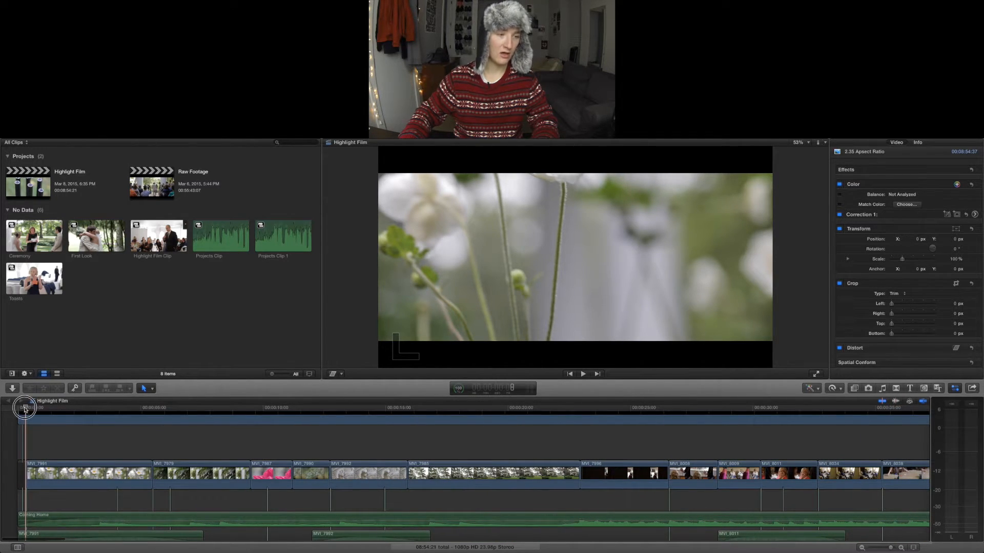
drag(25, 409, 19, 409)
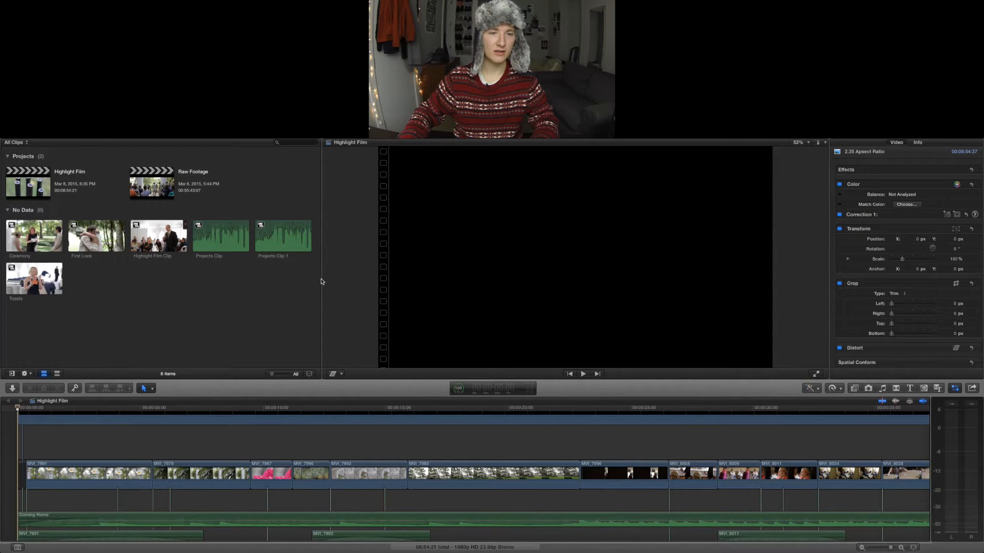
- Narrow the clip browser to three thumbnails per row to give the viewer more width
drag(322, 281, 205, 286)
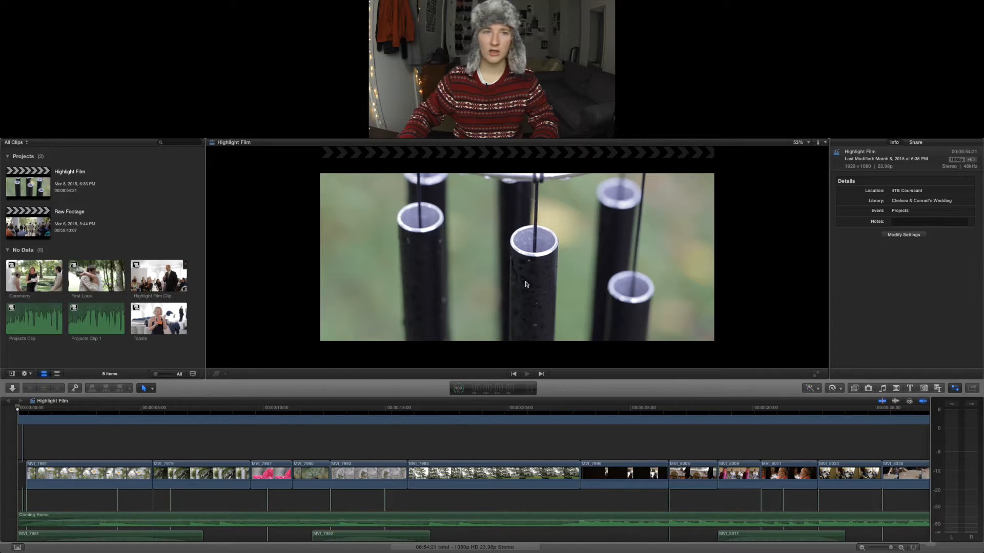
mouse_move(236, 143)
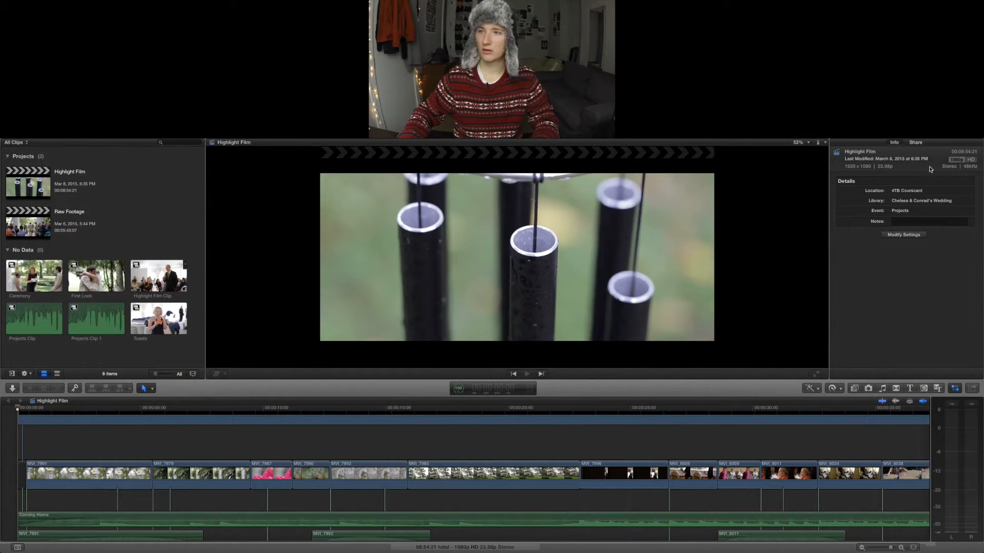
- Play the film from its beginning to about 26 seconds and review the look of the opening clips
click(17, 415)
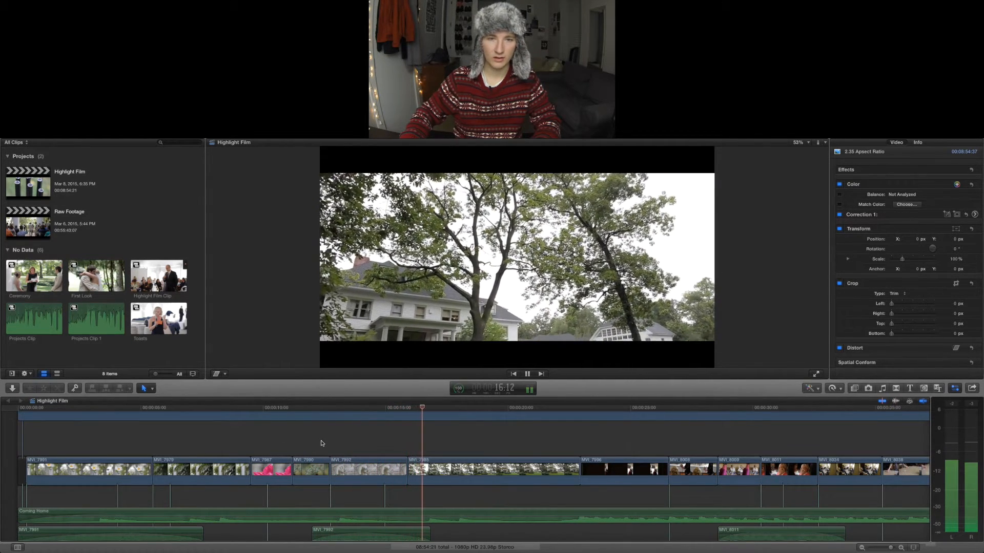
scroll(320, 444, right, 5)
scroll(321, 444, right, 1)
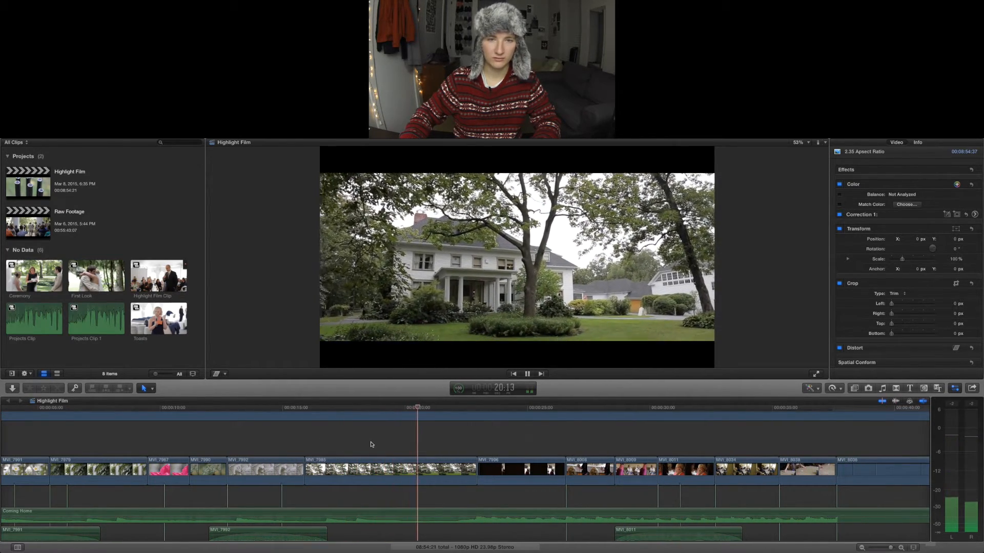
scroll(379, 444, right, 3)
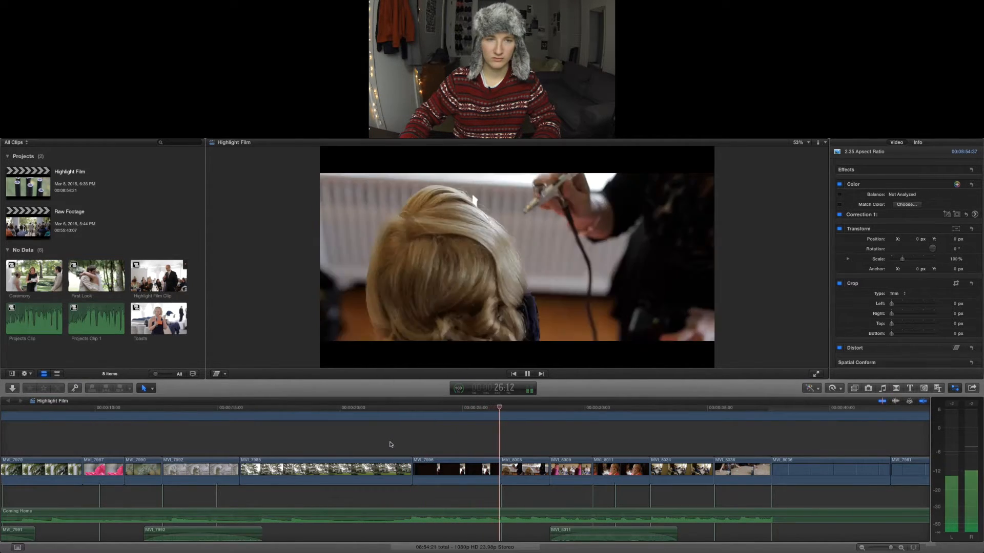
key(space)
- Correct the exposure of the dark doorway clip at about 25 seconds, raising midtones slightly and highlights to 9%
click(467, 409)
click(467, 465)
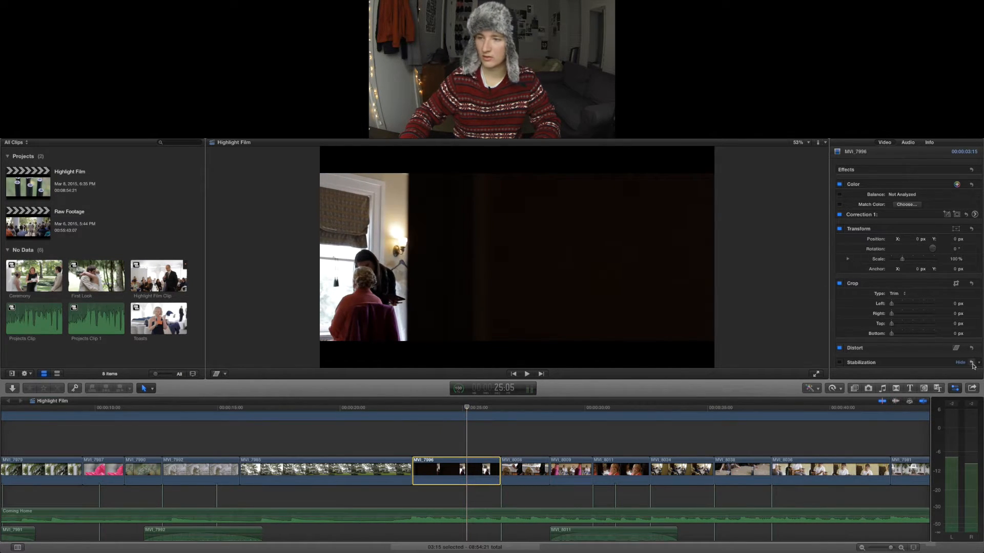
click(974, 214)
click(939, 156)
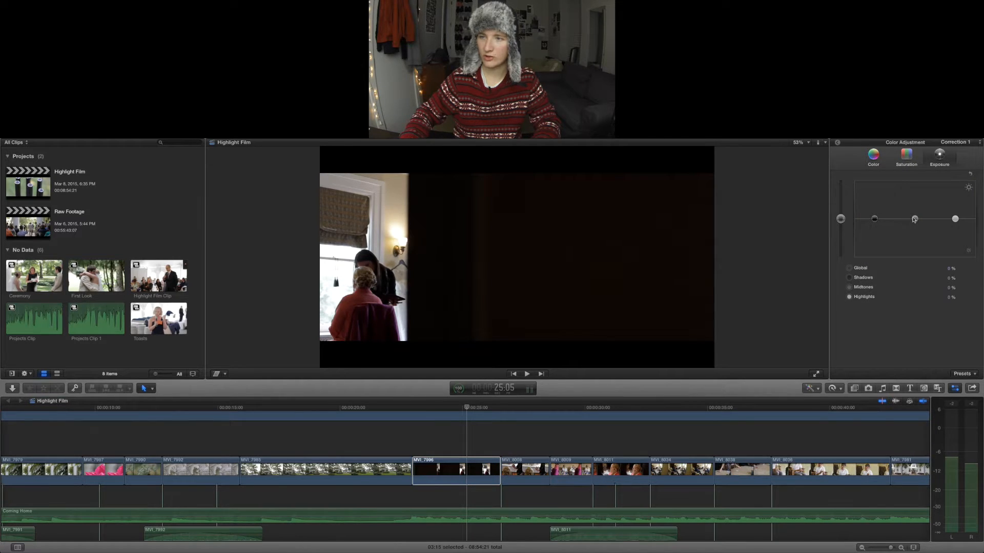
click(914, 219)
click(956, 219)
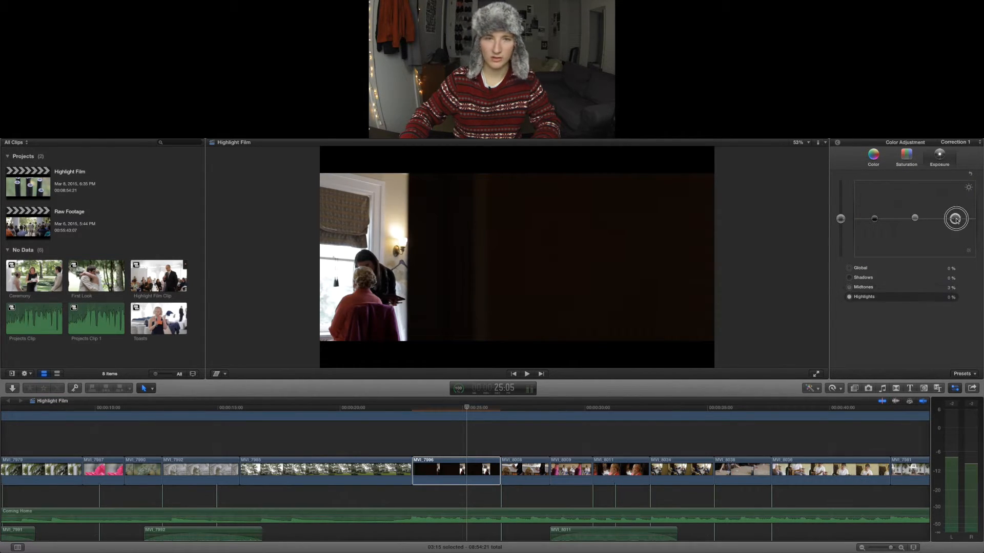
click(487, 479)
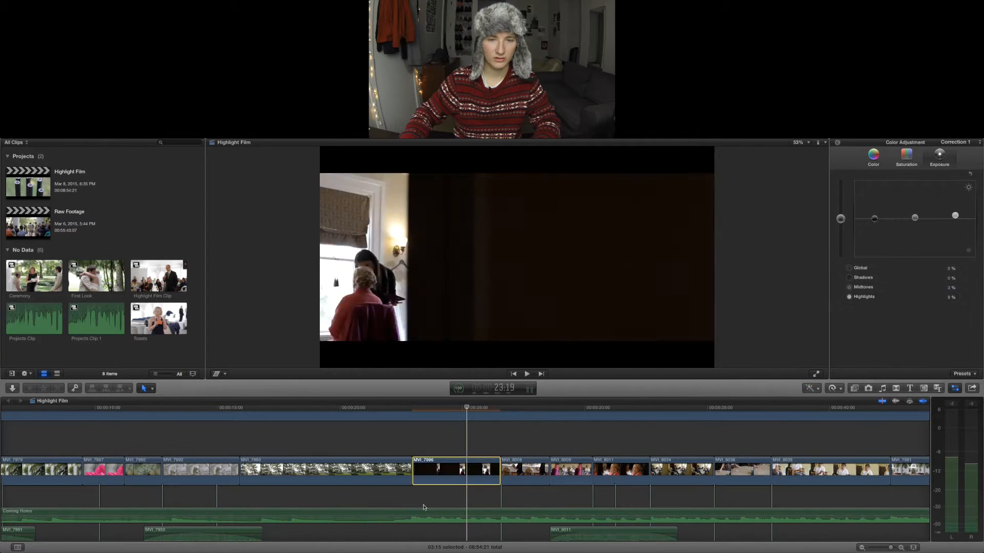
- Play from the corrected doorway clip to about 47 seconds and examine the exposure of the following clips
key(space)
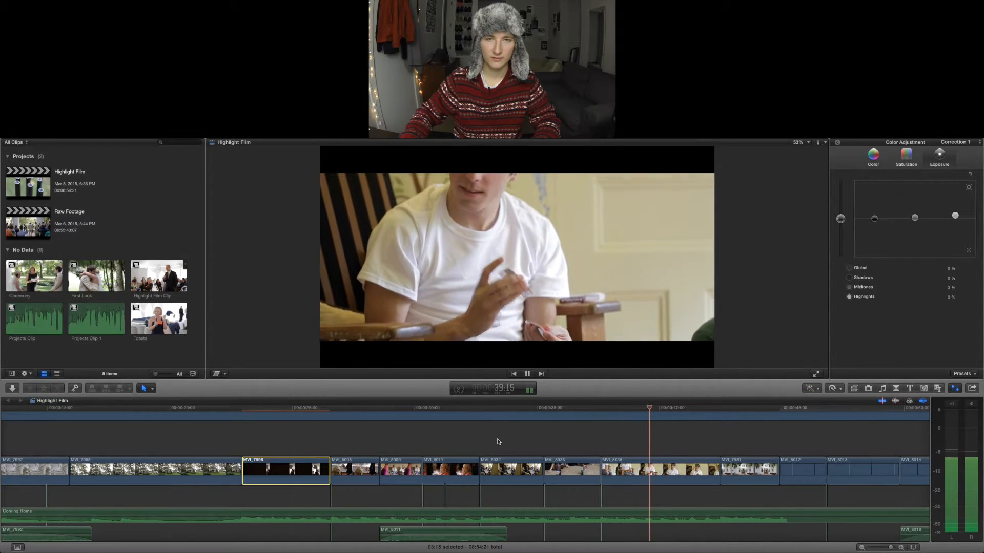
scroll(493, 443, right, 3)
scroll(496, 442, right, 3)
scroll(496, 442, right, 3)
scroll(494, 443, right, 3)
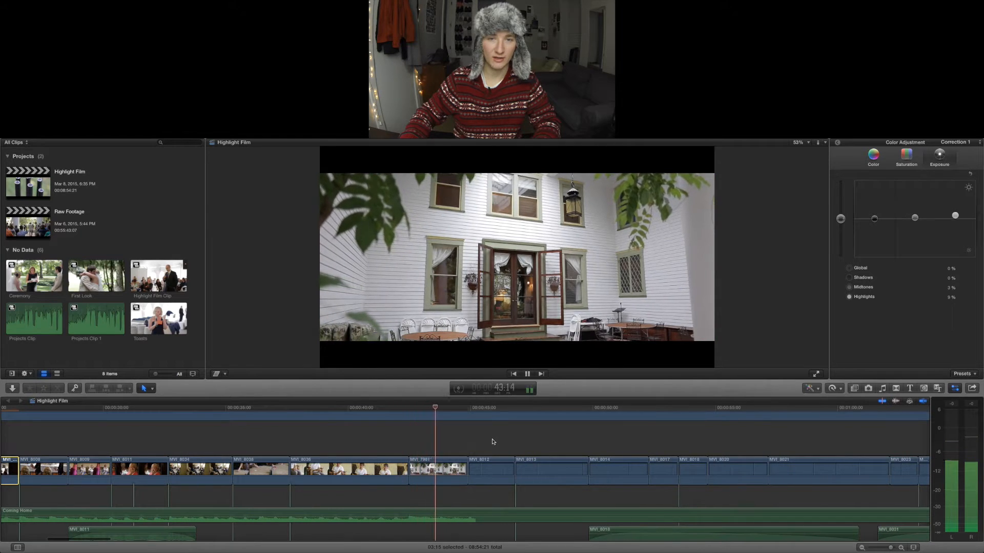
scroll(496, 439, right, 3)
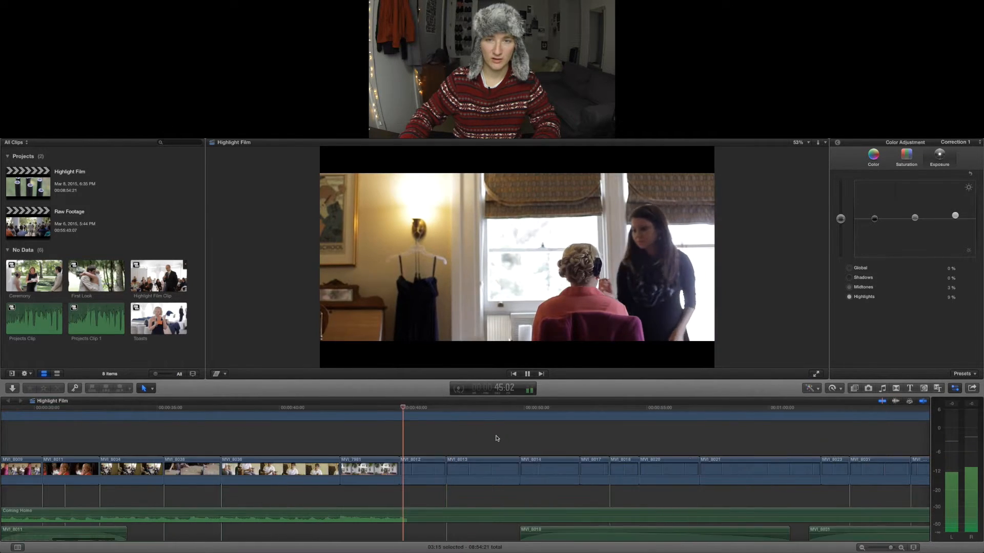
scroll(497, 439, right, 1)
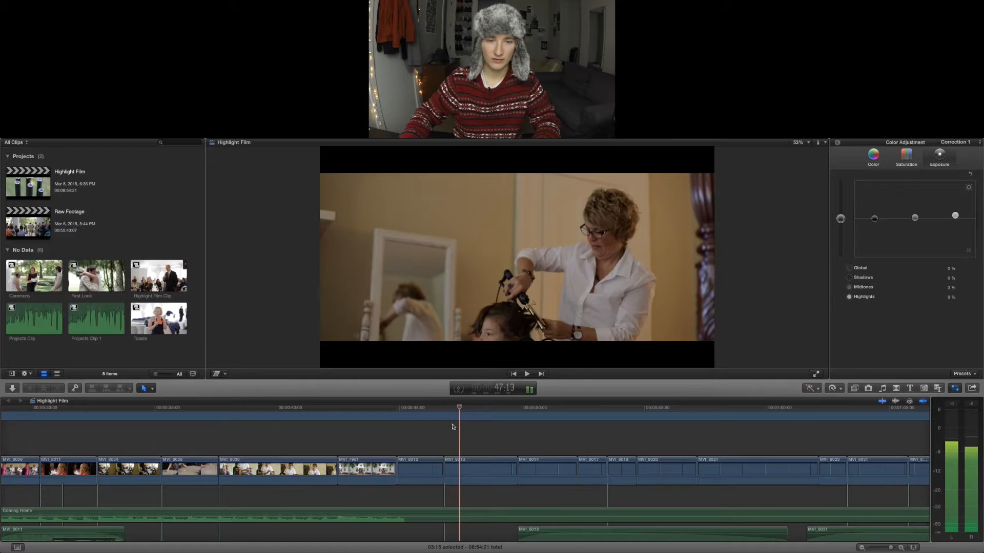
key(space)
- Raise the midtones slightly and the highlights to about 6% in clip MVI_8012's exposure, and play the clip to check
click(423, 462)
click(423, 464)
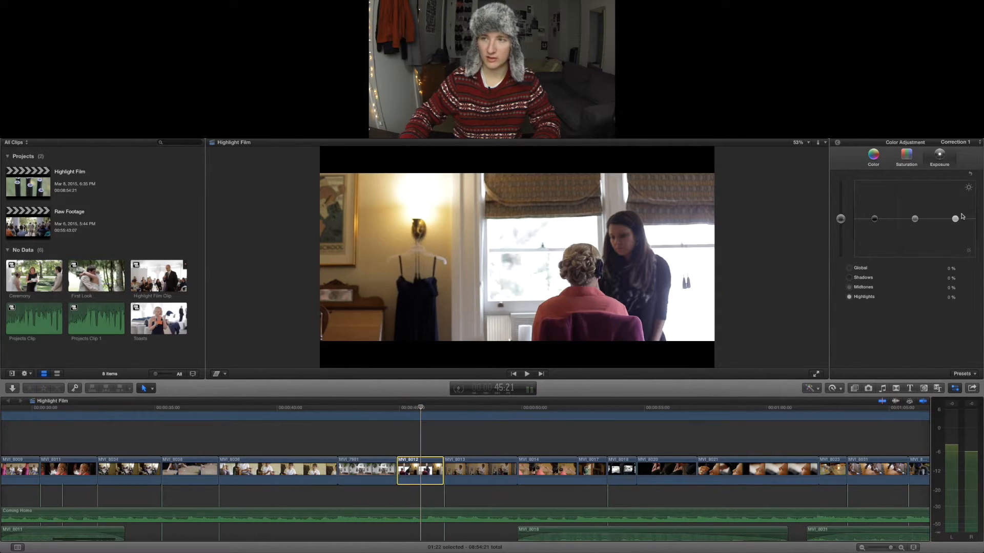
click(916, 219)
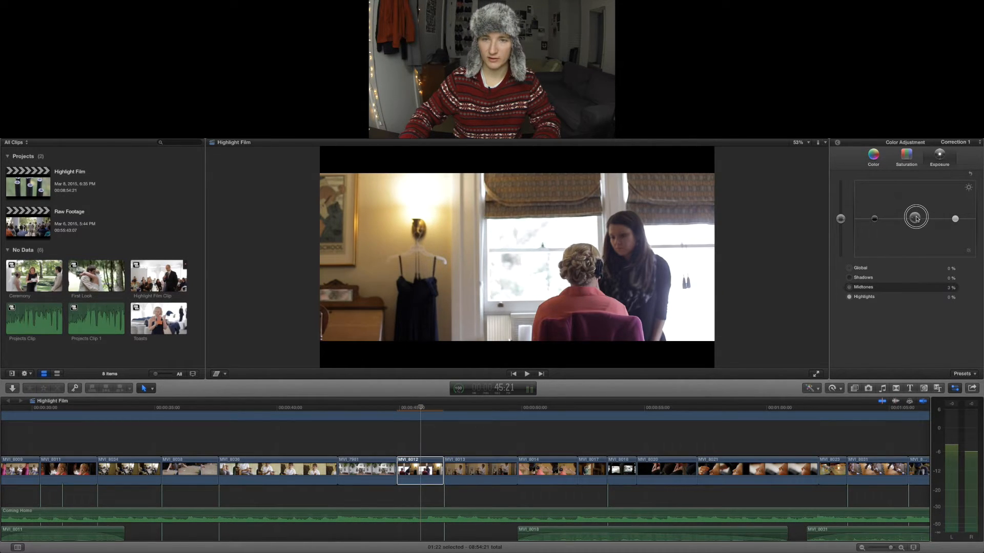
drag(955, 220, 955, 219)
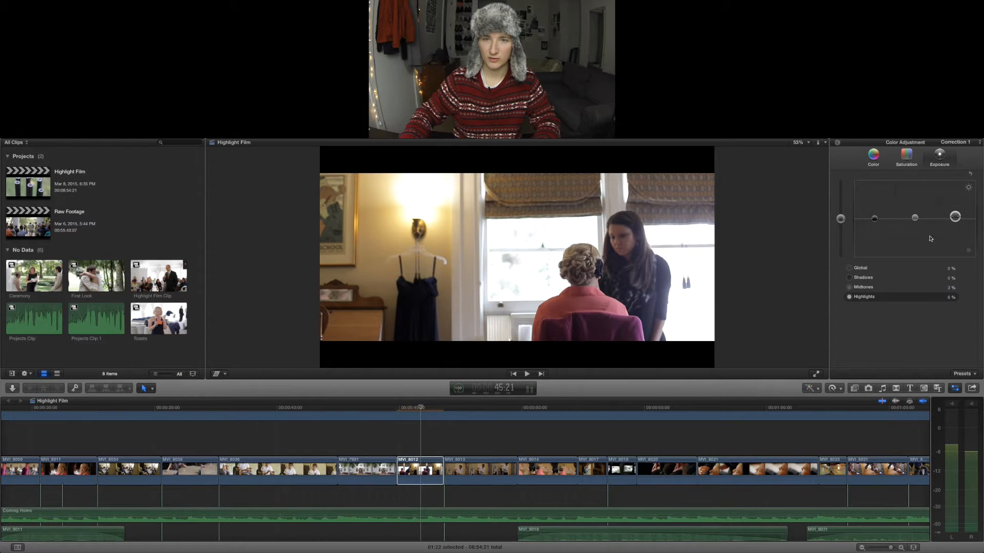
key(space)
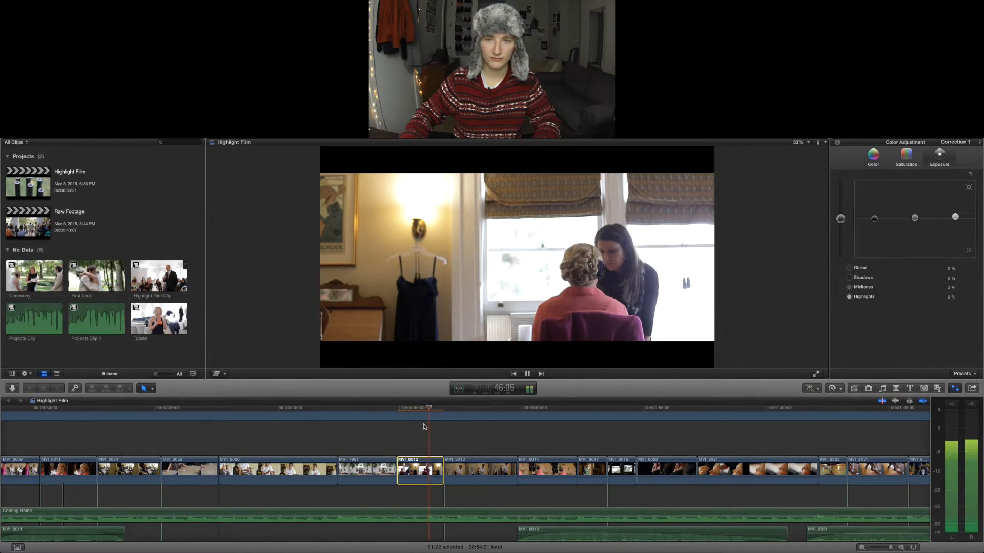
key(space)
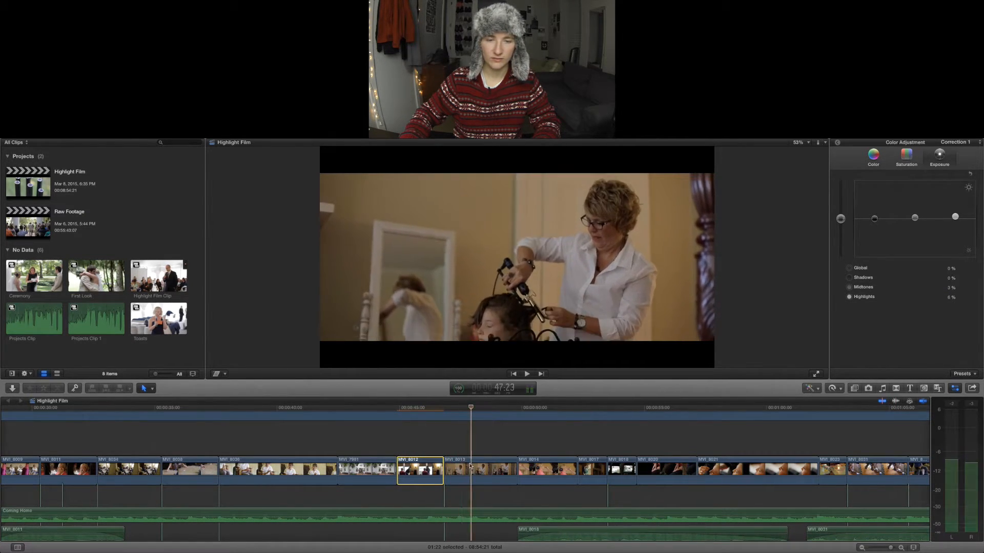
- Adjust clip MVI_8013's exposure to midtones 7%, highlights 20% and shadows -1%
click(497, 467)
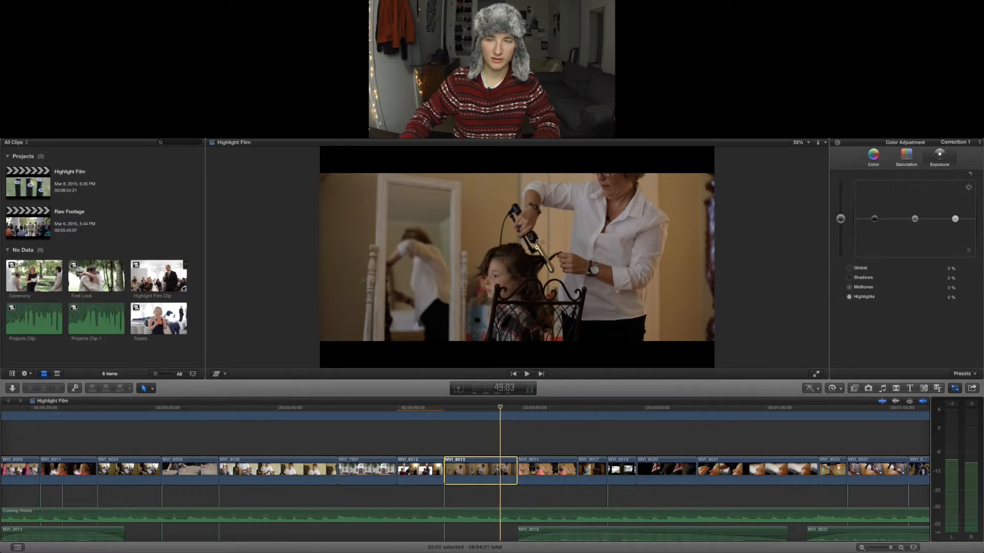
drag(915, 220, 954, 210)
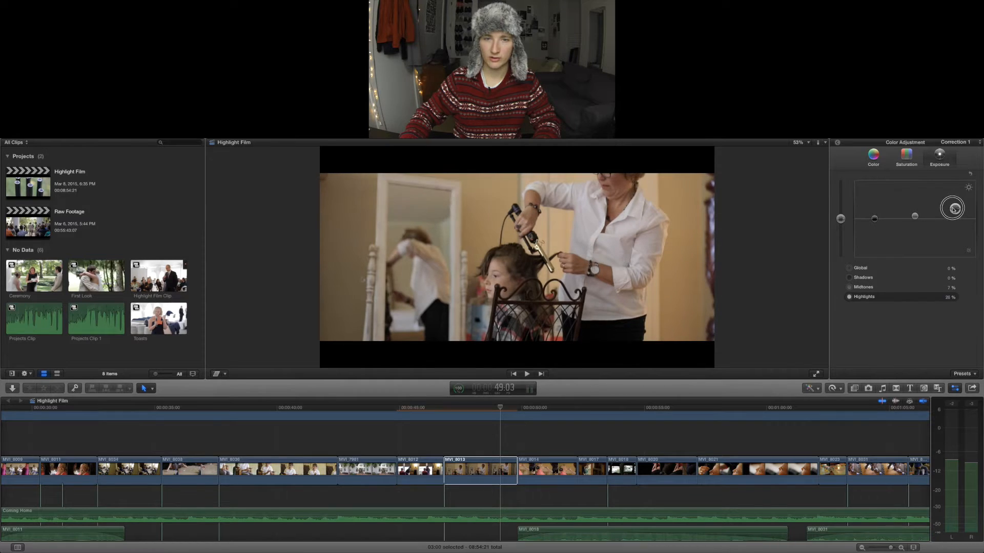
click(874, 219)
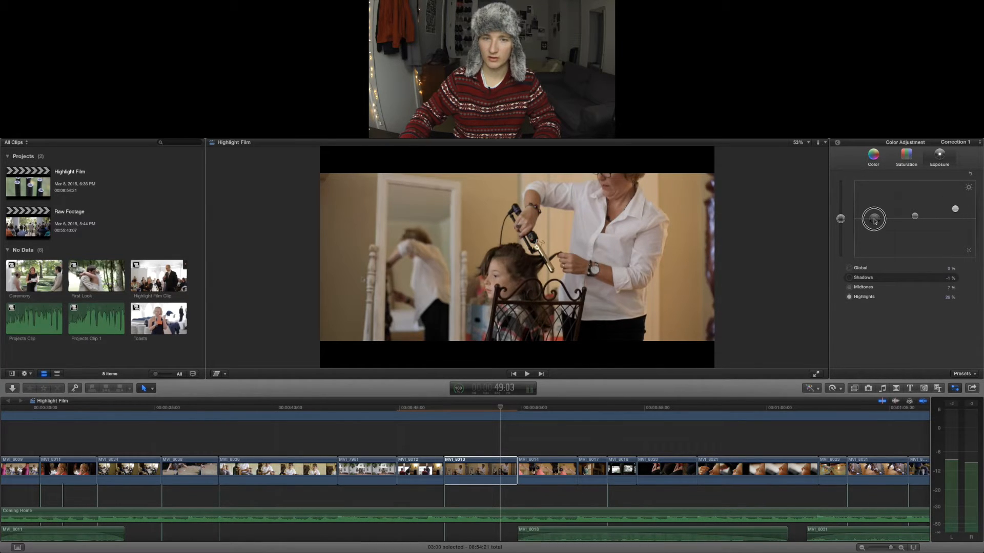
- Shift the midtone color of clip MVI_8013 to -2% and play the cut from MVI_8012 to check it
click(874, 159)
click(919, 219)
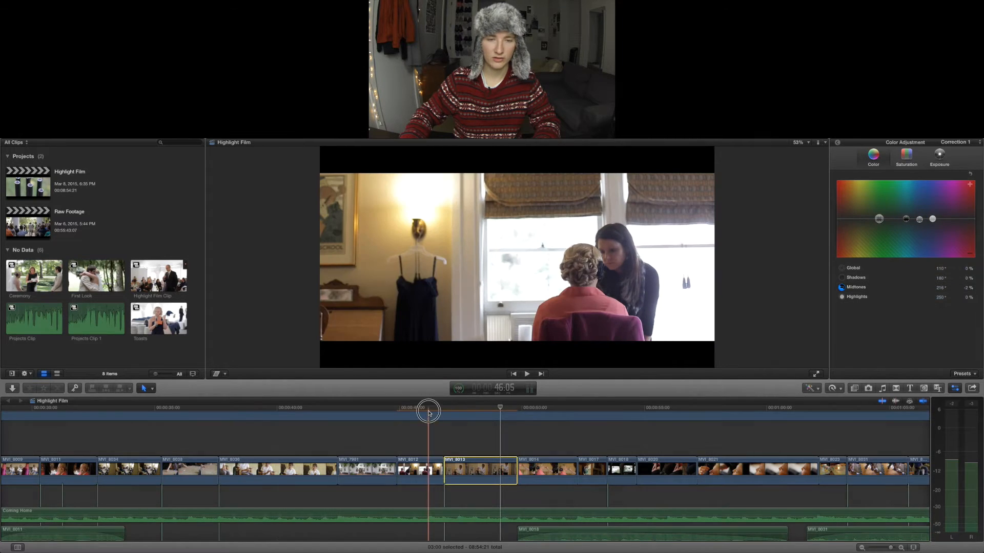
key(space)
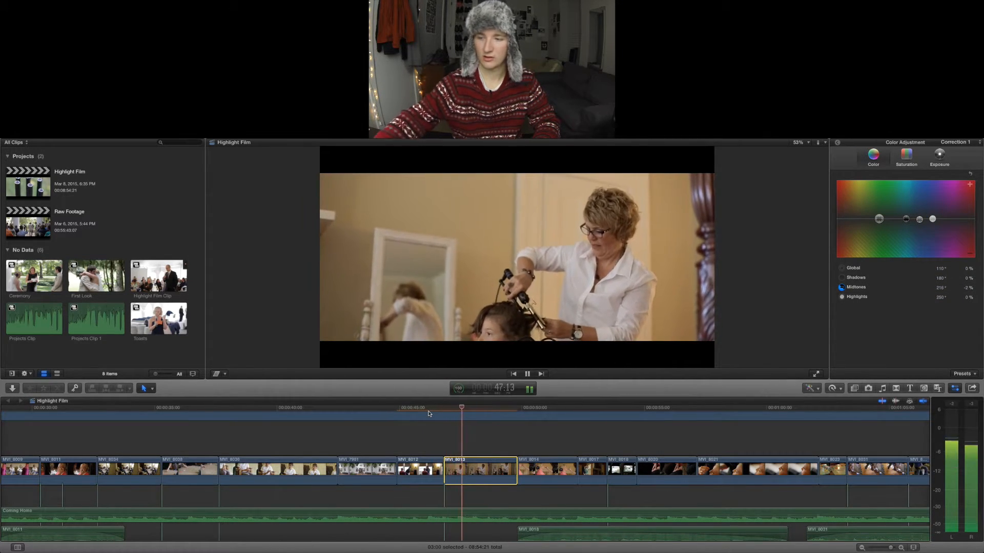
key(space)
click(473, 409)
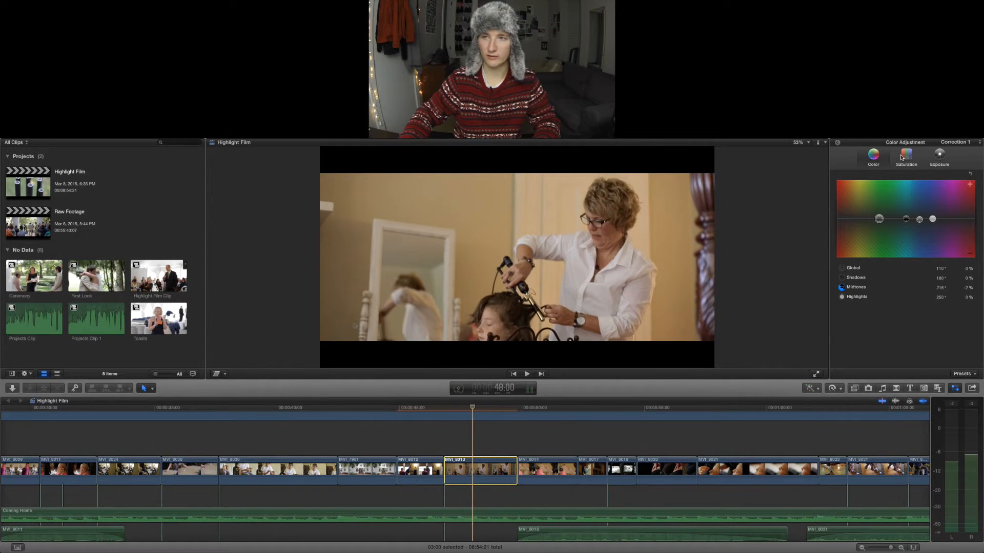
- Switch Correction 1 of clip MVI_8013 off and on to compare the image with and without the correction
click(842, 163)
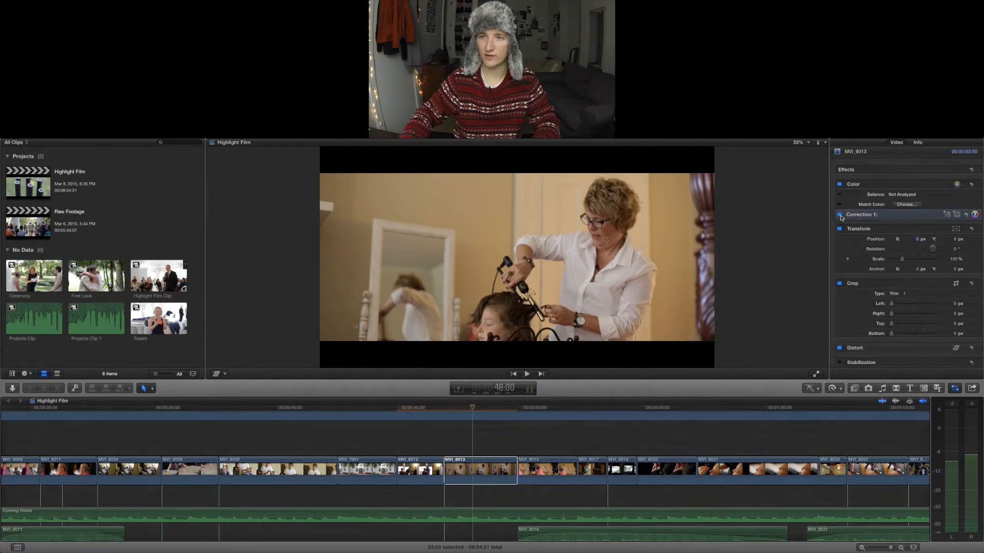
click(840, 215)
click(840, 215)
click(839, 215)
click(839, 216)
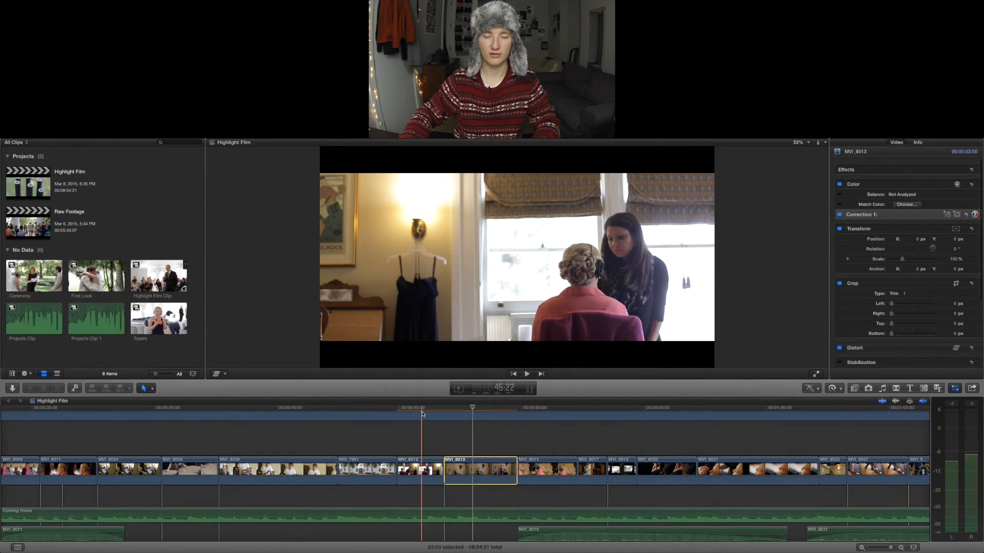
- Play from about 45 seconds into clip MVI_8021 and review the color and exposure across the clips
click(424, 409)
key(space)
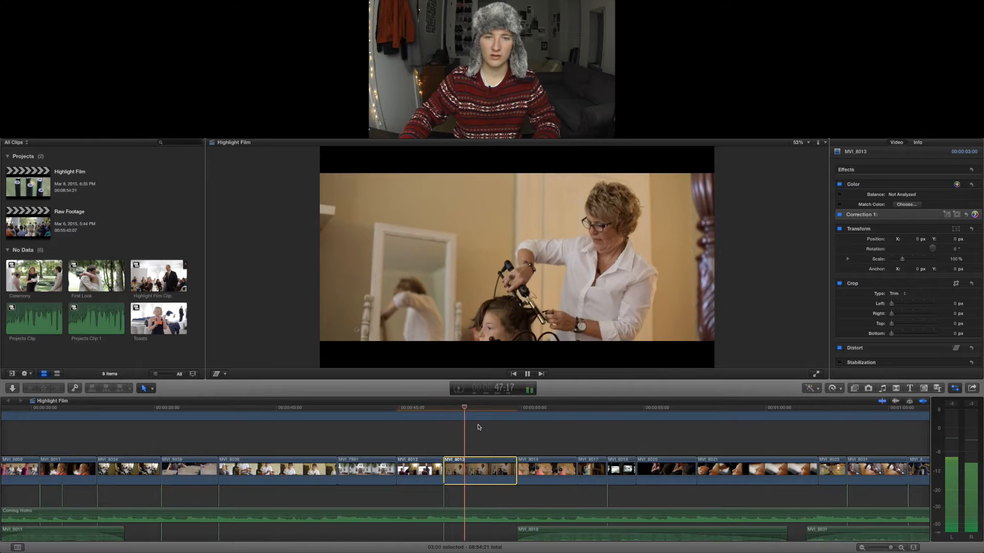
scroll(464, 431, right, 5)
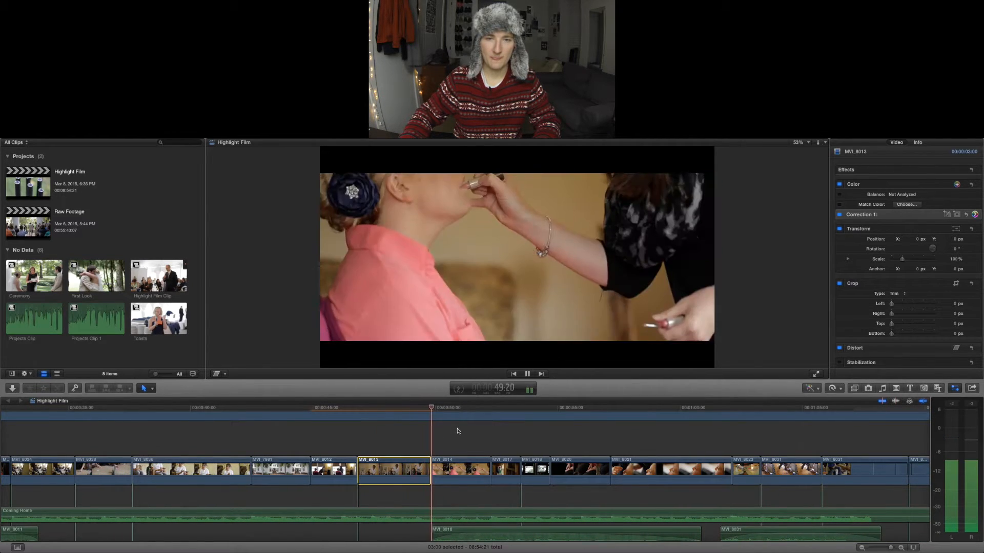
scroll(456, 431, right, 4)
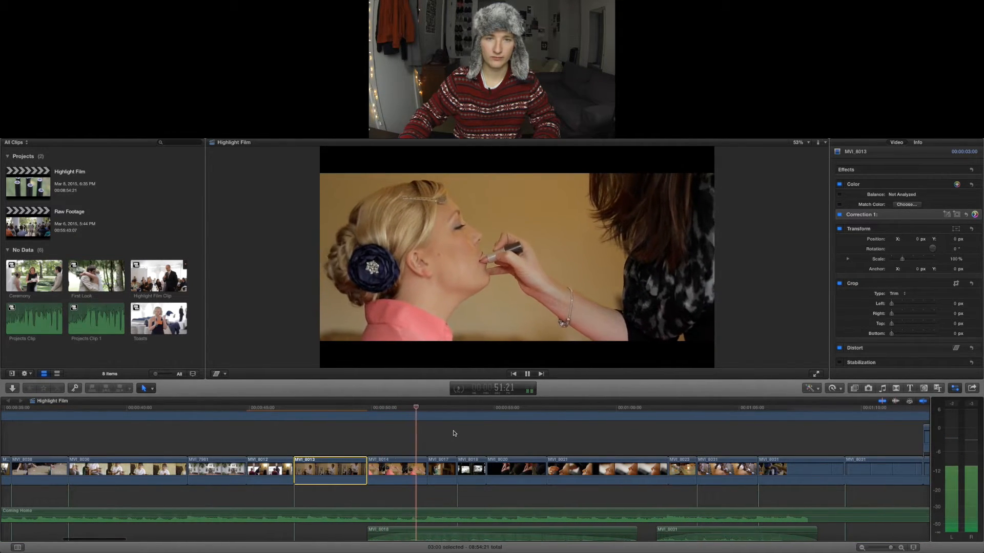
scroll(458, 433, right, 3)
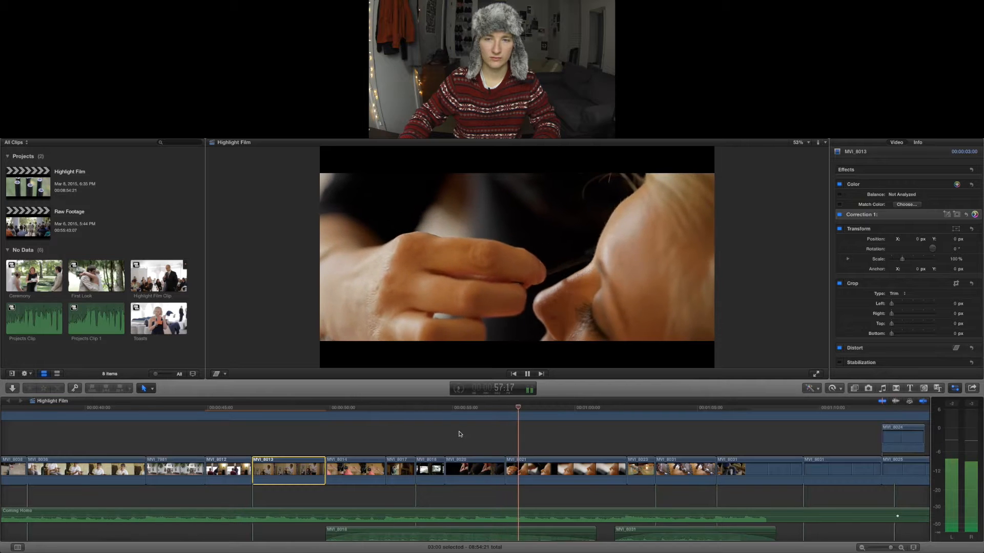
scroll(456, 431, right, 5)
key(space)
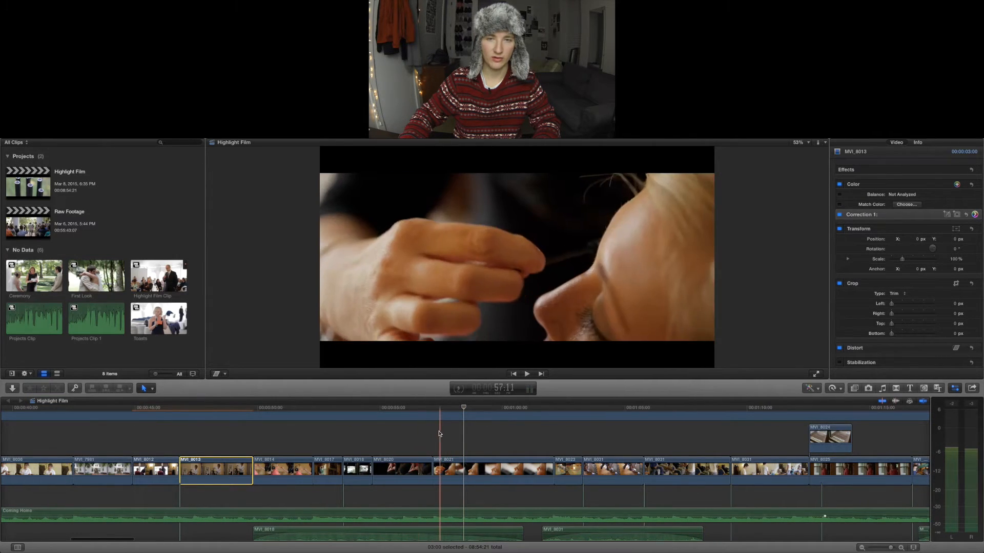
- Shift the midtone color of clip MVI_8020 slightly away from blue and play the cut to check it
click(411, 415)
click(414, 474)
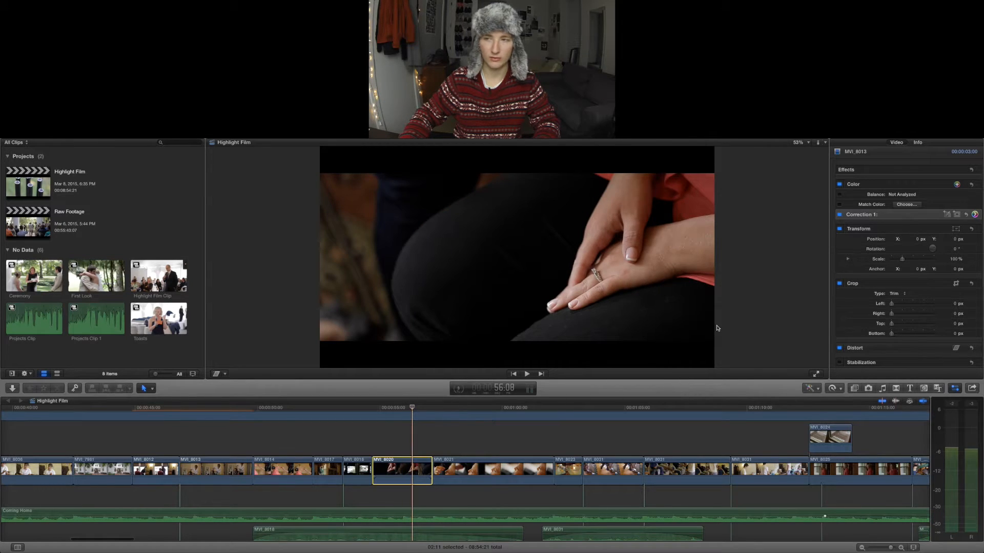
click(974, 216)
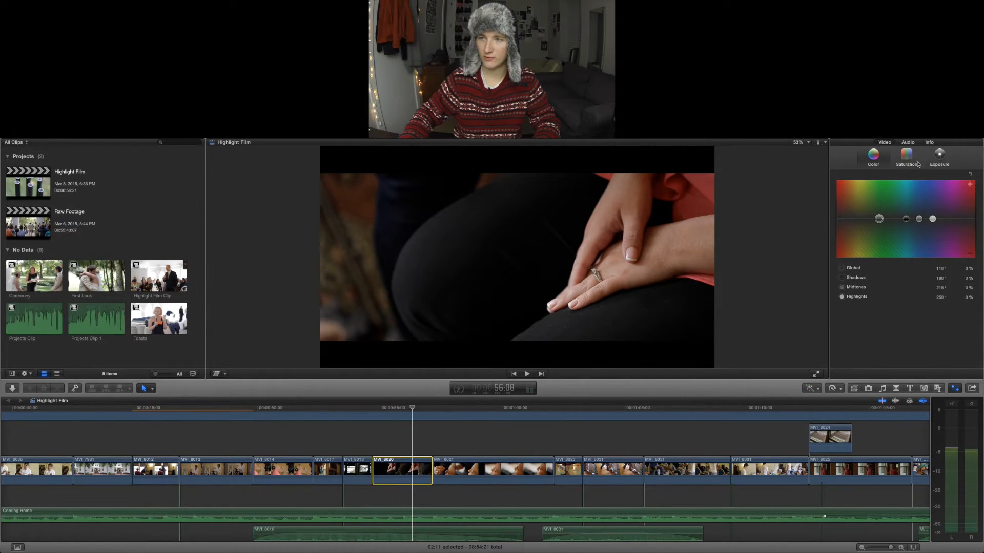
click(919, 219)
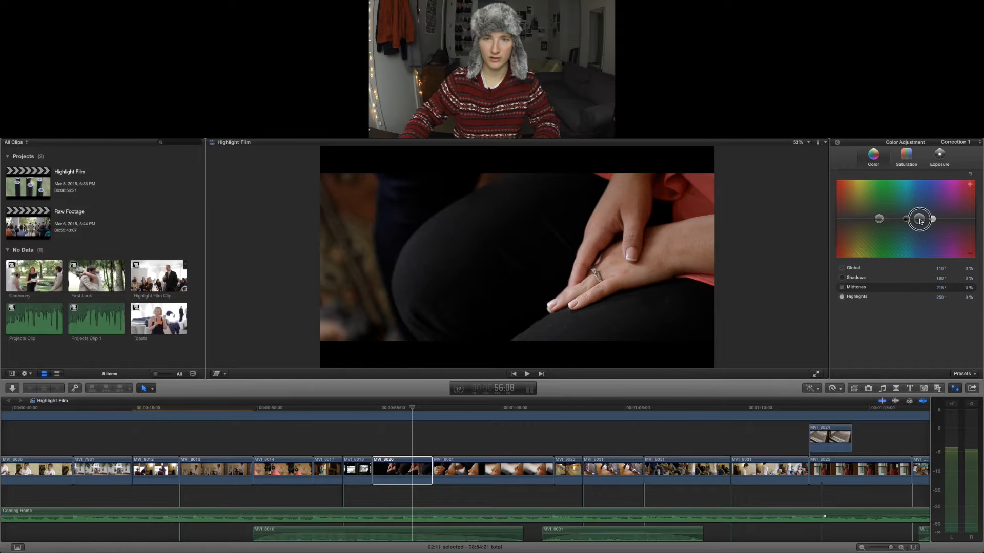
key(space)
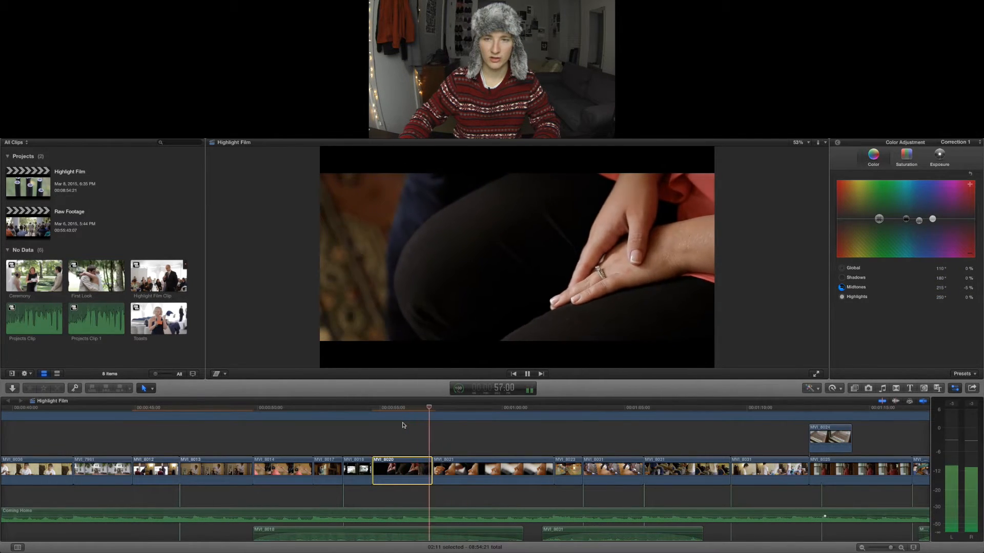
key(space)
- Shift the midtone color of clip MVI_8021 slightly toward blue and compare the image with Correction 1 off and on
click(461, 469)
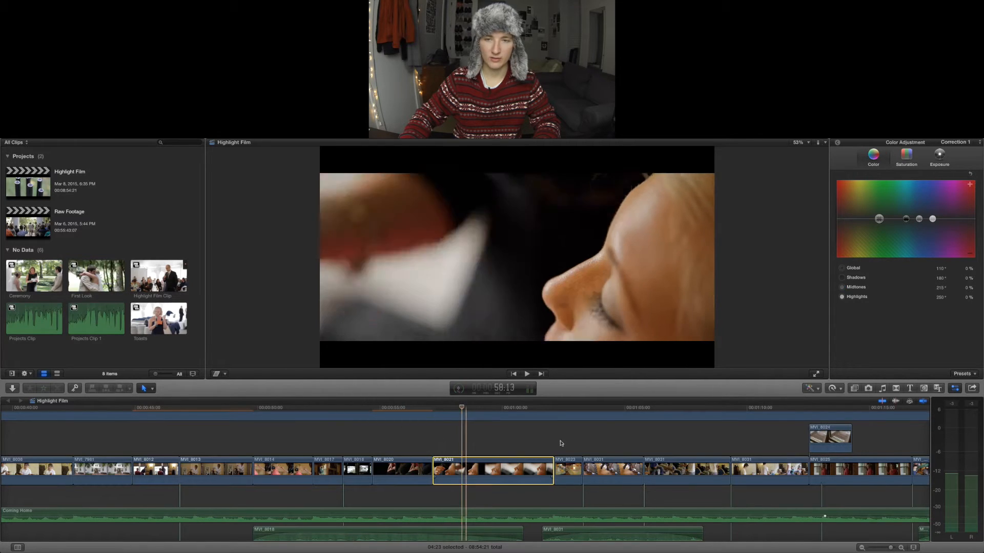
click(920, 219)
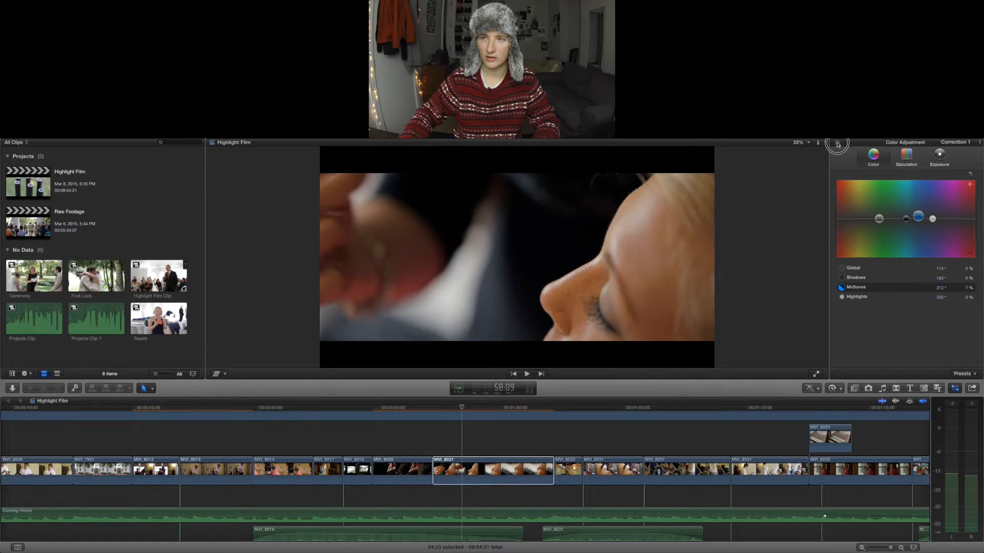
click(838, 145)
click(840, 214)
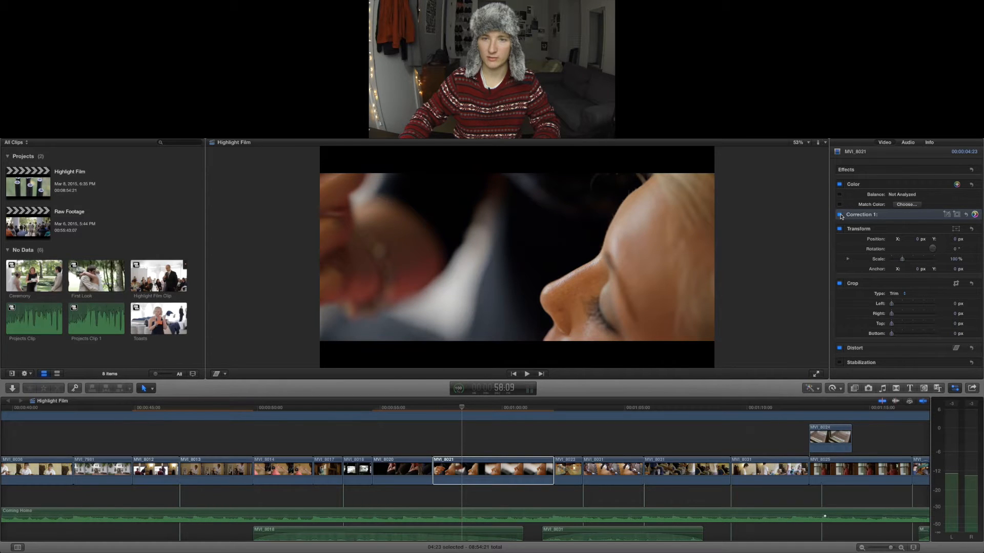
click(841, 216)
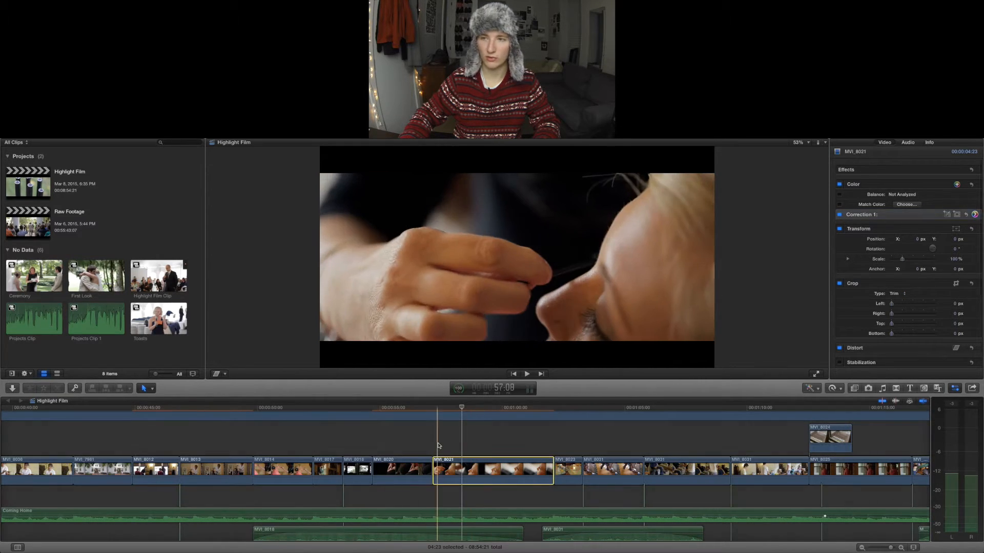
- Play the timeline from about 54 seconds to about 1:07 and review the color and exposure of the clips
click(359, 420)
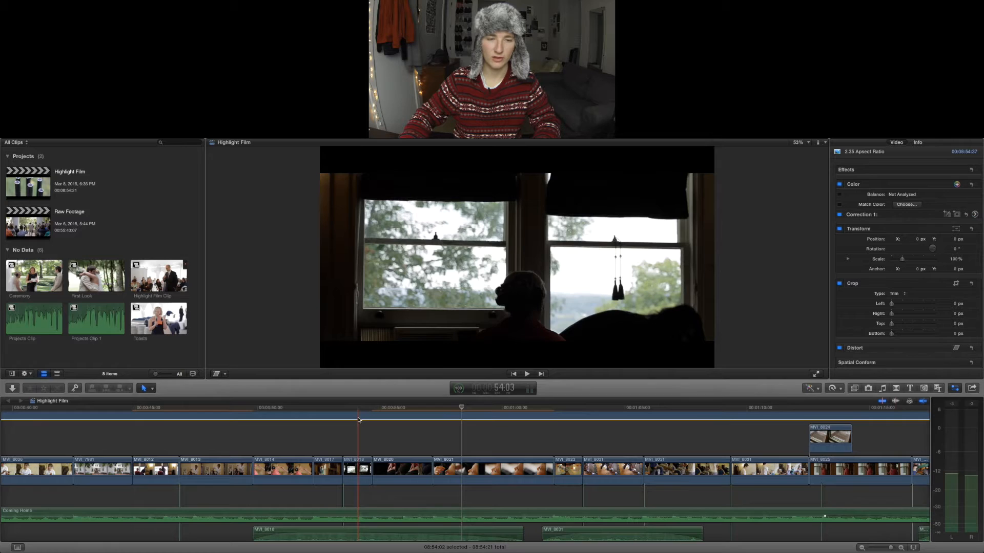
key(space)
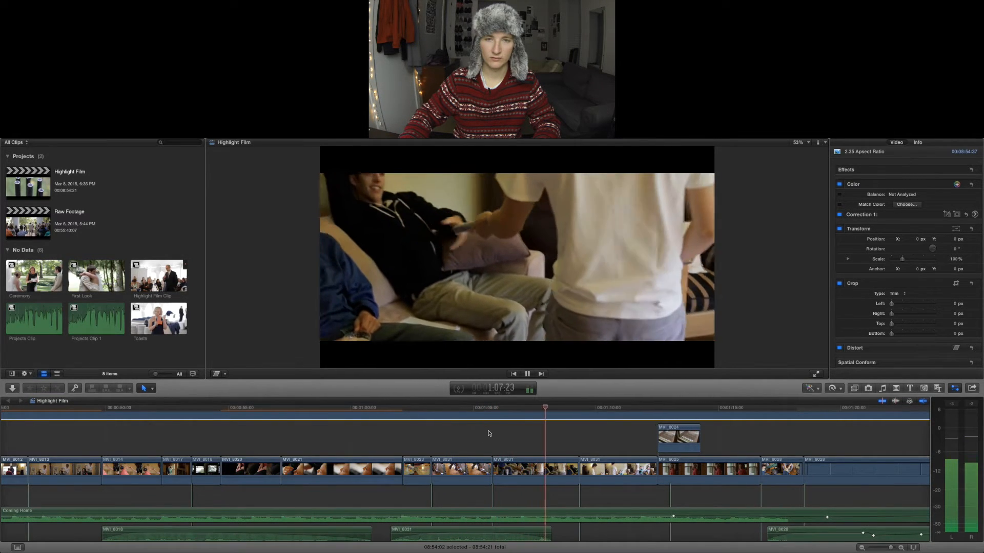
drag(531, 408, 517, 410)
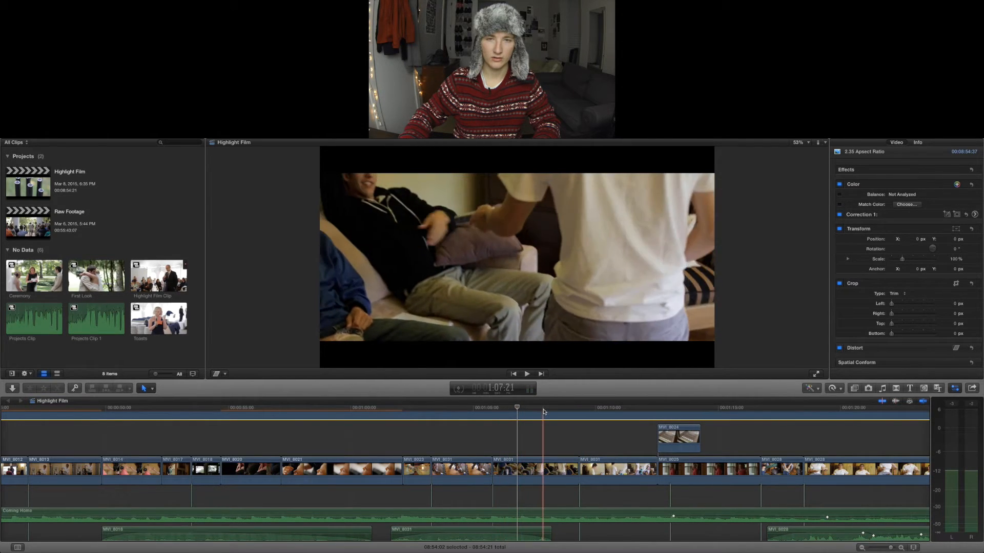
- Raise the midtone exposure of the MVI_8031 clip at about 1:08 to 7%, brighten its highlights, and play the lead-in to check it
click(557, 469)
click(975, 214)
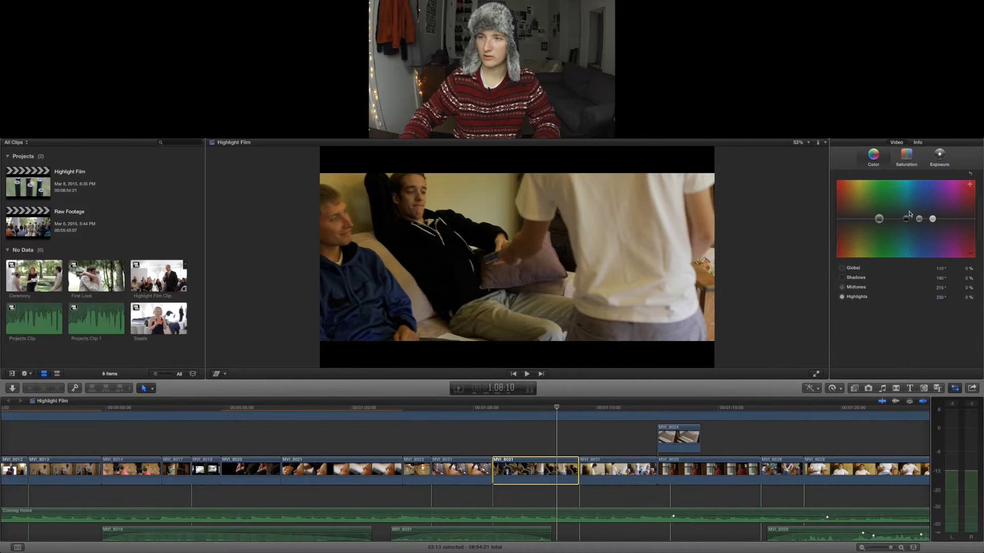
click(939, 157)
drag(915, 219, 953, 214)
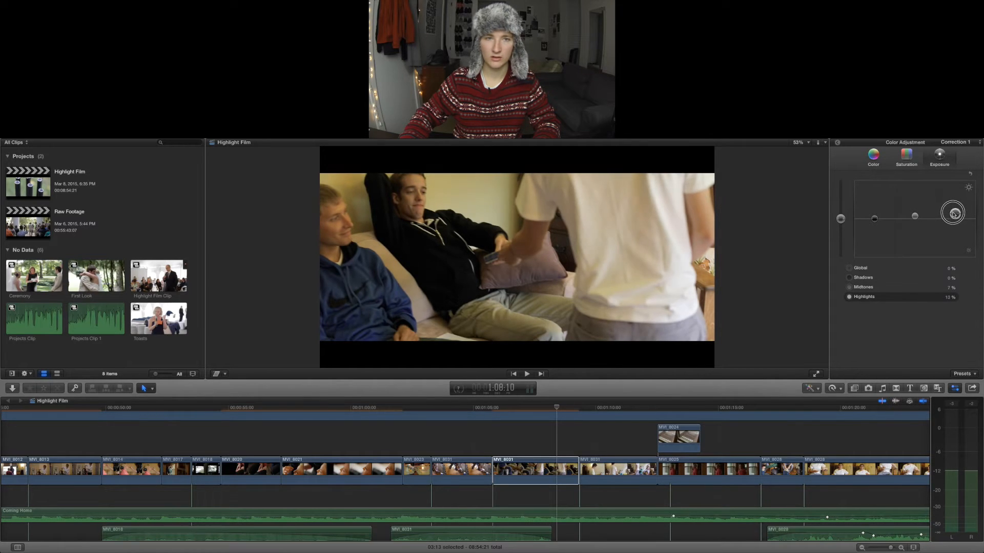
click(445, 410)
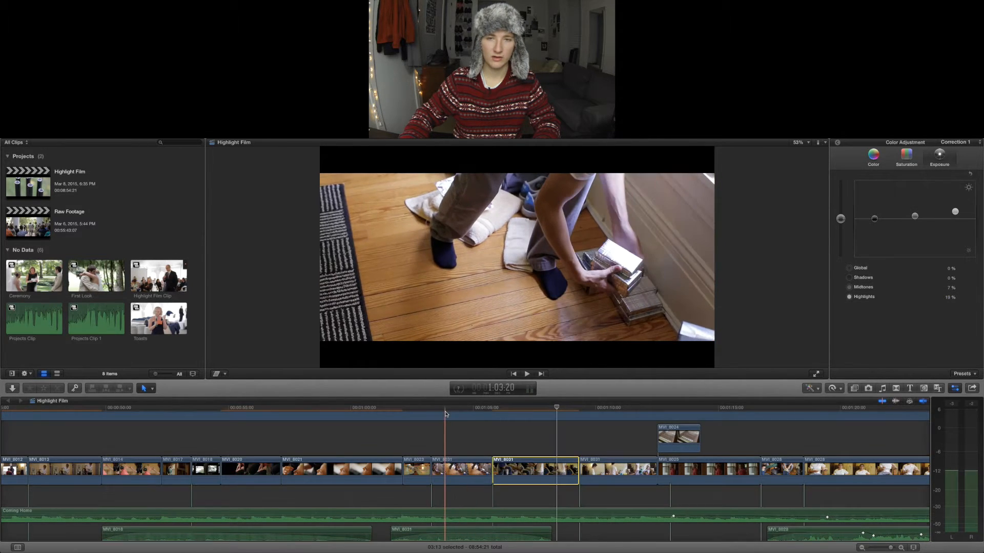
key(space)
key(space)
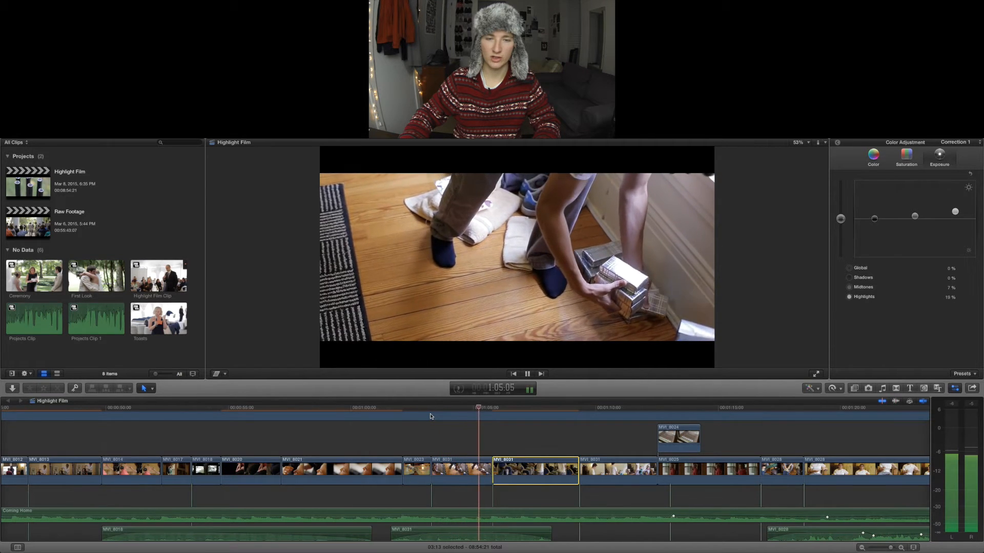
- Shift the midtone color of the MVI_8031 clip at about 1:04 to 341° and -4%
click(467, 408)
key(space)
click(467, 466)
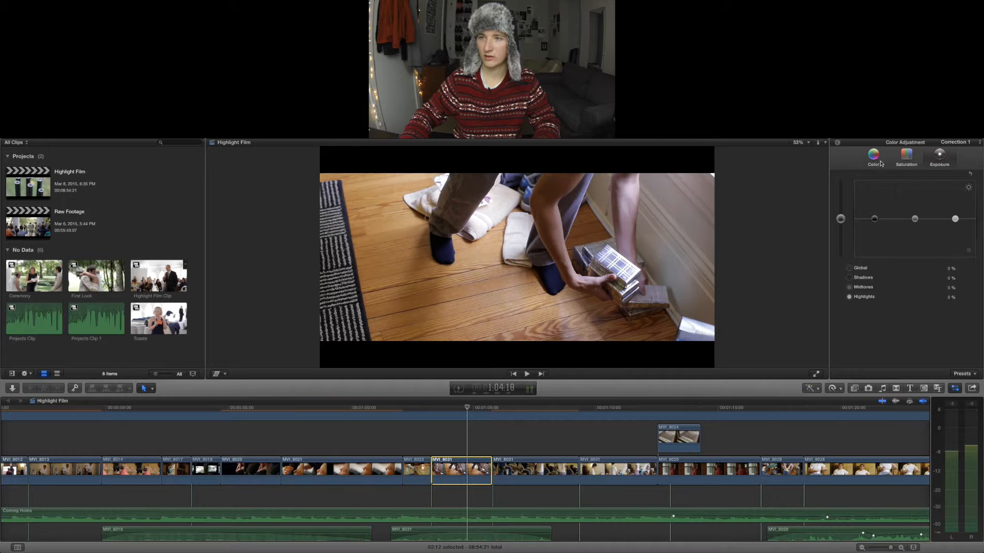
click(874, 156)
click(919, 219)
drag(919, 219, 963, 221)
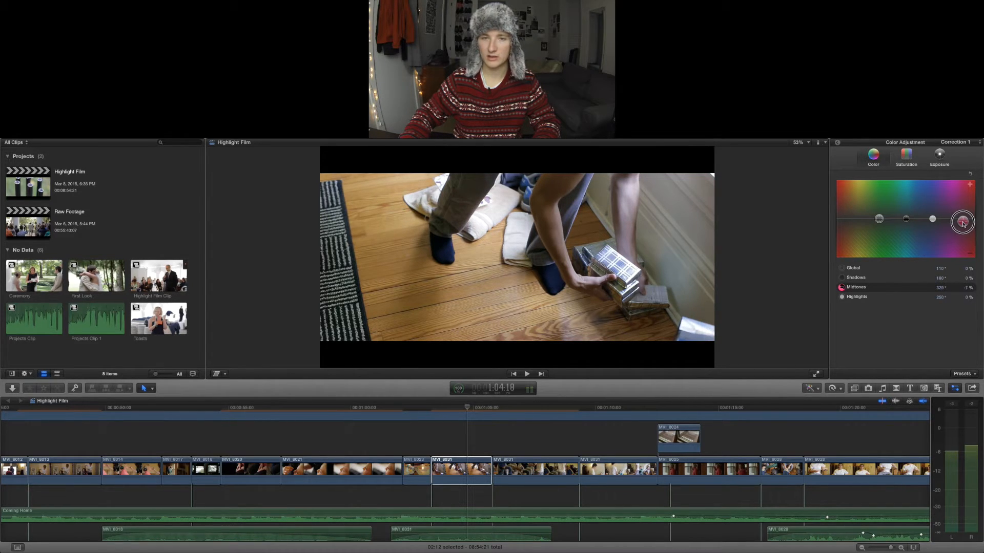
drag(963, 224, 969, 223)
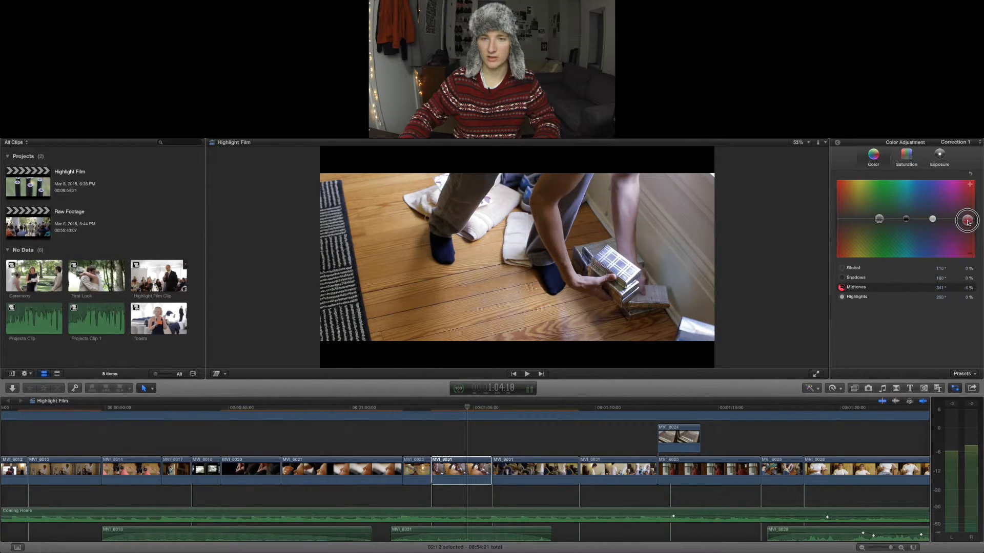
- Try a yellow global tint and a shadow color shift on the MVI_8031 clip at about 1:04
click(908, 220)
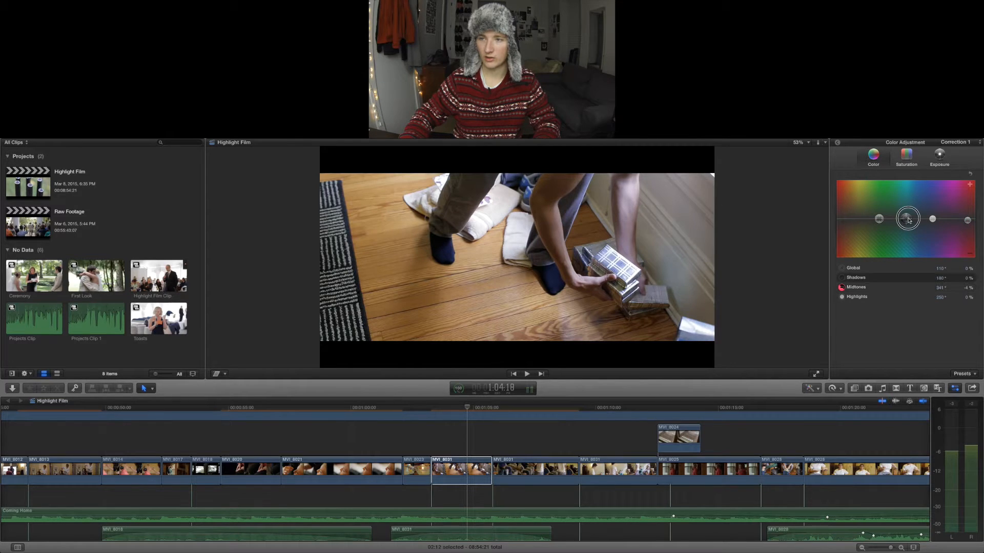
drag(879, 220, 865, 221)
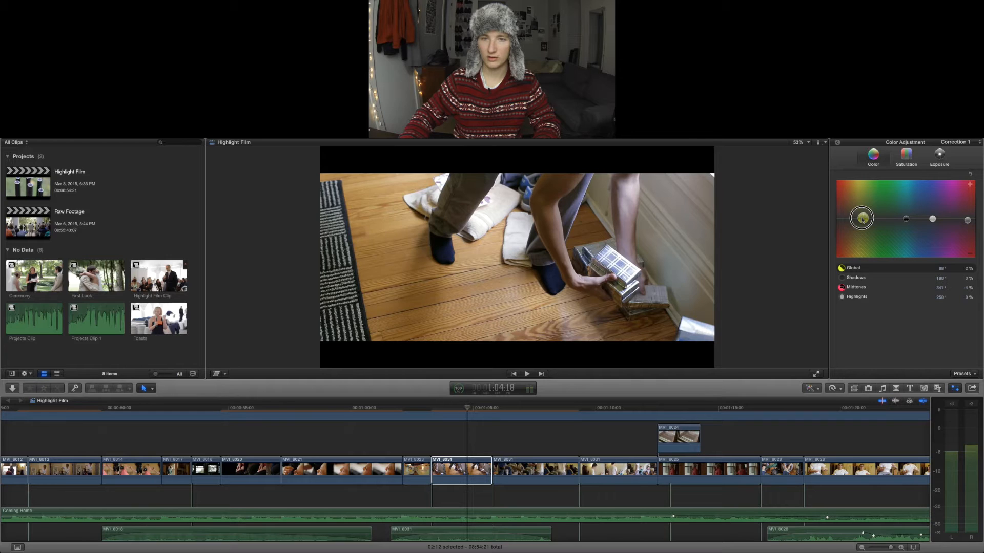
drag(907, 220, 910, 221)
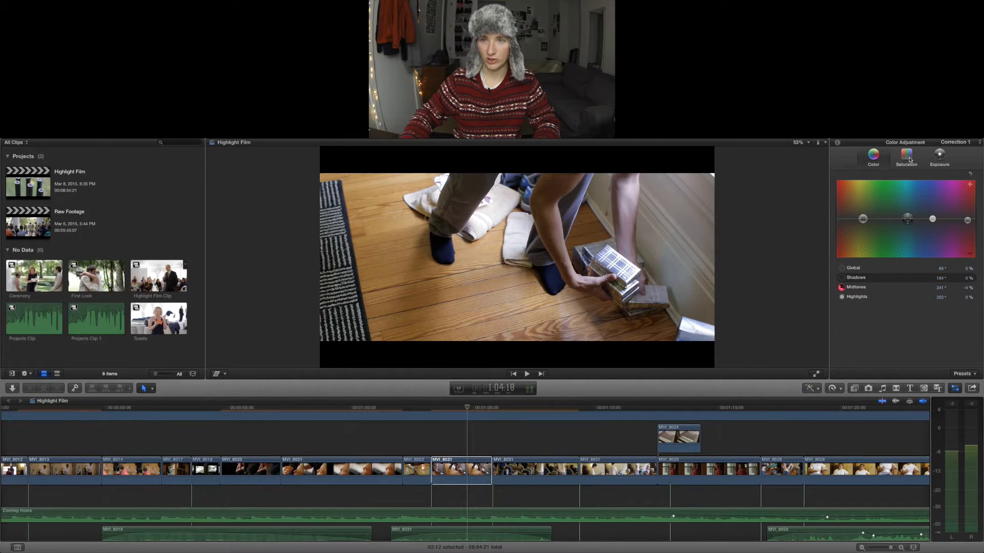
- Set the exposure of the MVI_8031 clip at about 1:04 to shadows -1% and highlights 12%
click(910, 160)
click(939, 159)
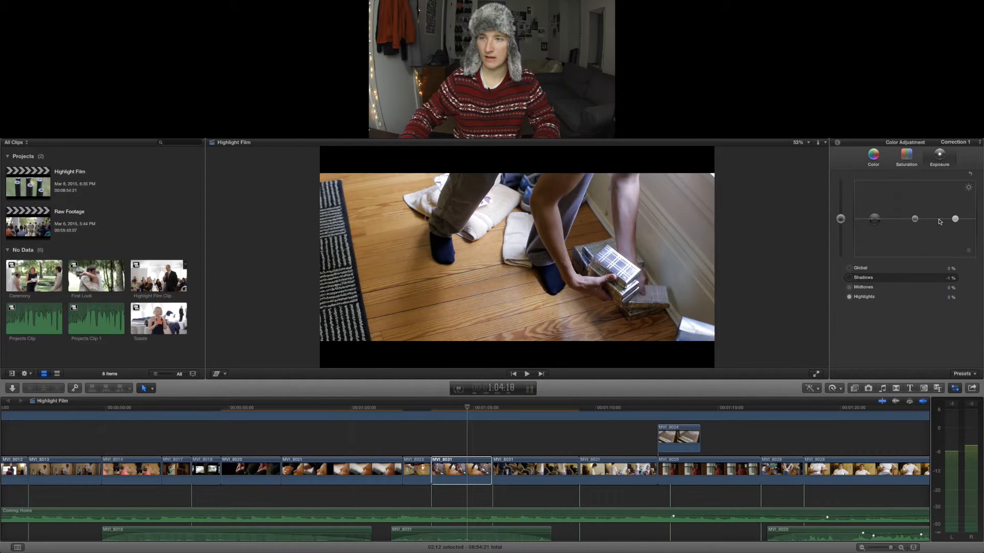
drag(954, 220, 953, 215)
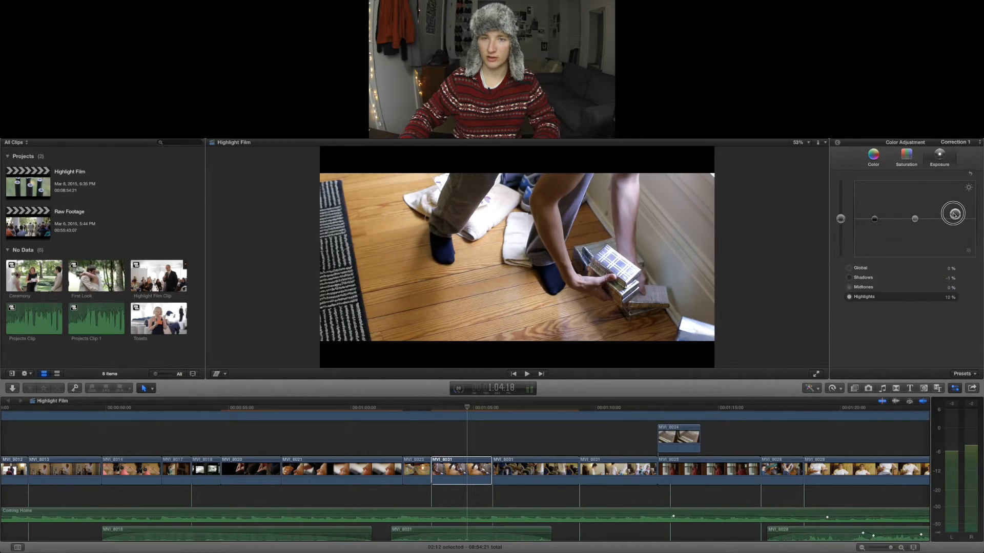
- Shift the midtone color of clip MVI_8023 to -2% in the blue range and fine-tune its shadow color hue
click(418, 451)
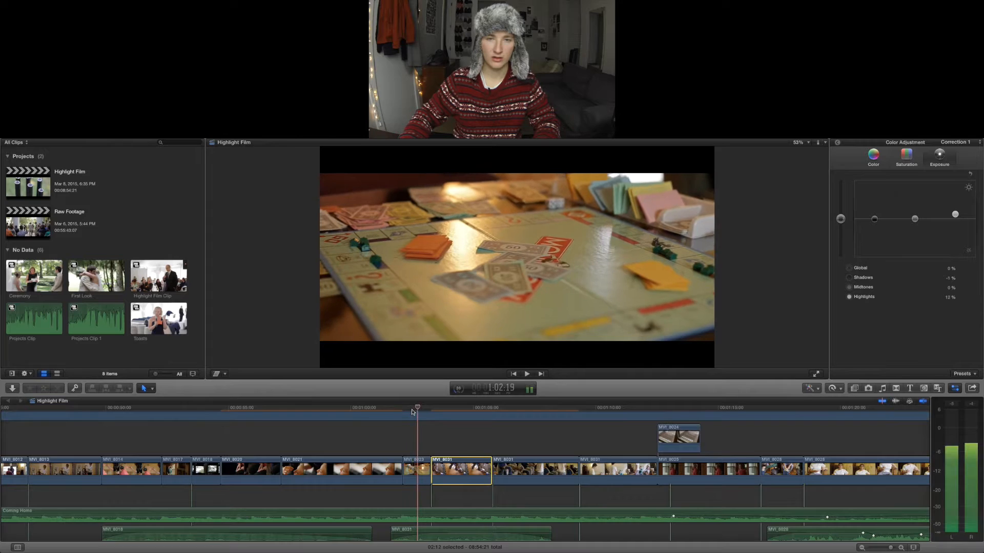
click(416, 469)
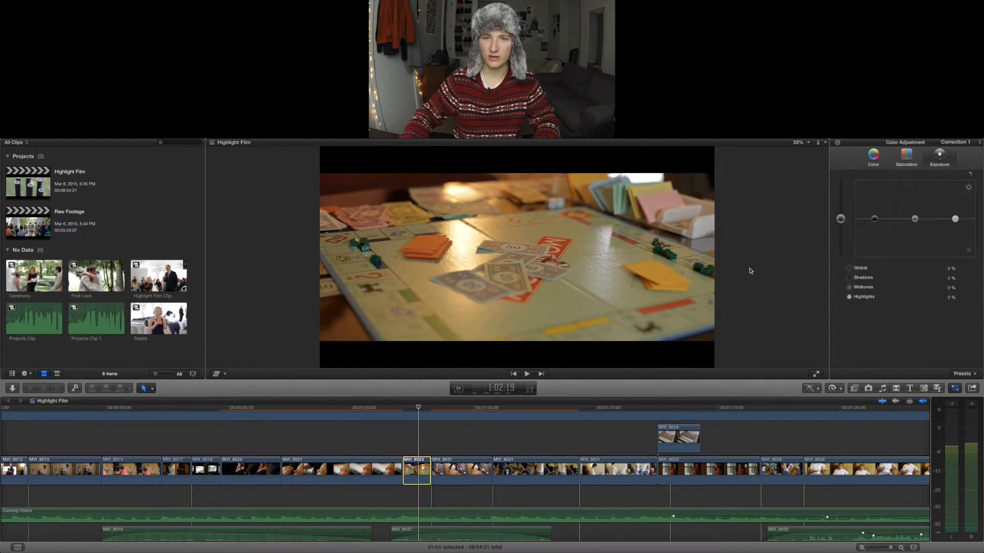
click(874, 156)
drag(919, 220, 921, 222)
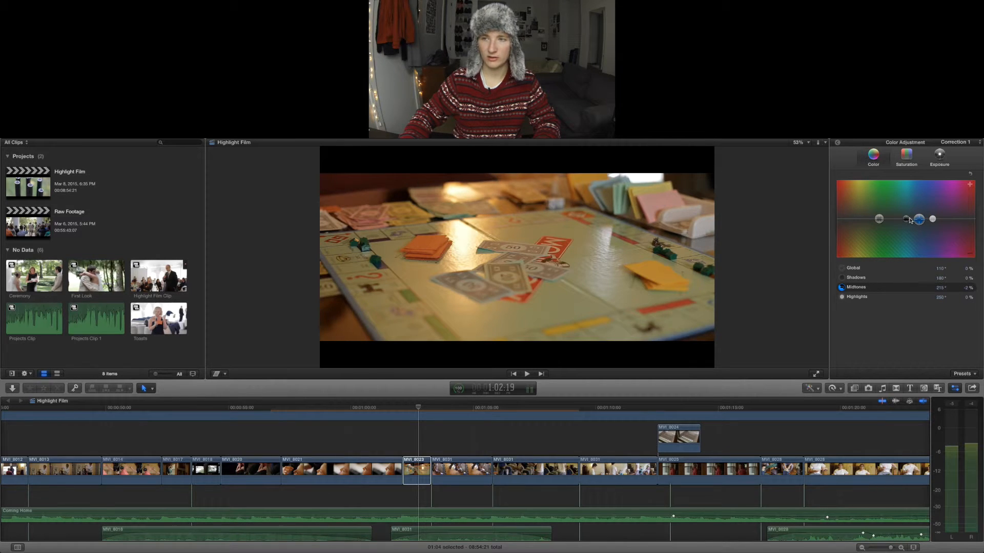
drag(907, 220, 906, 220)
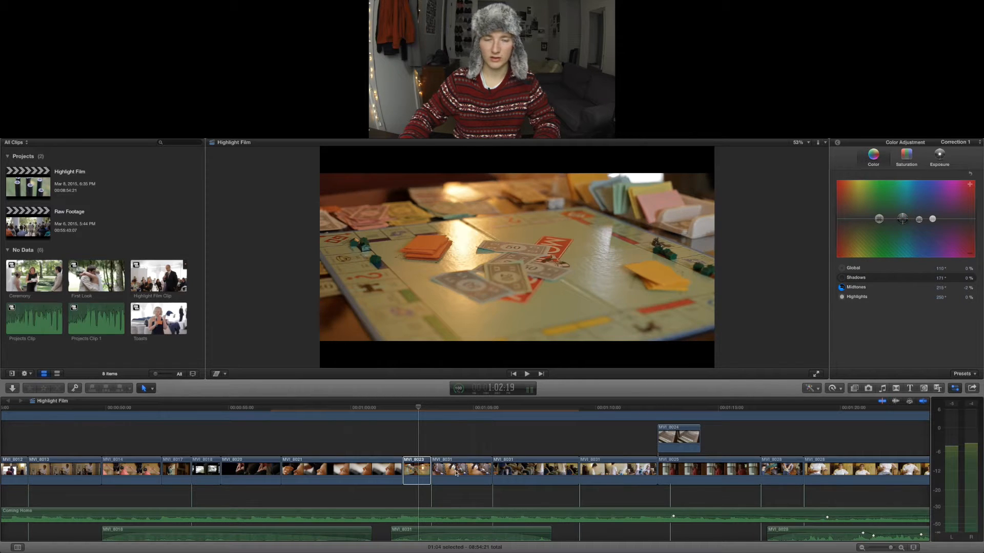
- Play the timeline on from the floor shot at about 1:04 and review the color and exposure of the MVI_8031 clips
click(448, 431)
key(space)
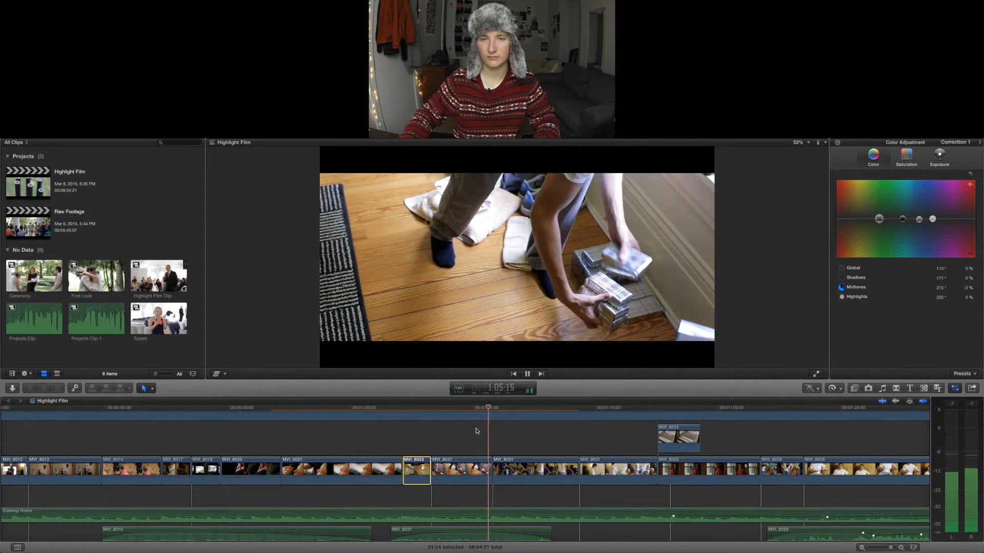
scroll(492, 438, right, 5)
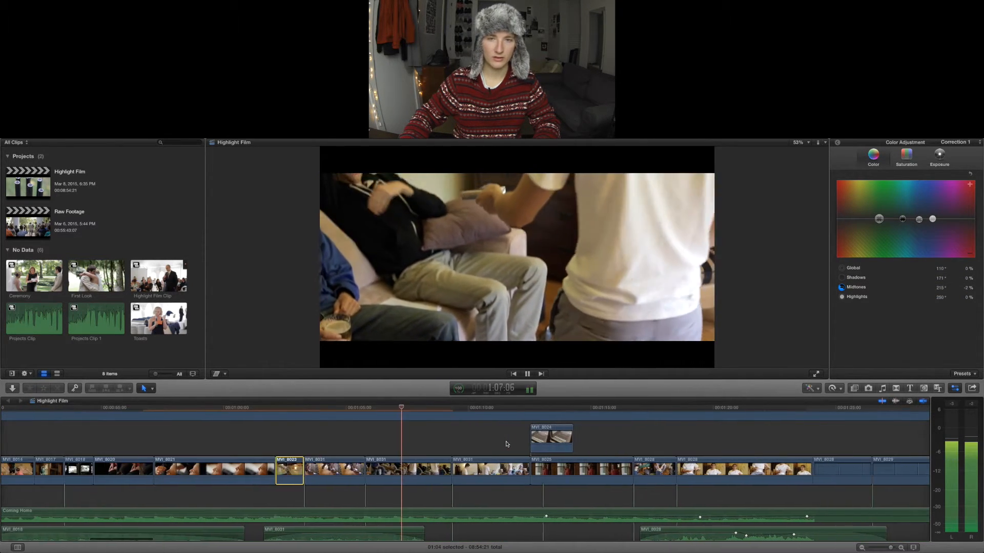
scroll(492, 441, right, 1)
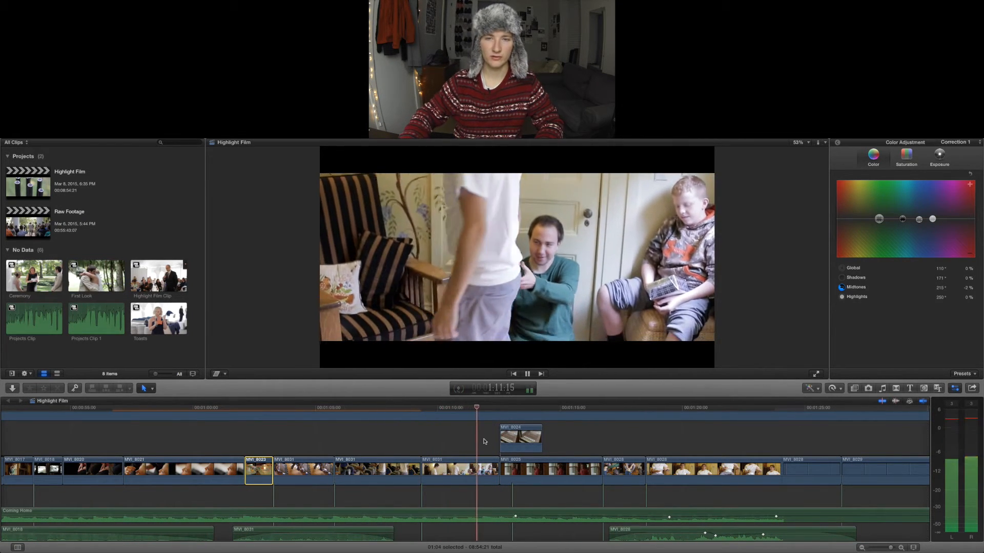
key(space)
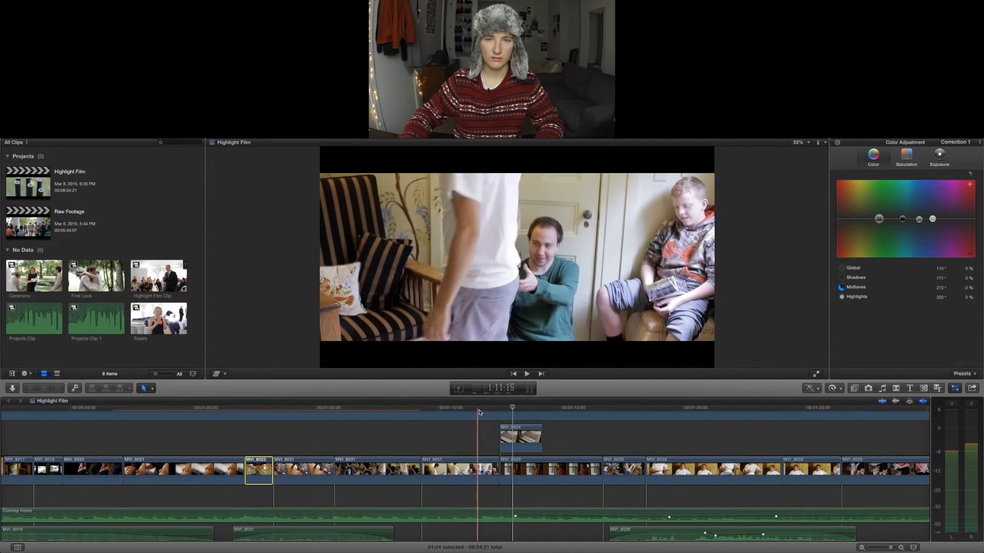
- Shift the midtone color of the MVI_8031 clip at about 1:12 slightly away from blue
click(486, 437)
click(488, 467)
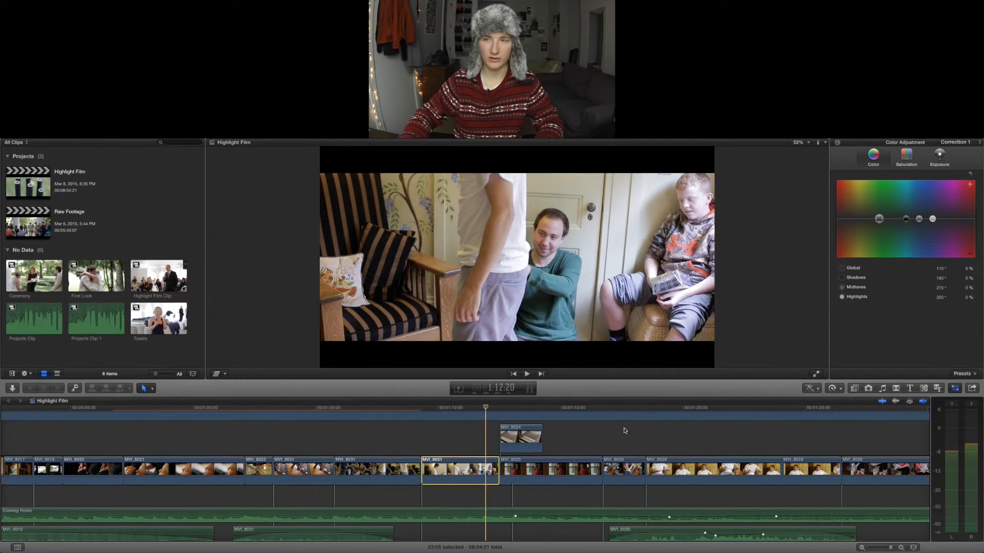
drag(921, 222, 921, 223)
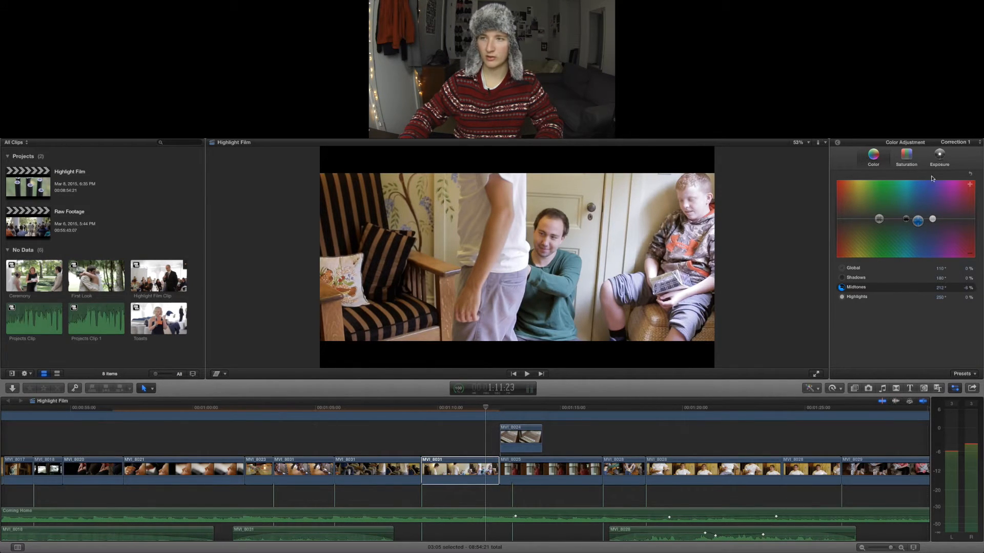
- Fine-tune the shadow and midtone exposure and the midtone color of the MVI_8031 clip at about 1:12
click(938, 159)
click(875, 220)
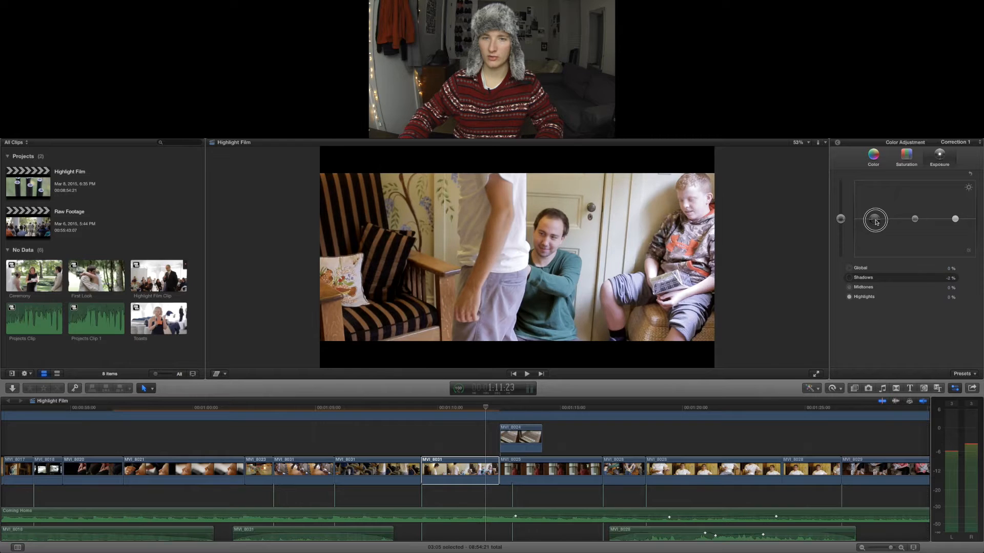
click(915, 219)
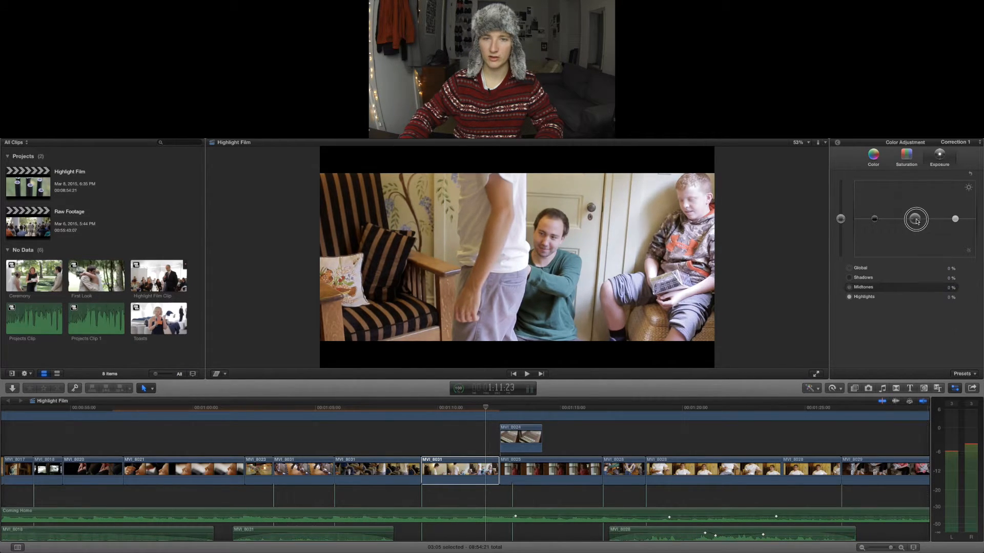
click(874, 156)
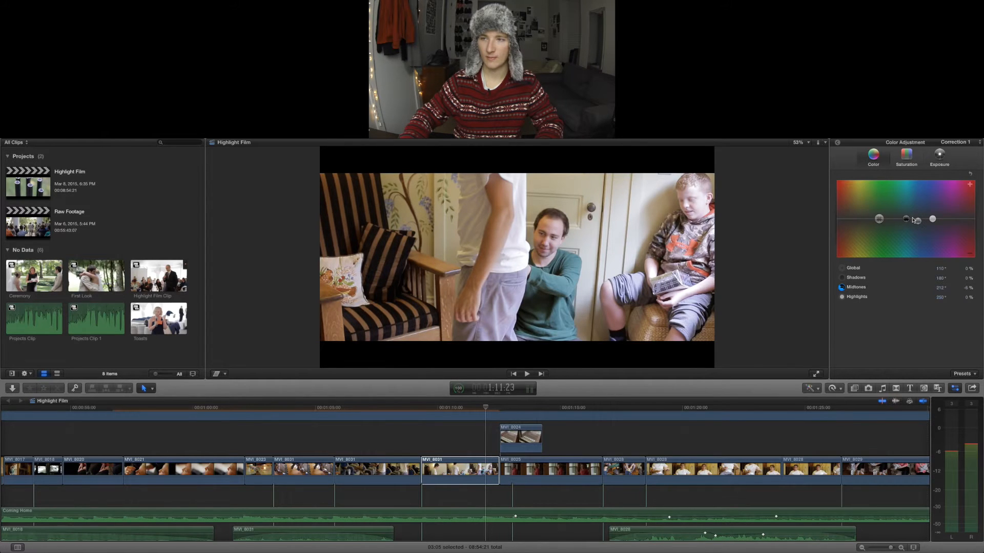
drag(919, 222, 919, 223)
- Play the timeline from about 1:10 and replay the MVI_8024 window shot to review its exposure and color
click(439, 410)
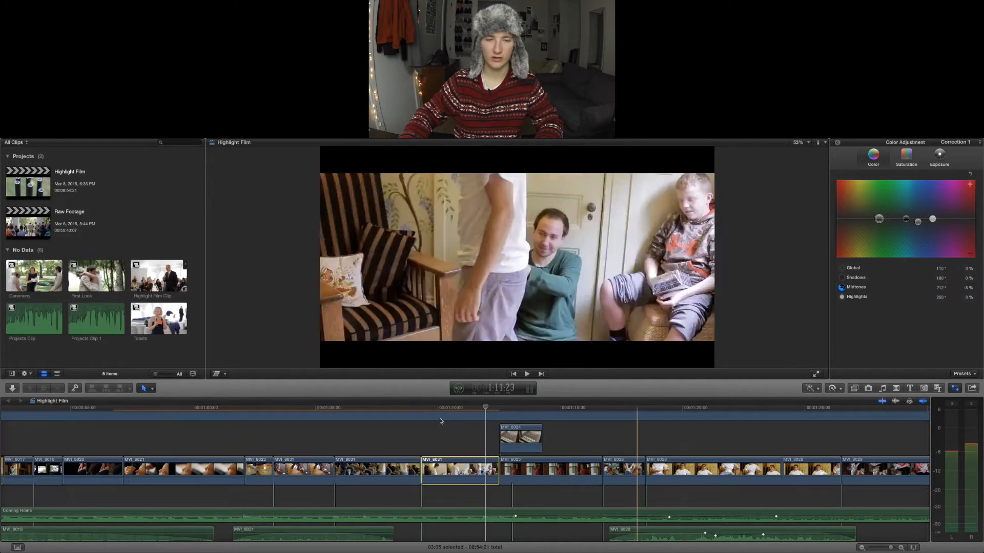
key(space)
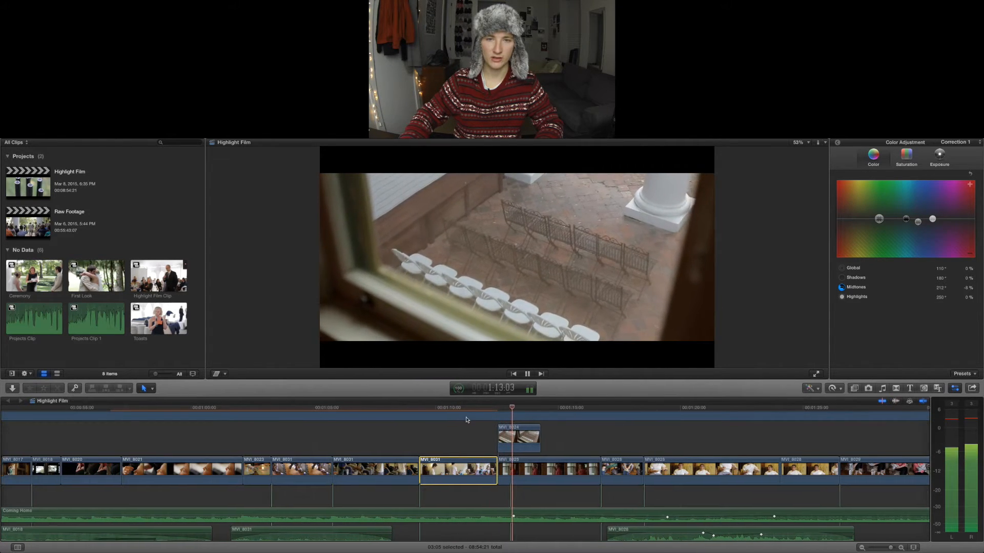
scroll(456, 420, right, 3)
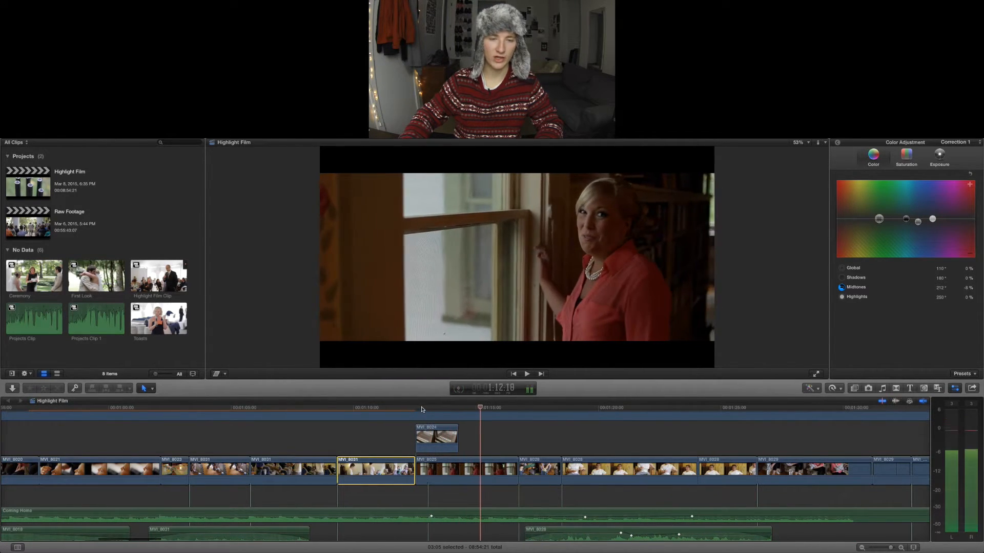
key(space)
click(422, 409)
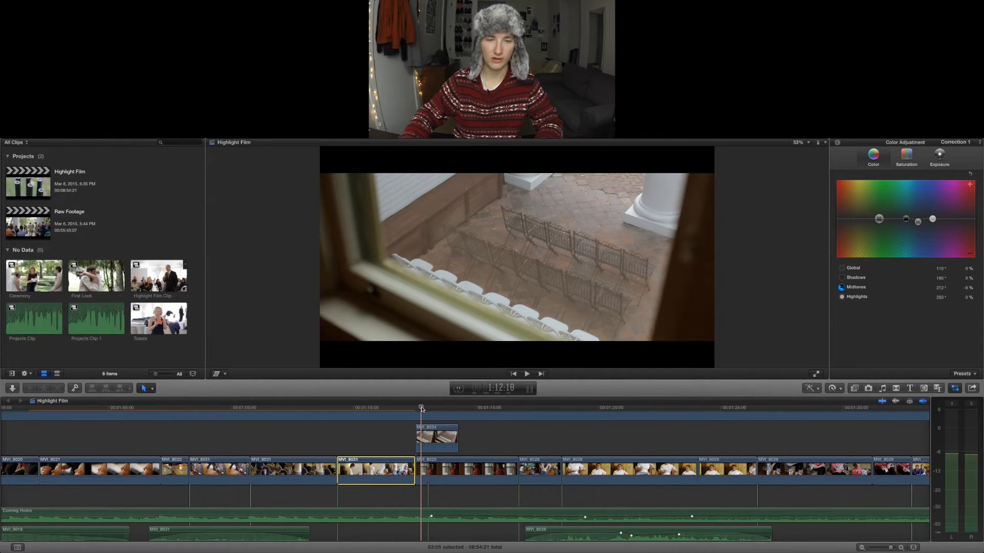
key(space)
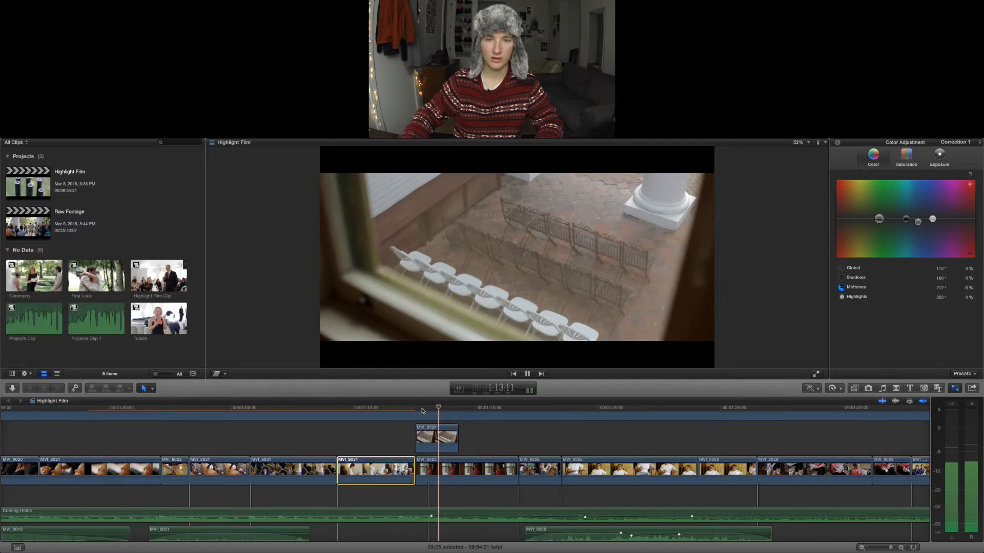
- Lower the shadow exposure and raise the highlights of the MVI_8024 clip, and shift its midtone color slightly to -2% in the blue range
click(444, 436)
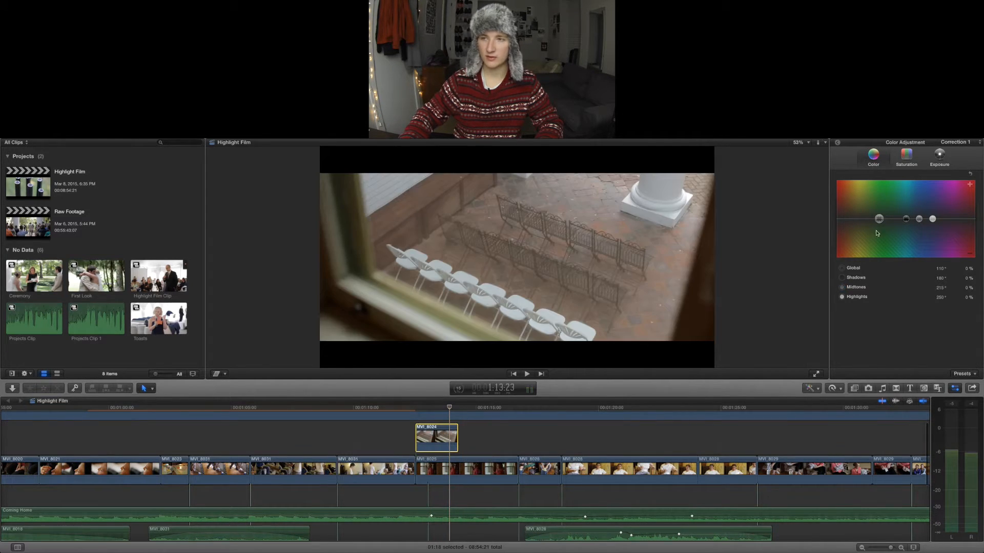
click(939, 156)
click(875, 220)
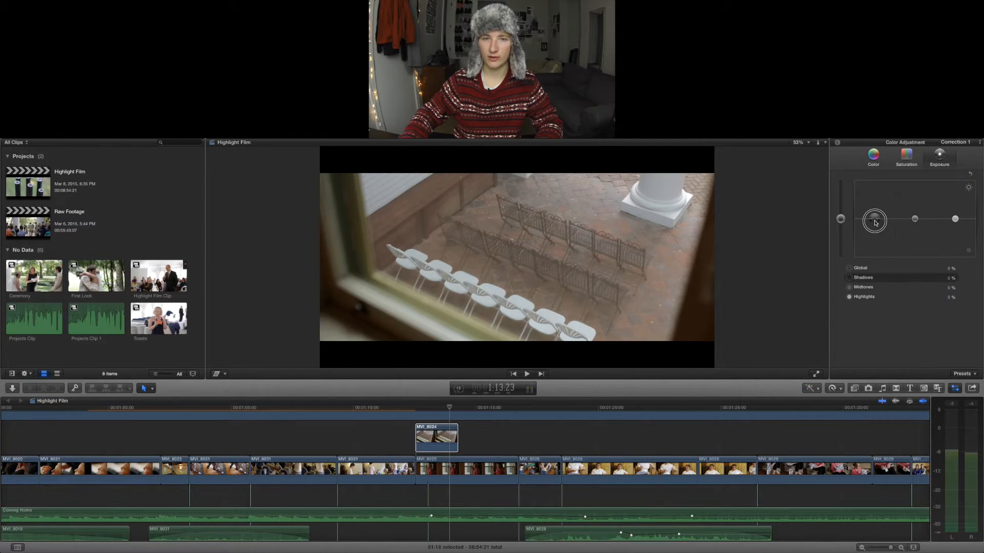
drag(955, 219, 955, 216)
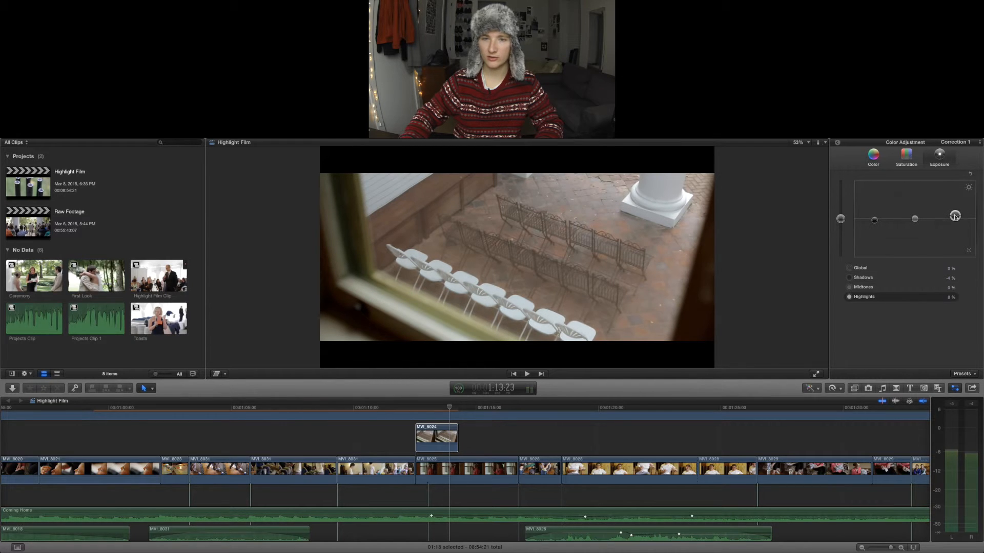
drag(875, 221, 876, 225)
click(956, 217)
drag(880, 226, 921, 222)
click(873, 160)
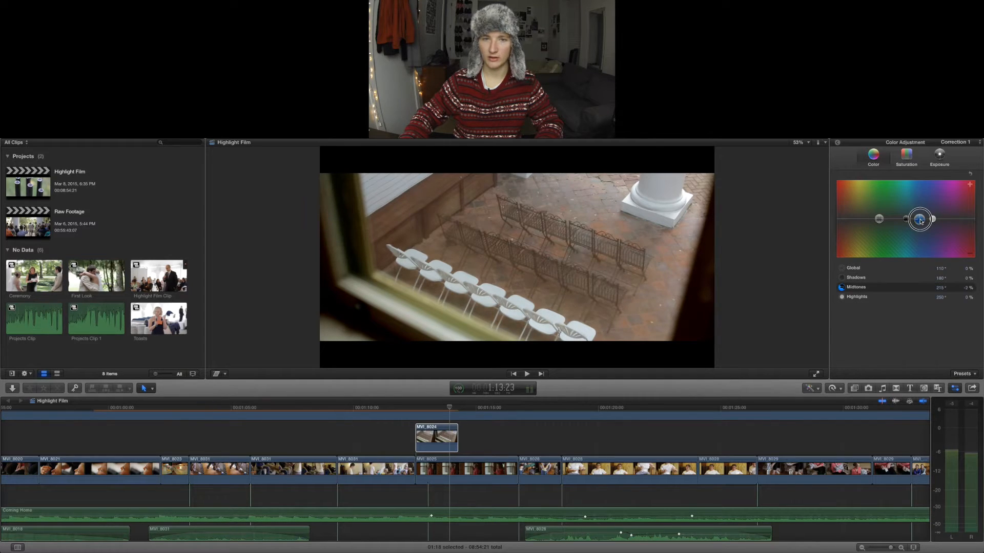
- Switch Correction 1 of the MVI_8024 clip off and on repeatedly to compare the shot with and without it
click(837, 145)
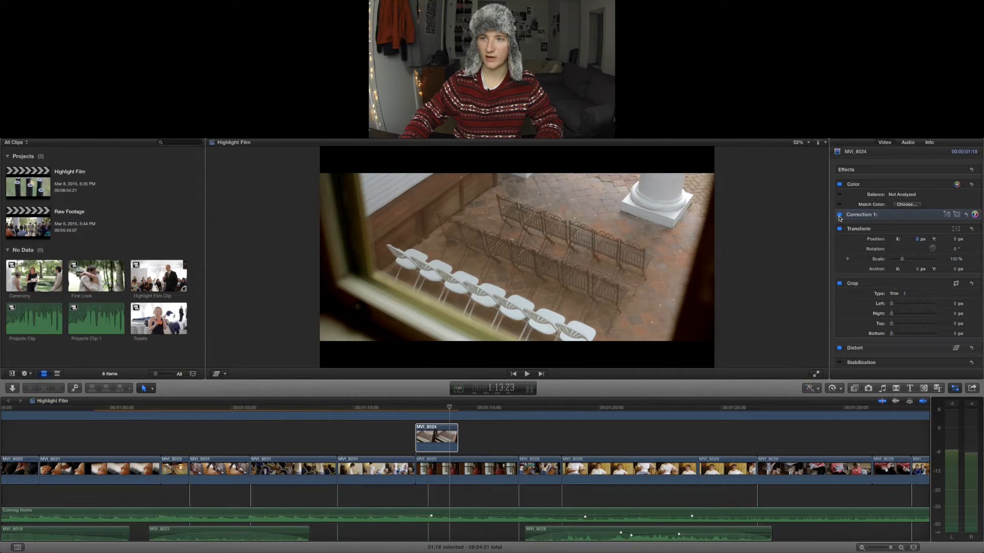
click(839, 215)
click(839, 215)
click(839, 215)
click(839, 215)
click(840, 215)
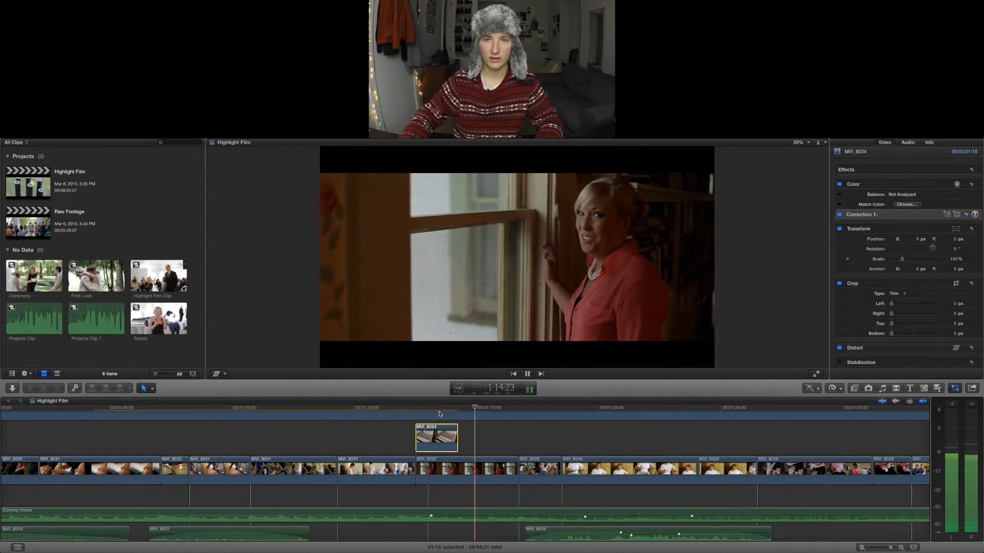
- Raise the exposure of the dark MVI_8025 window clip at about 1:15 to midtones 12% and highlights about 25%
key(space)
key(c)
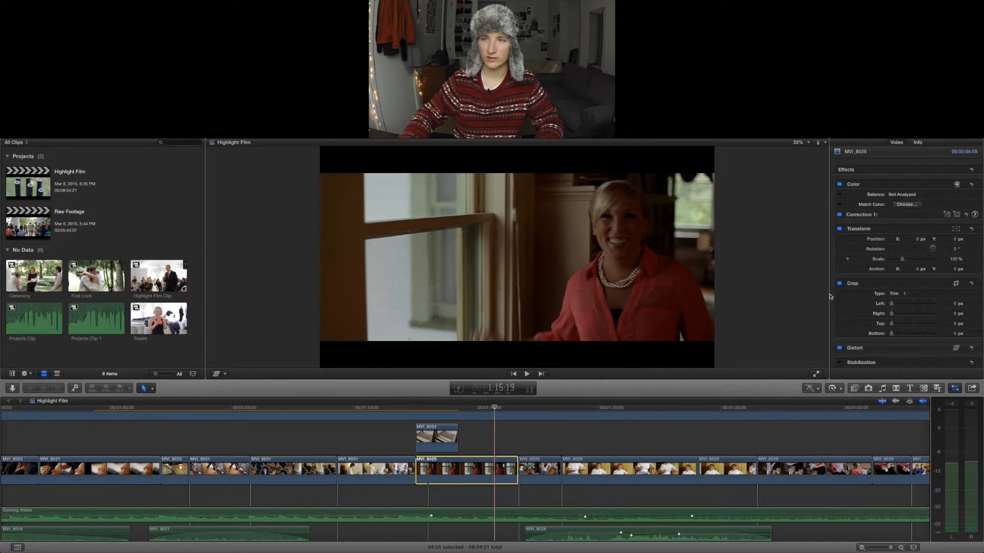
click(975, 215)
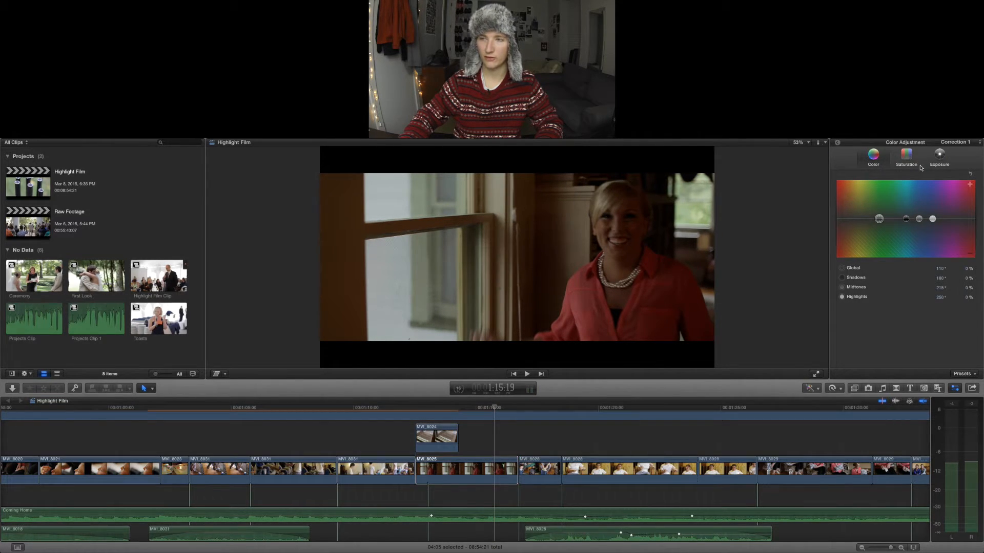
click(940, 160)
click(915, 219)
drag(950, 221, 915, 218)
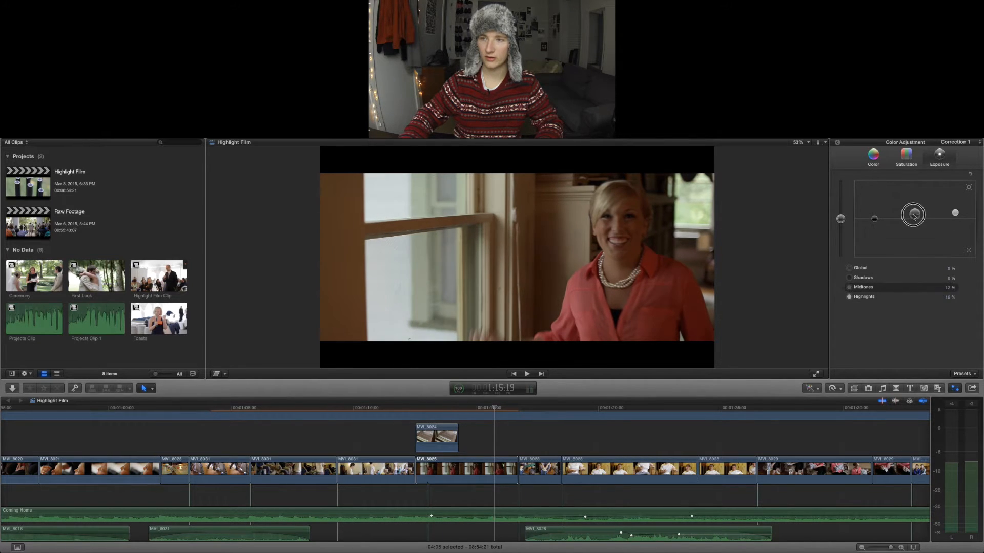
click(957, 214)
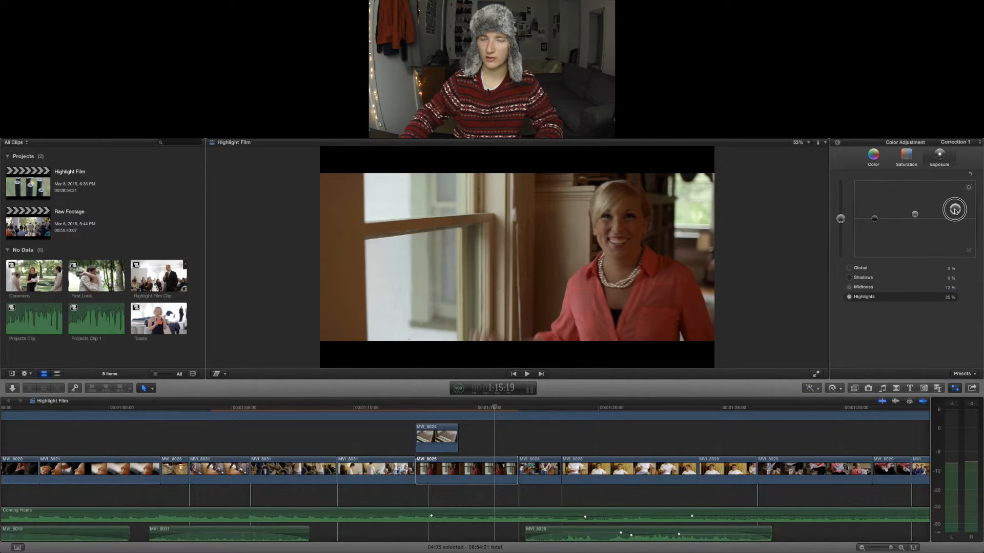
- Play the timeline from about 1:13 to 1:55 and review the exposure and color of the gift-opening clips
click(446, 408)
key(space)
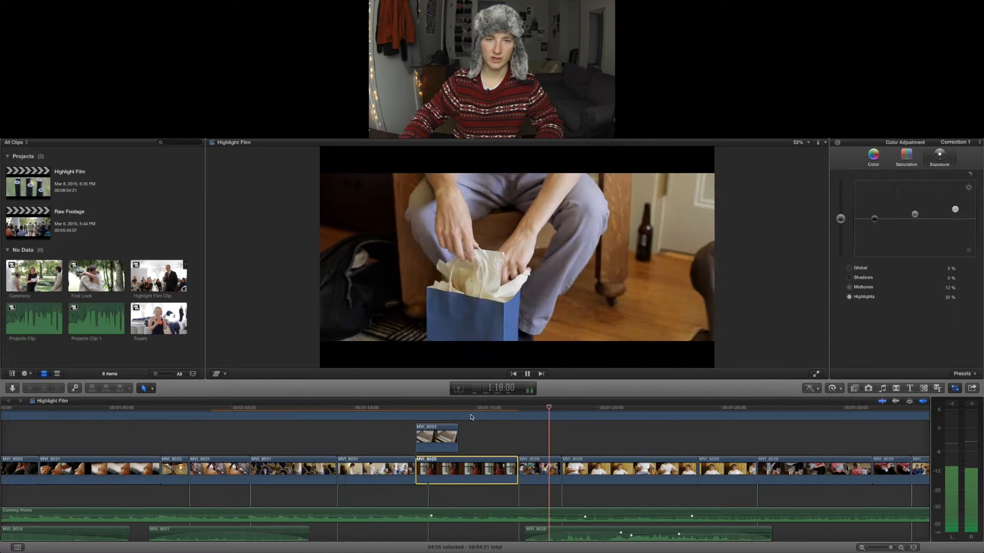
scroll(471, 418, right, 5)
scroll(472, 417, right, 2)
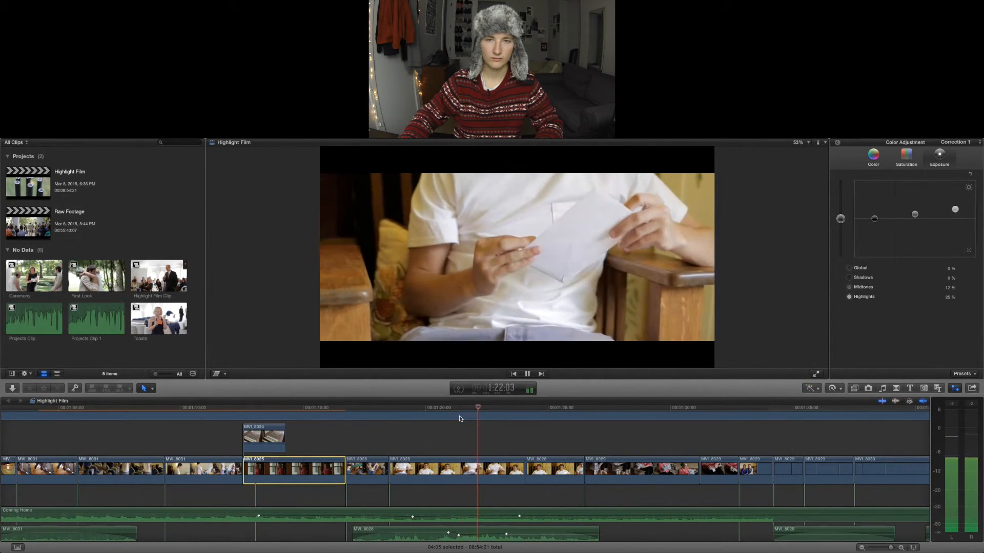
scroll(507, 422, right, 3)
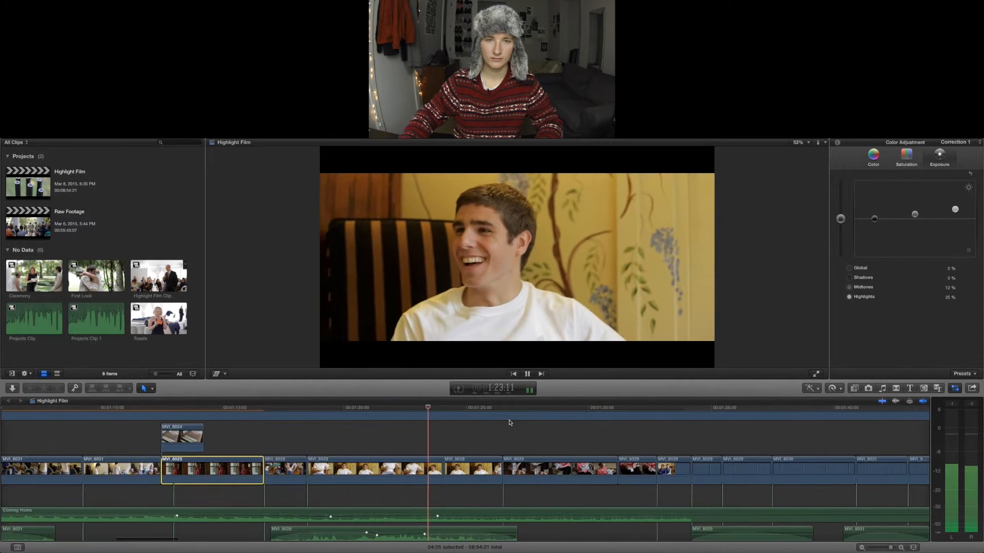
scroll(461, 422, right, 3)
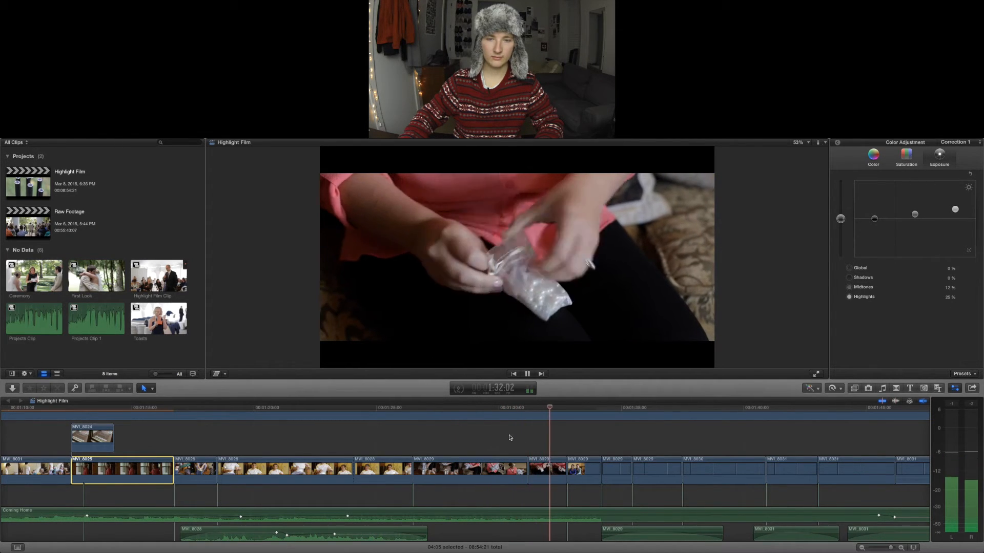
scroll(508, 437, right, 3)
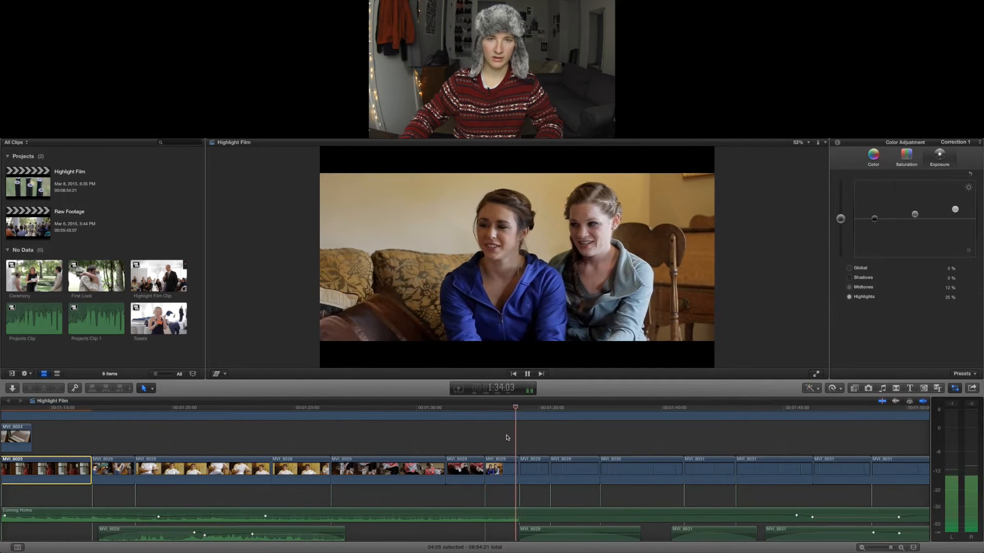
scroll(509, 436, right, 2)
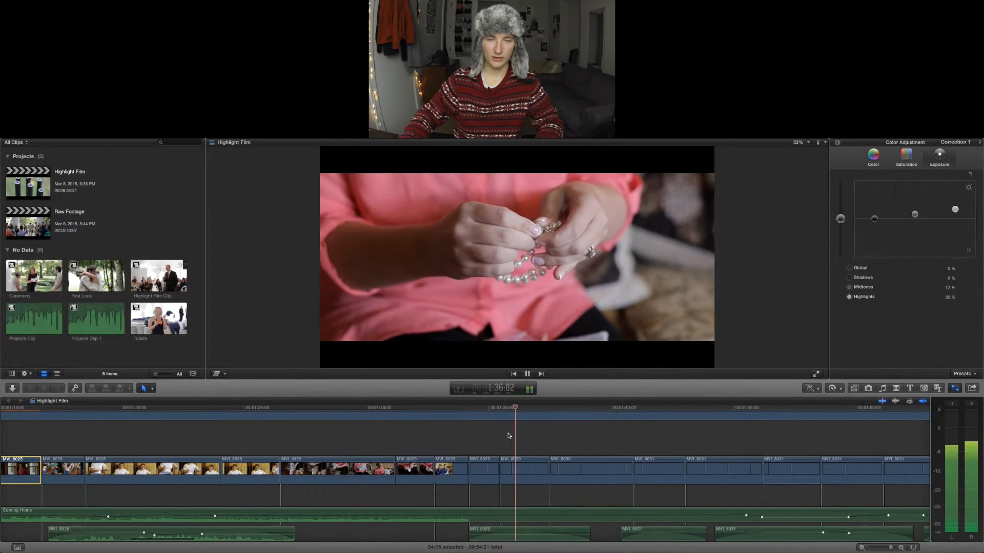
scroll(510, 436, right, 4)
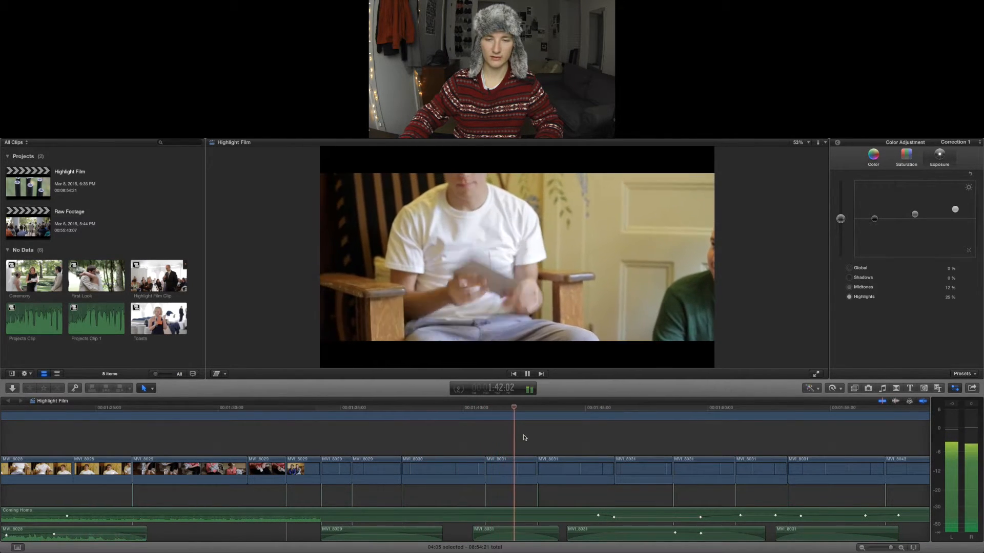
scroll(529, 437, right, 3)
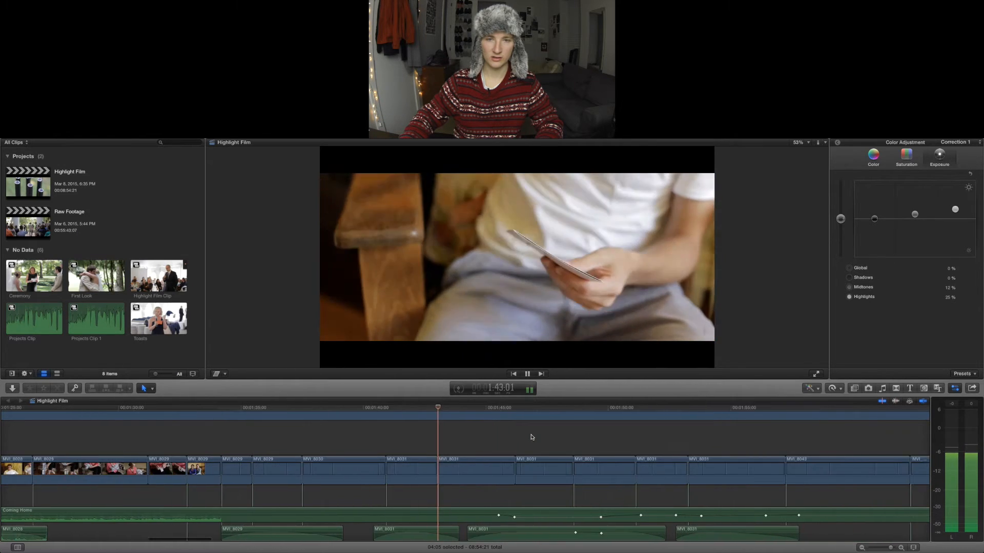
scroll(532, 437, right, 3)
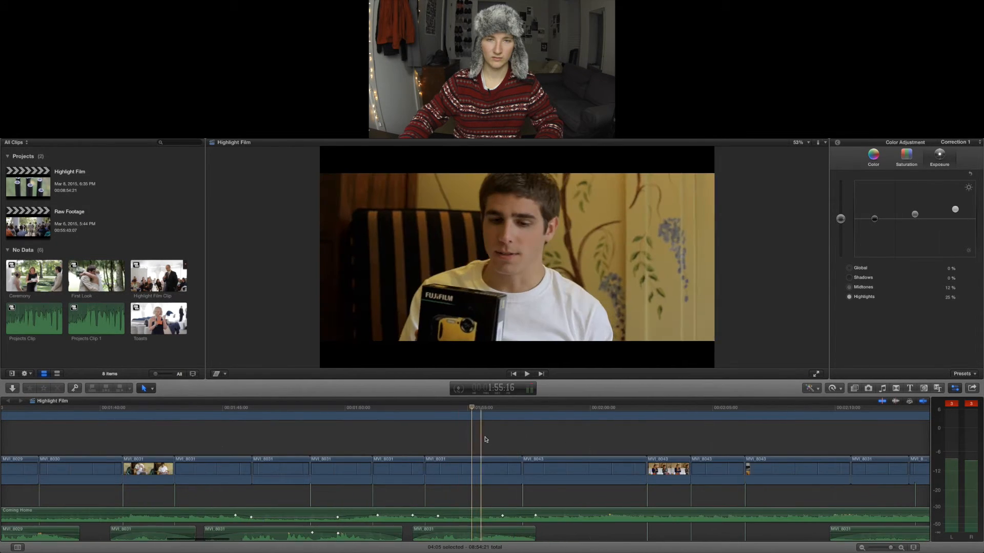
key(space)
- Brighten the MVI_8031 clip at about 1:55 with midtones at about 2% and slightly raised highlights
click(476, 470)
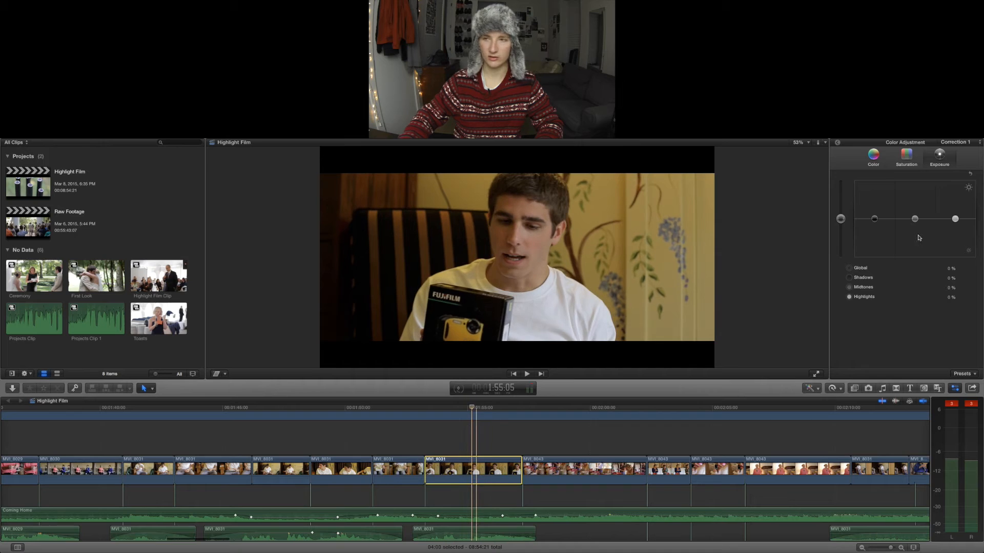
click(914, 219)
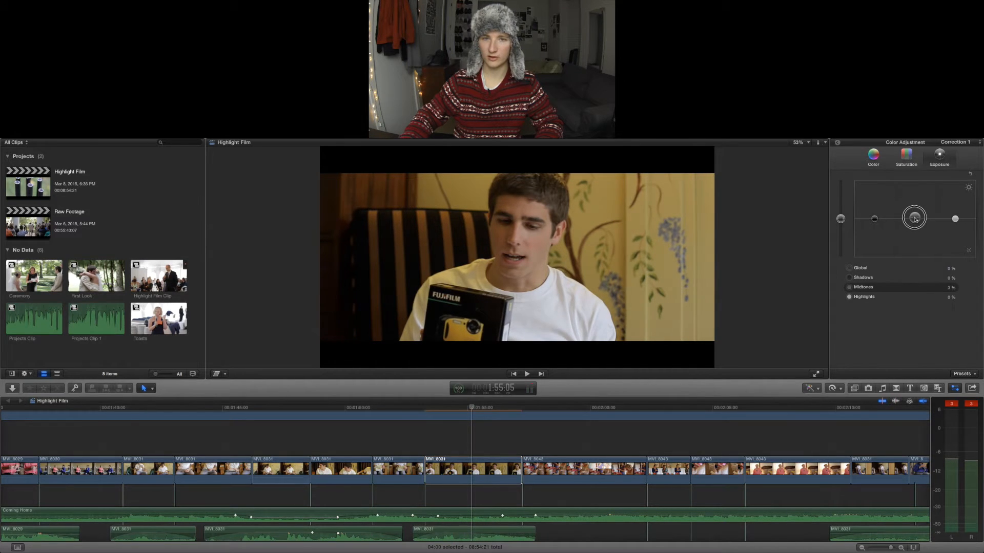
click(955, 219)
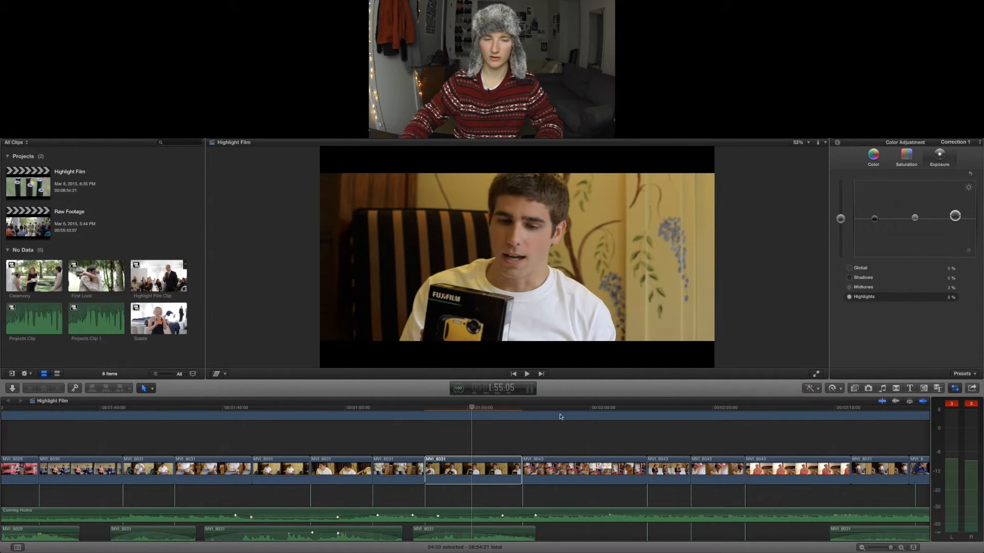
- Play on to the MVI_8043 clip at about 2:00 and set its exposure to midtones 4% and highlights 5%
key(space)
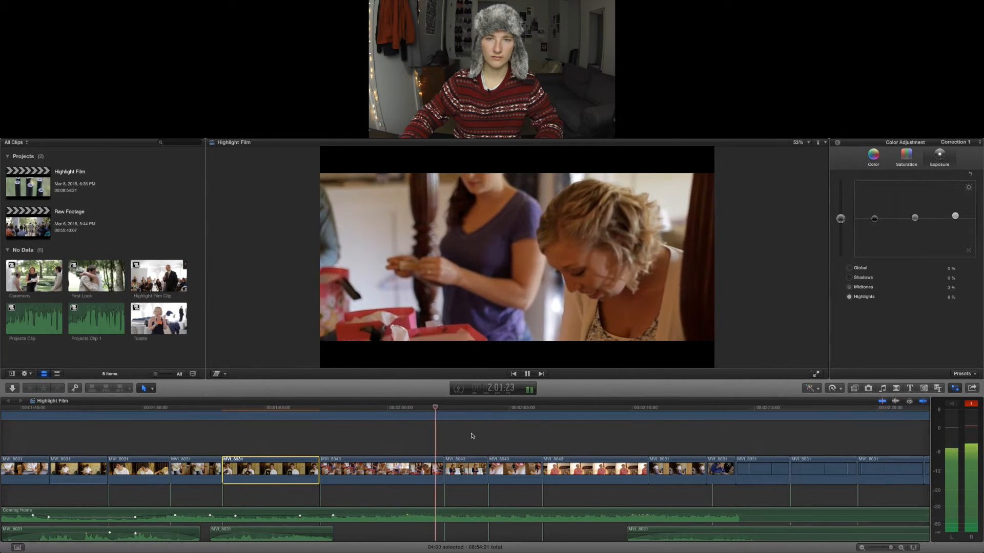
click(385, 474)
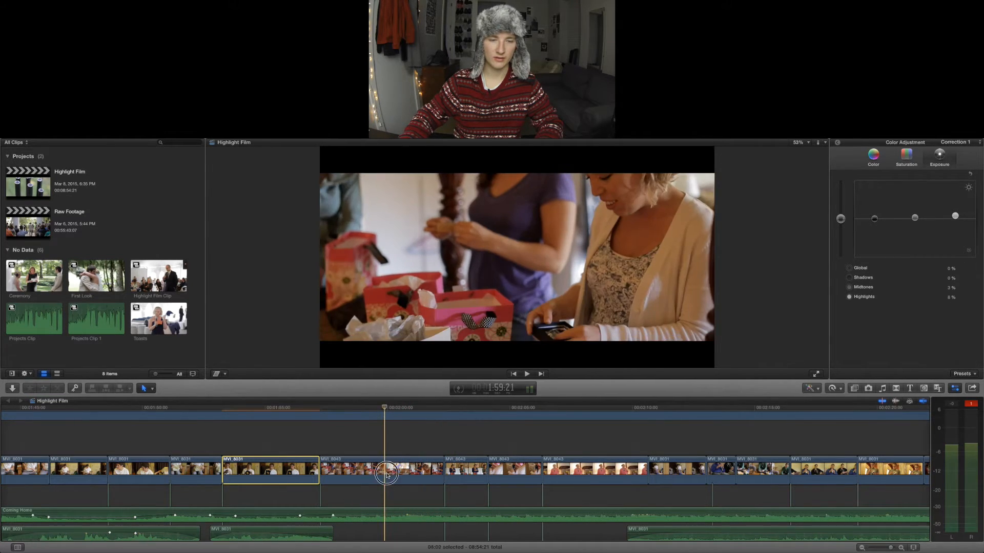
drag(915, 220, 956, 218)
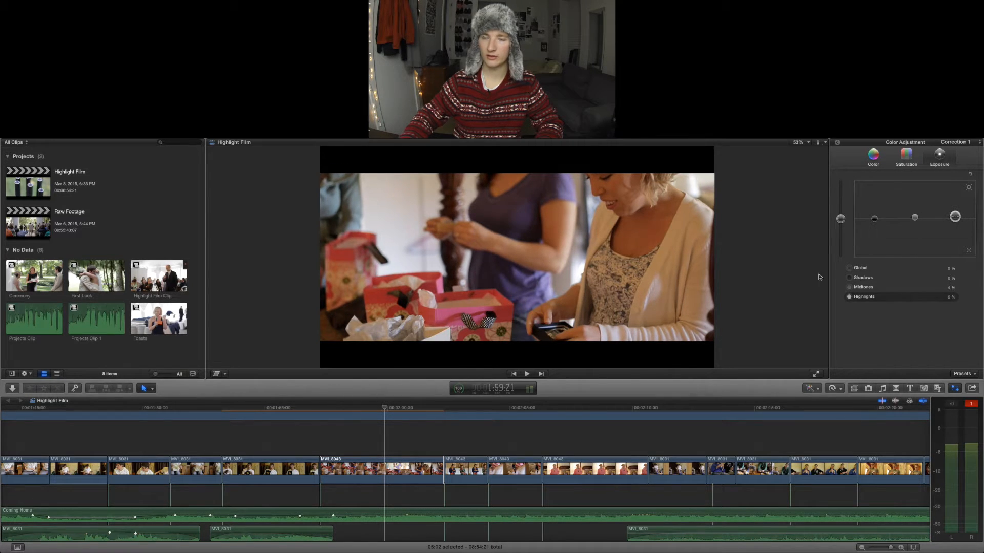
- Play on to the MVI_8031 clip at about 2:11 and set its exposure to midtones 2% and highlights 7%
key(space)
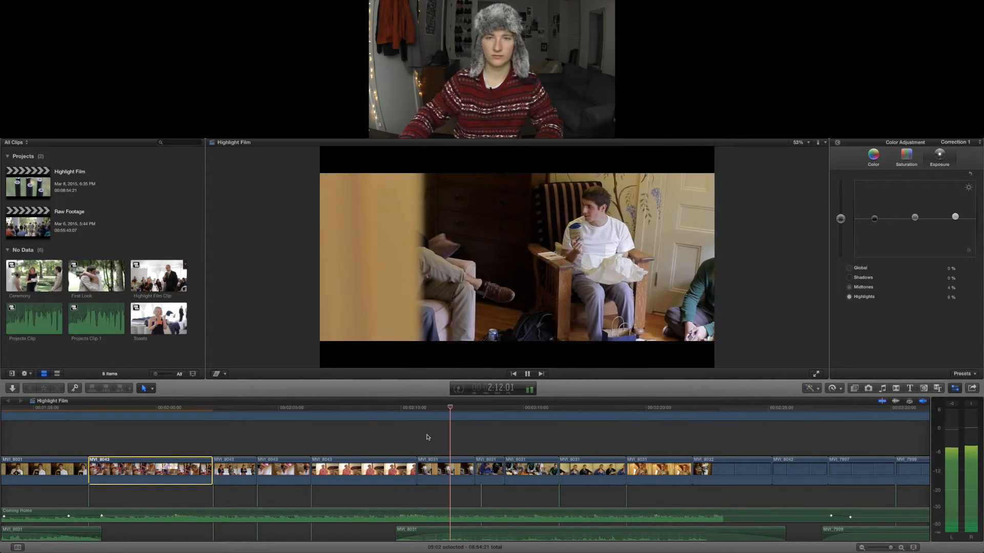
click(453, 407)
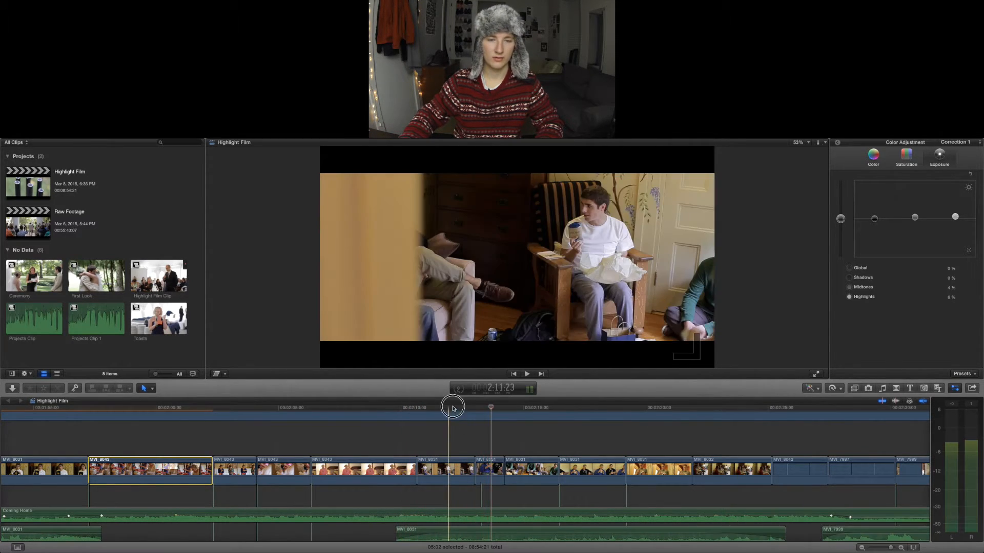
click(446, 470)
drag(916, 220, 955, 218)
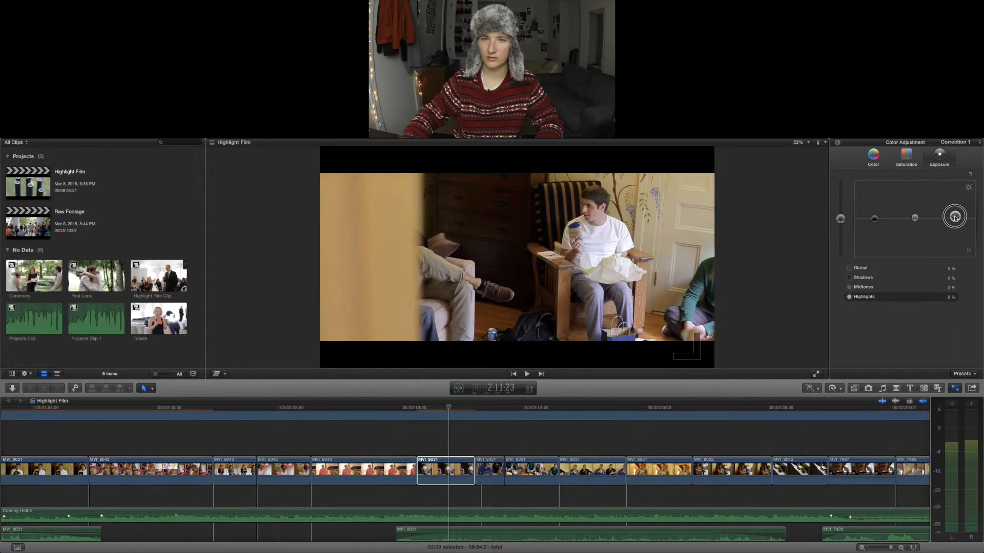
- Play on, return to the MVI_8031 clip at about 2:17 and reduce the yellow in its midtones with a -4% color shift
key(slash)
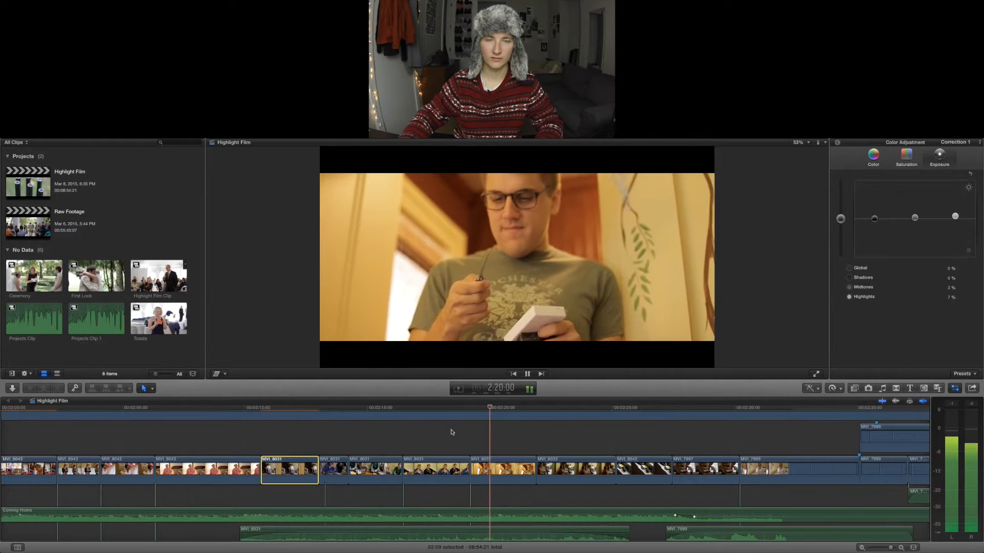
key(space)
click(439, 415)
click(438, 473)
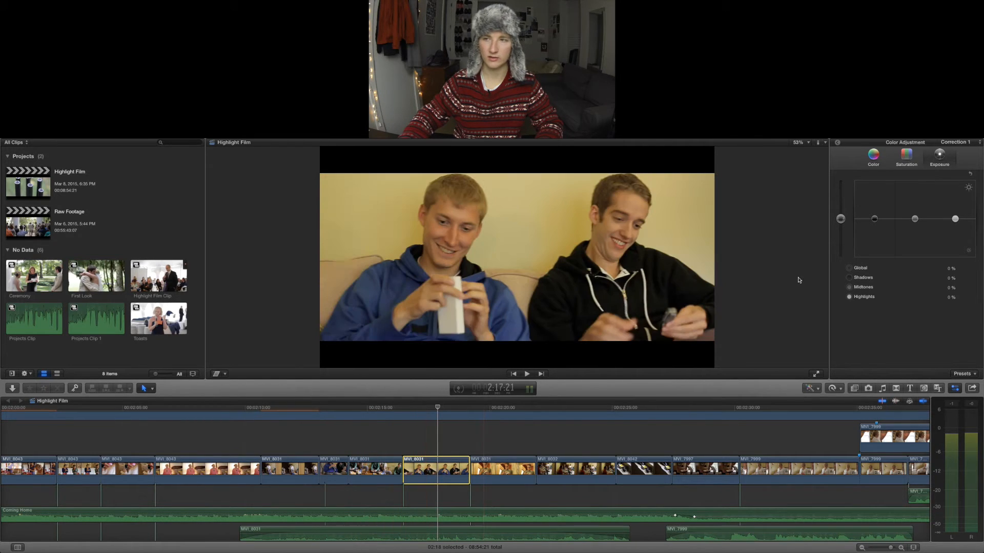
click(873, 156)
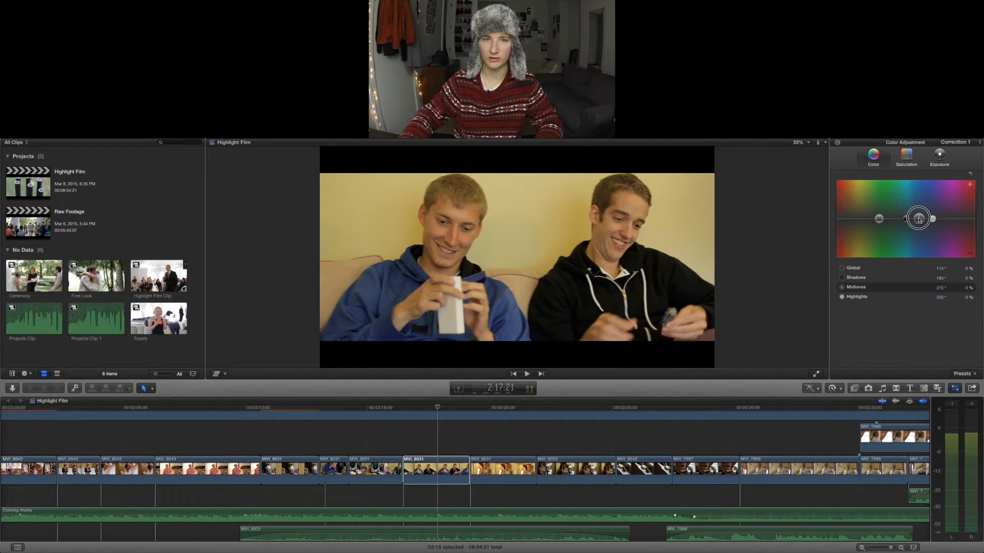
drag(922, 219, 859, 221)
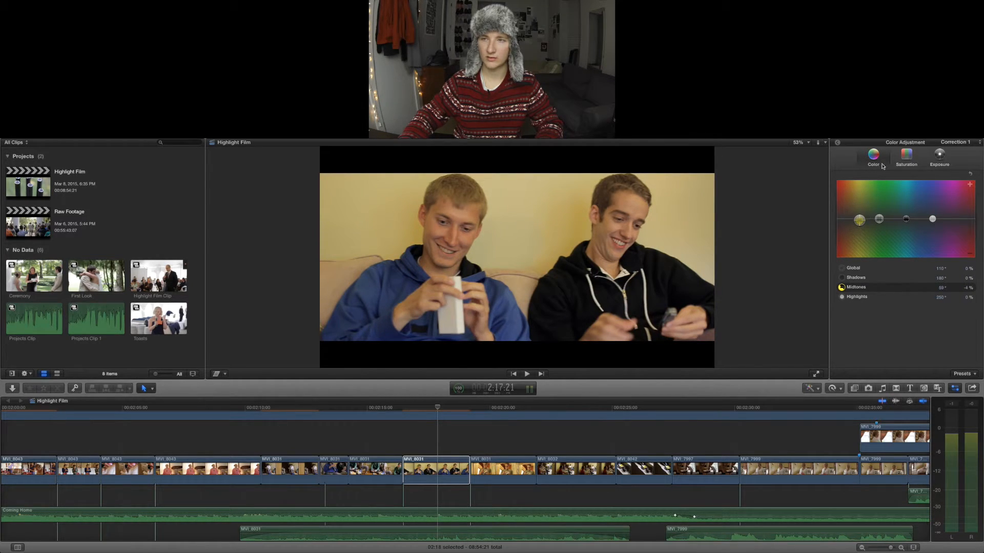
- Slightly raise the highlights exposure of the MVI_8031 clip at about 2:17 and compare the image with and without Correction 1
click(908, 157)
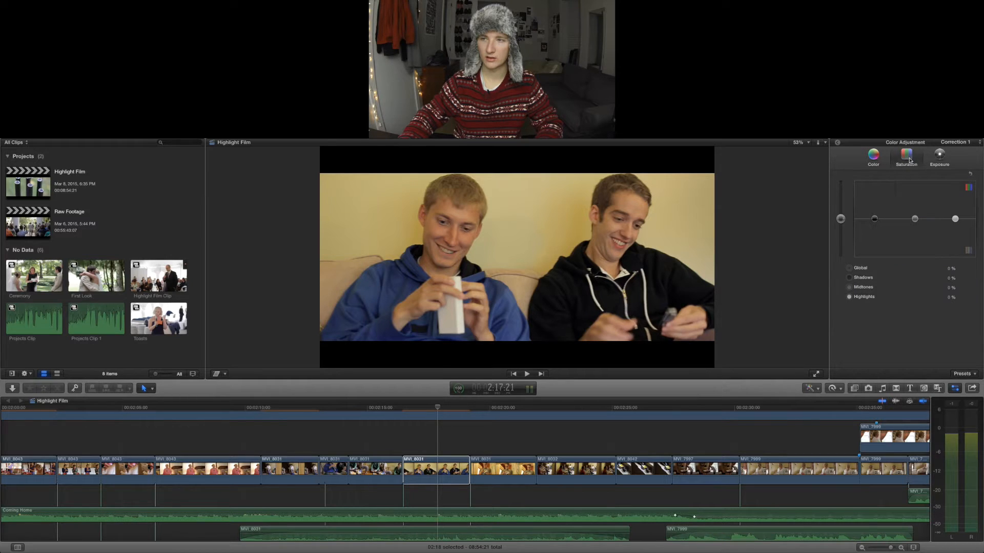
click(940, 156)
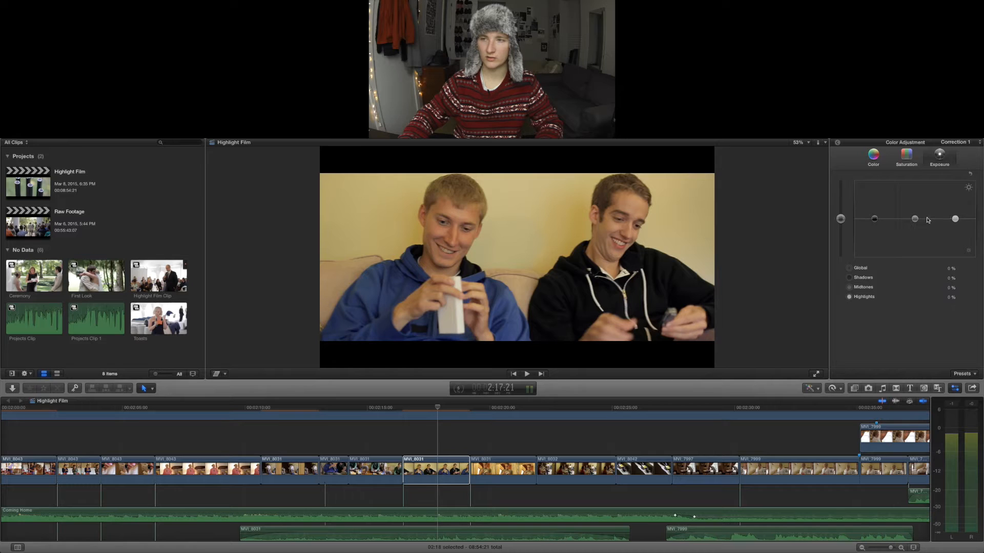
click(915, 219)
drag(955, 218, 954, 216)
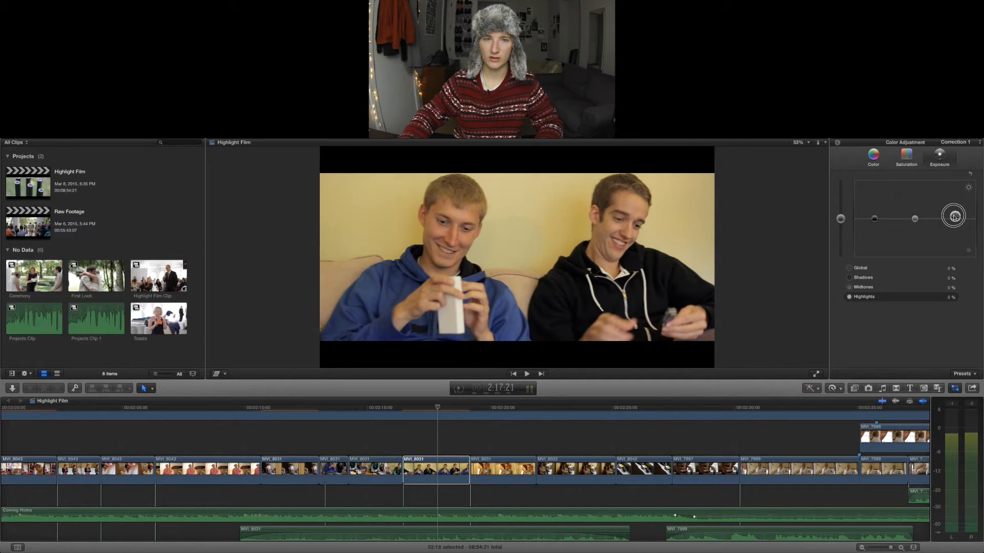
click(837, 142)
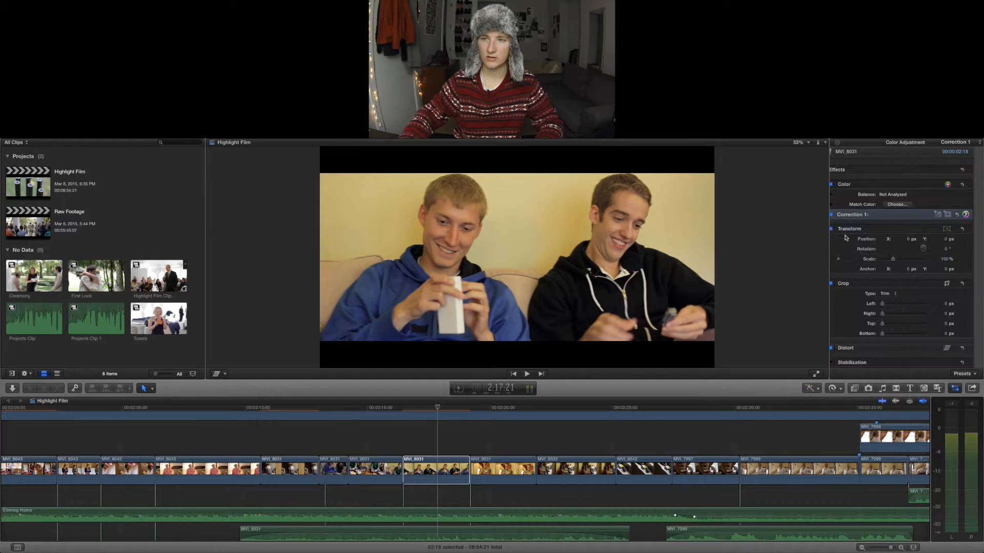
click(840, 216)
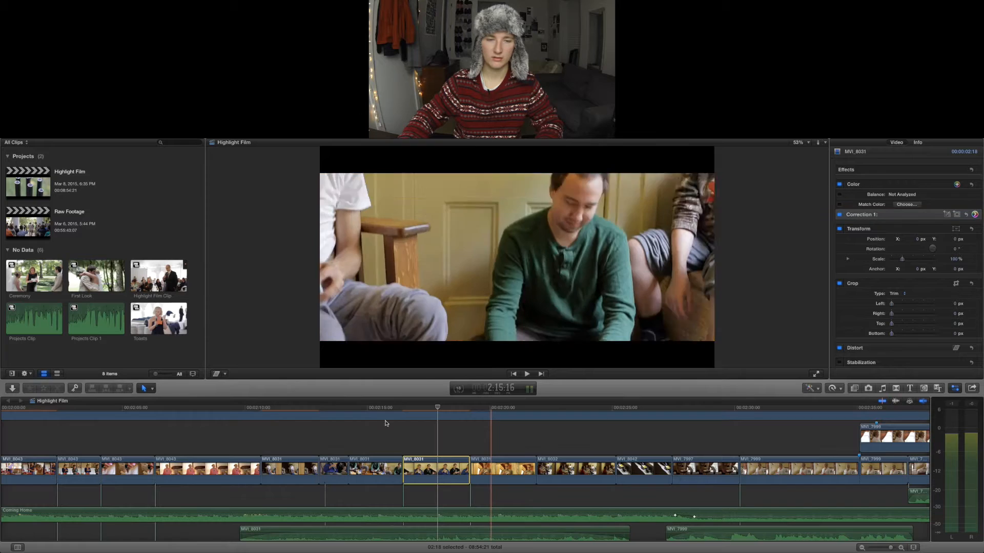
- Play on to the orange-tinted MVI_8031 clip at about 2:21 and reduce the yellow in its midtones with a negative color shift
key(space)
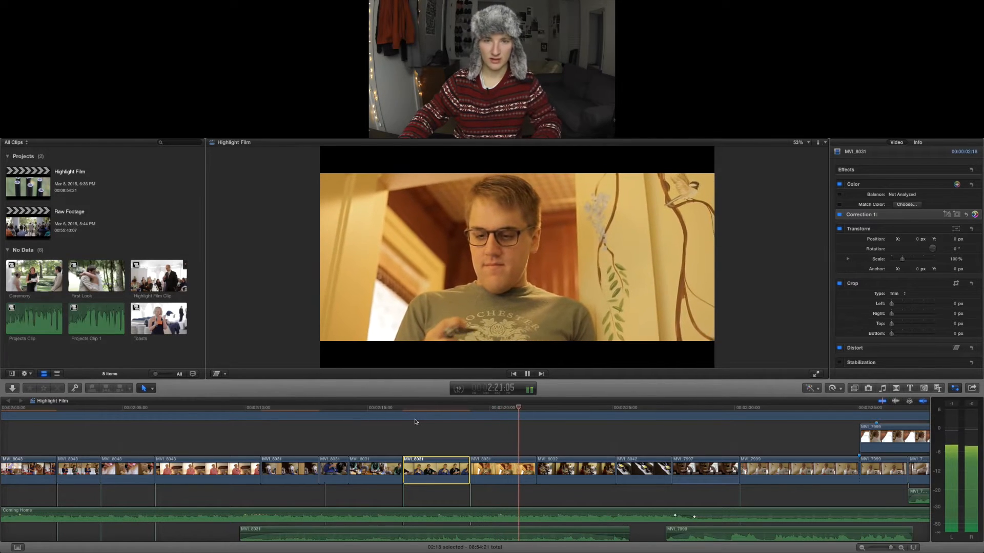
click(495, 416)
click(496, 469)
click(525, 411)
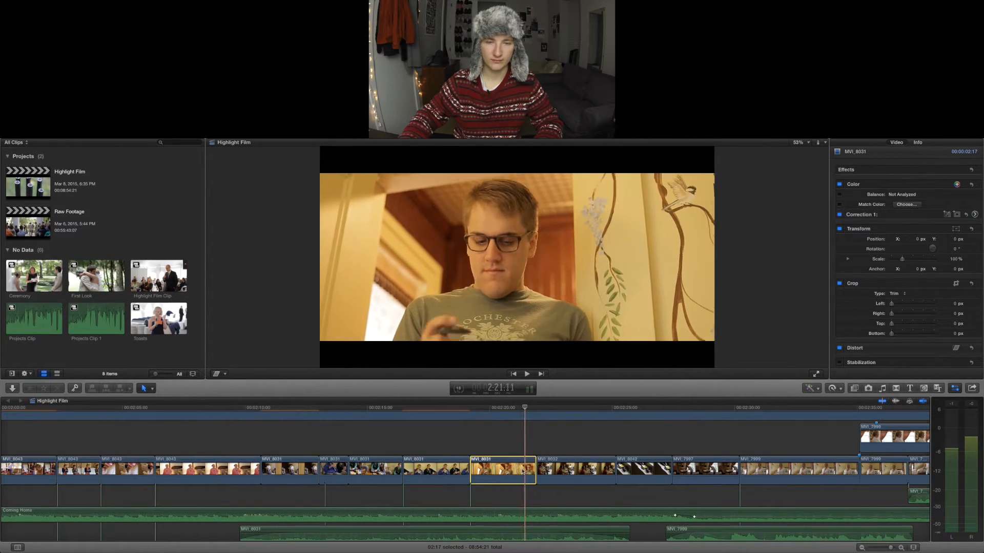
click(975, 214)
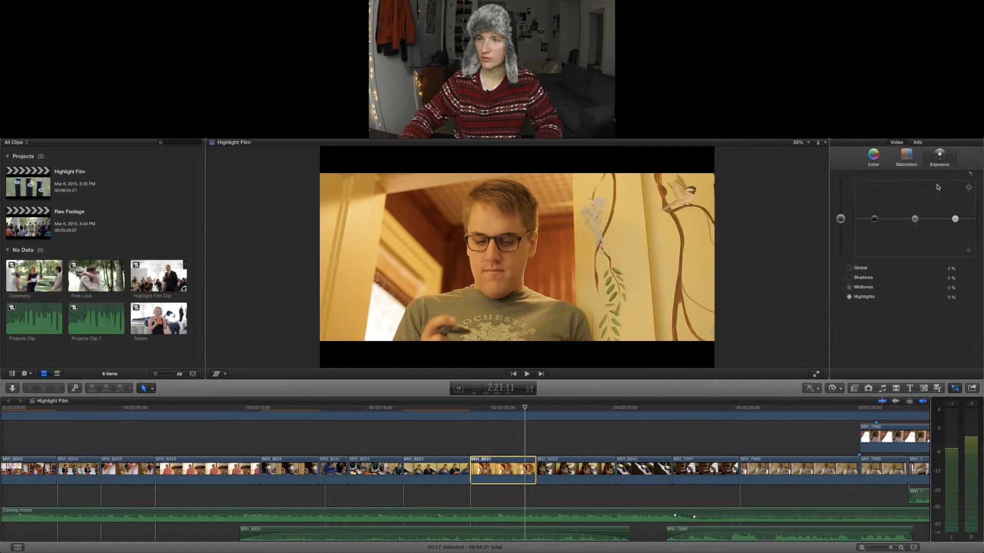
drag(919, 220, 862, 220)
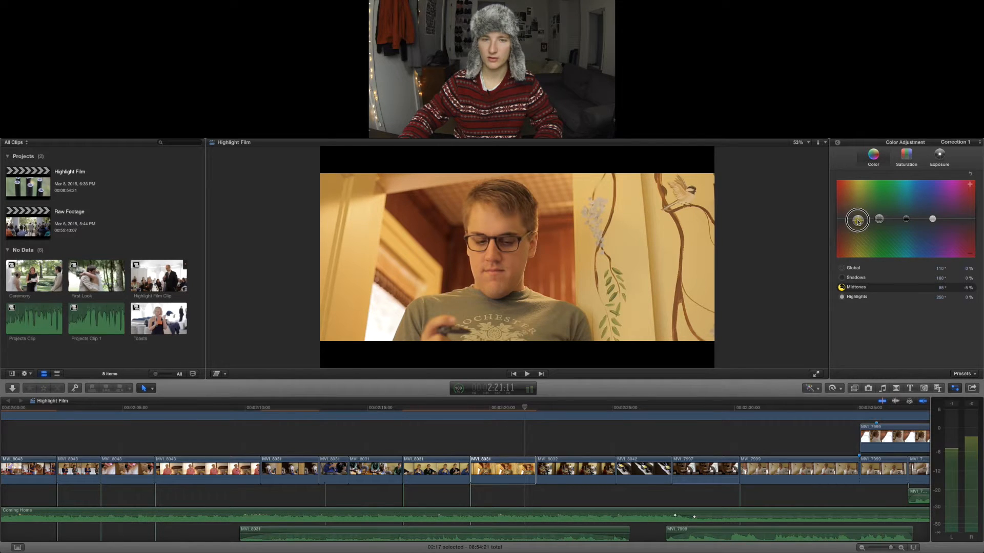
- Raise the clip's highlights exposure to 4%, and switch Correction 1 off and on to compare the result
click(935, 157)
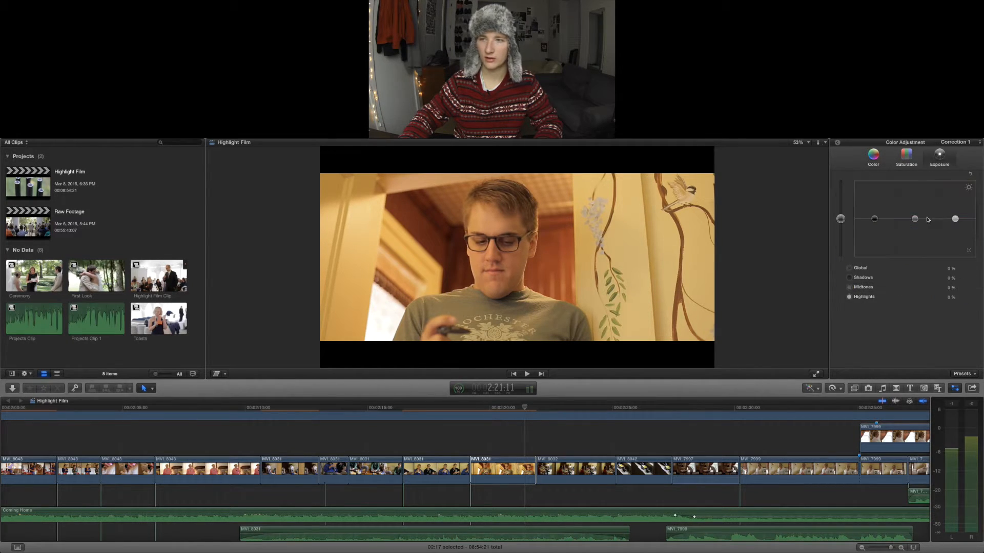
drag(955, 220, 955, 218)
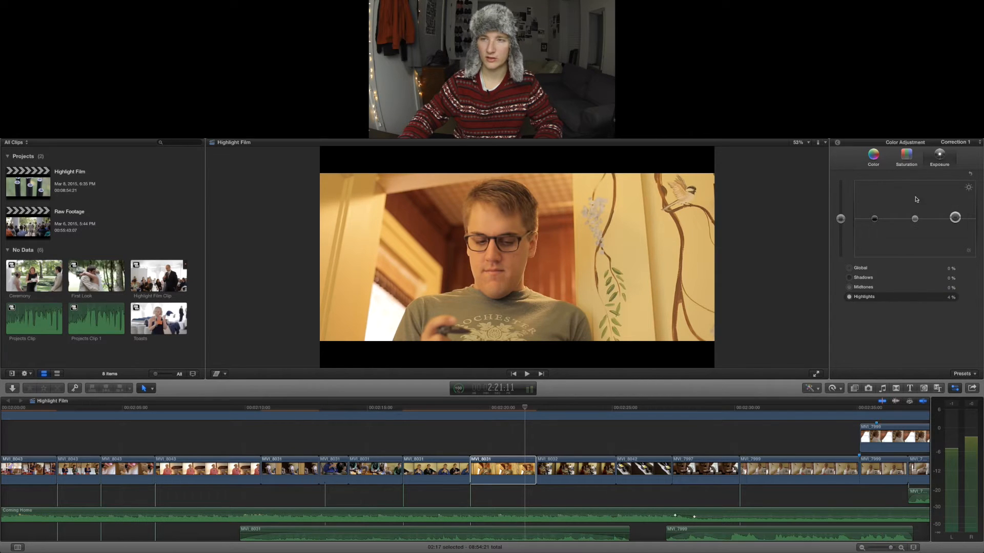
click(838, 143)
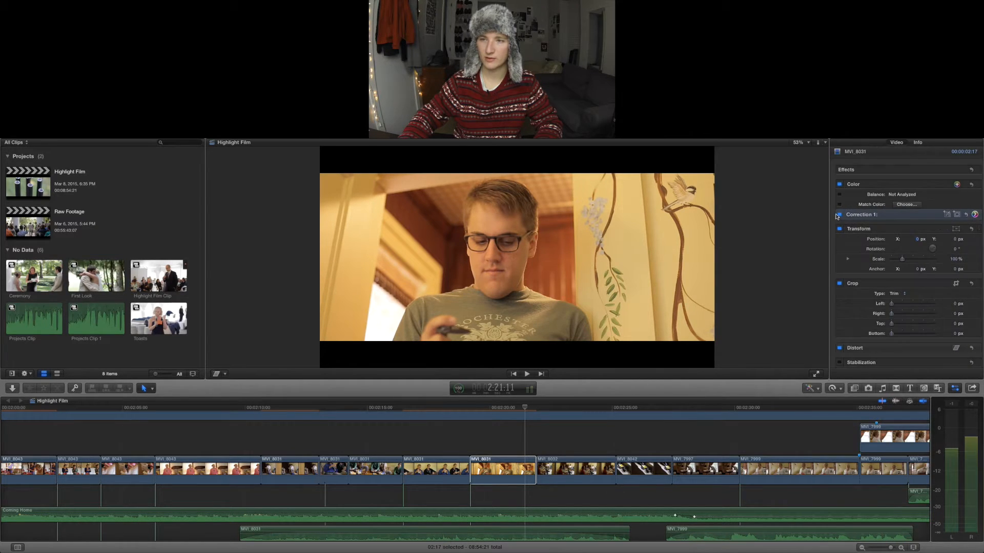
click(840, 215)
click(840, 215)
click(840, 214)
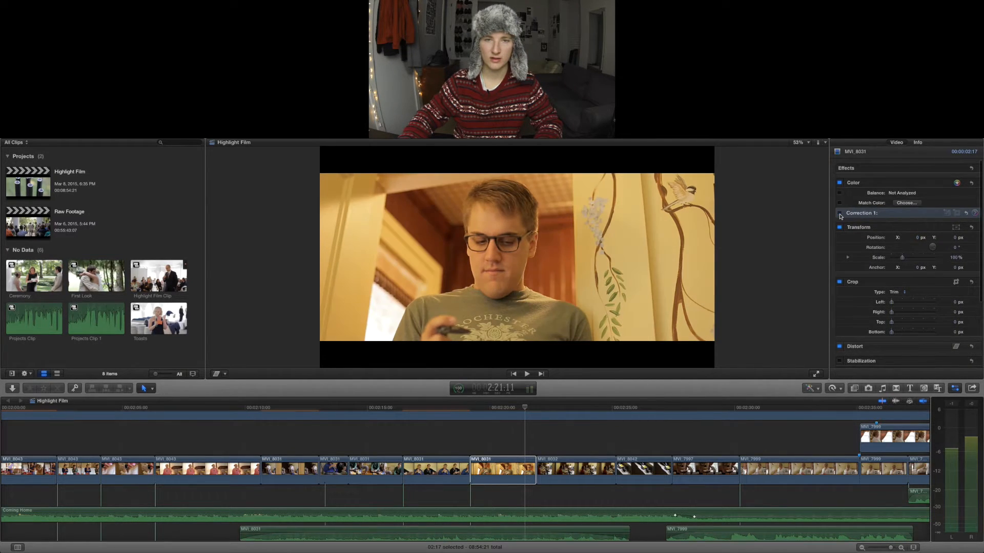
click(840, 215)
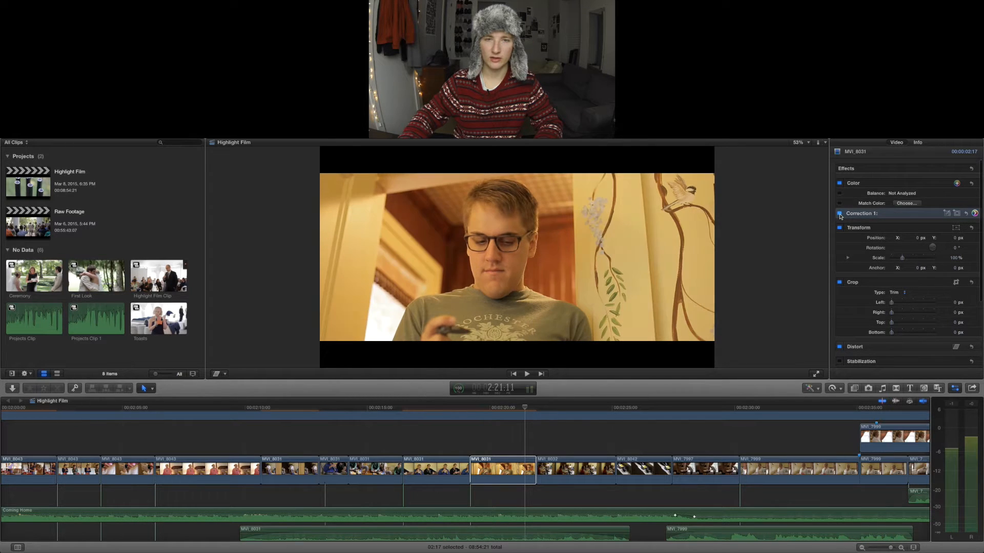
click(840, 215)
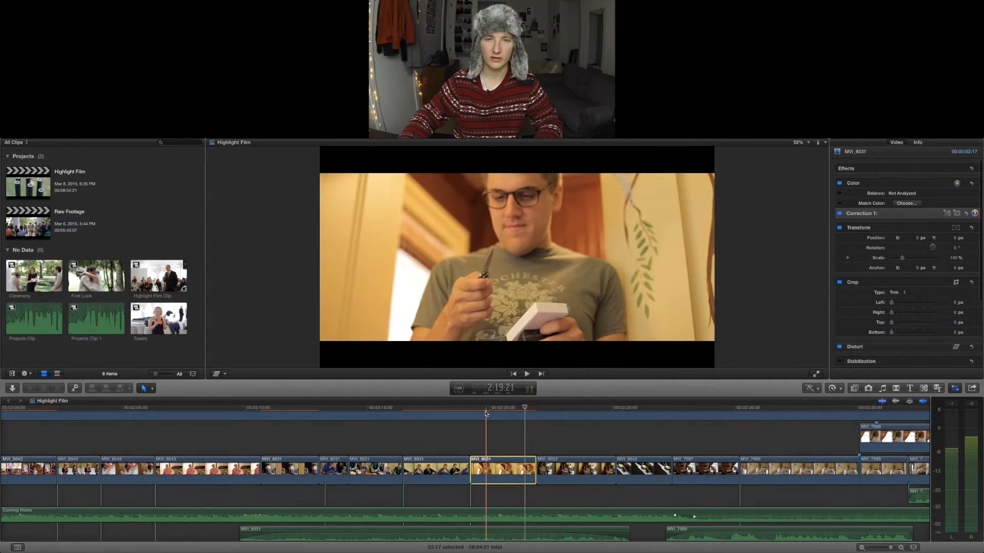
- Play on to the MVI_8042 clip at about 2:26 and reduce the blue in its midtones with a slight negative color shift
key(space)
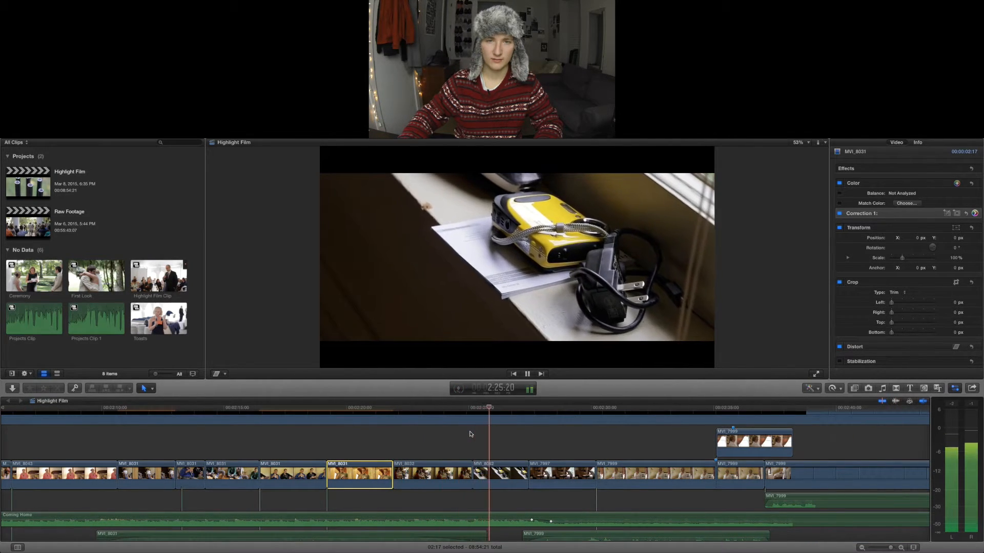
click(510, 482)
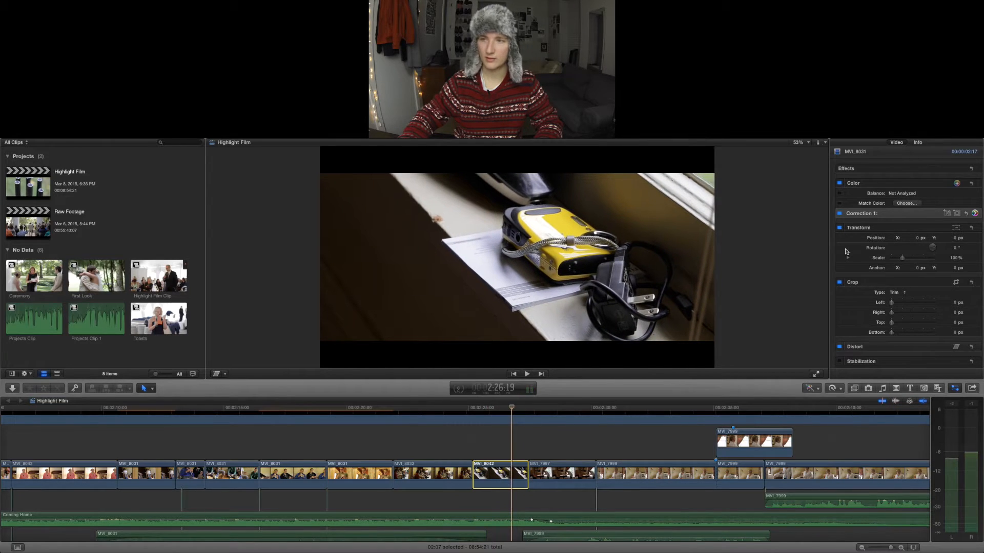
click(974, 213)
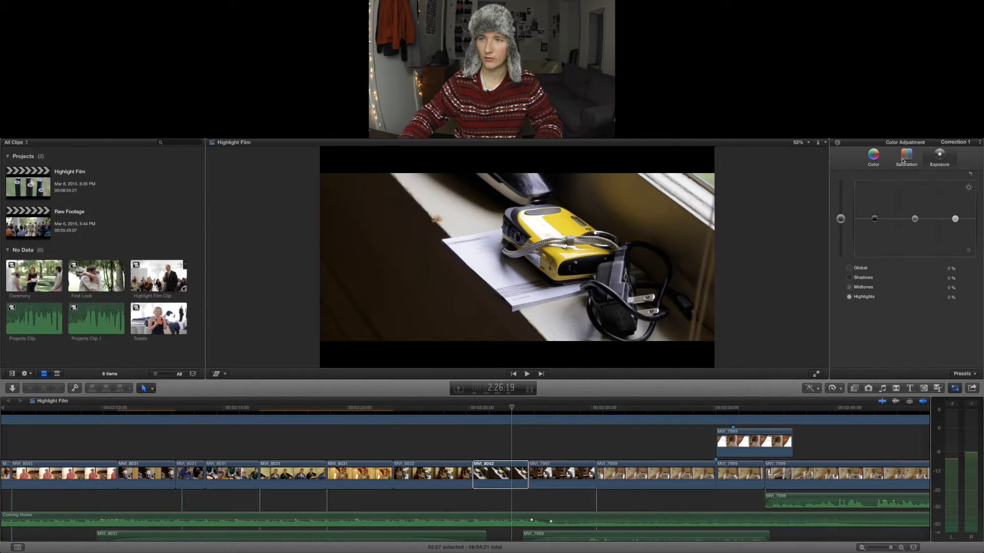
click(874, 160)
click(919, 219)
drag(919, 222, 919, 224)
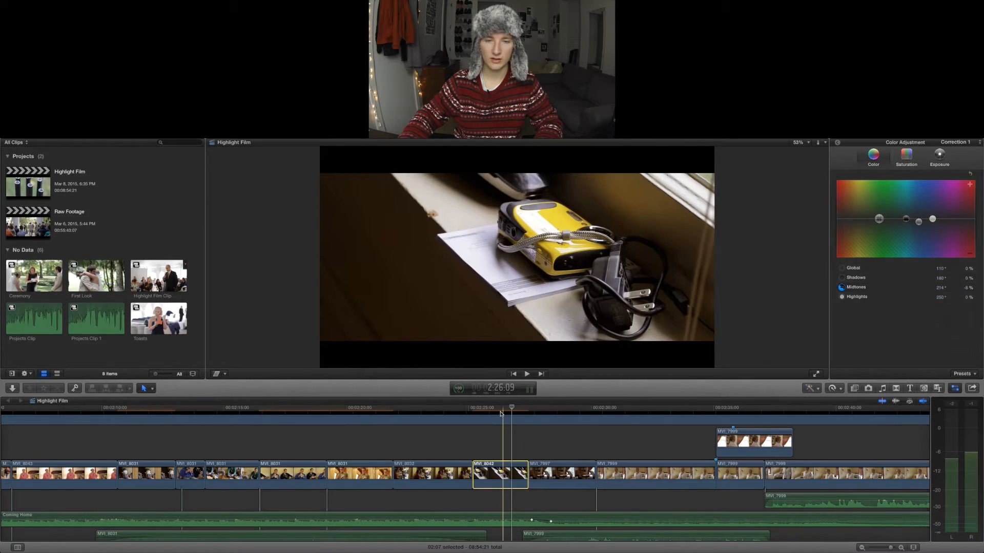
- Play on to the MVI_7997 clip of the woman at the lamp table, at about 2:28, and enable stabilization for it
click(500, 414)
key(space)
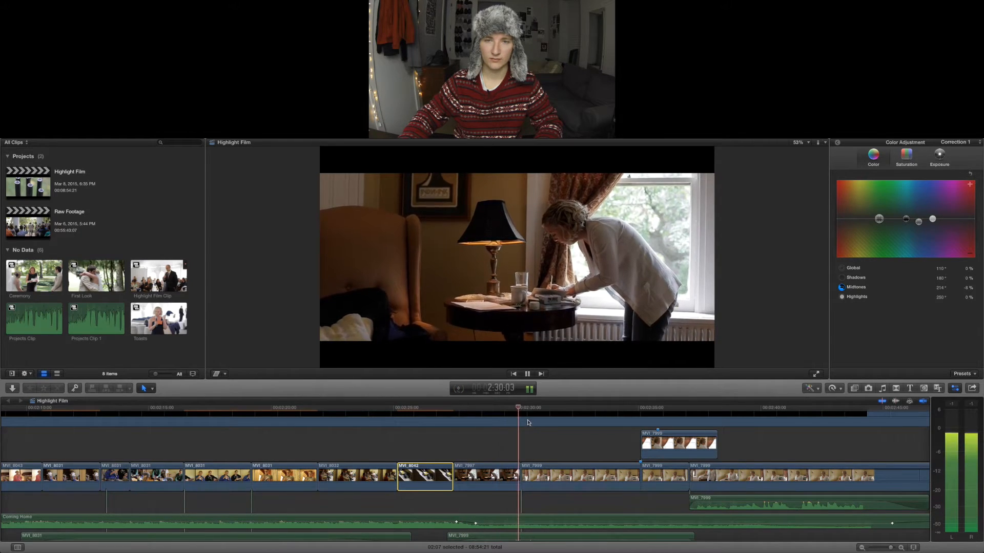
click(454, 413)
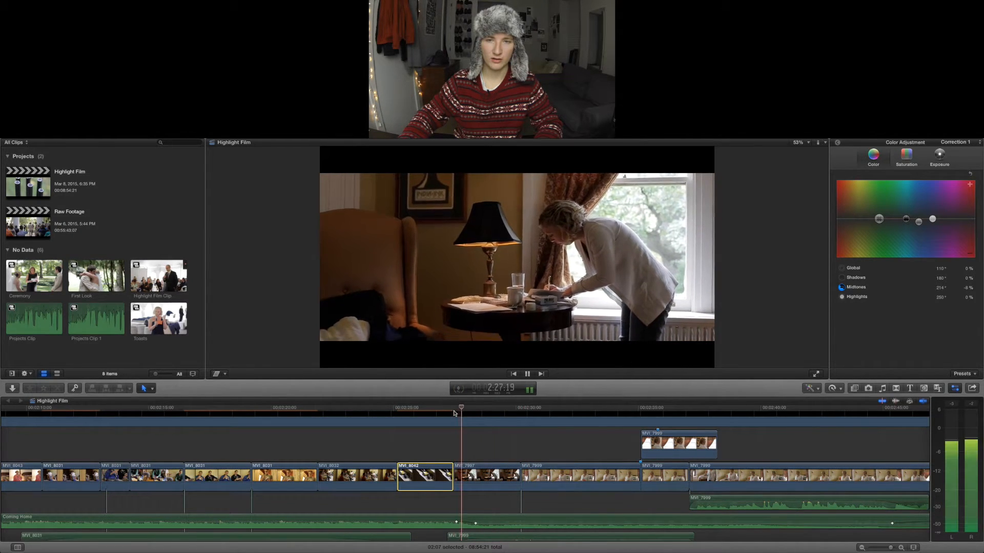
key(space)
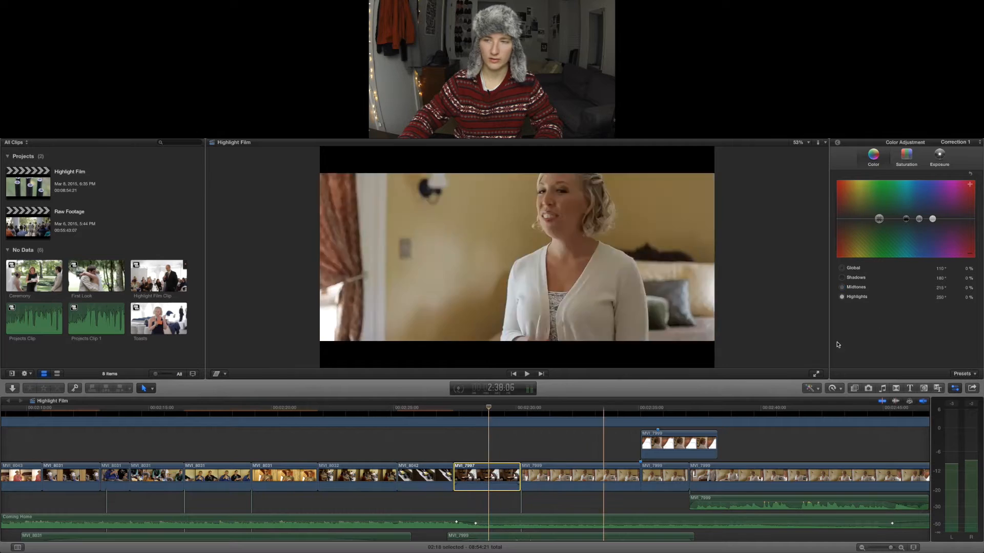
key(super+4)
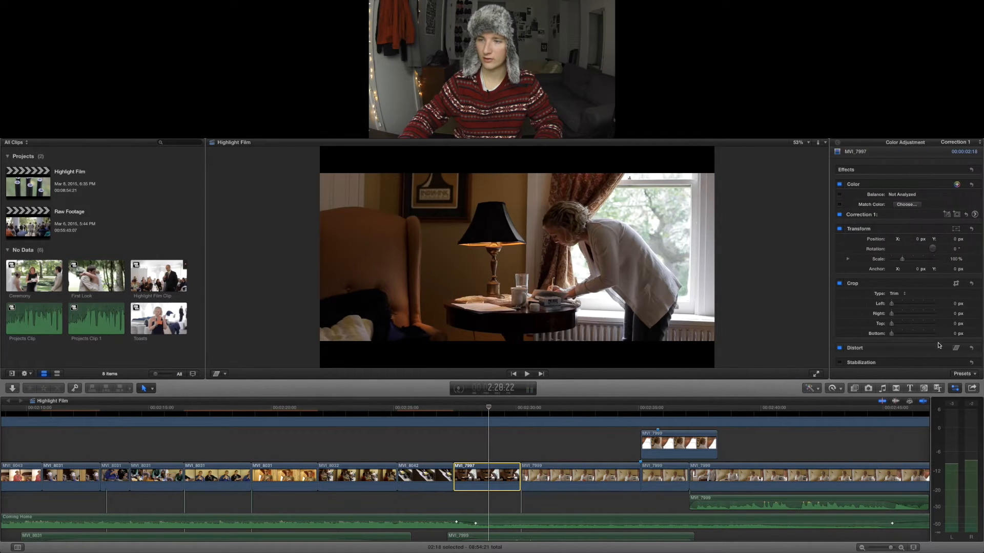
click(840, 362)
- Set the exposure of the MVI_7997 clip to midtones 4% and highlights 9%
click(975, 214)
click(939, 156)
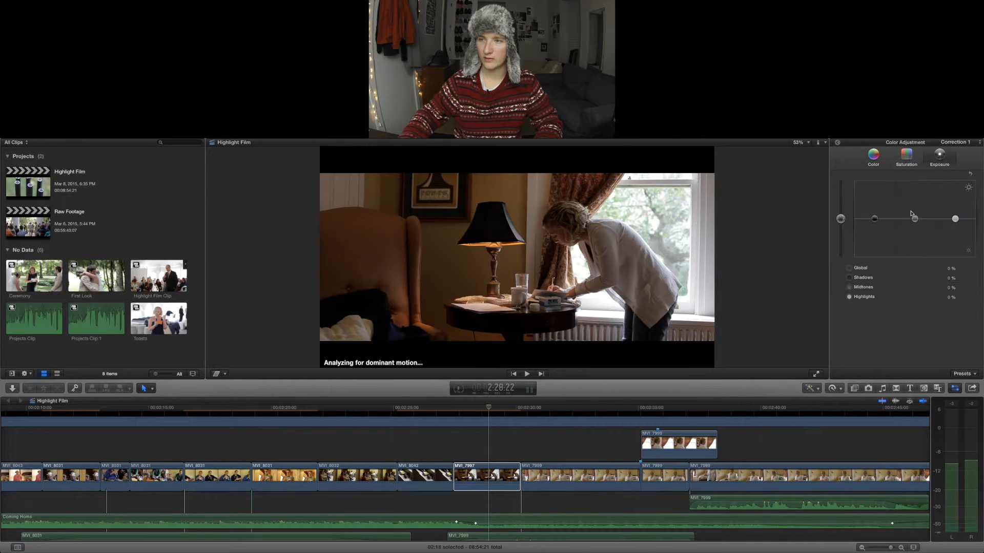
click(915, 220)
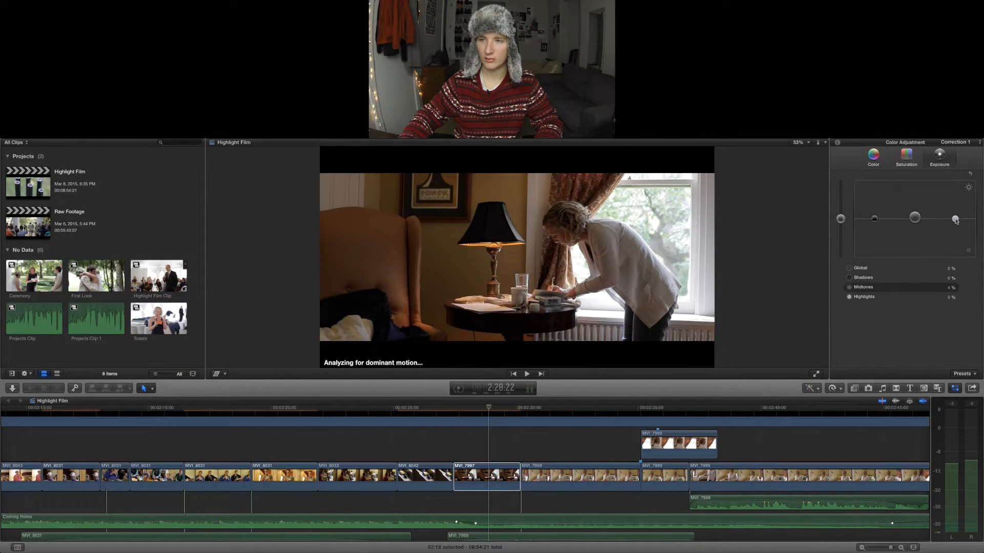
drag(955, 220, 955, 217)
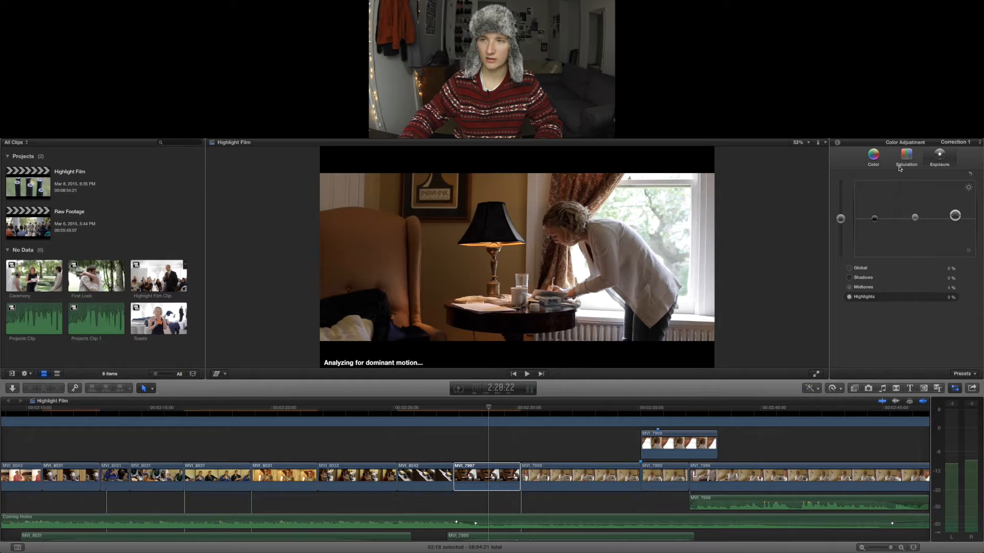
- Reduce the blue in the MVI_7997 clip's midtones with a -2% color shift and play the timeline on to about 2:40
click(873, 157)
click(919, 221)
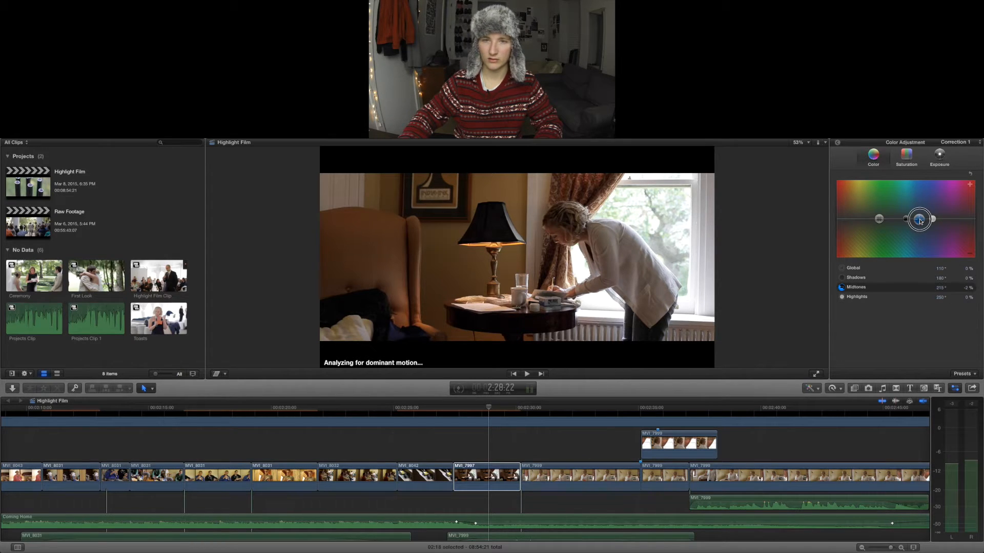
click(492, 430)
key(space)
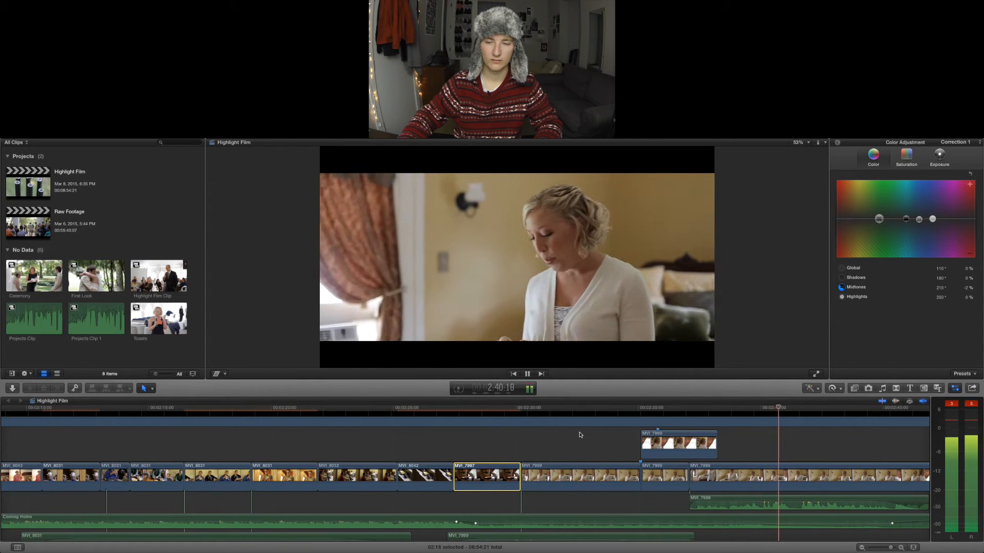
- Replay the timeline from about 2:25 through to about 2:50 to review the corrected clips
key(space)
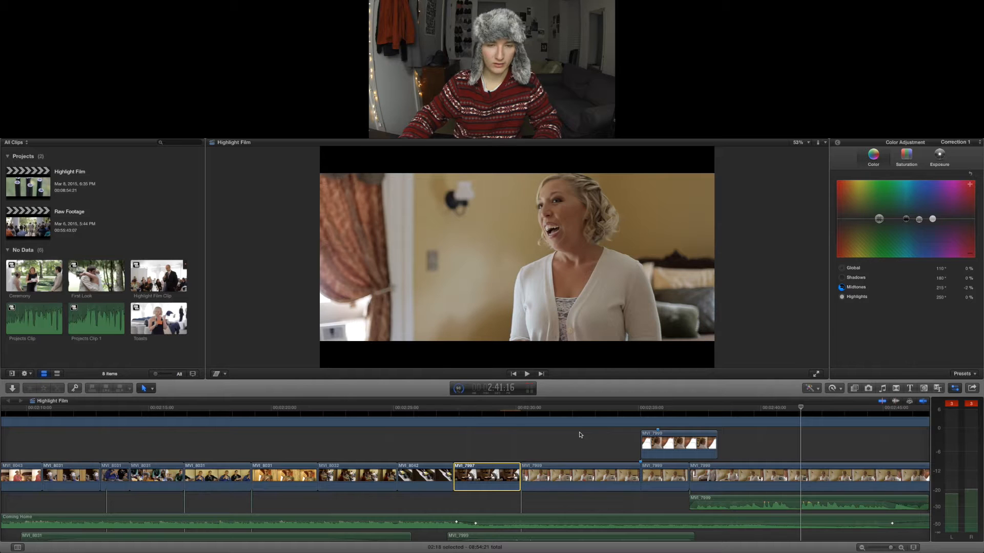
click(407, 409)
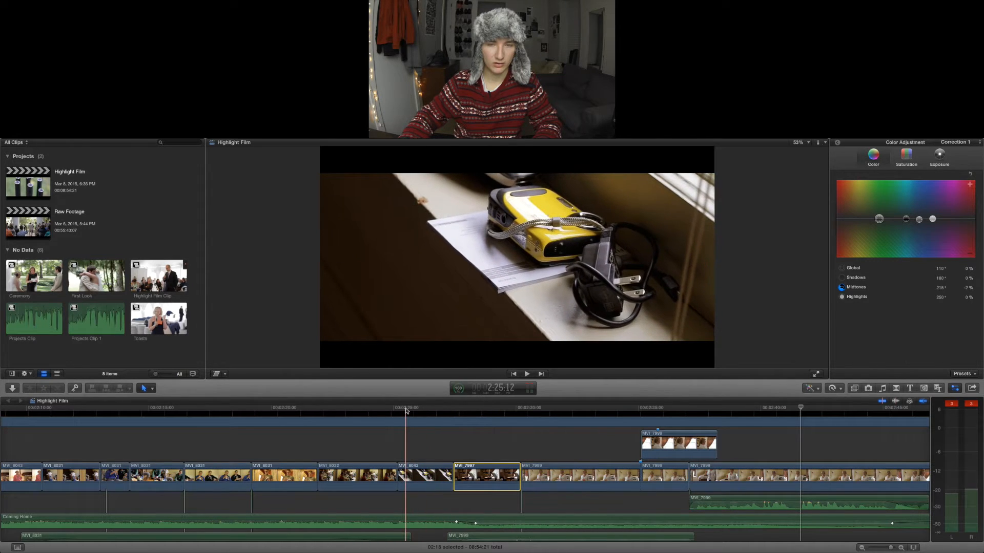
key(space)
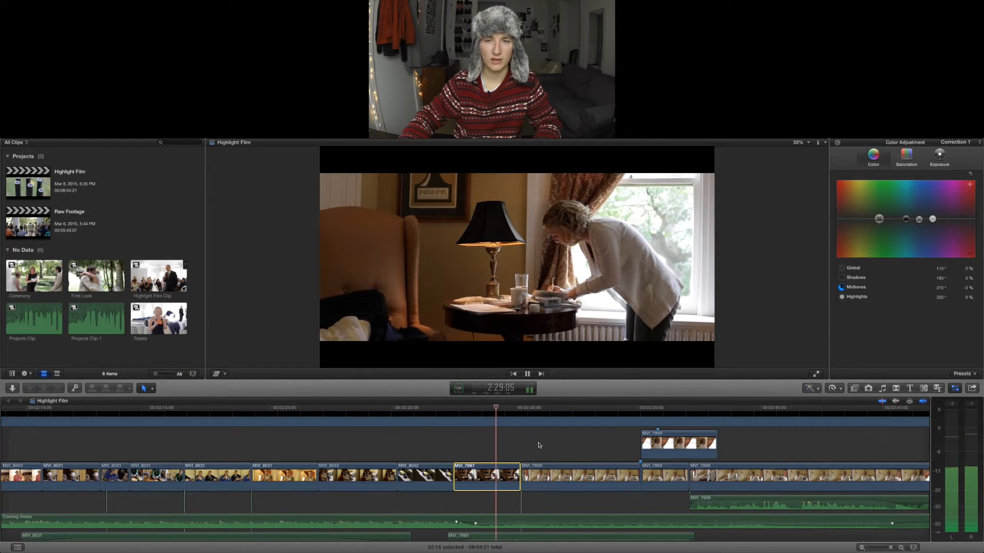
scroll(540, 445, right, 5)
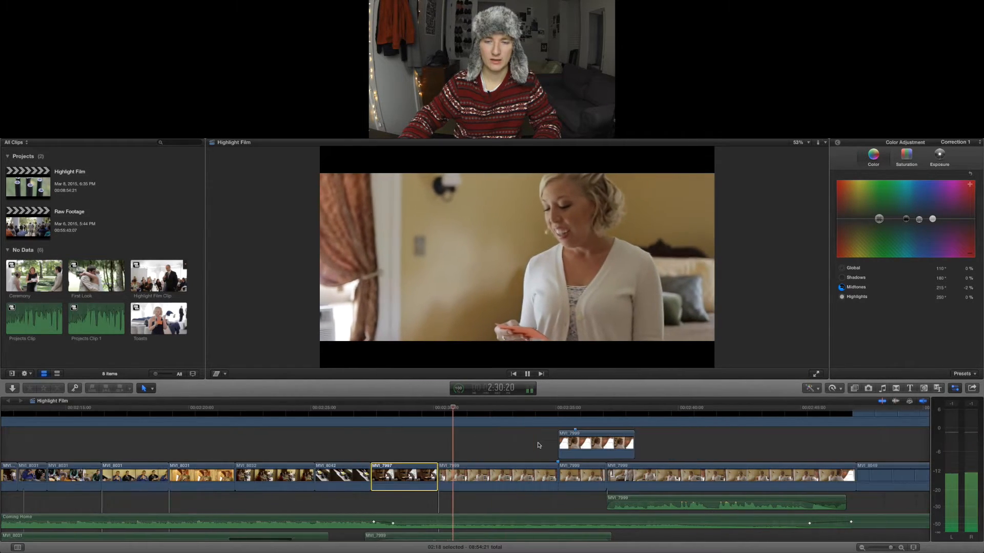
scroll(546, 446, right, 2)
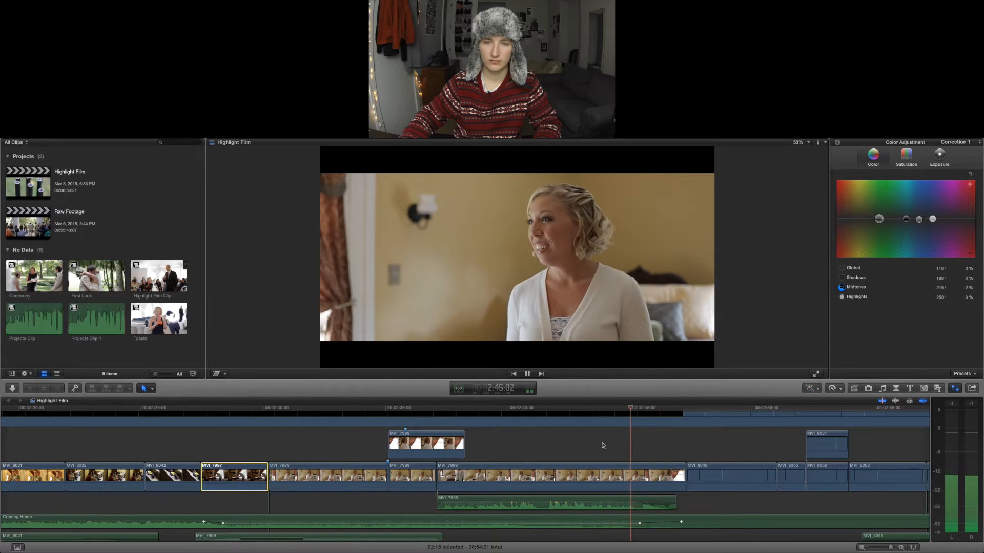
scroll(603, 445, right, 7)
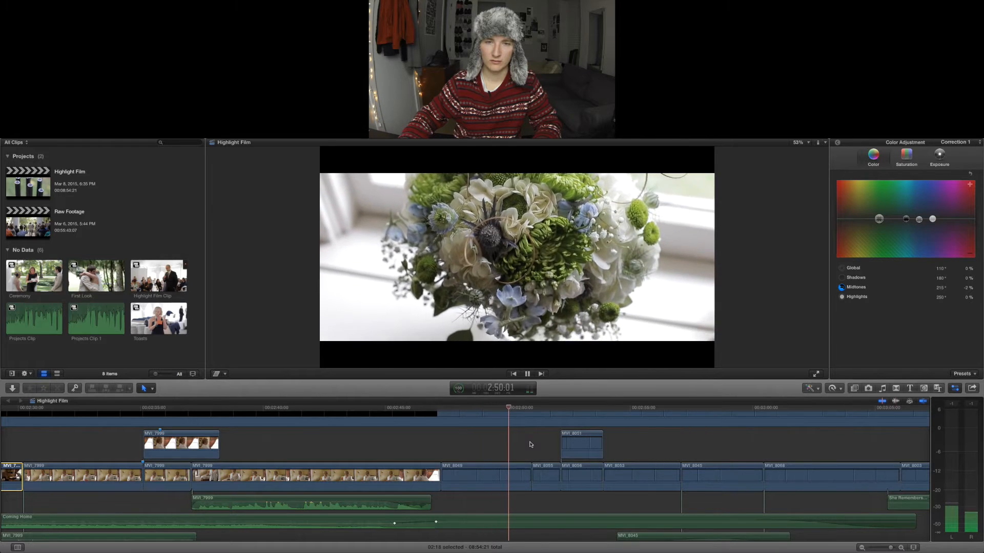
key(space)
- Reduce the blue in the MVI_8049 bouquet clip's midtones with a slight negative color shift and compare it with the uncorrected picture
click(477, 477)
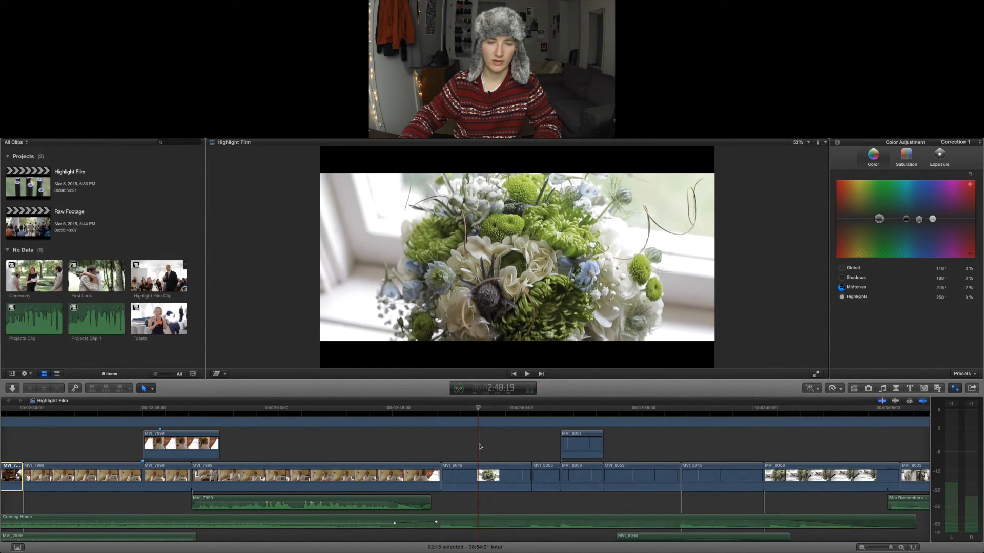
click(919, 220)
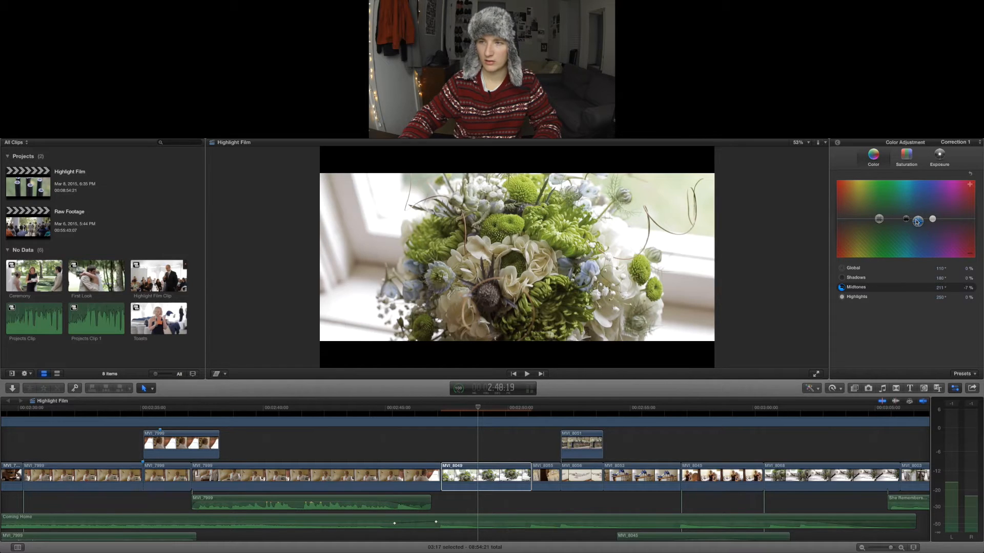
click(838, 144)
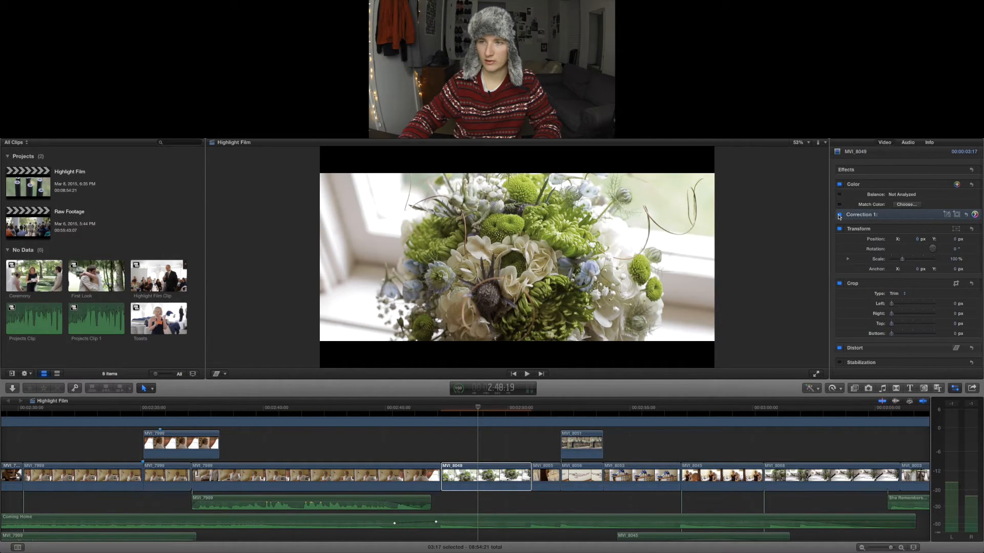
click(839, 216)
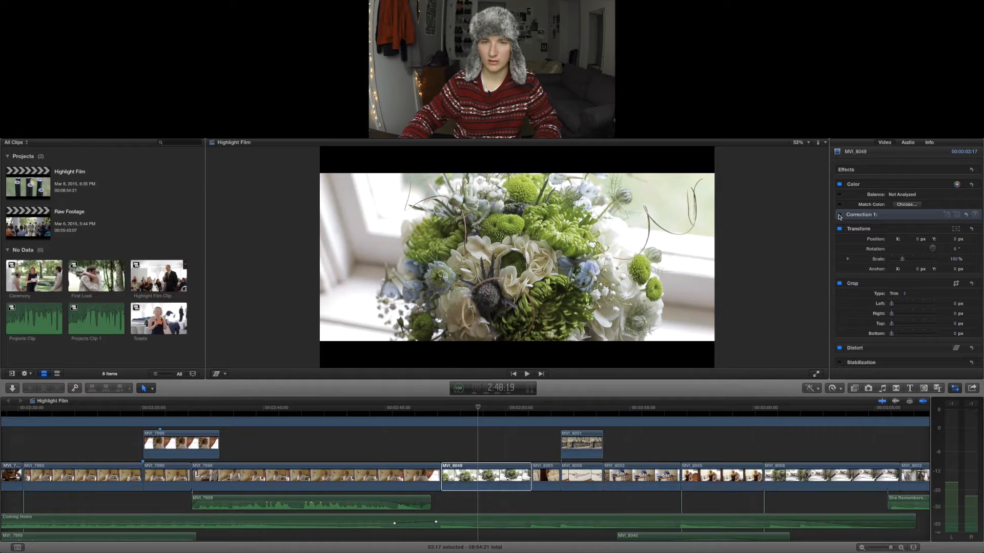
- Play on to the connected MVI_8051 clip at about 2:53 and reduce the blue in its midtones with a slight negative color shift
click(446, 422)
key(space)
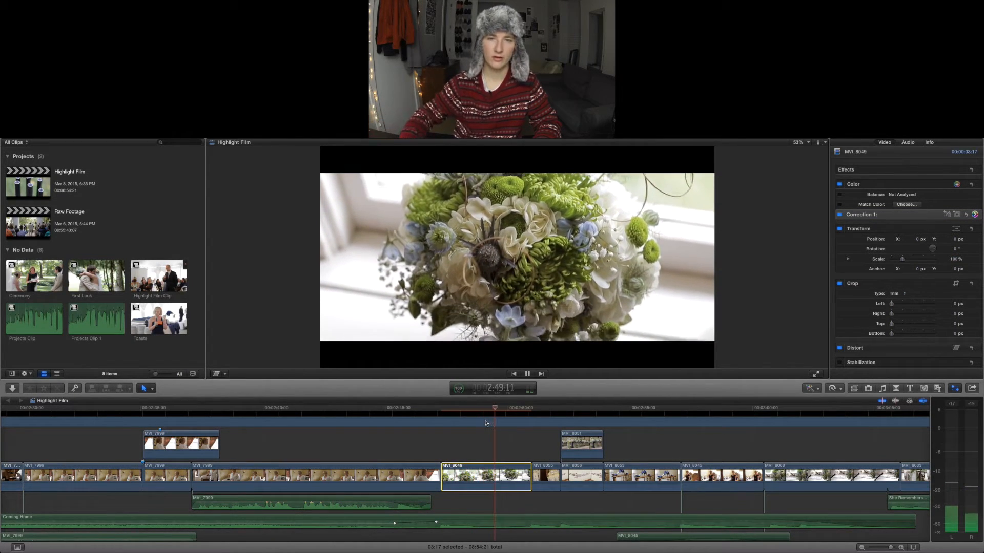
scroll(481, 435, right, 3)
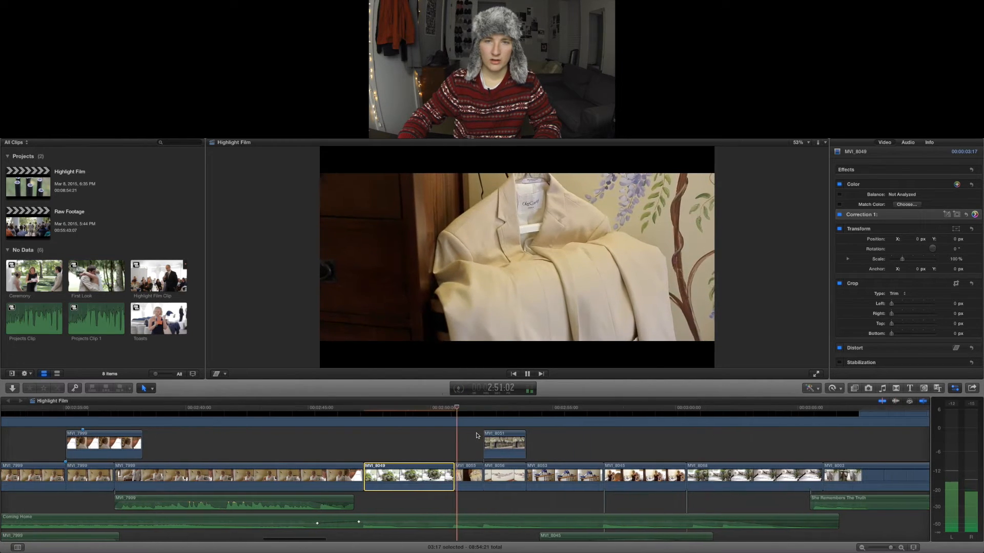
scroll(495, 435, right, 3)
key(space)
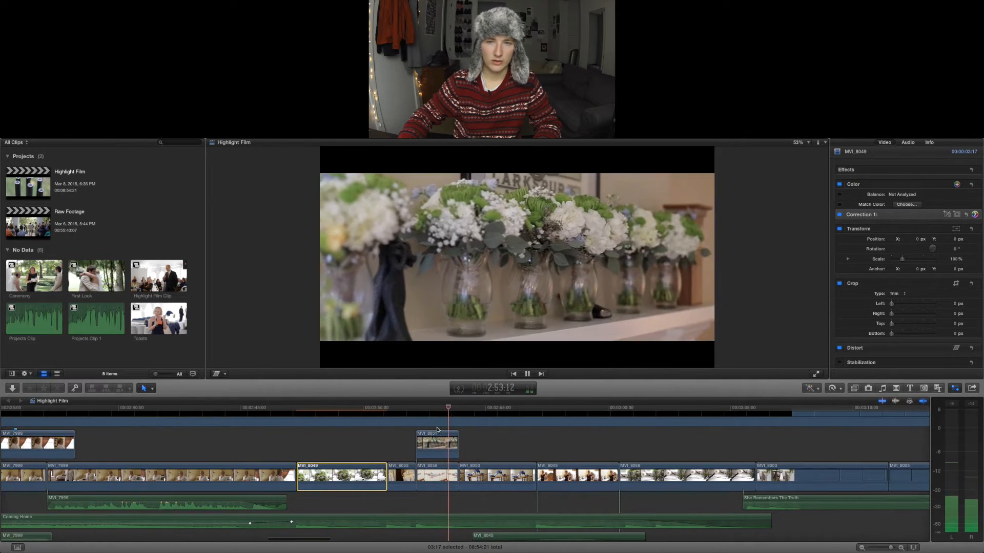
click(438, 408)
click(437, 444)
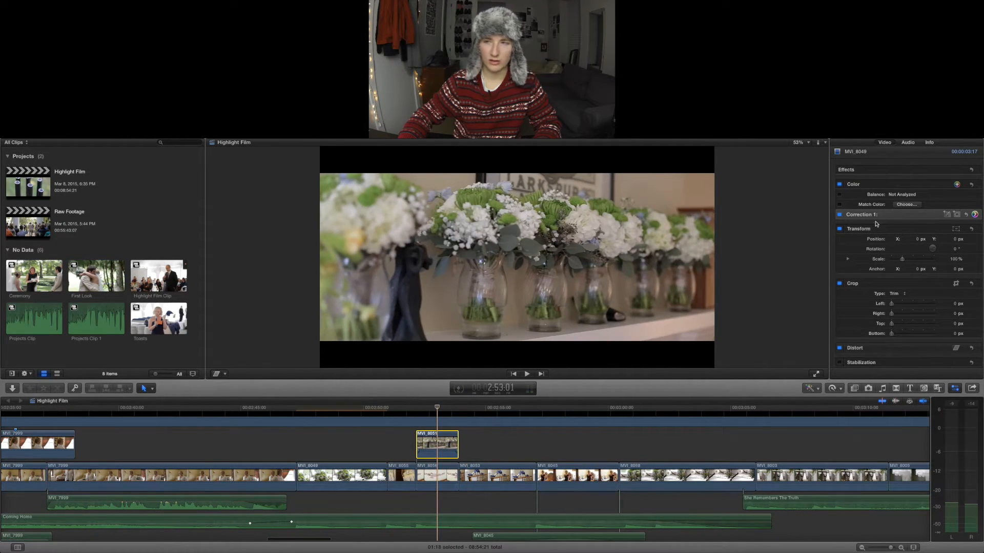
click(968, 215)
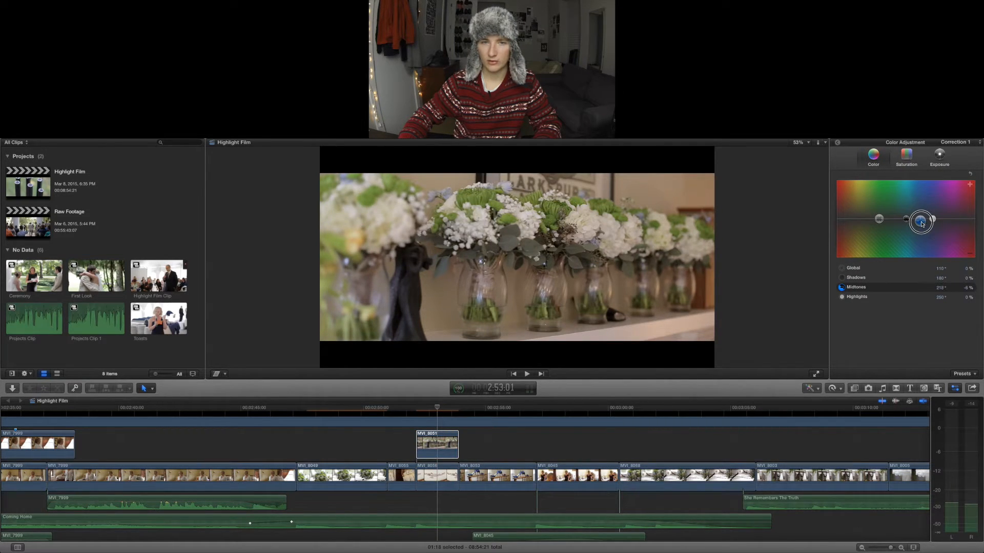
- Adjust the exposure of the MVI_8051 clip: shadows -4%, midtones raised slightly and highlights raised to about 22%
click(941, 155)
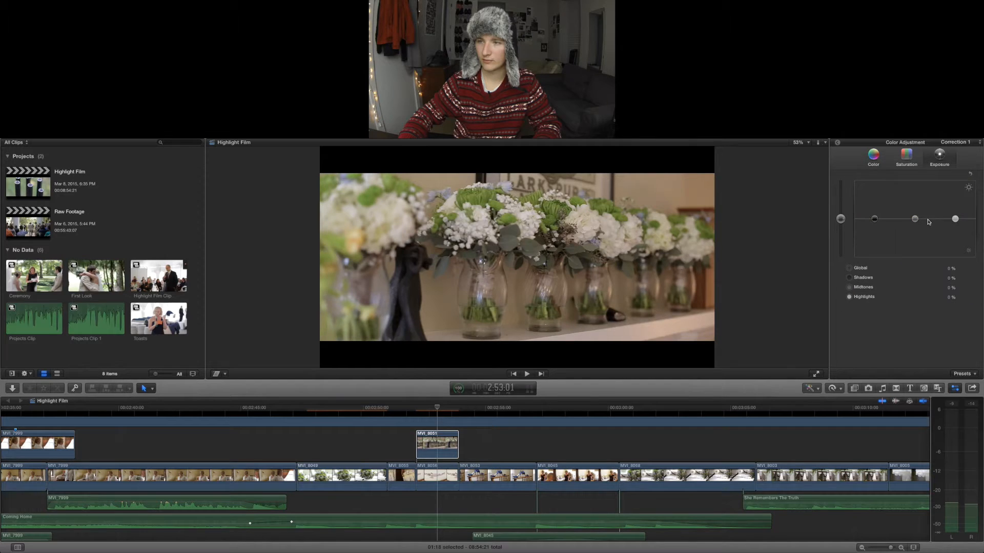
click(875, 220)
click(915, 220)
drag(954, 221, 953, 212)
click(875, 221)
drag(875, 224, 874, 226)
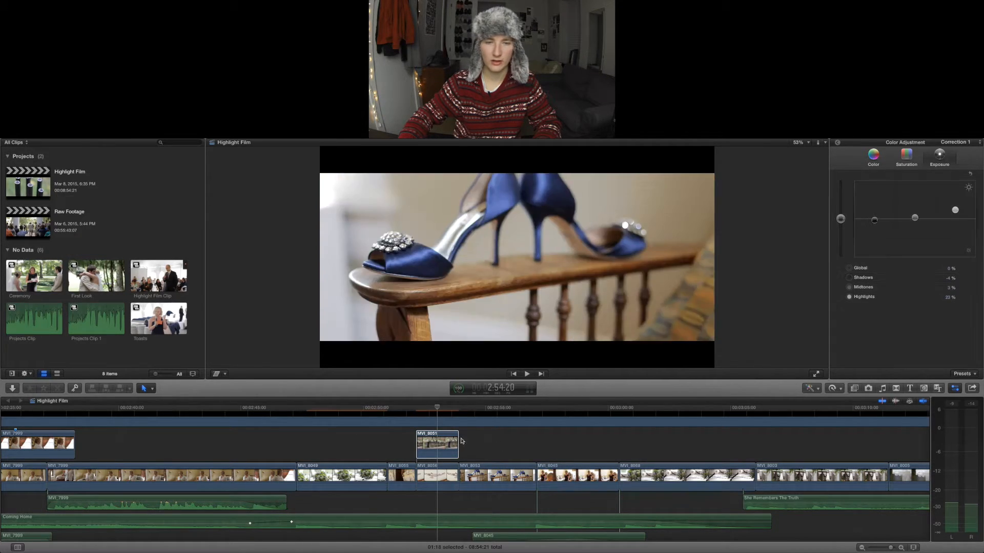
- Compare the MVI_8051 clip with and without its Correction 1
click(837, 142)
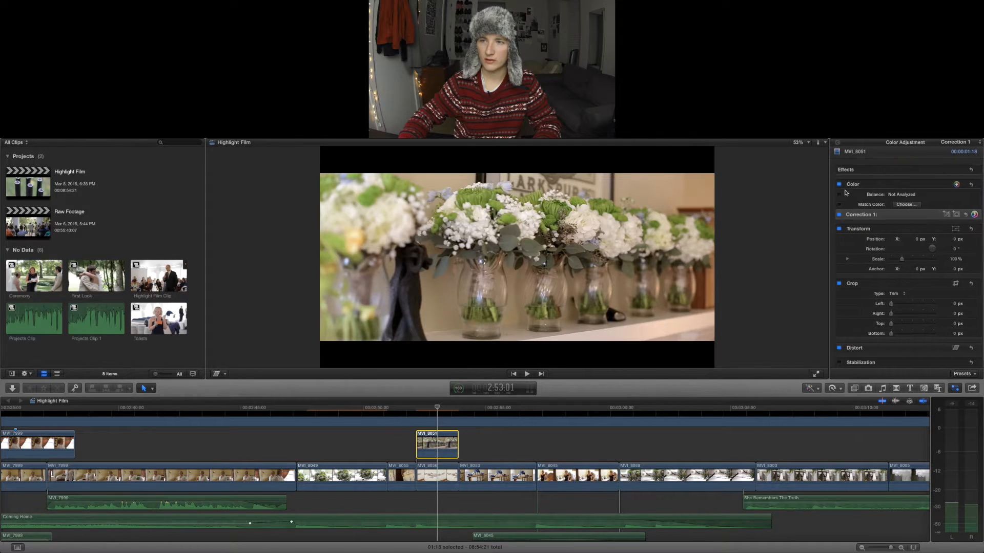
click(840, 215)
click(840, 215)
click(840, 214)
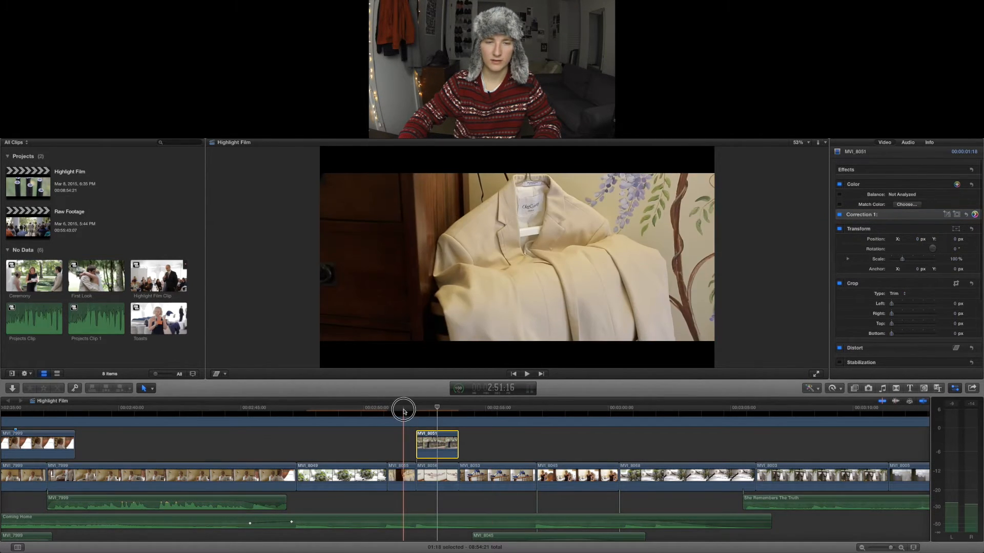
- Play on from about 2:51 to about 3:05, adjusting the volume level of the connected MVI_8045 audio below the Coming Home track
key(space)
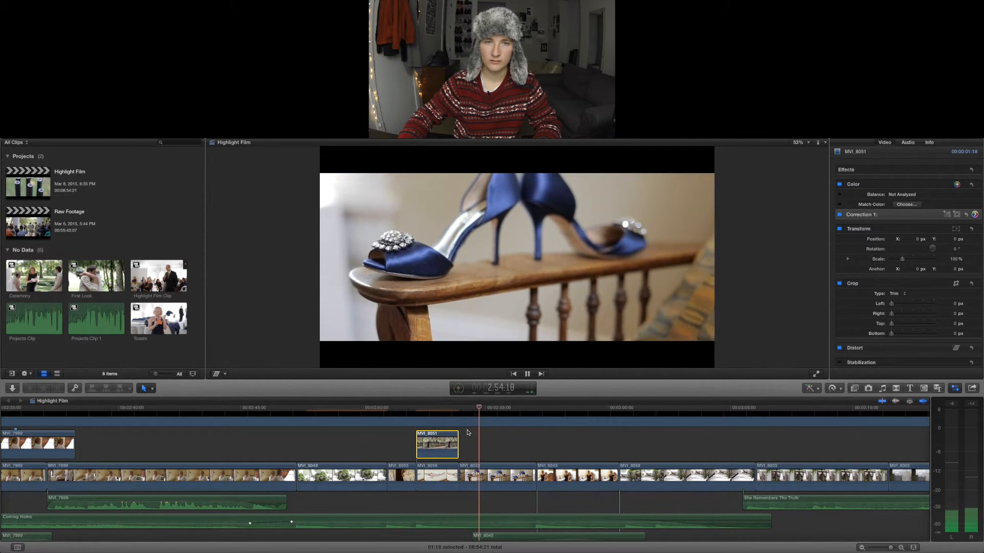
scroll(466, 433, right, 3)
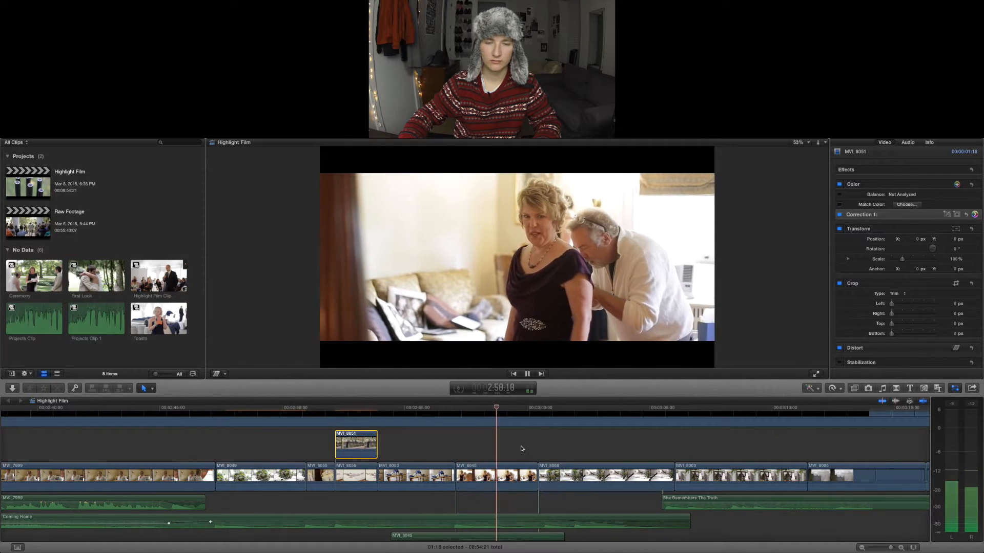
scroll(521, 449, right, 3)
scroll(521, 449, down, 1)
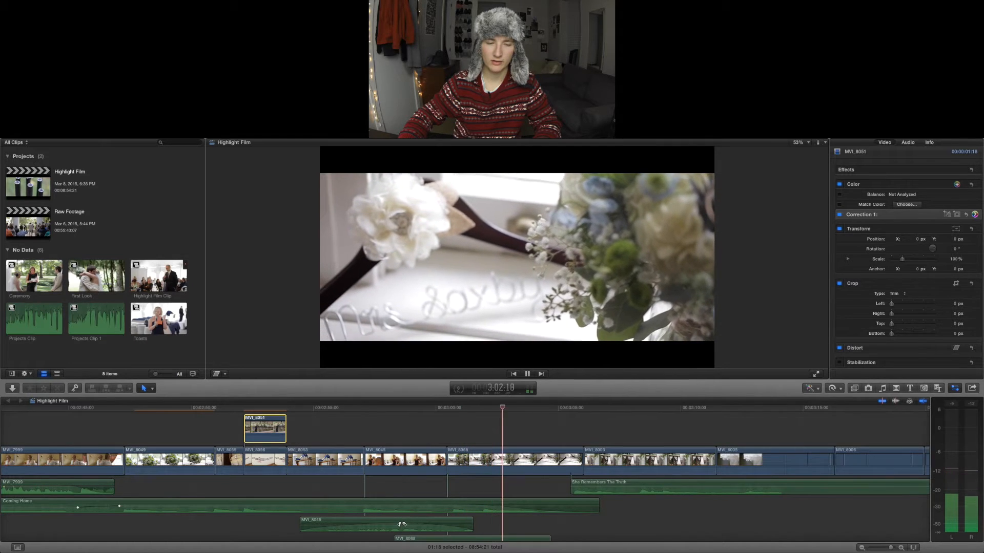
drag(402, 525, 413, 525)
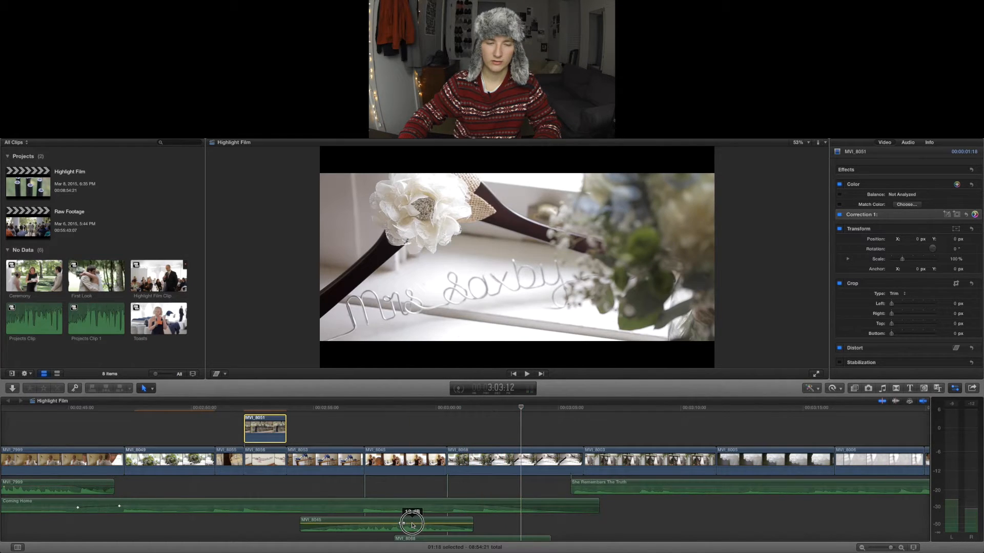
key(space)
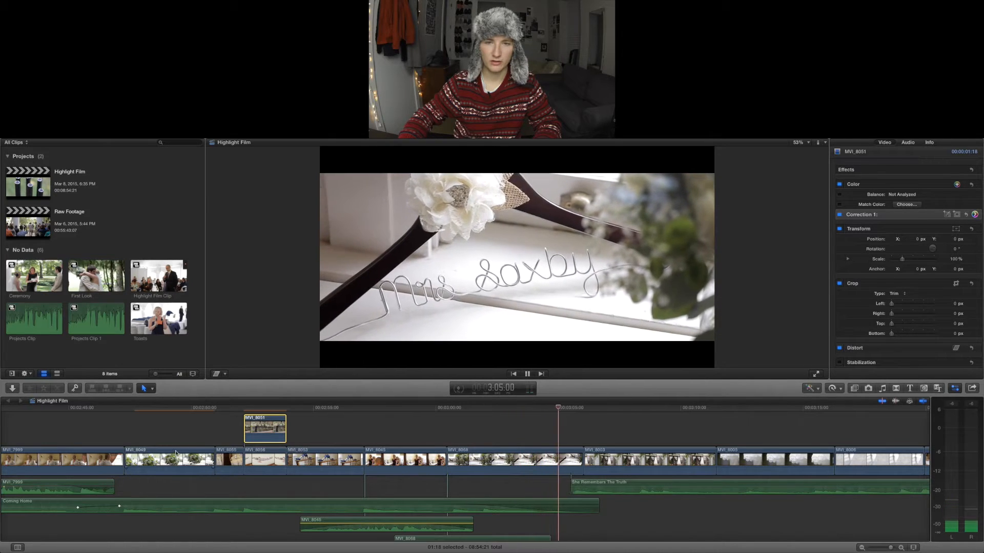
key(space)
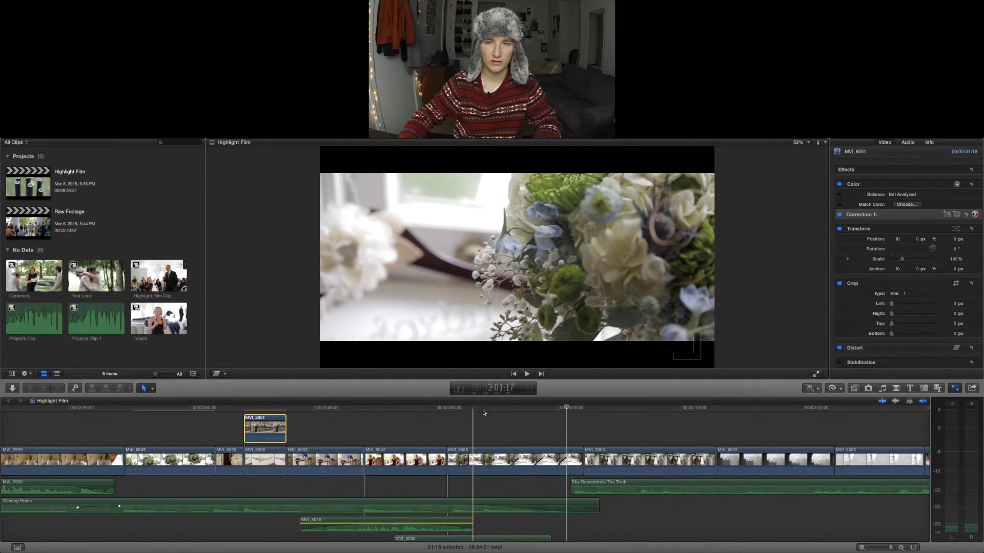
- Reduce the blue in the midtones of the hanger and bouquet clip at about 3:03, and play the timeline on to about 3:19
click(522, 413)
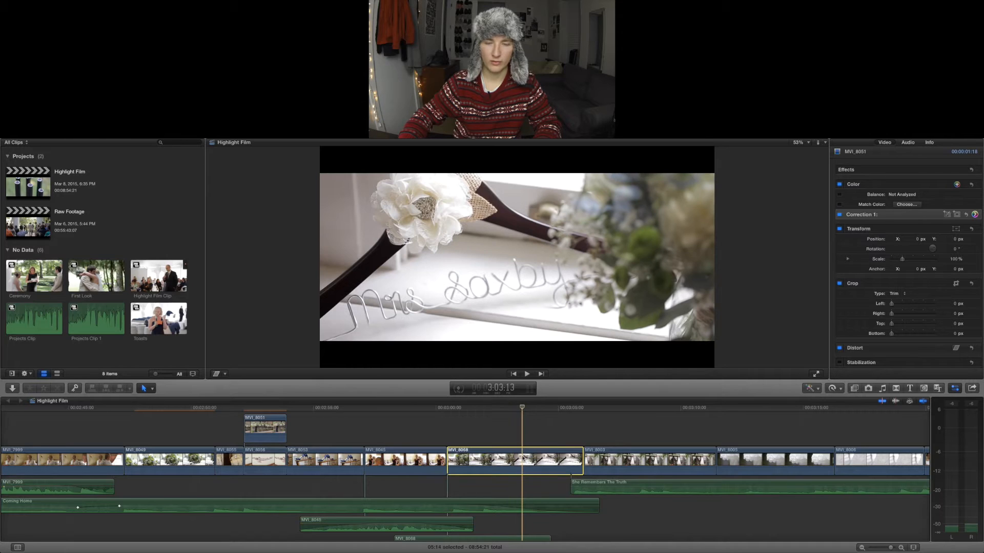
click(523, 460)
click(975, 215)
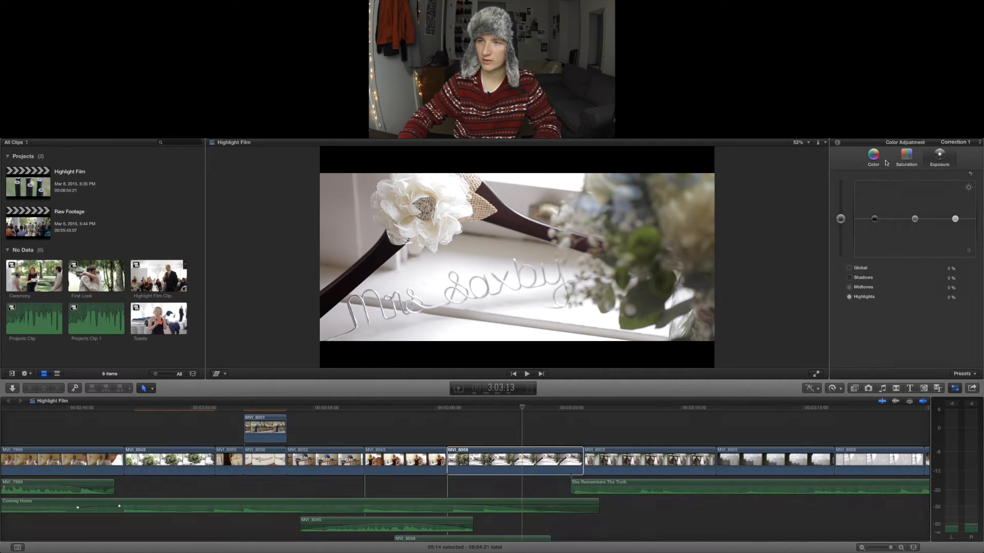
click(919, 219)
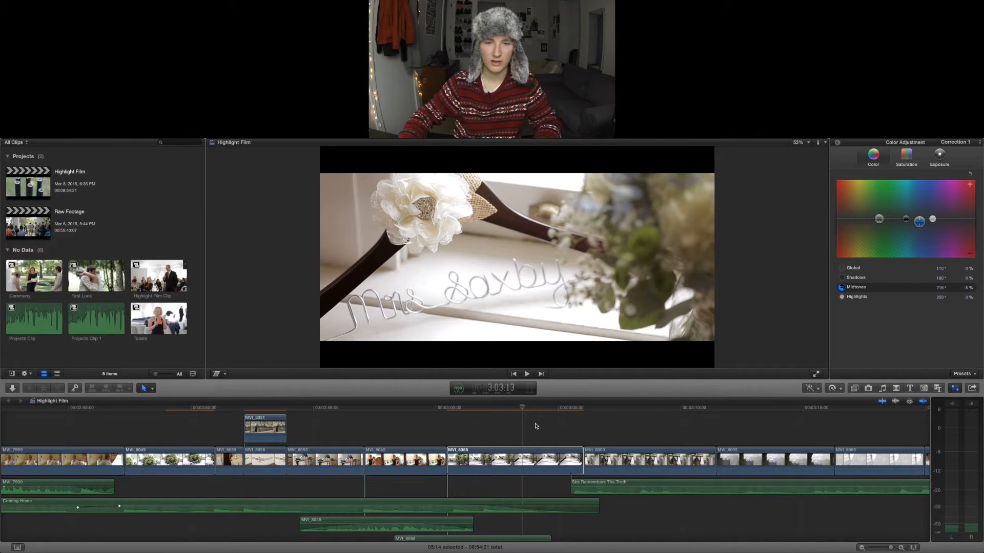
click(502, 416)
key(space)
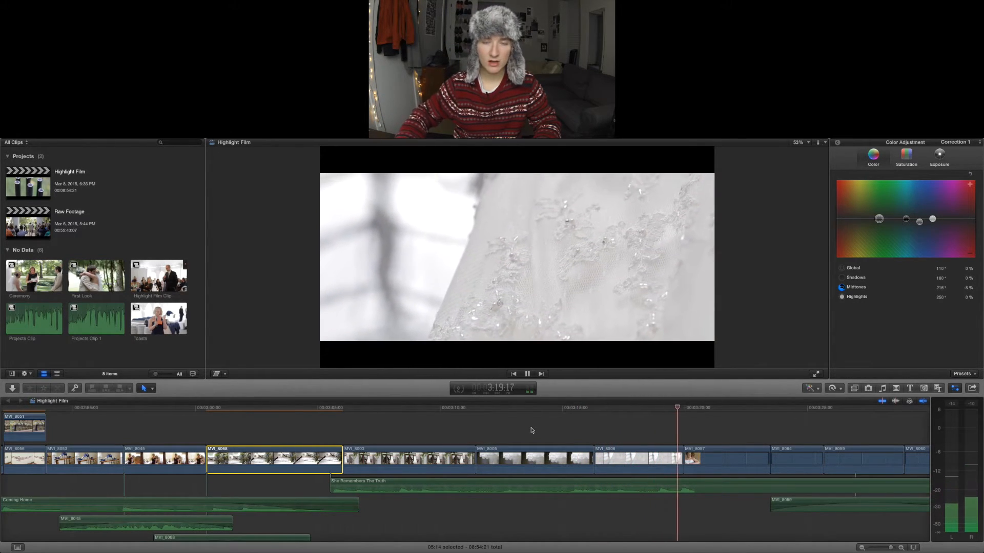
- Adjust the exposure of the lace clip at about 3:15, with shadows at -9% and highlights raised slightly
key(space)
click(523, 406)
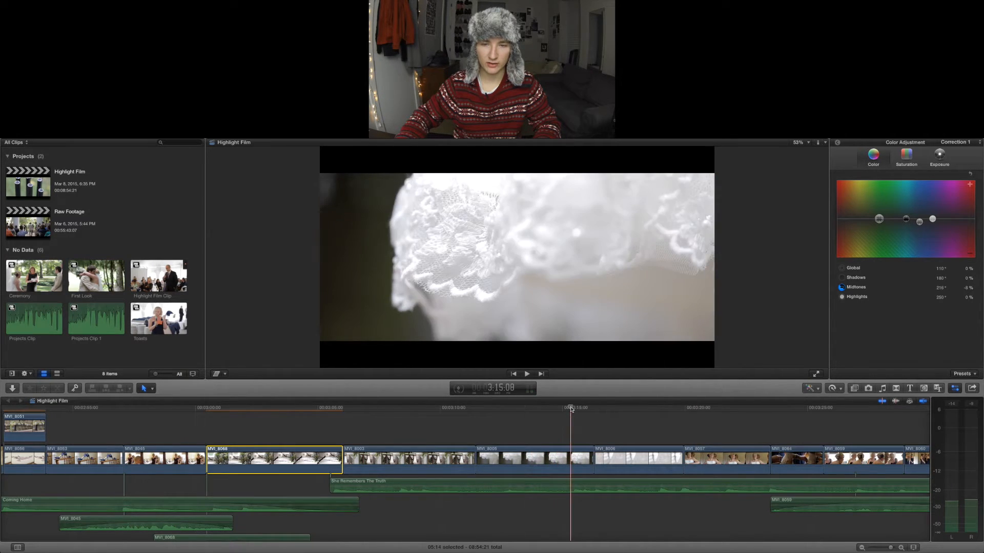
click(569, 454)
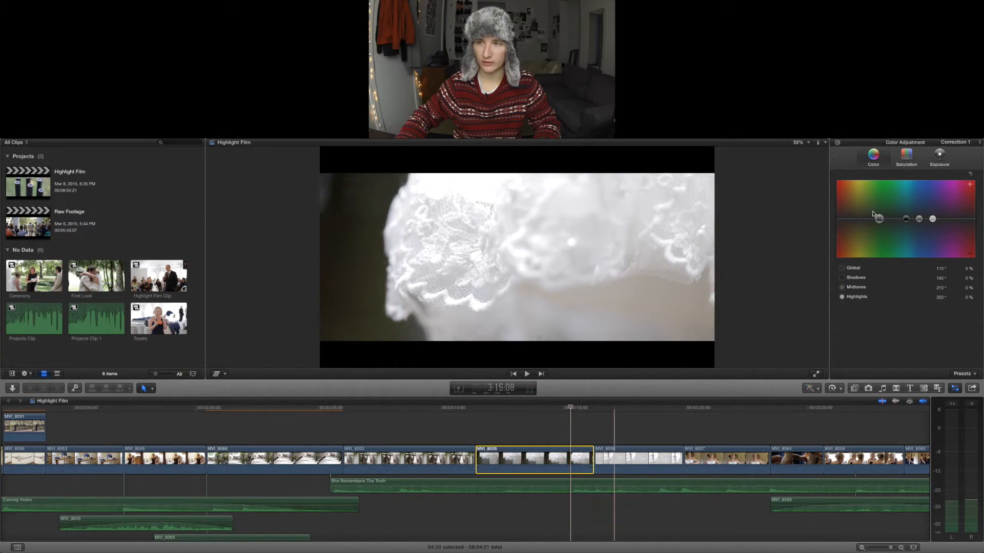
click(937, 158)
click(874, 220)
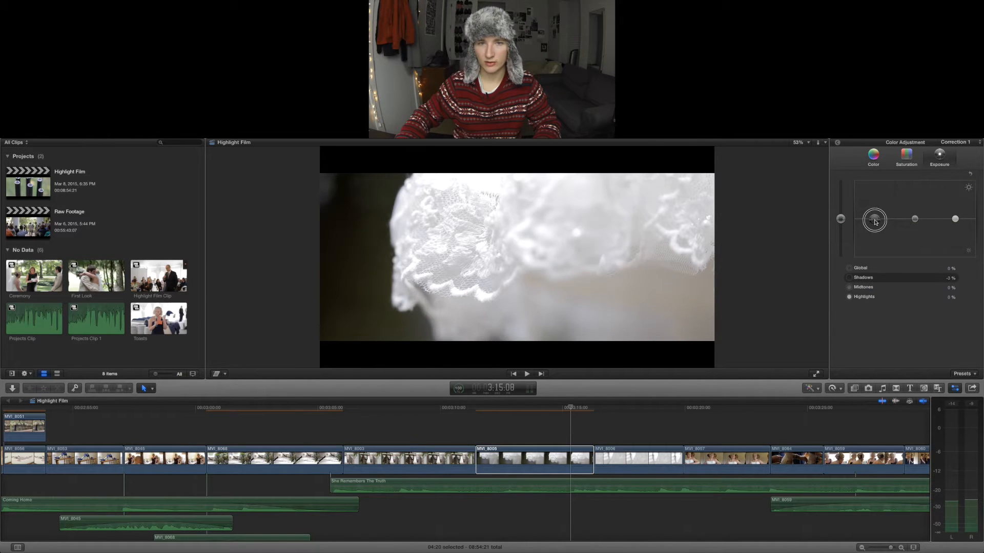
drag(953, 220, 953, 215)
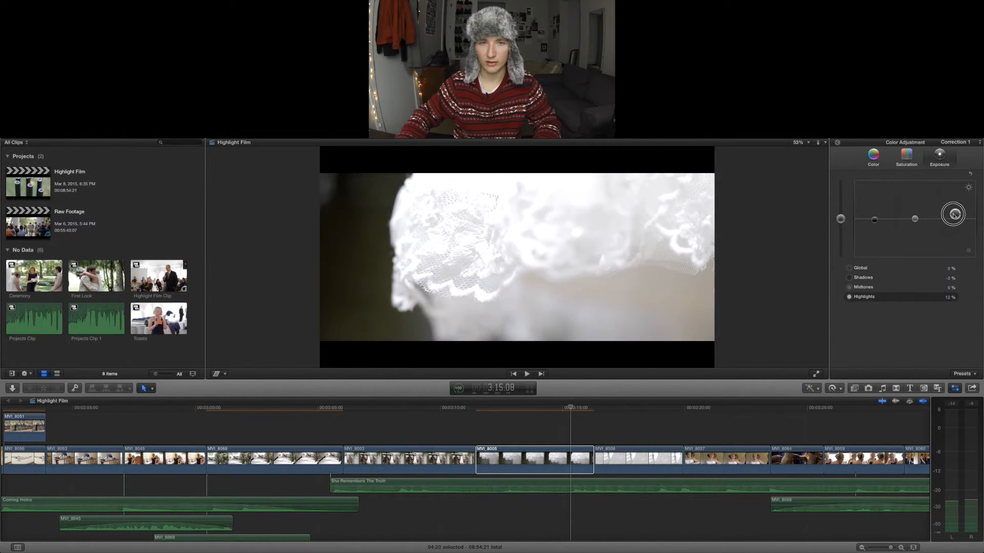
drag(876, 222, 876, 226)
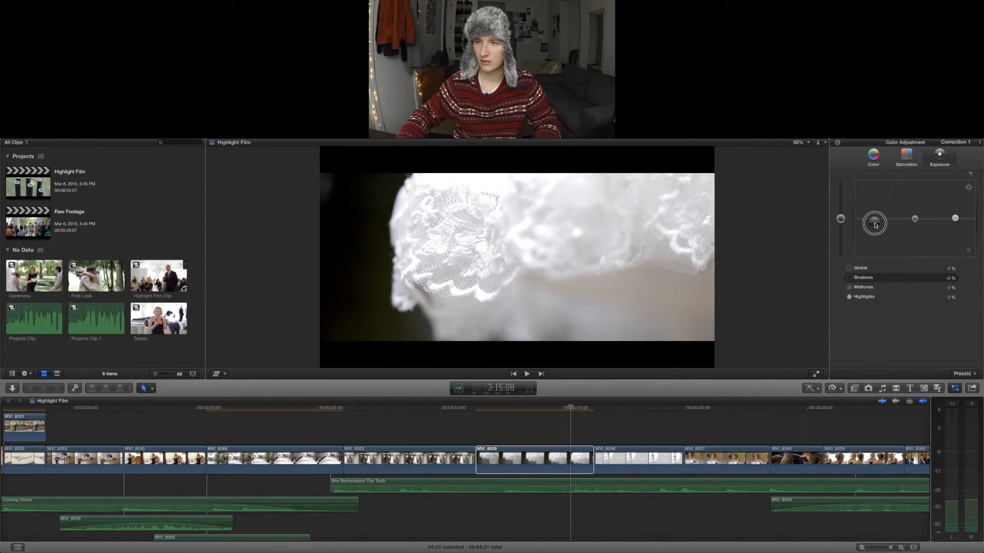
- Compare the lace clip with and without its Correction 1
click(837, 142)
click(840, 215)
click(839, 214)
click(840, 215)
click(840, 215)
click(839, 215)
click(839, 215)
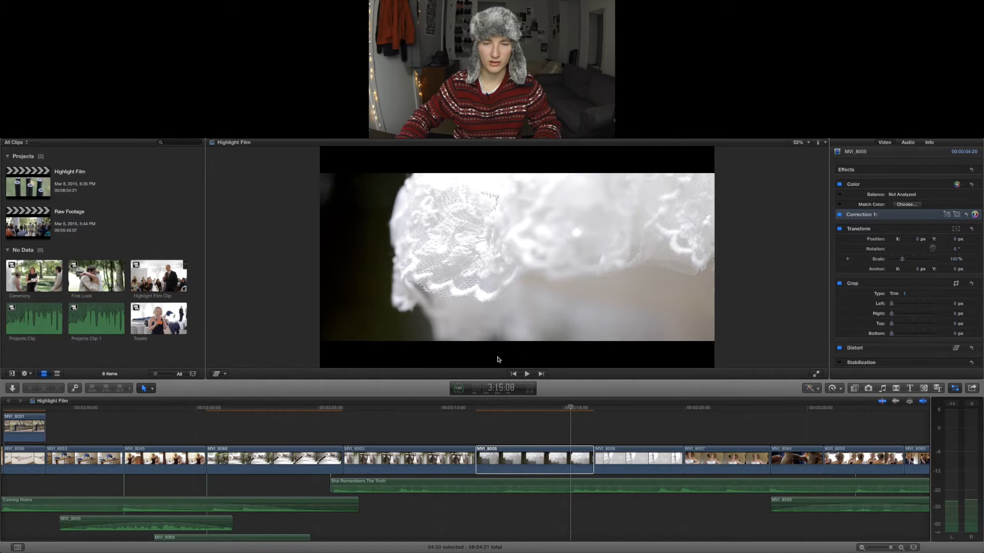
- Replay the corrected lace clip and continue playing the timeline to the dress clip at about 3:17
click(476, 409)
key(space)
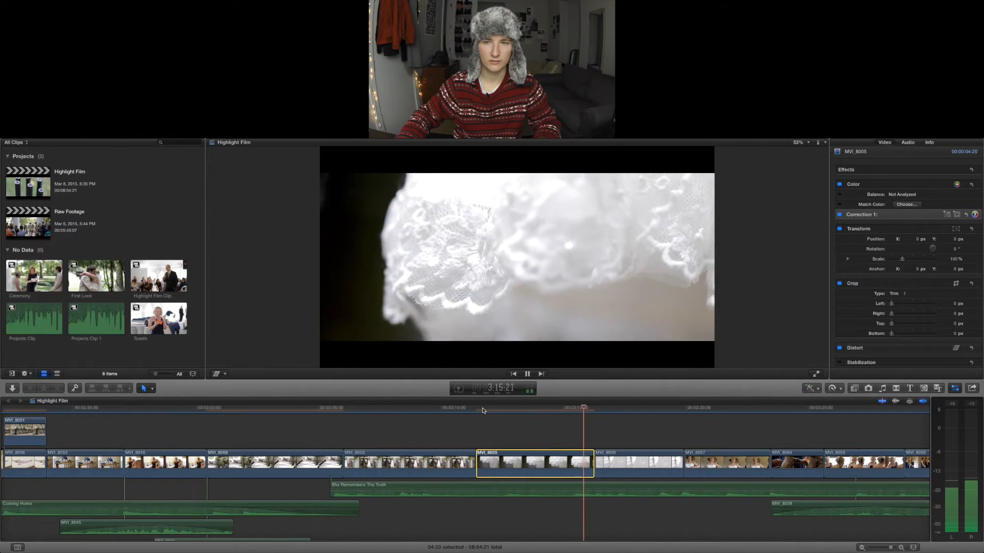
scroll(557, 423, right, 3)
key(space)
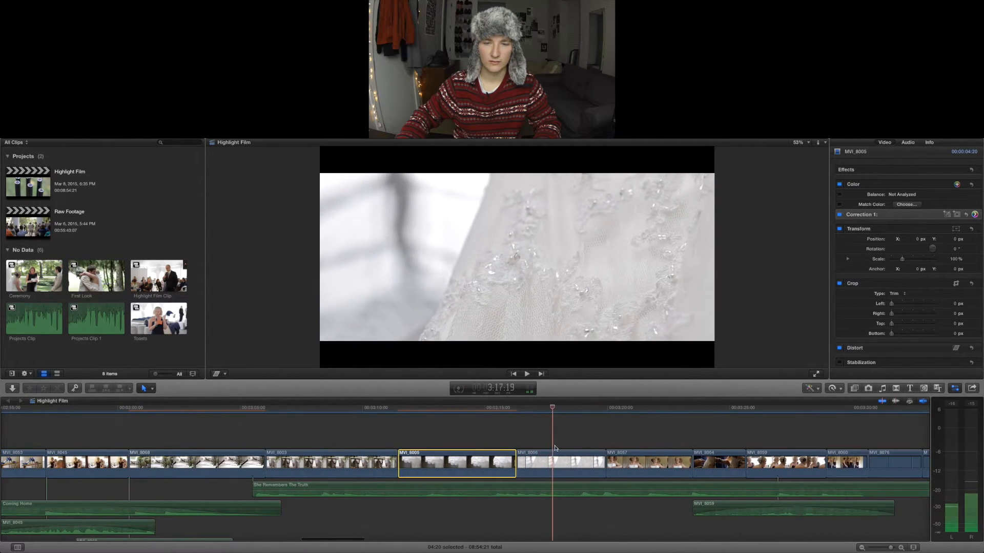
- Adjust the exposure of the beaded dress clip at about 3:17, with shadows at -14% and highlights at 3%
click(553, 464)
click(975, 214)
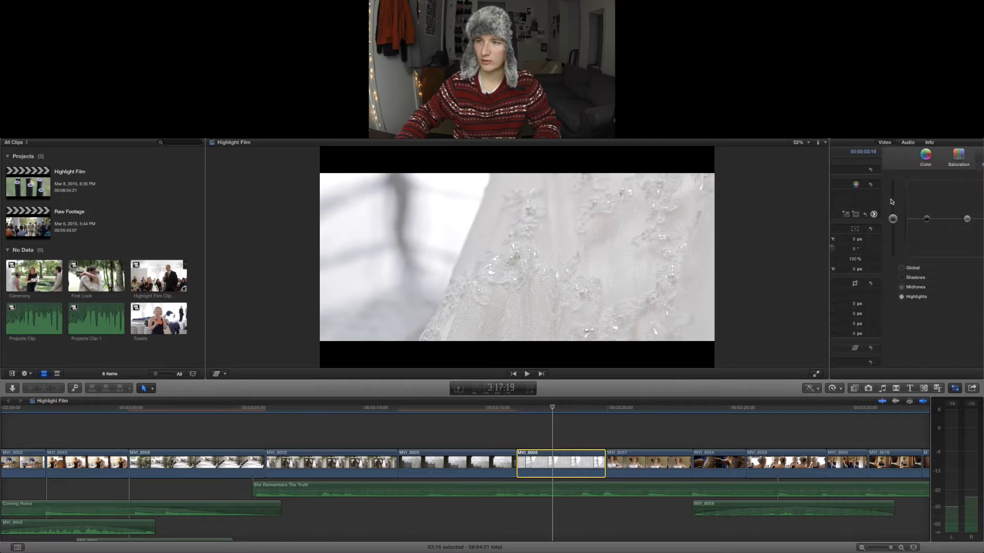
click(939, 156)
click(875, 219)
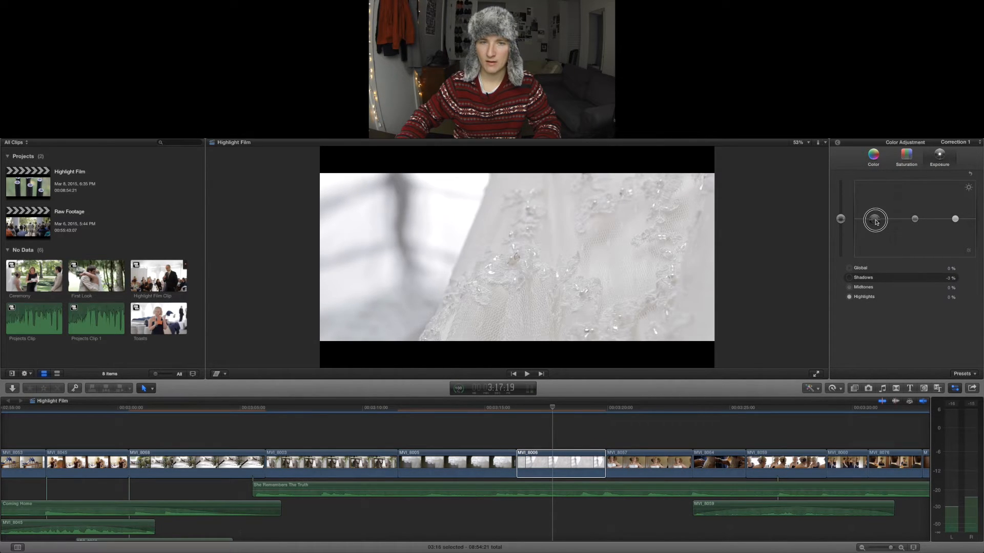
drag(877, 223, 877, 224)
click(955, 219)
drag(956, 220, 955, 216)
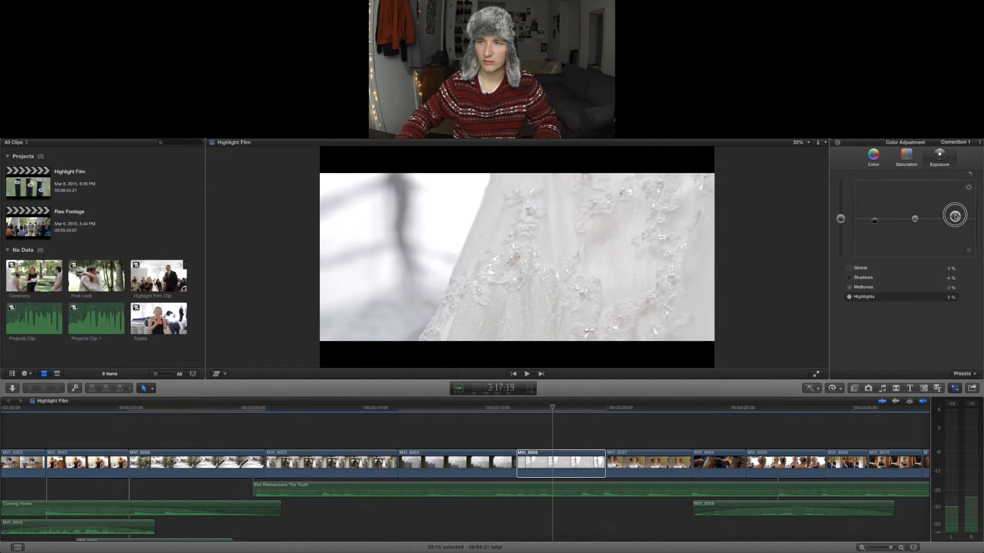
click(875, 222)
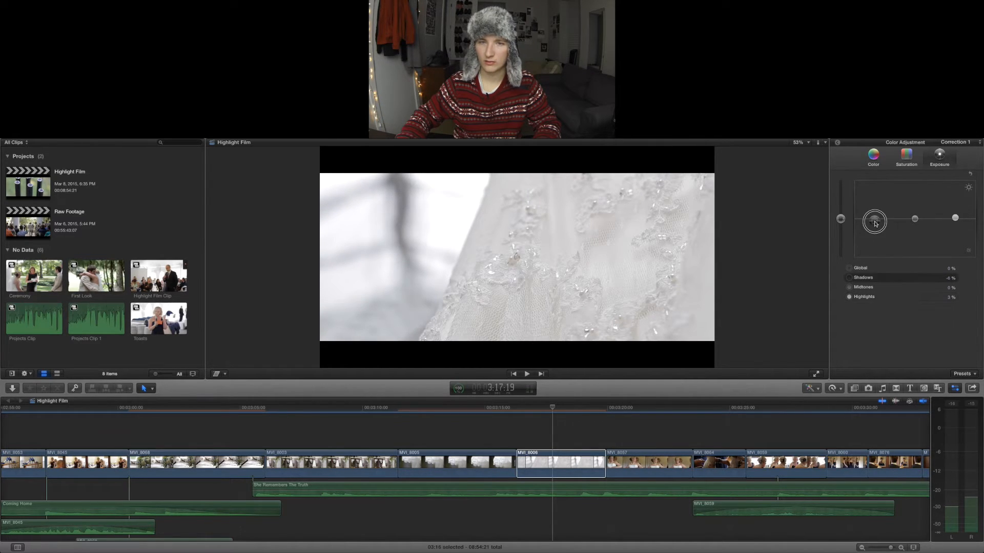
mouse_move(876, 228)
mouse_down()
mouse_move(876, 241)
mouse_move(875, 227)
mouse_up()
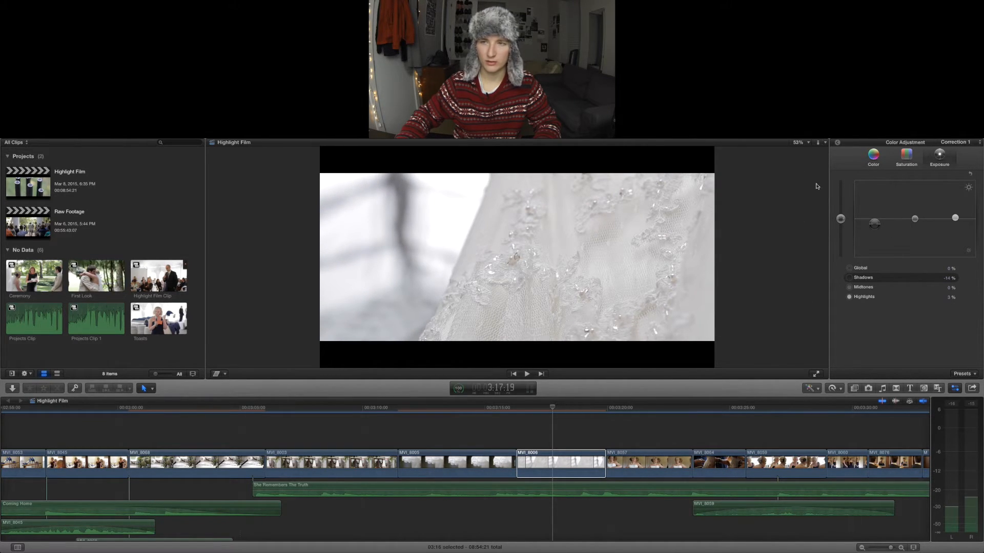
- Compare the beaded dress clip with and without its Correction 1
click(837, 142)
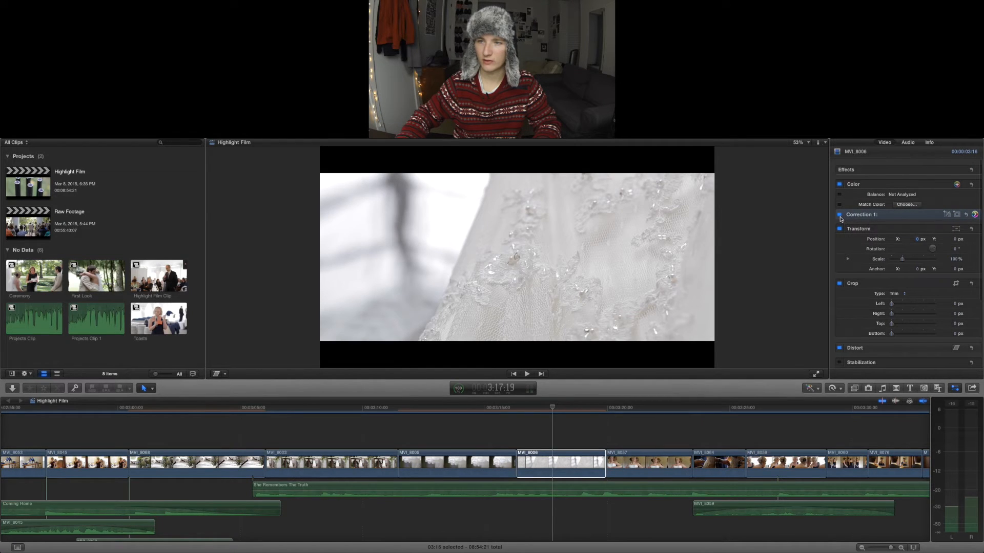
click(839, 215)
click(839, 214)
click(840, 215)
- Play on to about 3:22 and brighten the smiling bride clip, with midtones at 2% and highlights at 7%
click(520, 408)
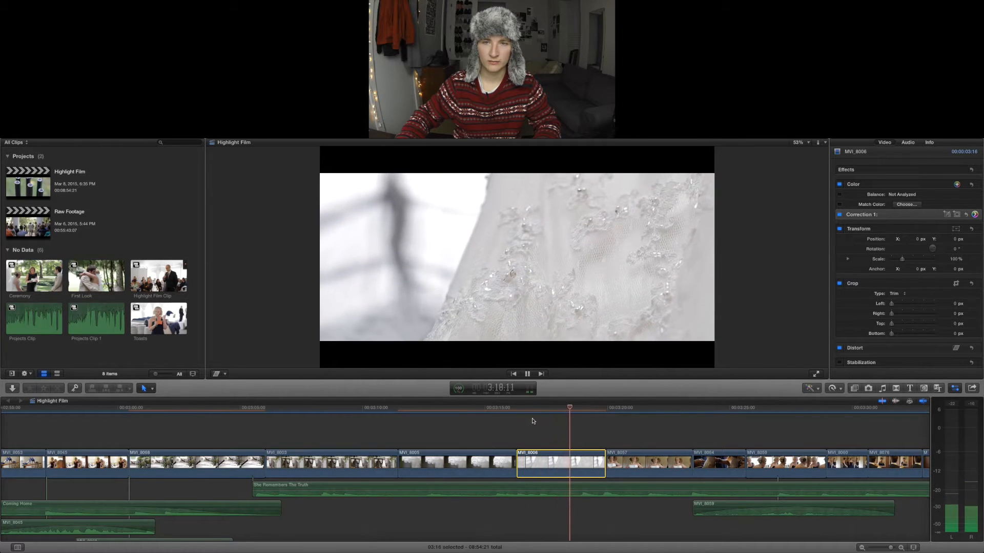
scroll(538, 425, right, 5)
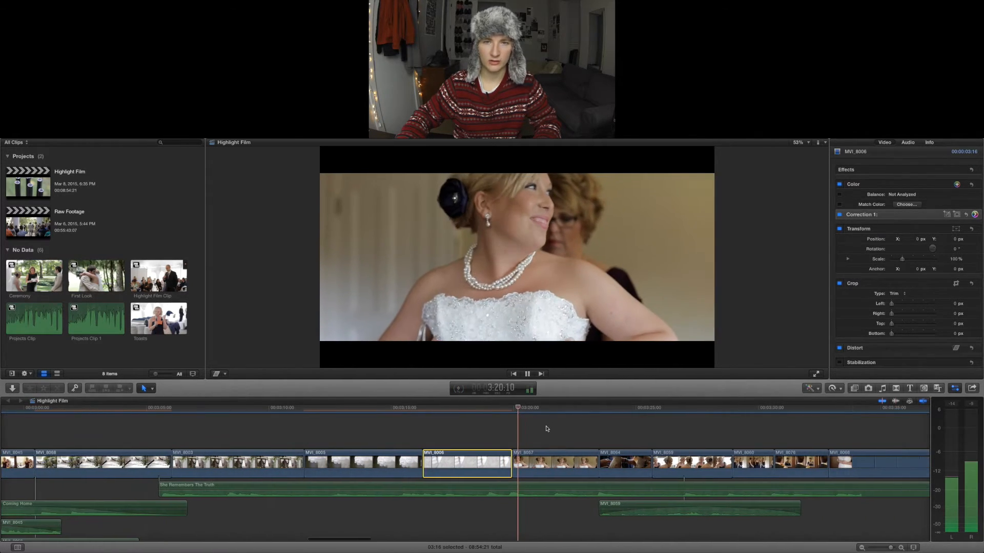
scroll(547, 429, right, 3)
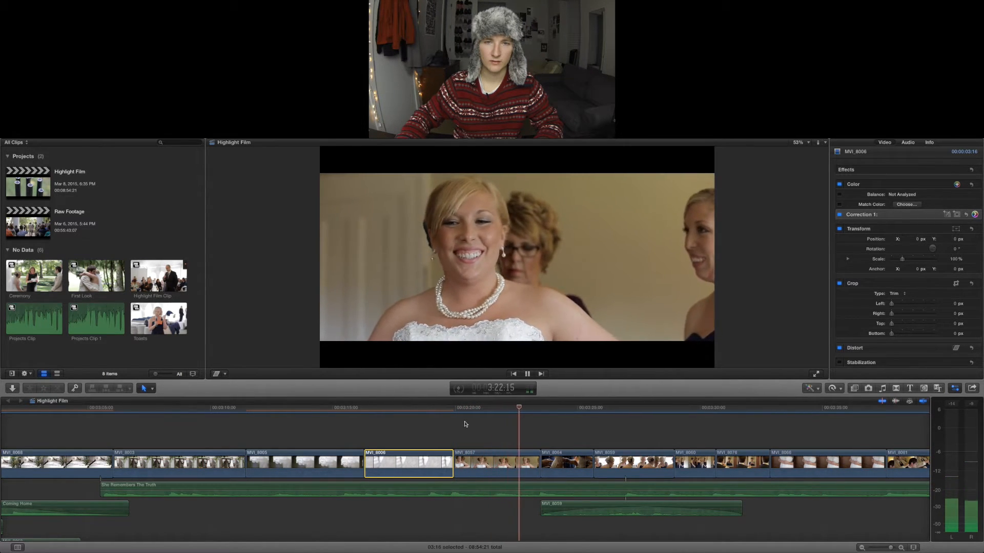
key(space)
key(c)
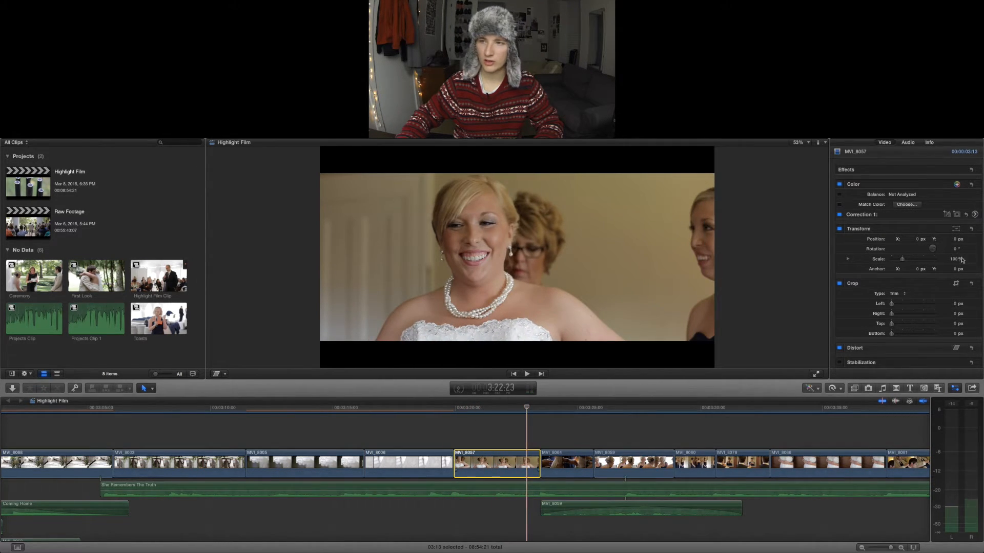
click(976, 217)
click(940, 157)
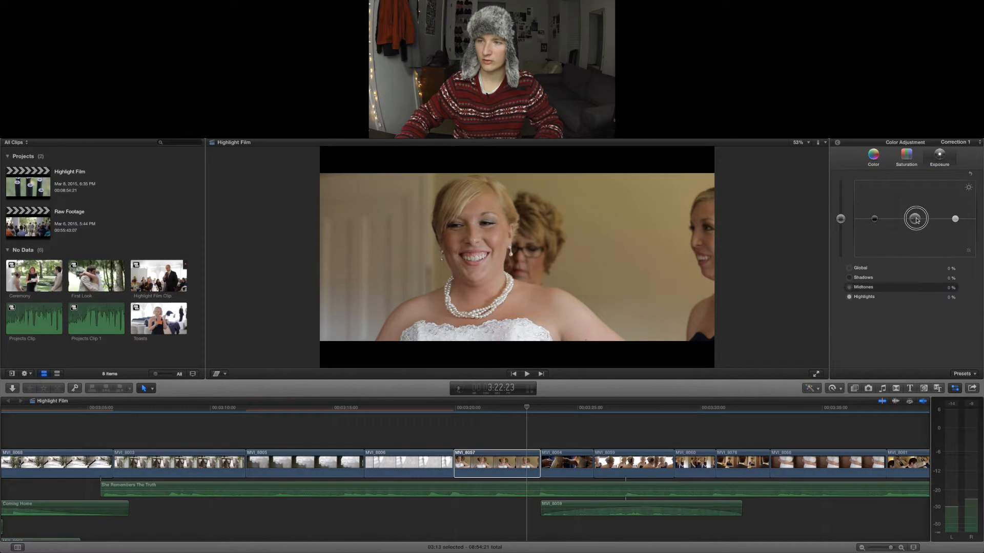
drag(955, 219, 955, 217)
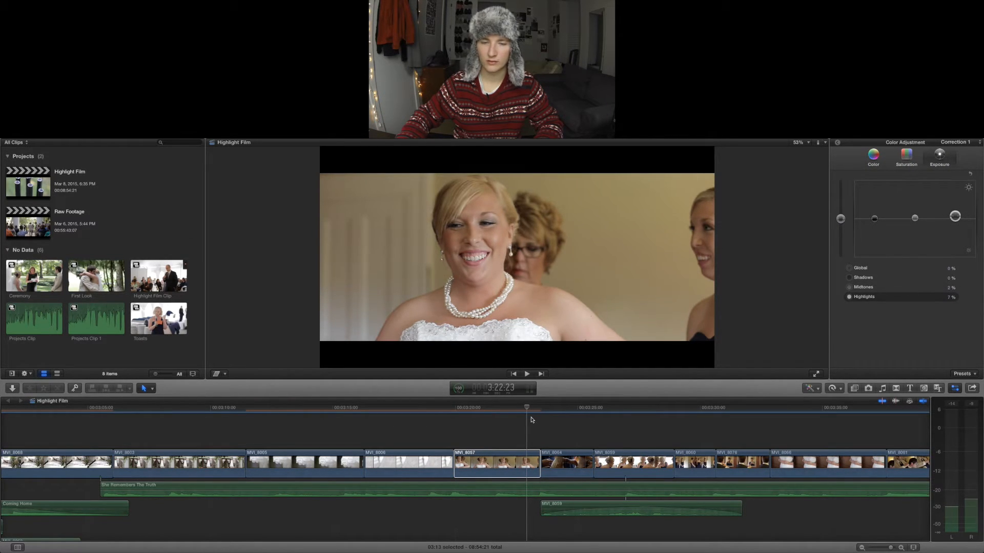
- Play on to about 3:25, and brighten the dress-lacing hand clip at about 3:24 with midtones at 5% and highlights at 13%
key(space)
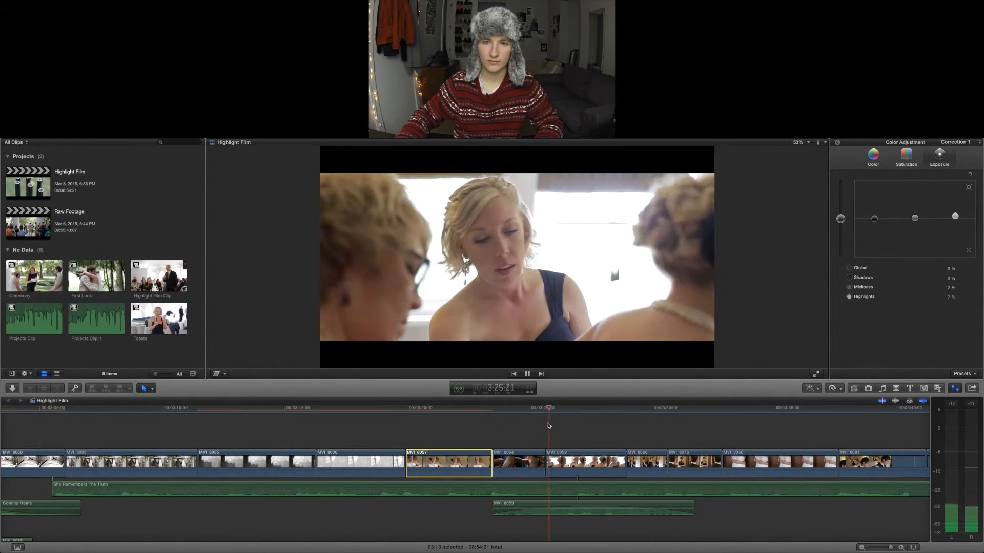
key(space)
click(519, 464)
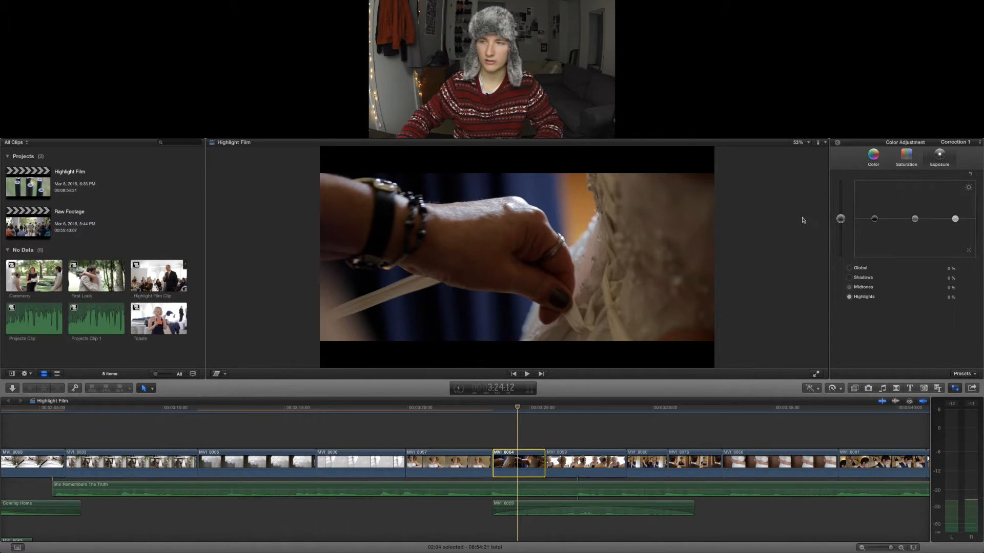
click(916, 219)
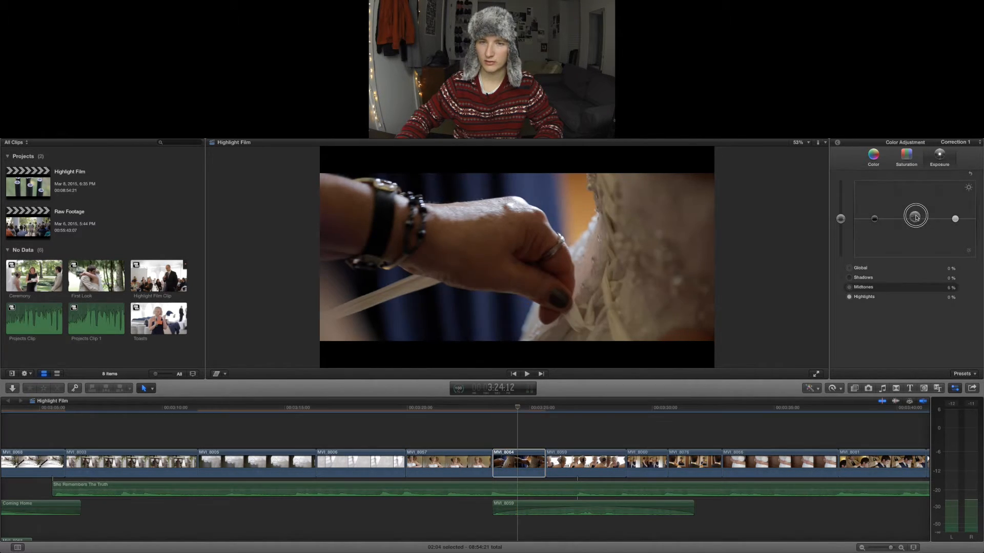
drag(954, 222, 954, 215)
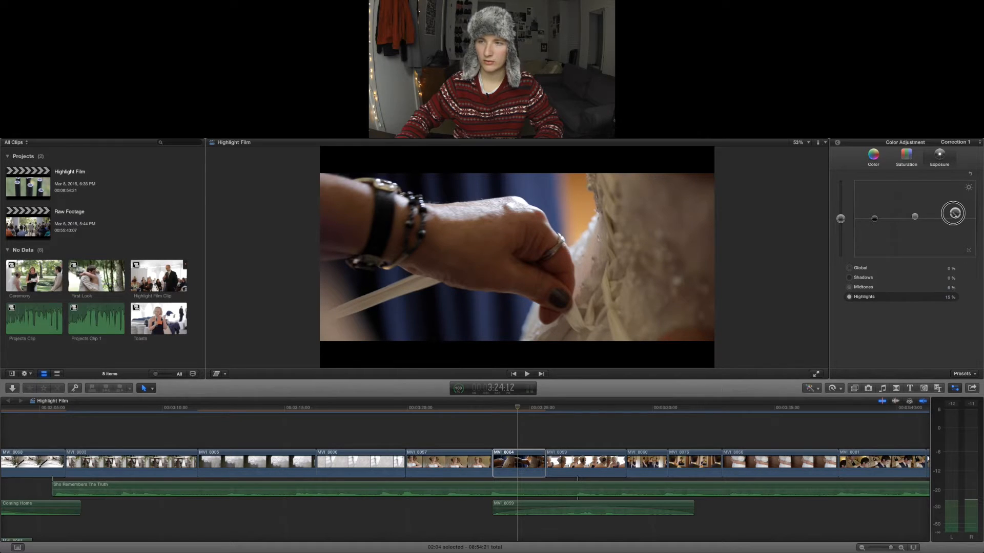
click(915, 218)
click(955, 213)
- Play the timeline on to about 3:38, adjusting the volume level of the connected audio clip that starts at about 3:23
key(space)
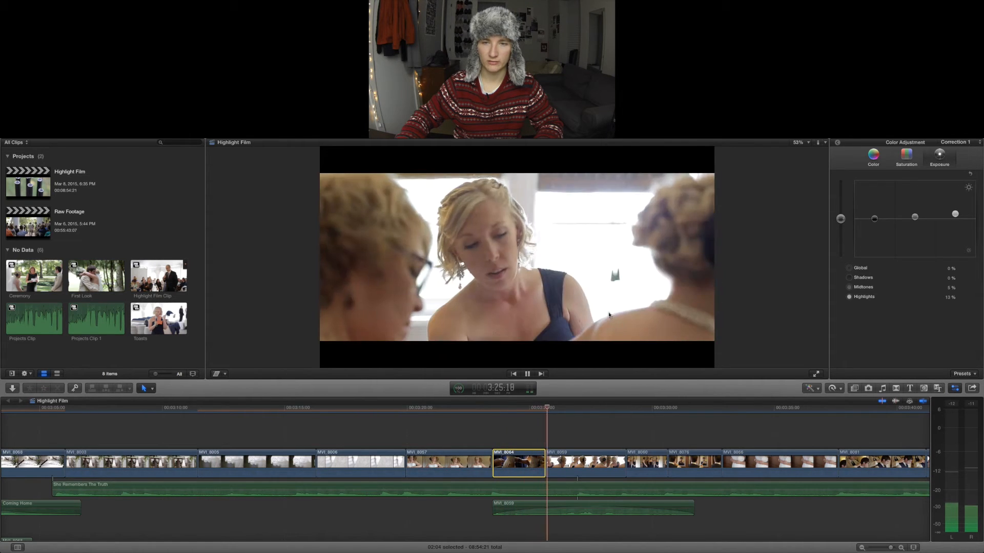
scroll(553, 471, right, 5)
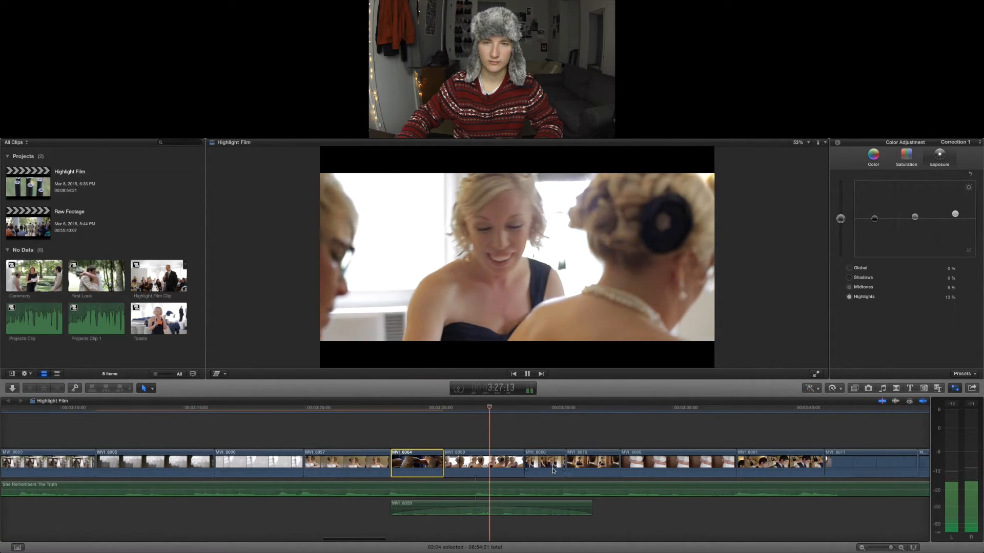
drag(430, 507, 429, 506)
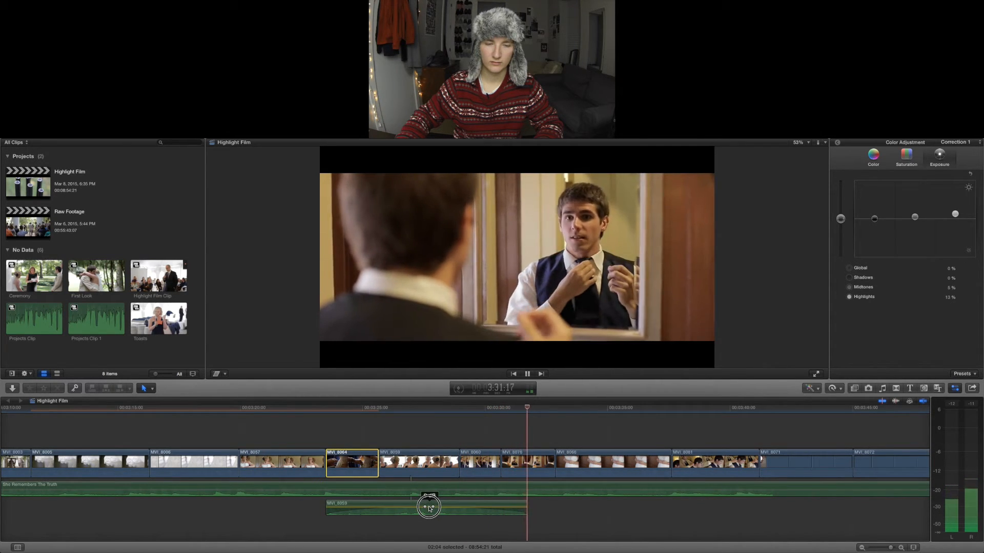
key(space)
key(space)
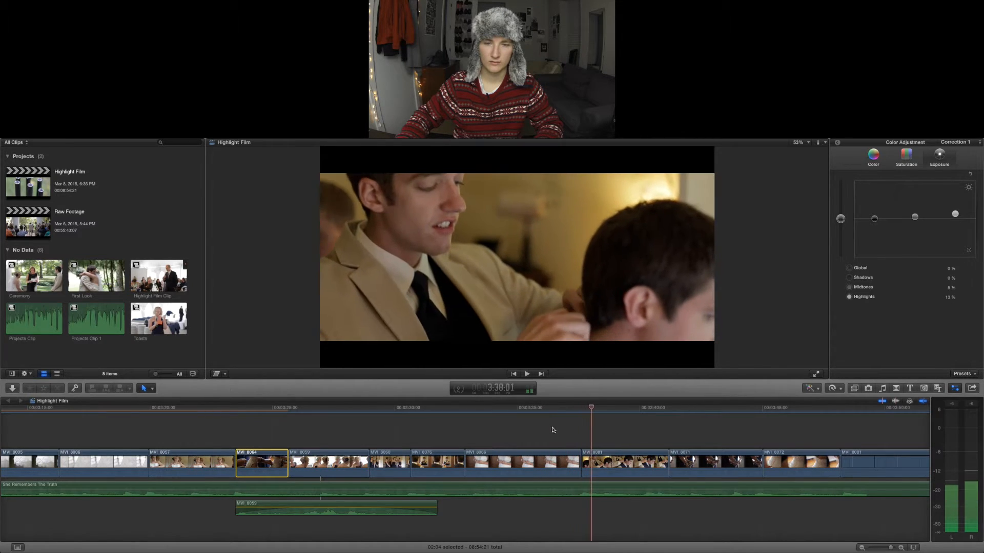
- Reduce the blue in the midtones of the bride's hands clip at about 3:35, using 214° and -4%
click(532, 430)
click(532, 463)
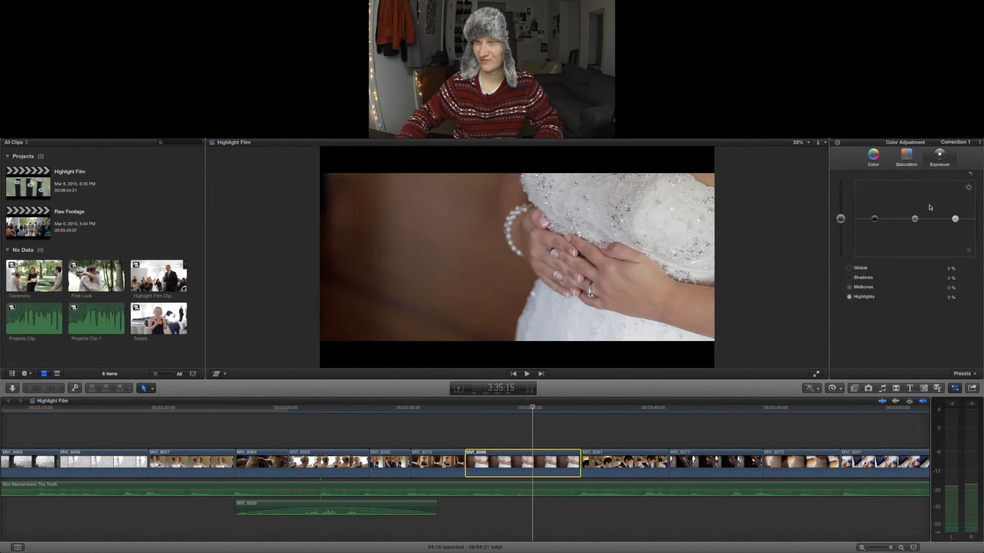
click(877, 163)
click(921, 220)
drag(921, 220, 919, 222)
- Play on to about 3:39 and brighten the groom's collar clip, with midtones at 1% and highlights at 11%
click(535, 419)
key(space)
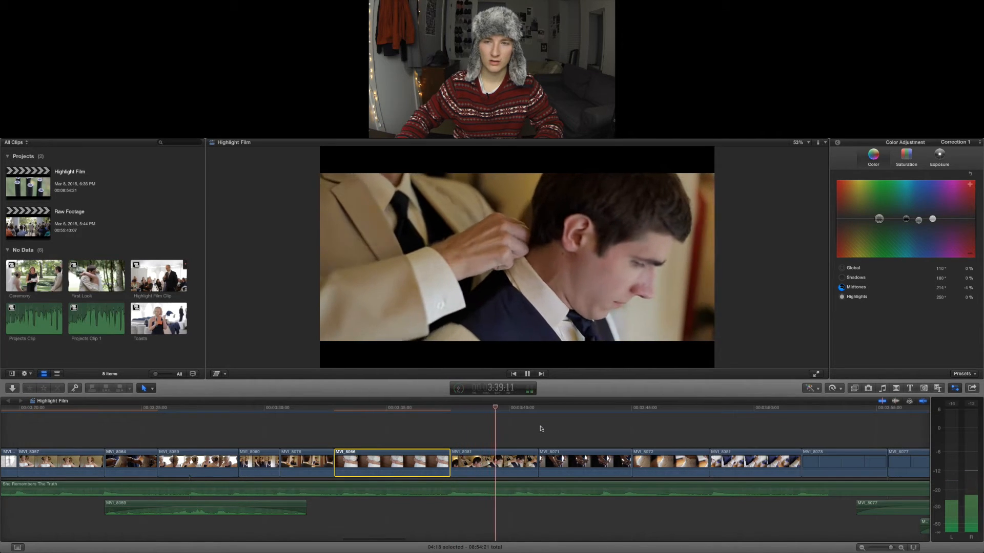
key(space)
click(496, 462)
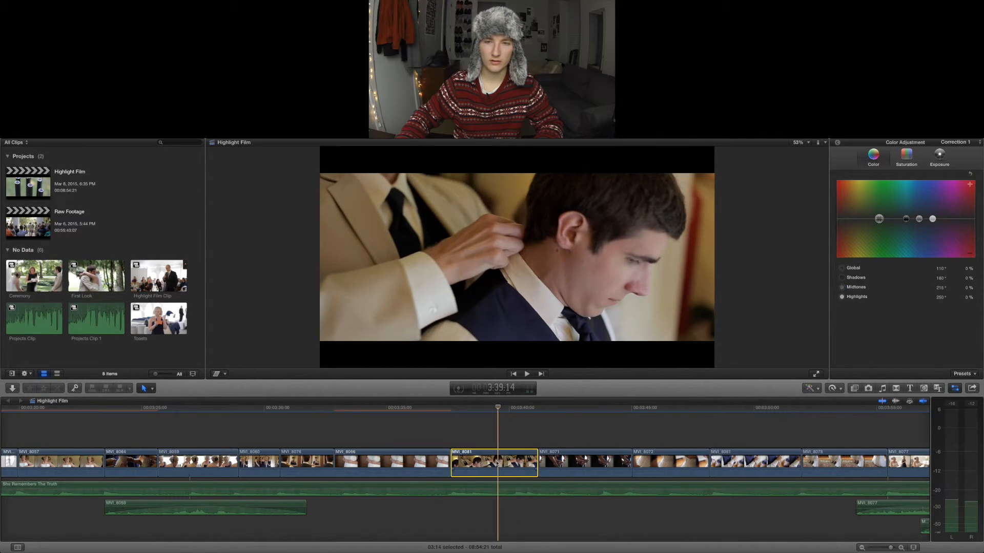
click(939, 157)
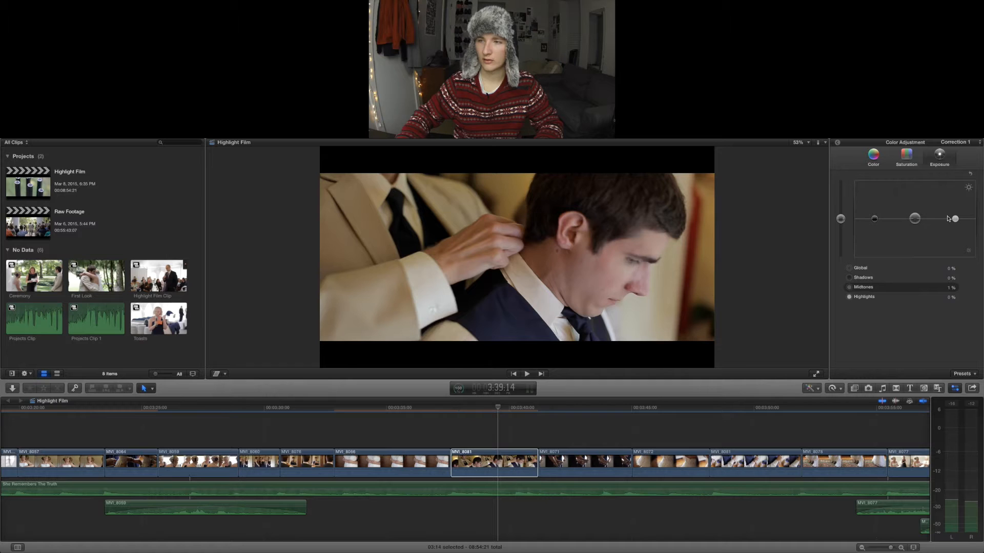
drag(954, 219, 954, 218)
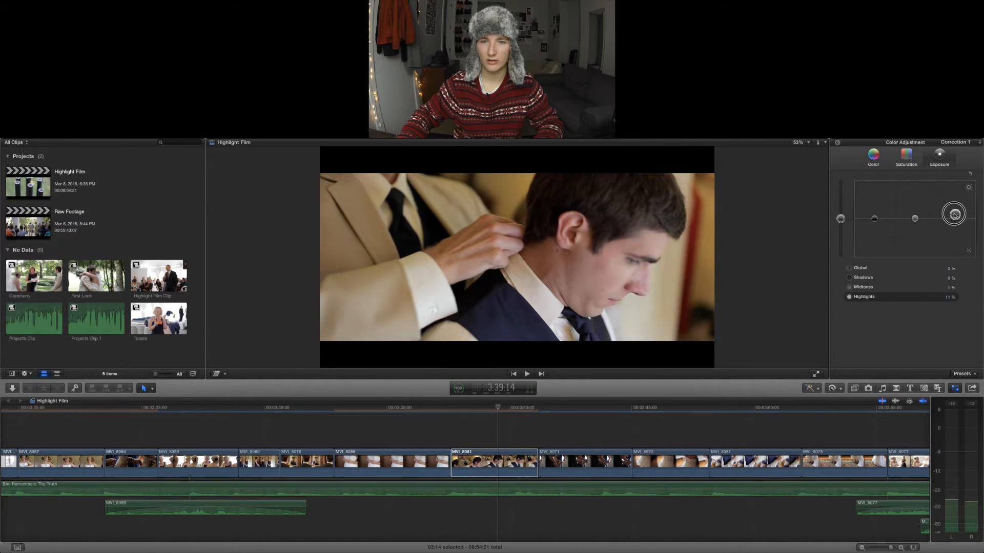
- Play on to about 3:43 and brighten the dark dress-fastening clip, raising midtones slightly and highlights to 14%
click(455, 407)
key(space)
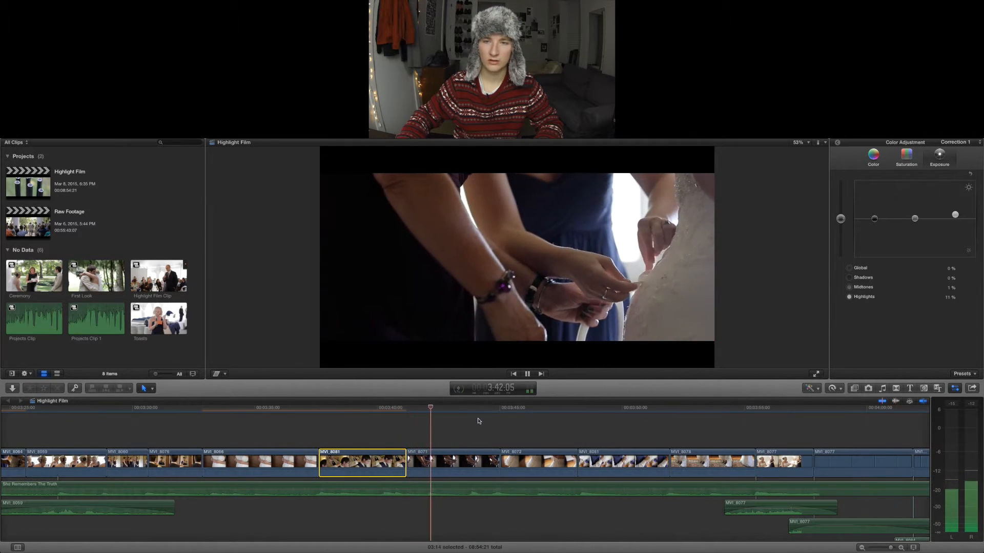
key(space)
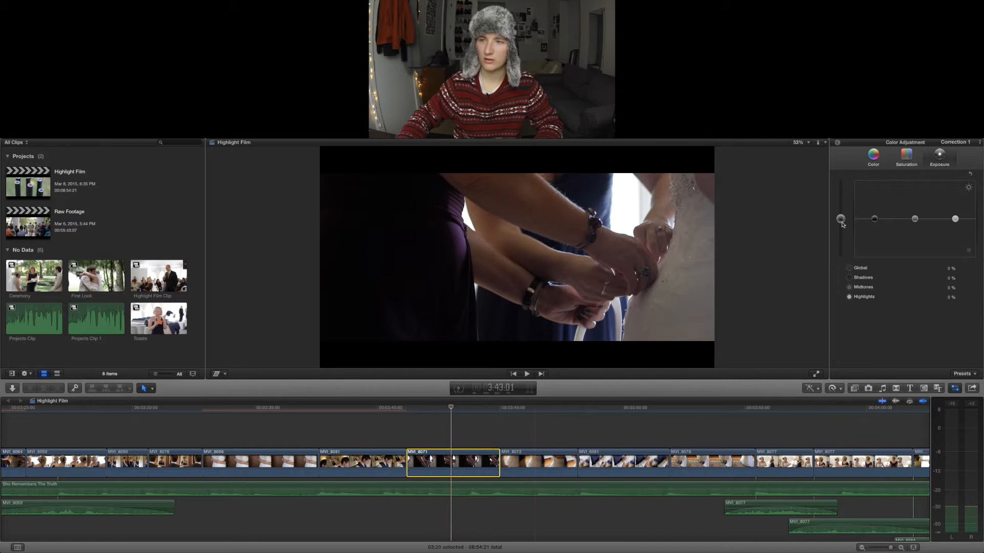
drag(913, 220, 954, 218)
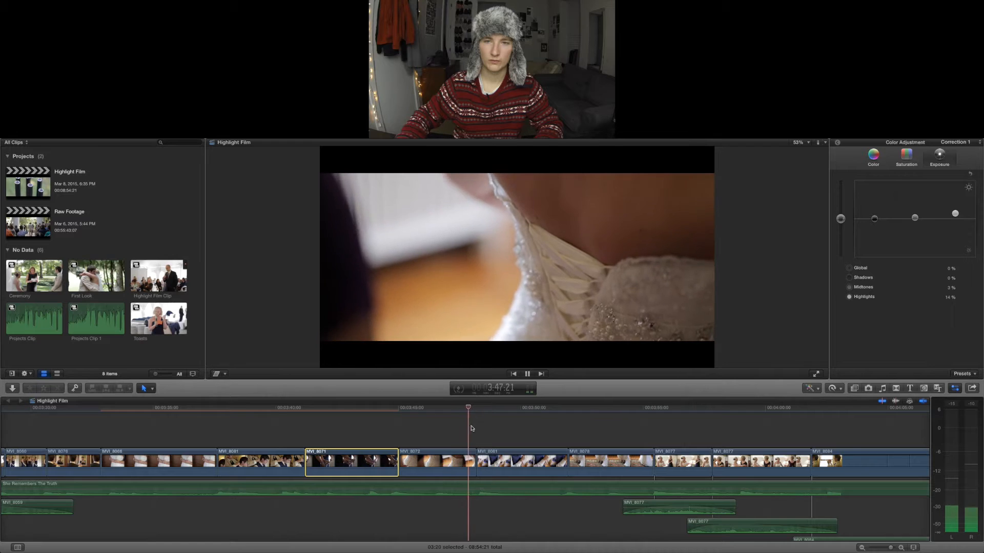
- Play on to about 3:47 and slip the footage within the close-up clip of the dress's laced back
key(space)
click(408, 431)
key(b)
drag(432, 465, 463, 464)
key(a)
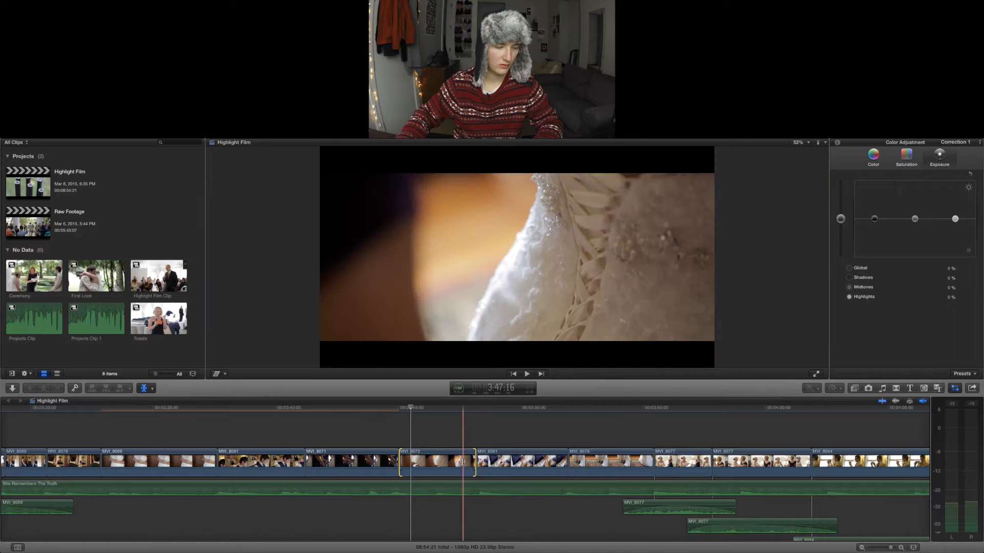
- Play on to about 3:50 and reduce the blue in the midtones of the groom's cuff clip by 6%
key(space)
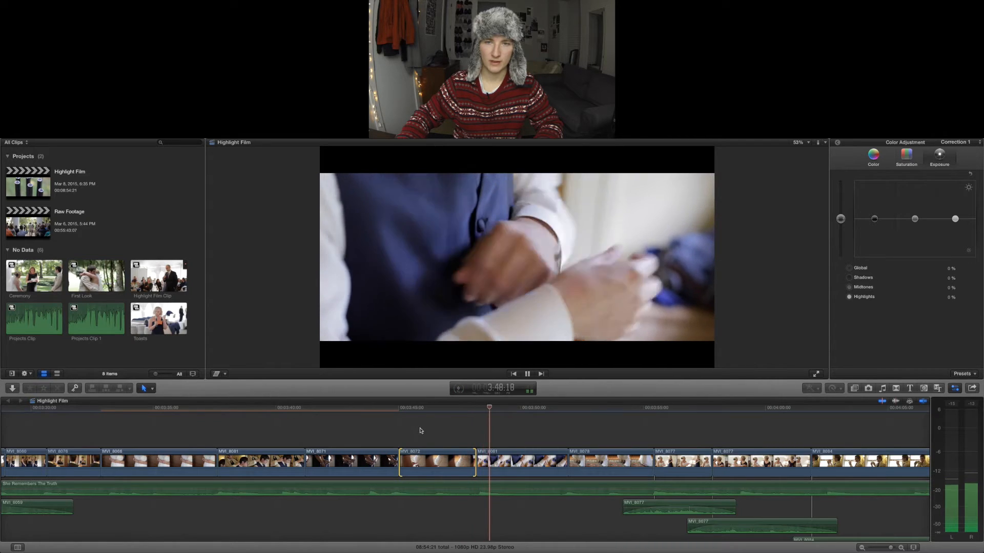
scroll(421, 430, right, 3)
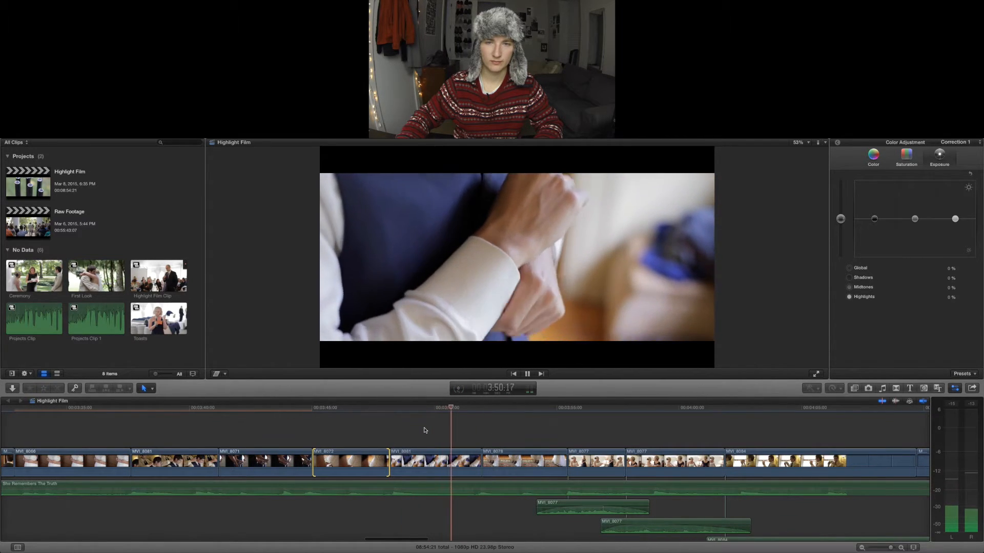
key(space)
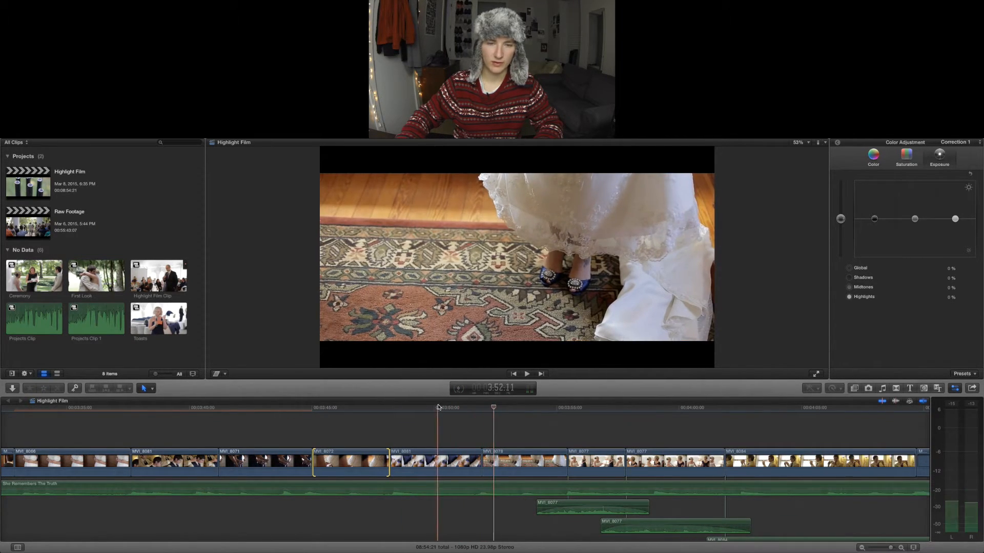
click(446, 468)
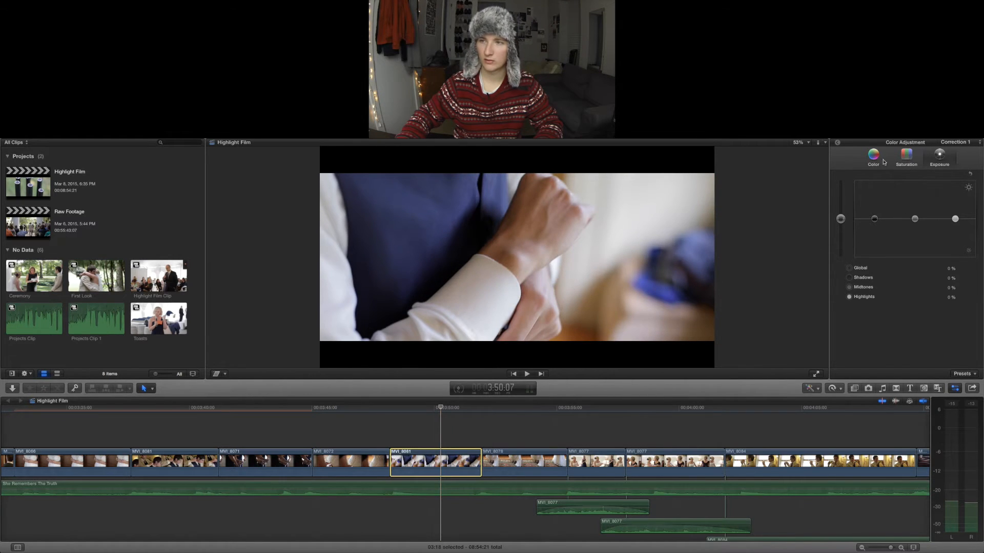
click(874, 157)
click(921, 222)
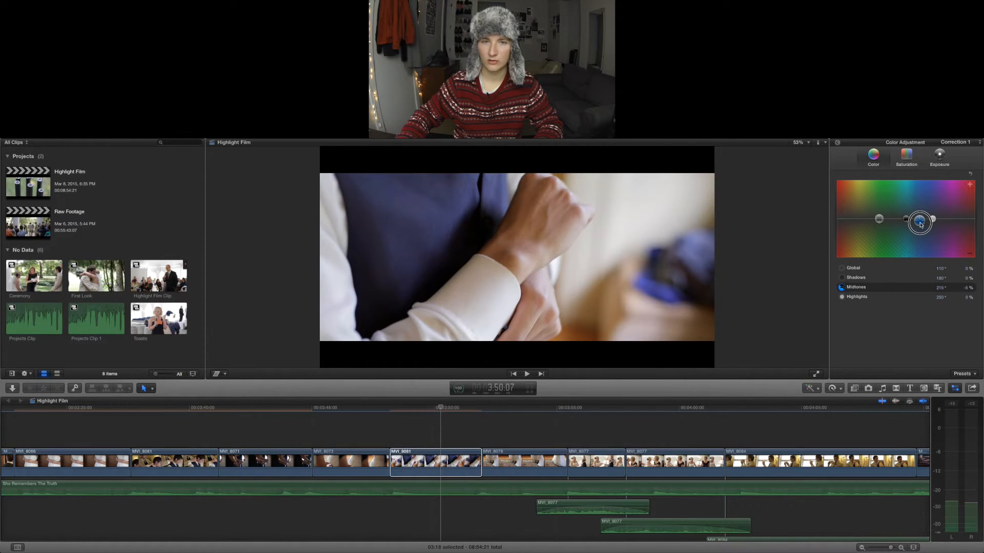
- Play on to about 4:18 and add contrast to the leafy column clip, with shadows at -5% and raised highlights
key(space)
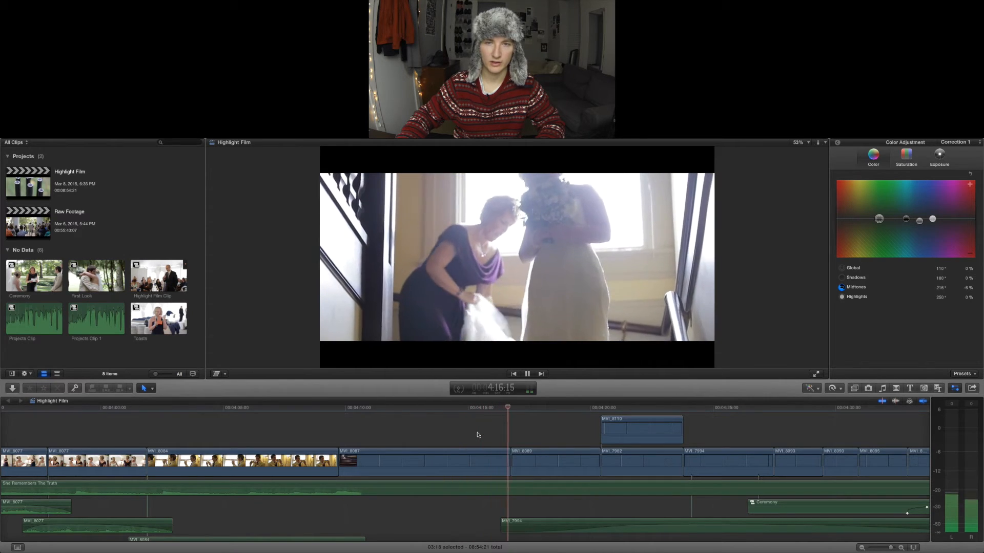
key(space)
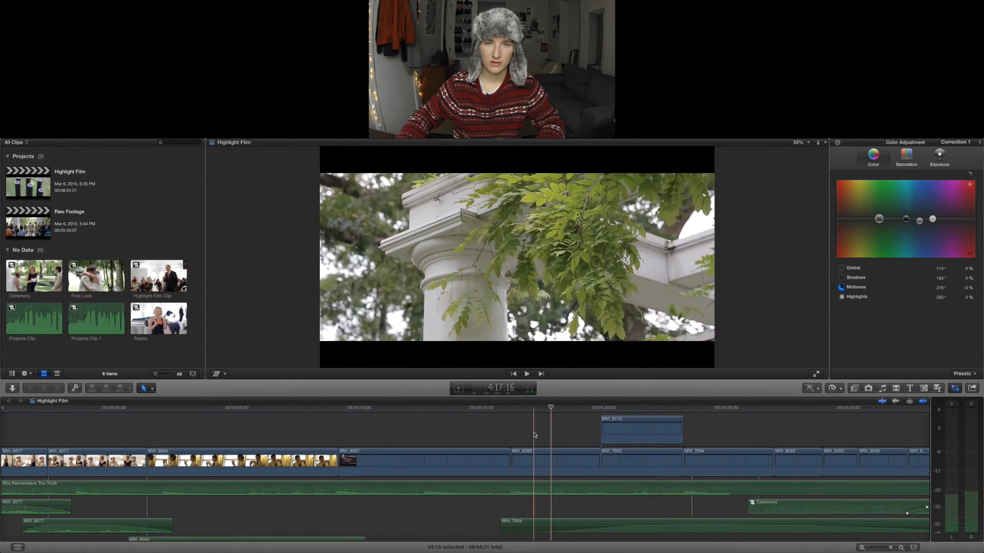
scroll(551, 435, right, 3)
click(453, 462)
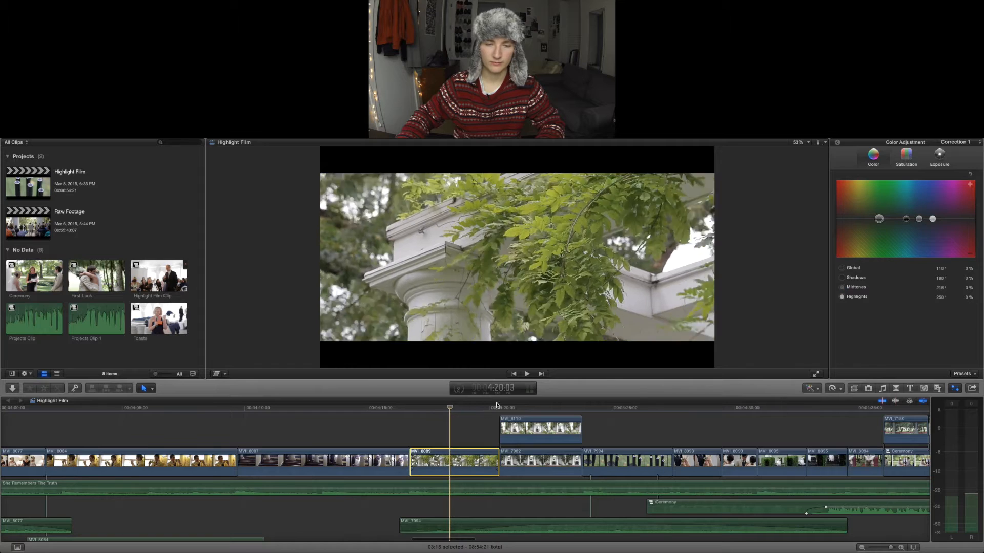
click(940, 155)
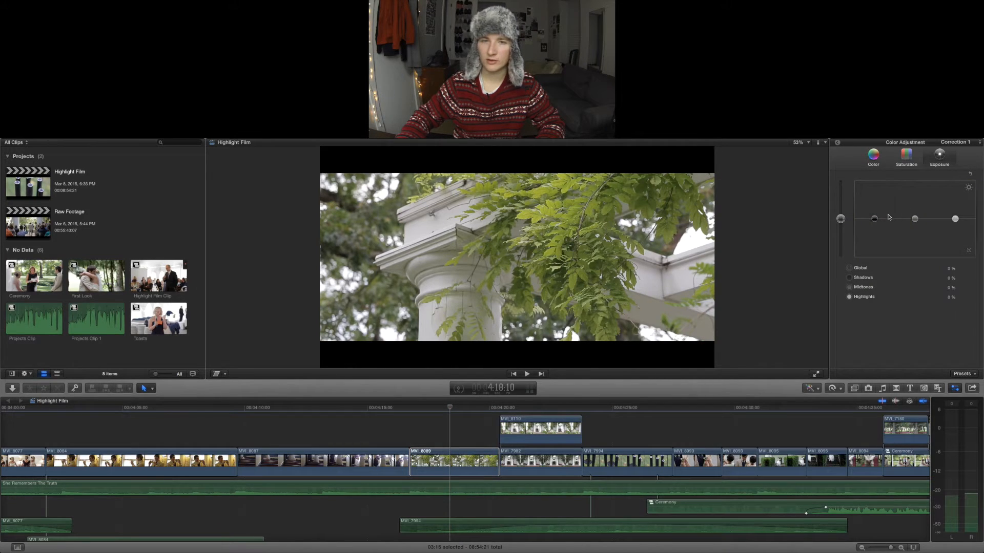
drag(876, 221, 877, 222)
click(956, 219)
click(875, 222)
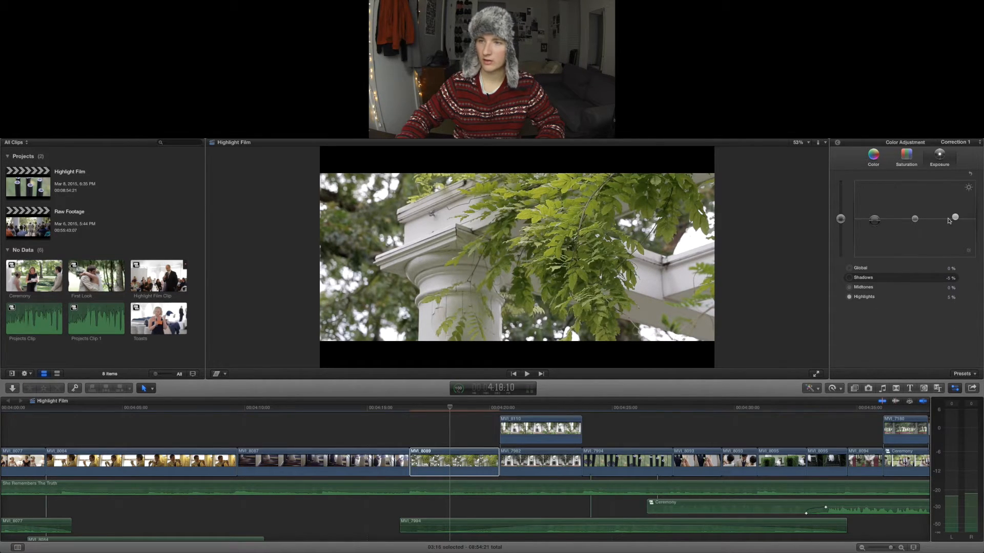
drag(956, 218, 957, 216)
- Reduce the midtone blue of the leafy column clip by 1% and set its global saturation to 35%
click(874, 155)
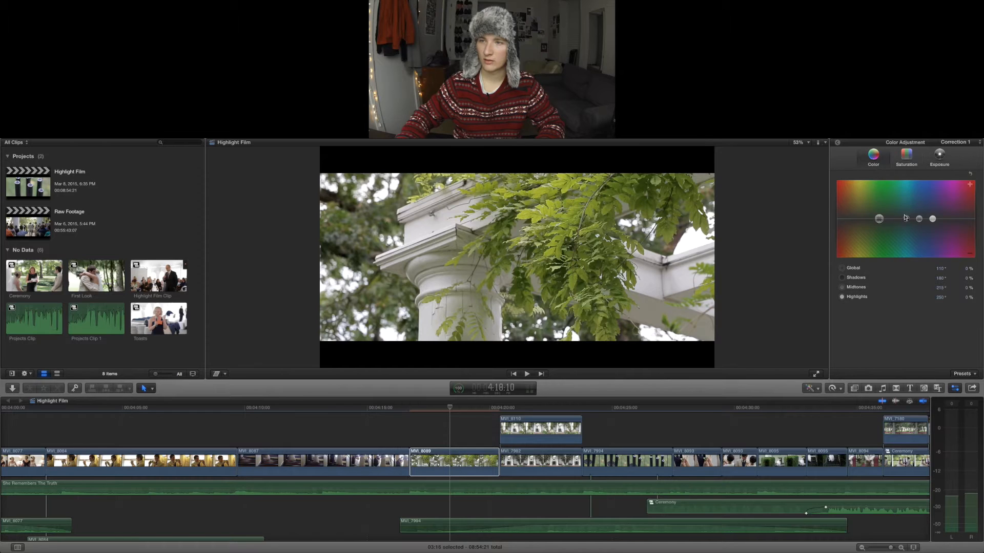
click(918, 219)
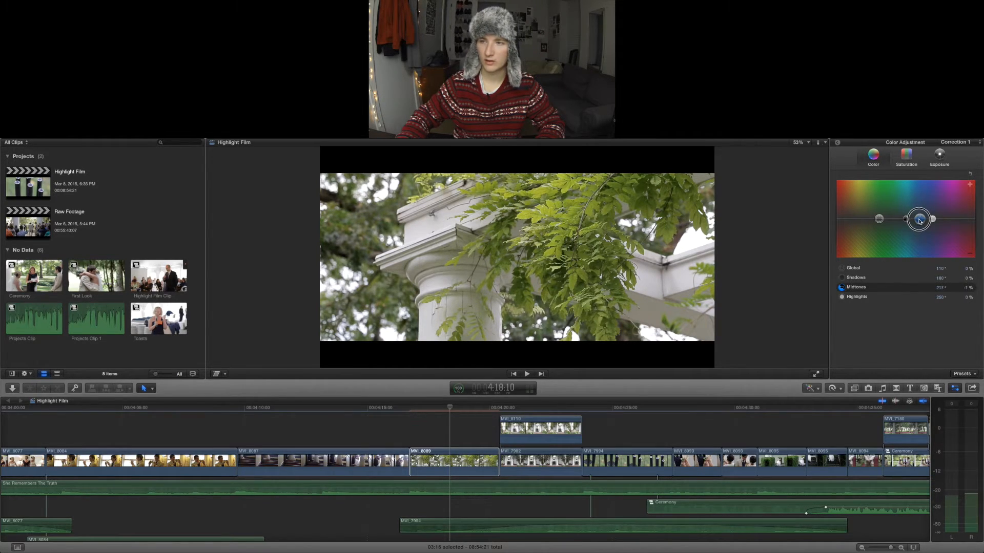
click(905, 157)
drag(841, 219, 843, 208)
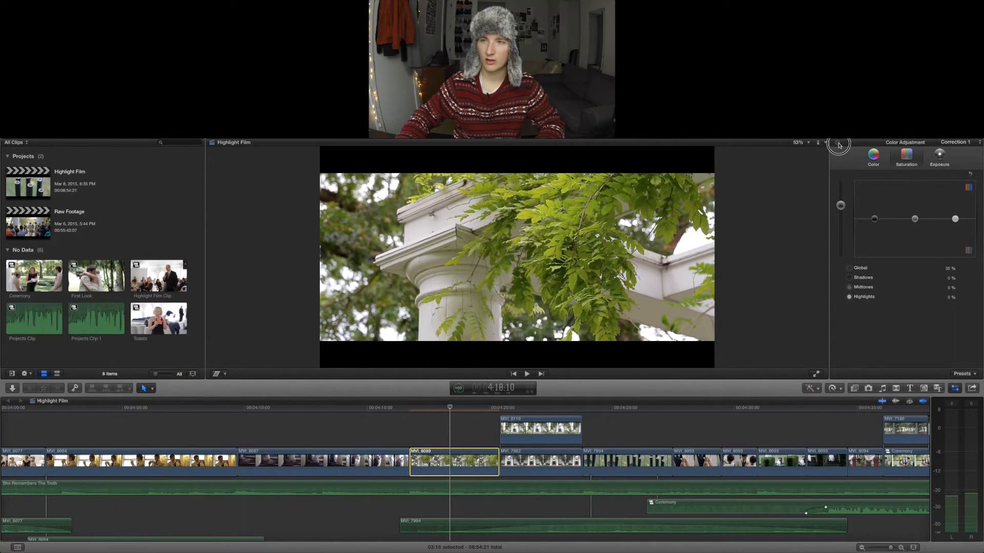
- Toggle the color correction on the leafy column clip off and on to compare before and after
key(super+4)
click(842, 215)
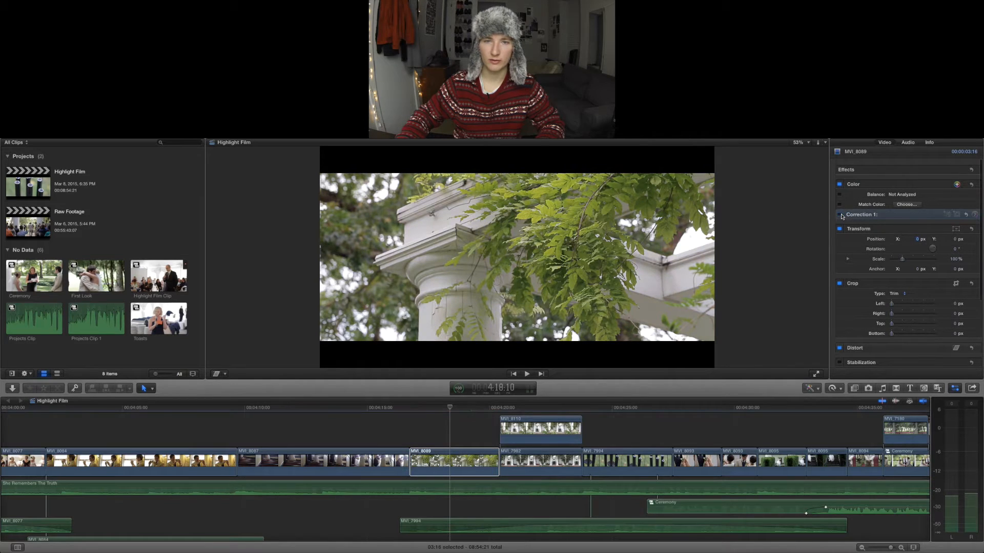
click(840, 215)
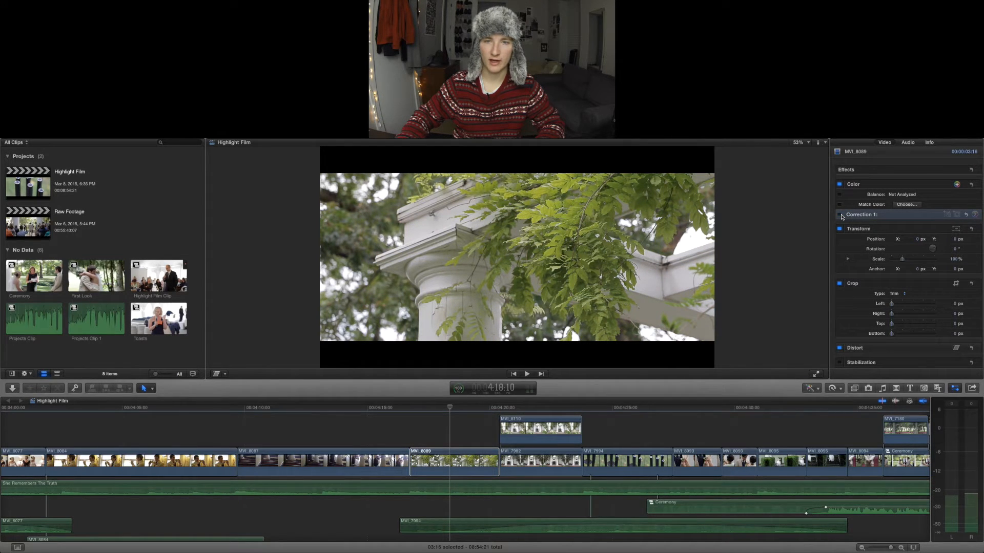
click(839, 215)
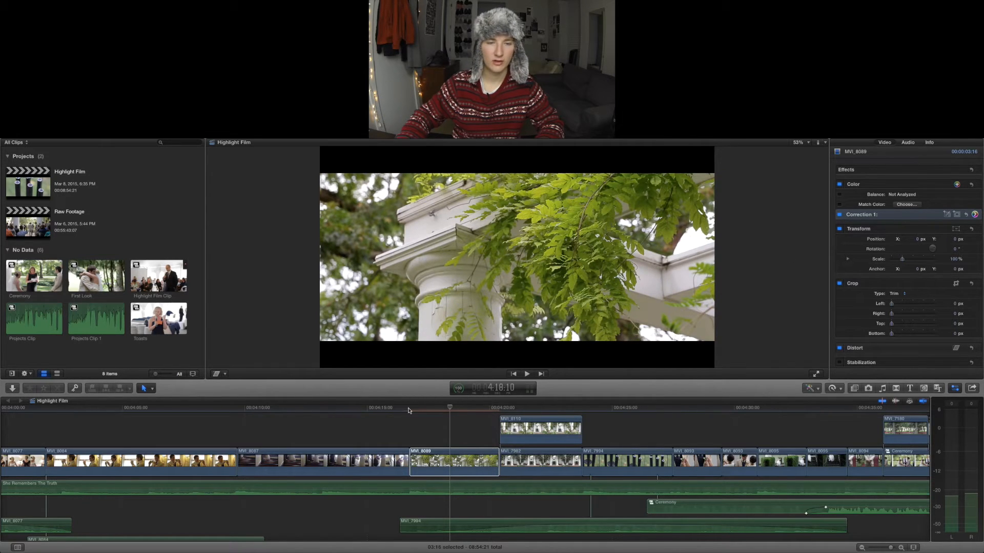
- Replay from about 4:15 and correct the white house clip near 4:22, with shadows at -7% and higher global saturation
click(381, 409)
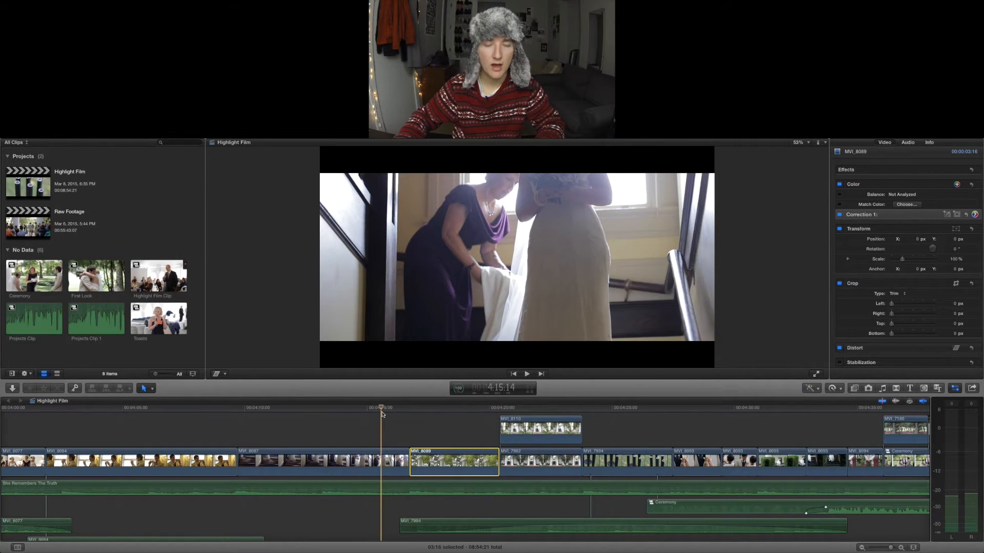
key(space)
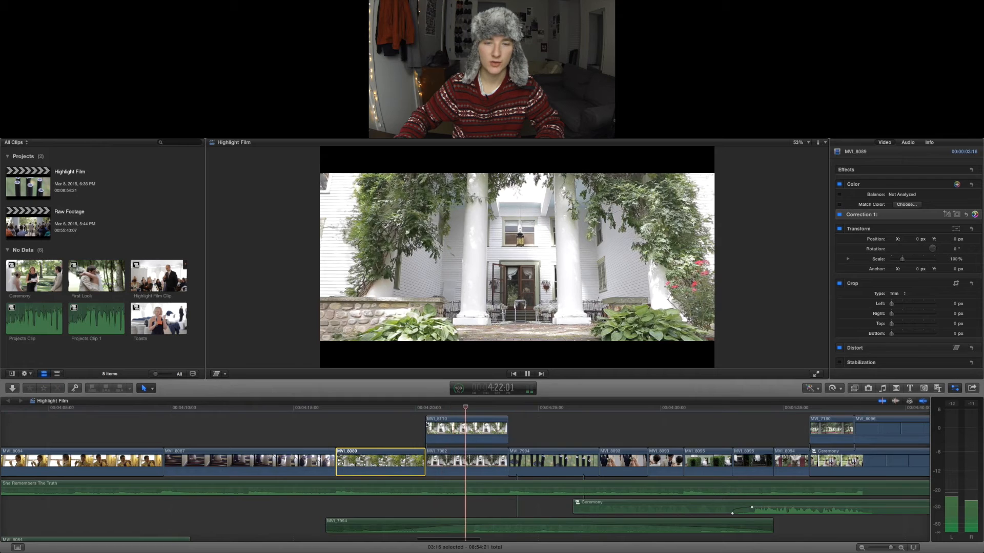
key(space)
click(485, 429)
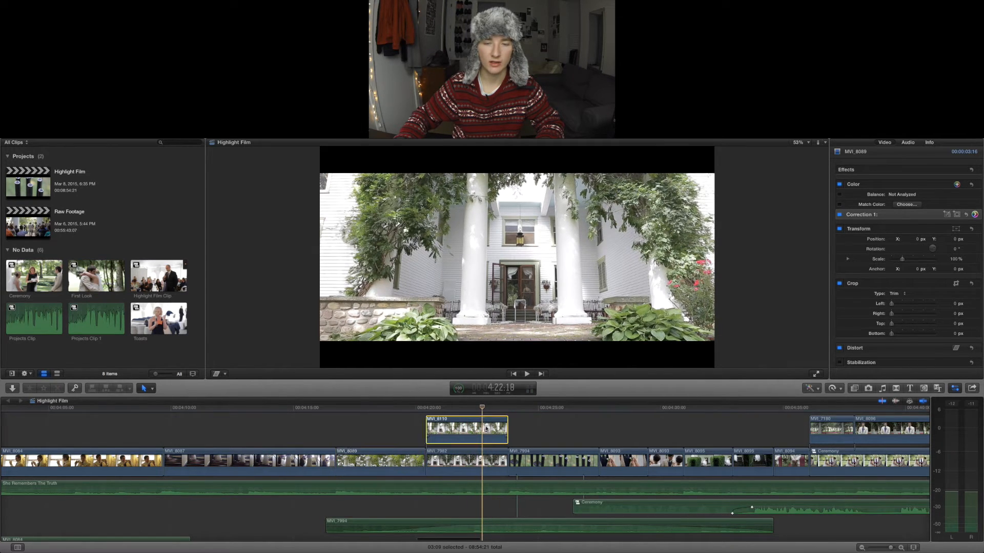
click(966, 215)
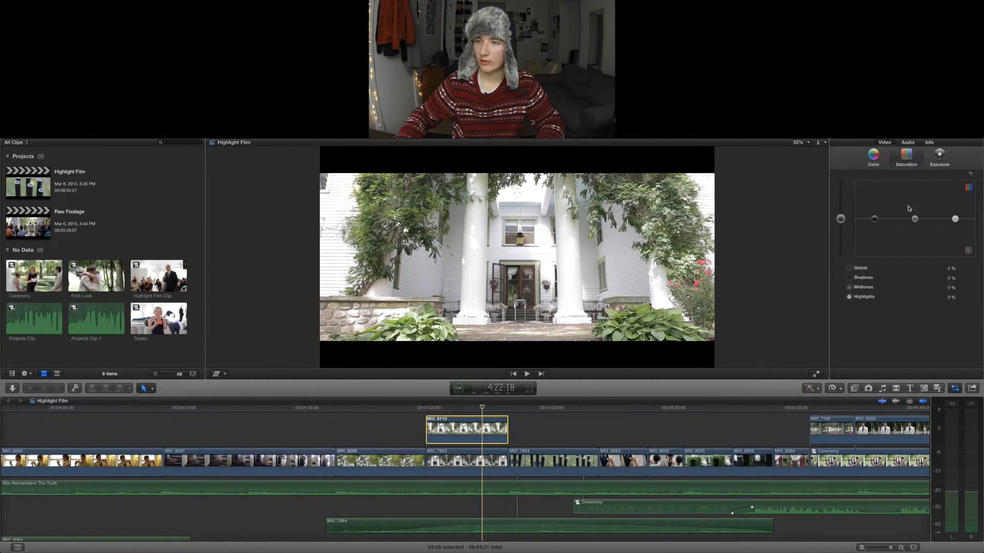
click(875, 220)
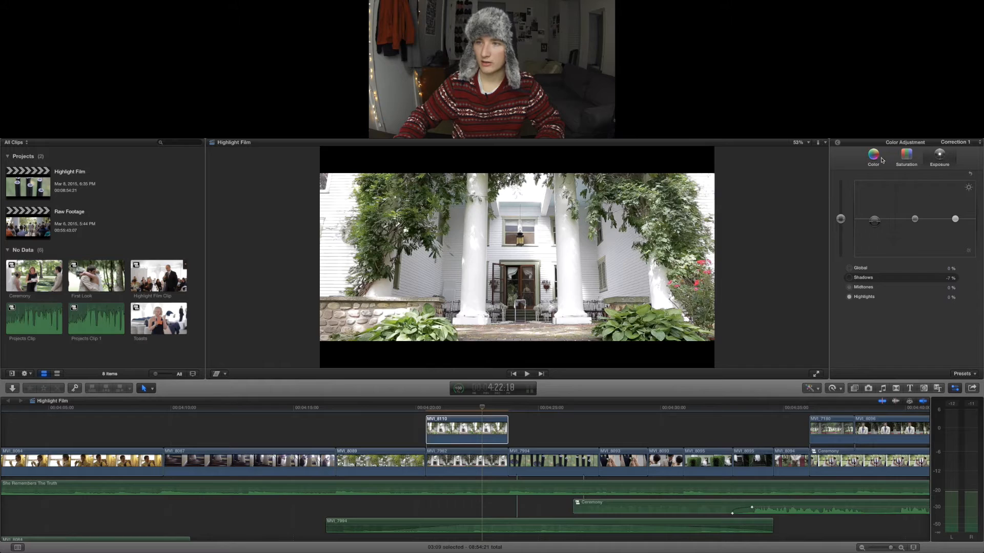
click(901, 160)
drag(840, 218, 838, 215)
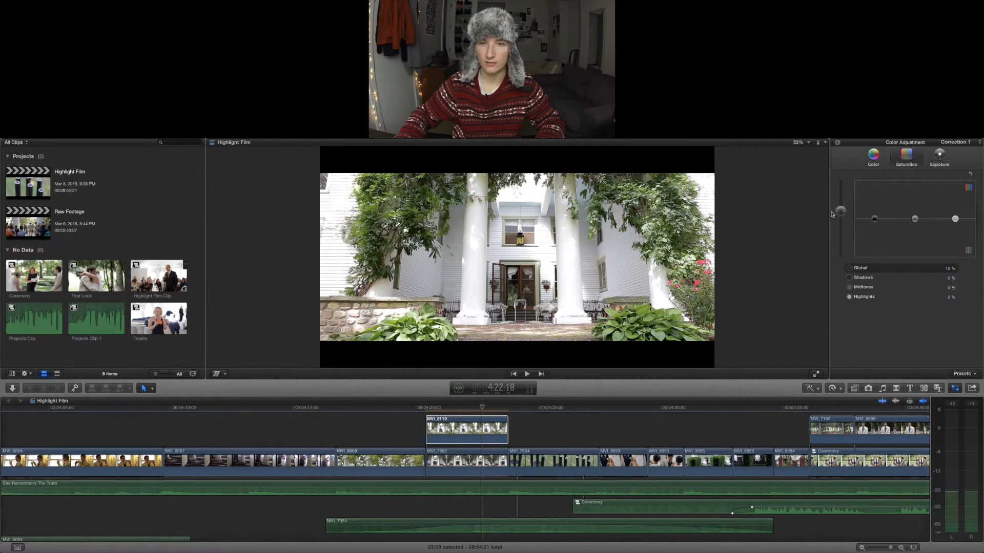
- Toggle the white house clip's color correction off and on repeatedly to compare before and after
click(837, 144)
click(840, 215)
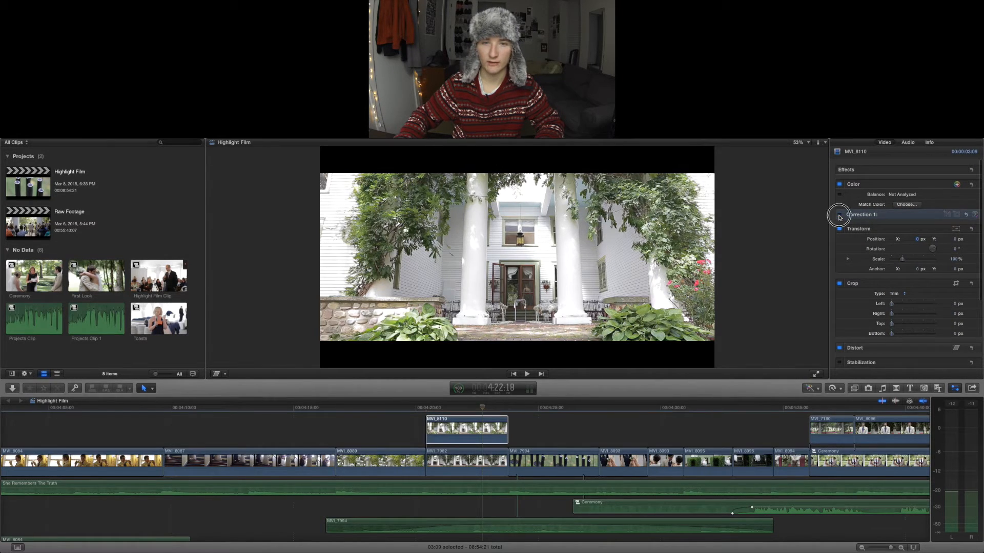
click(839, 216)
click(839, 216)
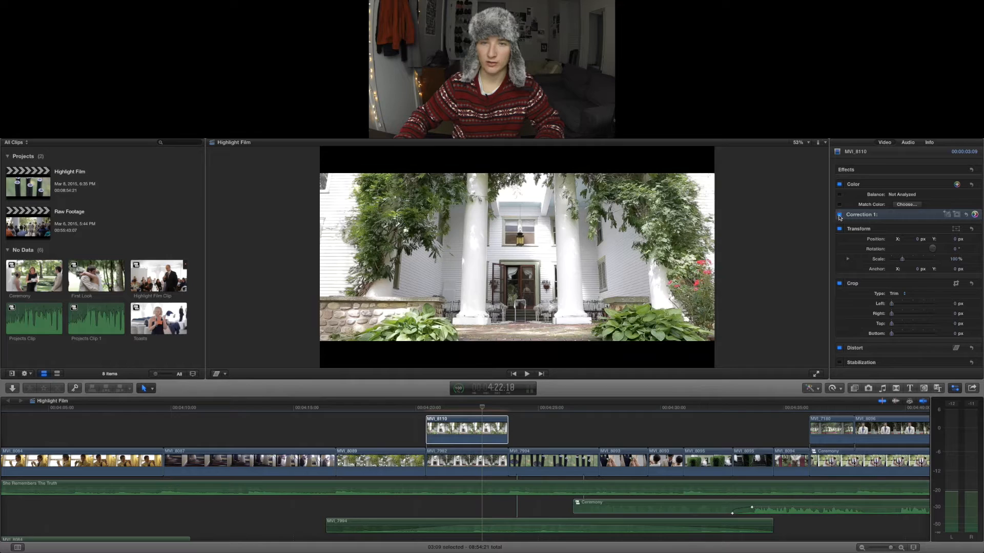
click(839, 215)
click(839, 216)
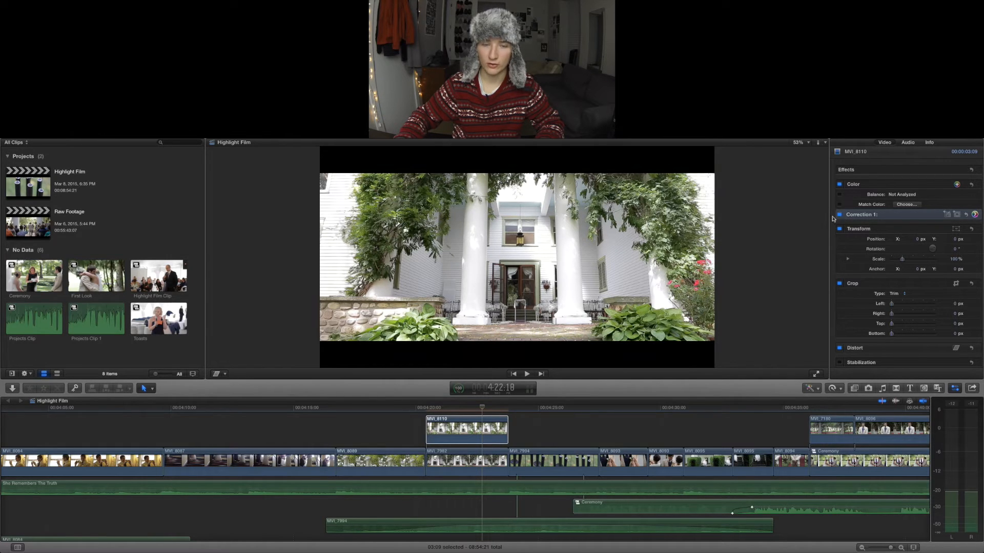
- Play on to the wind chimes clip at about 4:25, lower its shadows, raise its highlights and set global saturation to 15%
click(409, 410)
key(space)
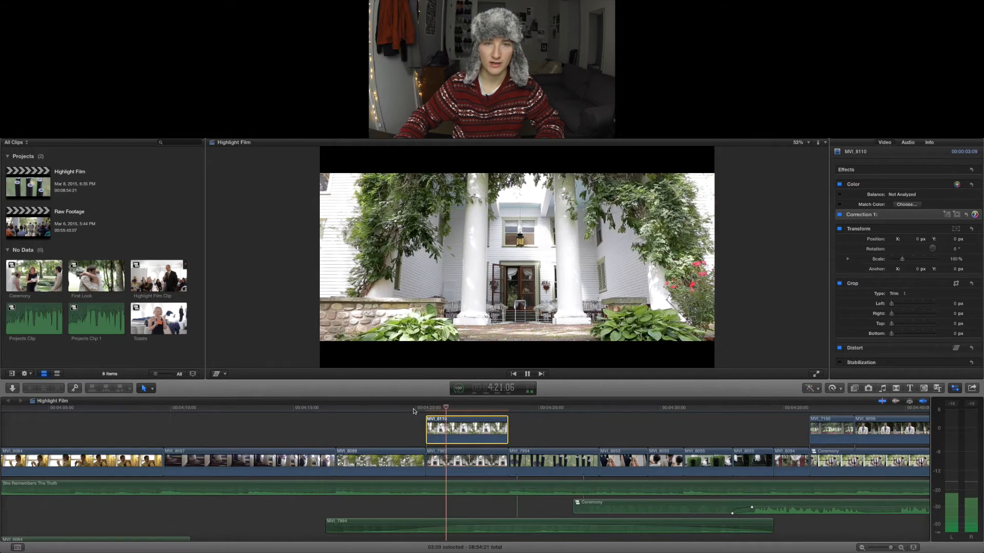
scroll(429, 418, right, 3)
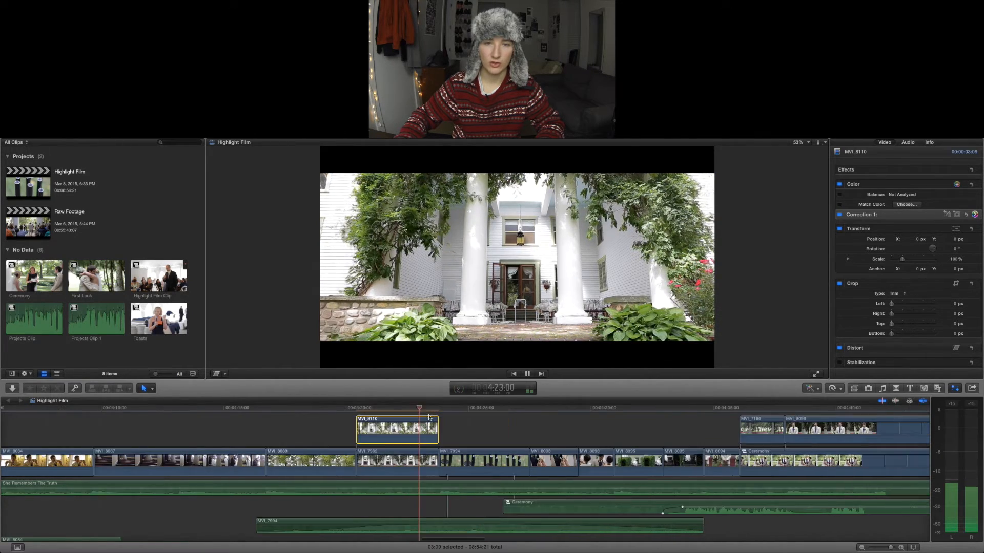
scroll(429, 417, right, 3)
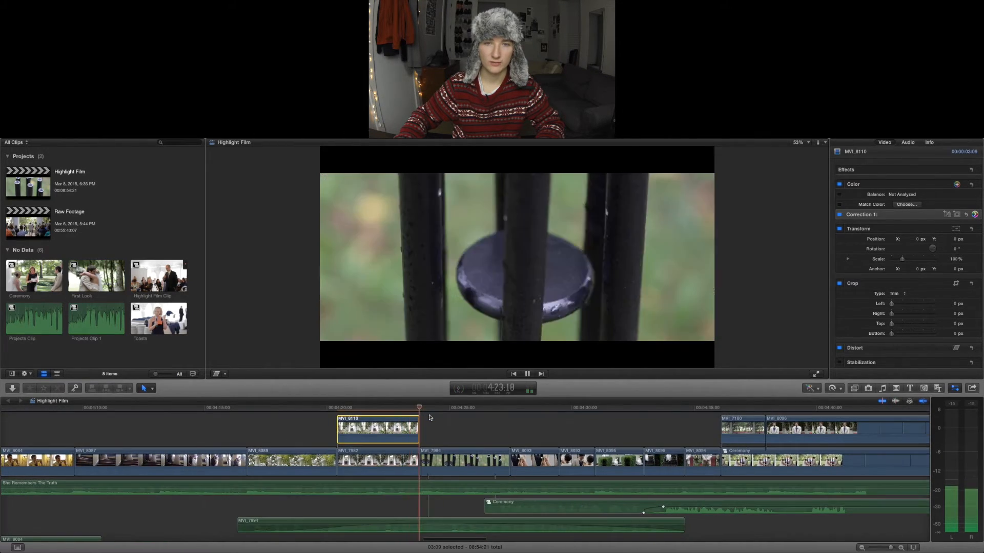
click(424, 462)
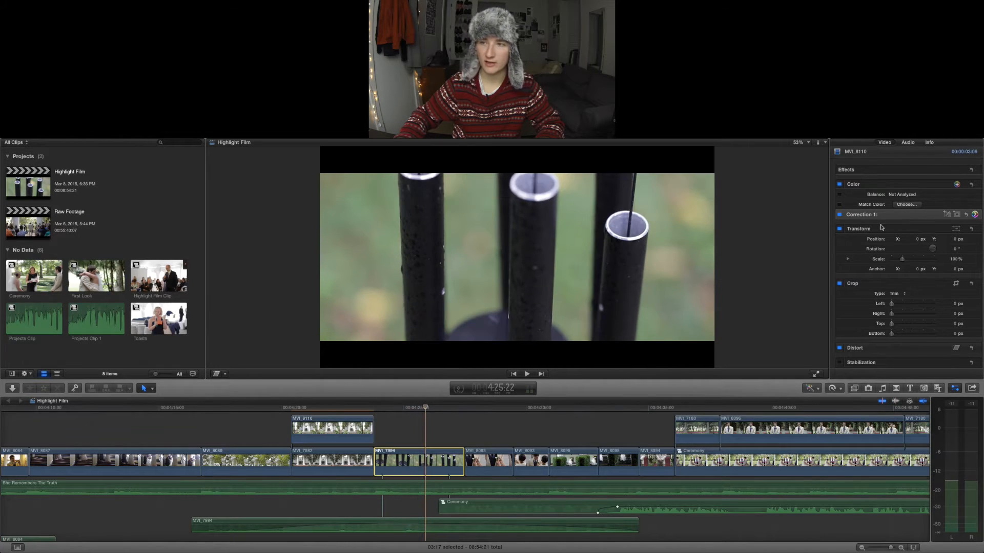
click(974, 214)
click(939, 160)
drag(875, 222, 875, 224)
drag(955, 220, 956, 217)
drag(876, 221, 840, 212)
click(906, 156)
- Correct the boutonniere close-up's exposure at about 4:28, with shadows at -4%, midtones slightly raised and highlights at 7%
key(space)
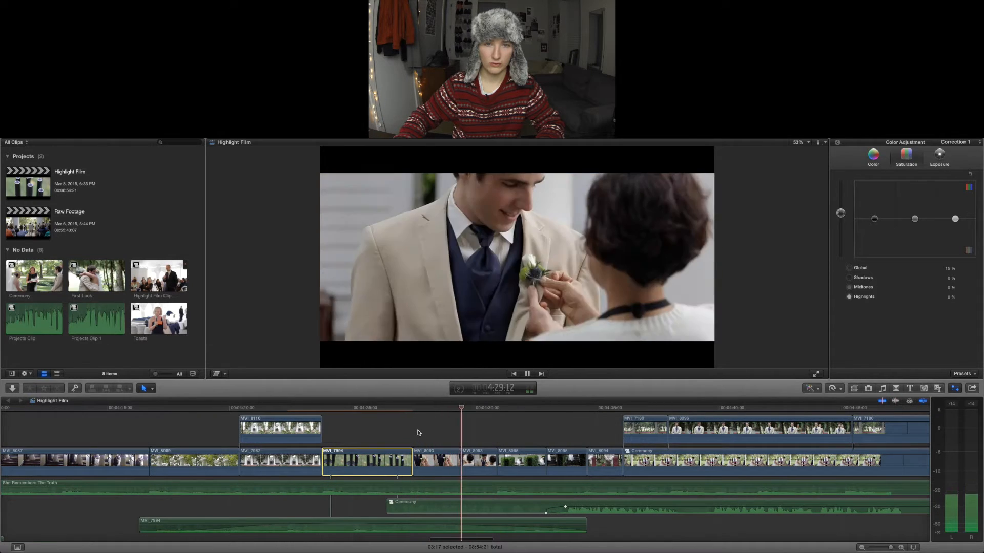
key(space)
click(440, 412)
click(440, 458)
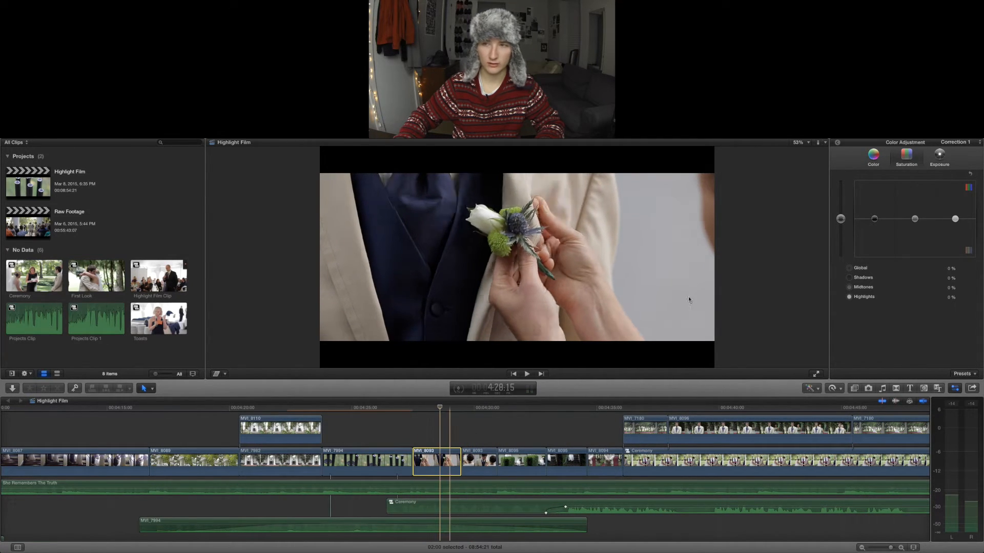
click(940, 156)
drag(914, 219, 955, 216)
drag(876, 221, 876, 223)
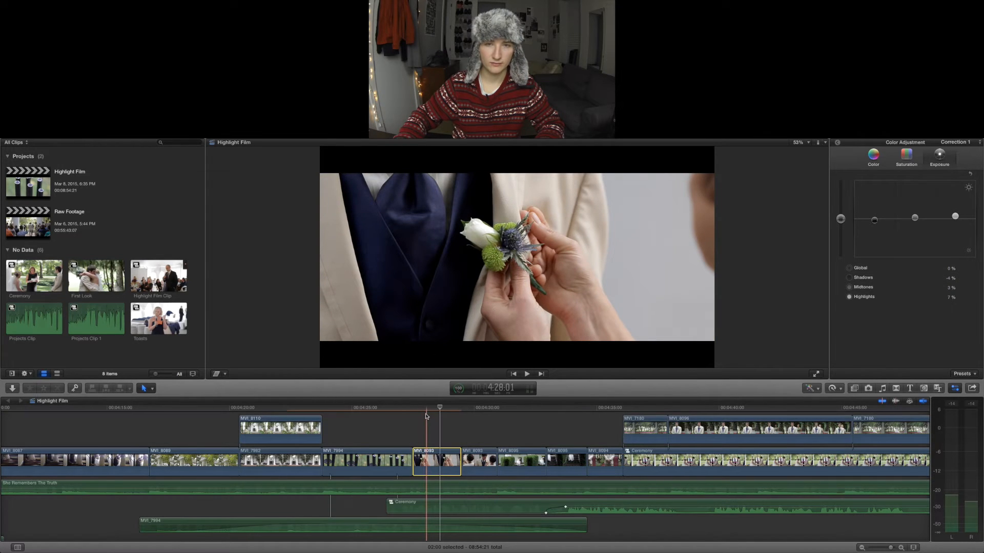
- Play on to the boutonniere-pinning shot of the groom at about 4:30, slip its footage within the clip, and return to about 4:29
key(space)
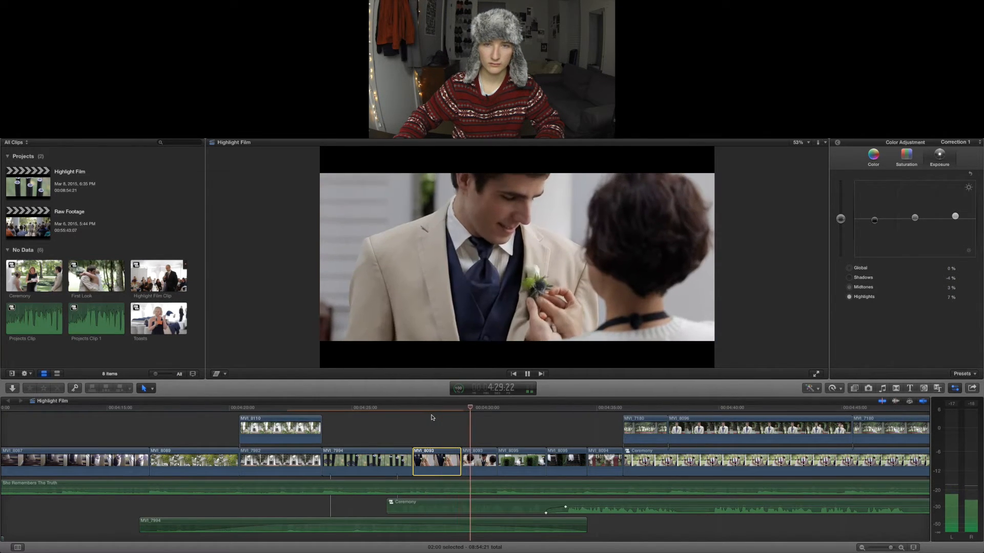
key(space)
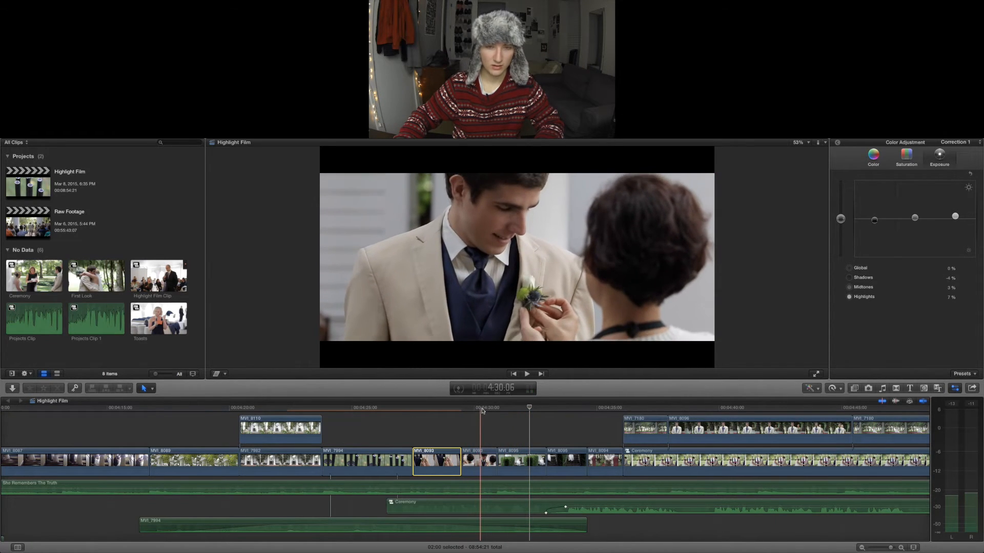
key(t)
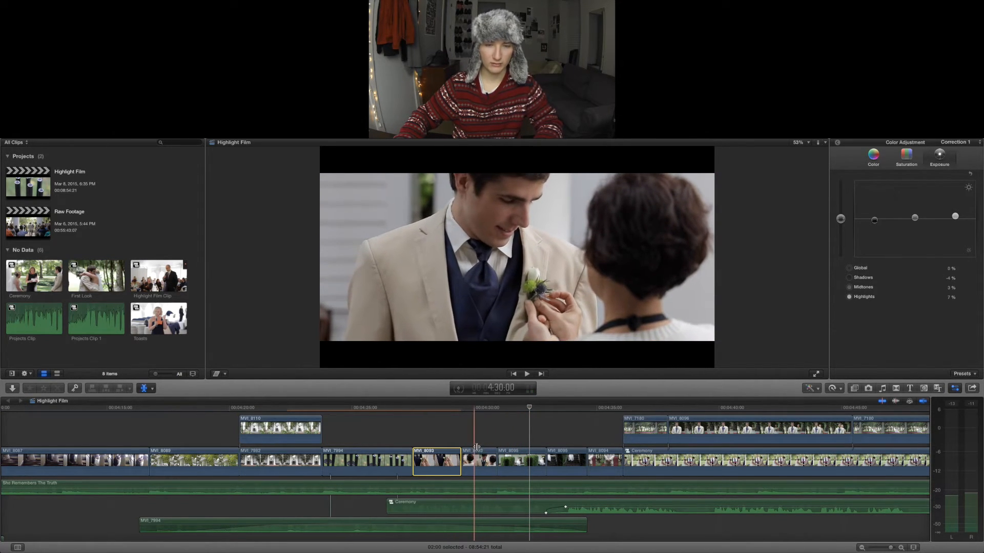
mouse_move(480, 457)
mouse_down()
mouse_move(506, 457)
mouse_move(496, 458)
mouse_up()
key(a)
click(450, 408)
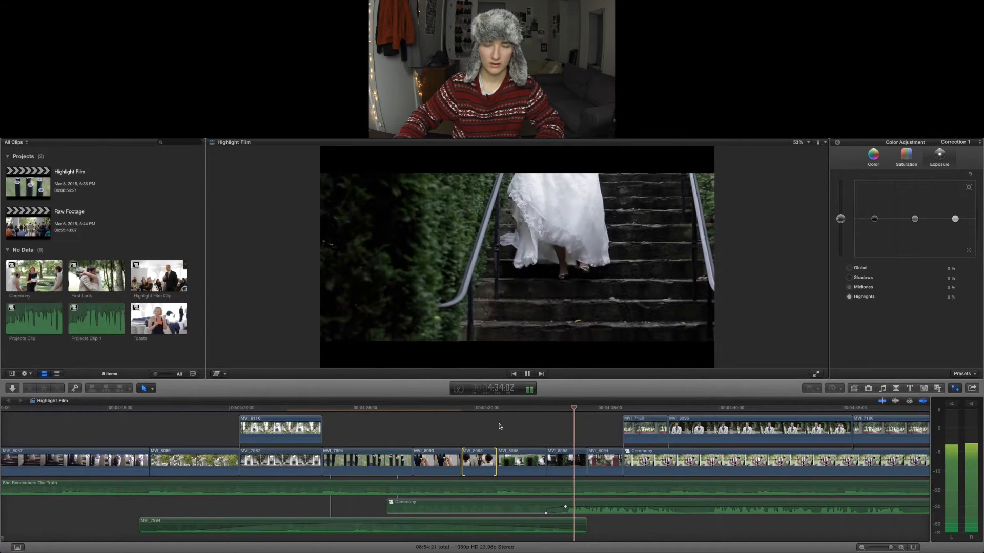
- Play on through the staircase shots, return to the bride on the porch at about 4:31 and enable stabilization for that clip
key(space)
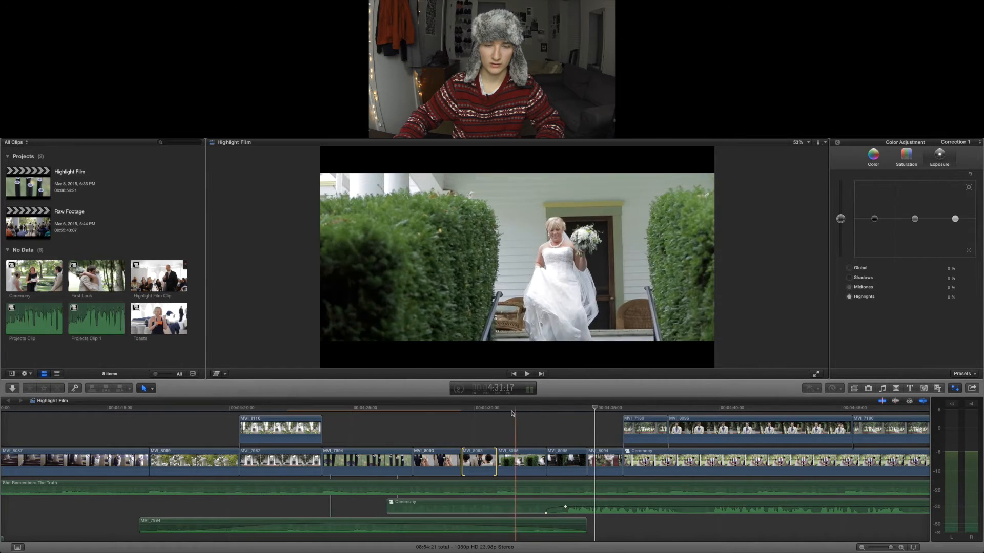
key(space)
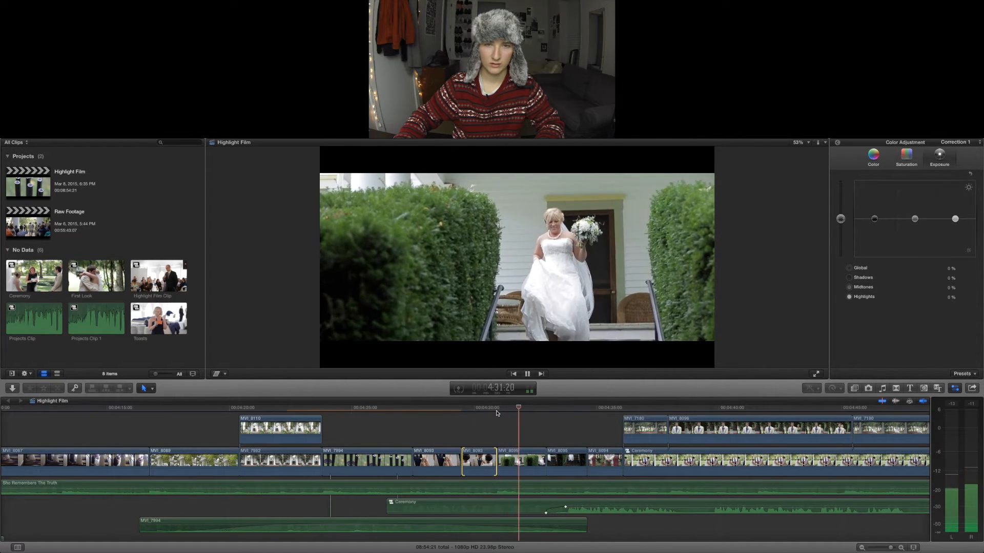
click(512, 461)
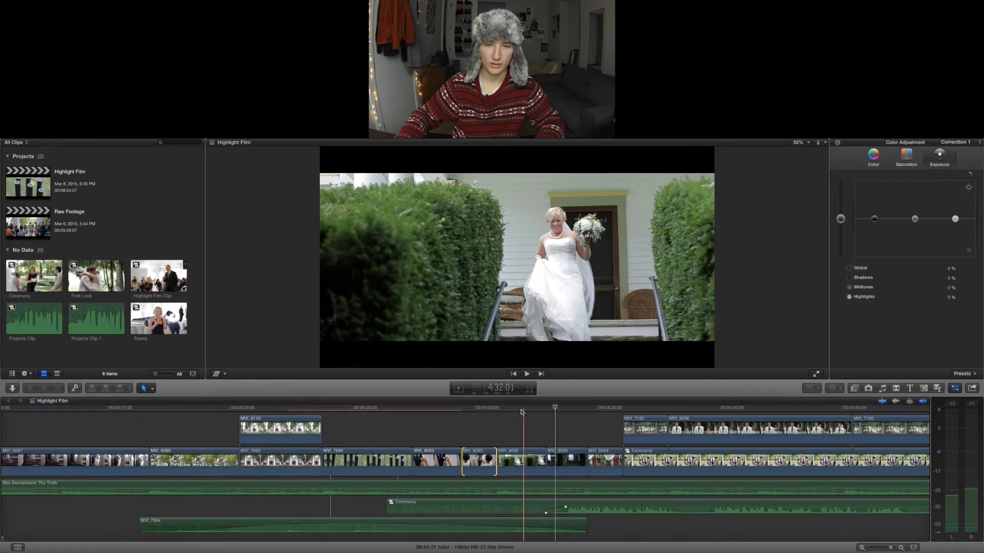
key(space)
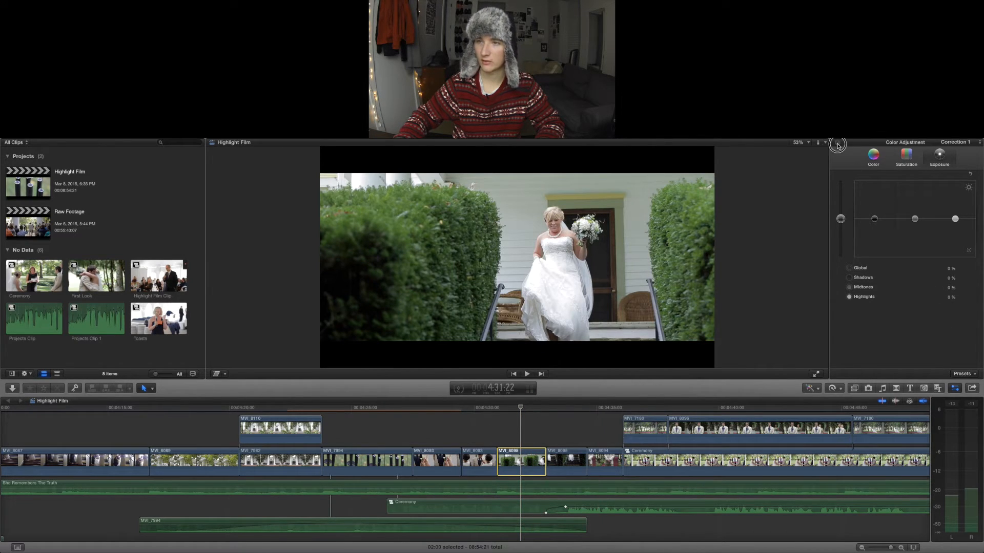
key(super+6)
click(839, 363)
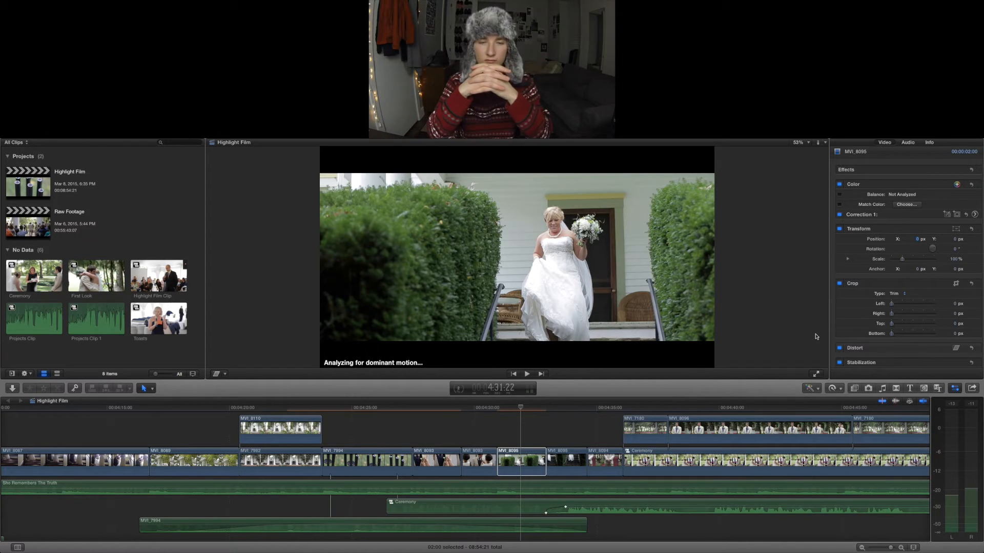
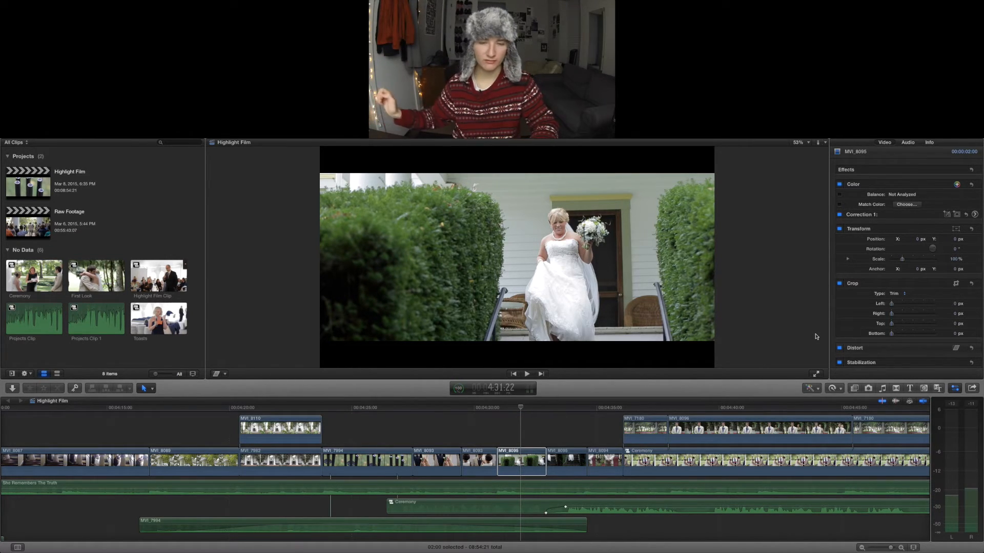
- Replay the preceding shots and enable stabilization for the clip of the bride's dress descending the stairs at about 4:33
key(Up)
key(Up)
key(space)
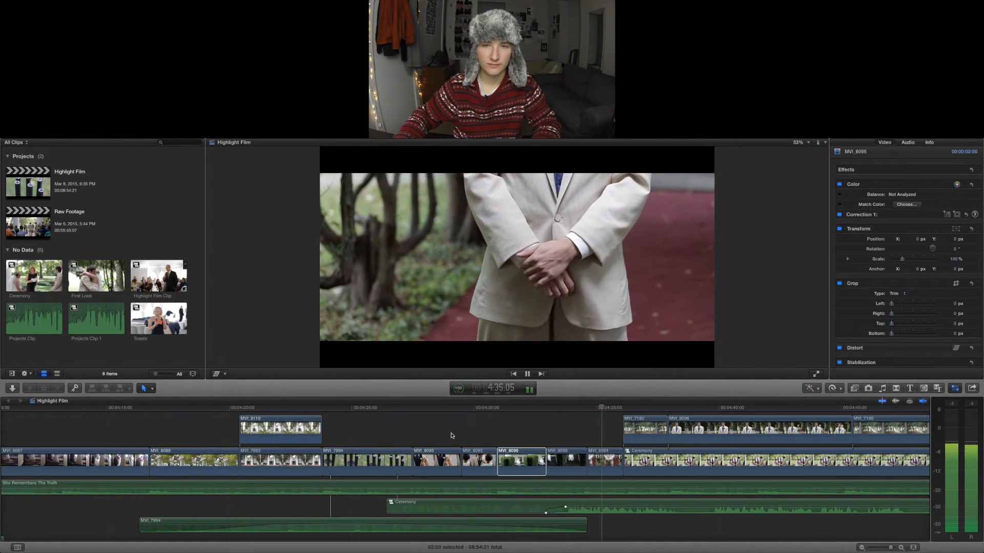
key(space)
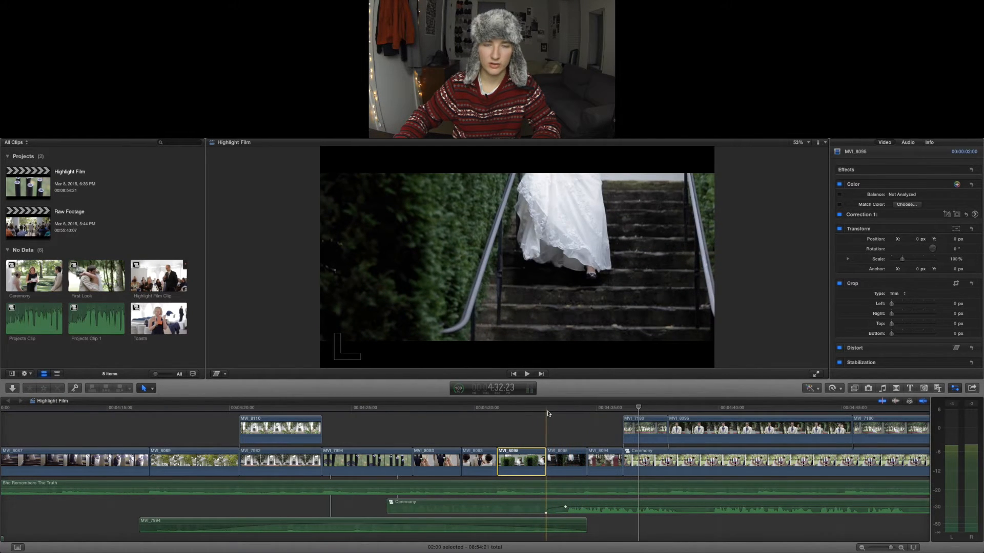
key(space)
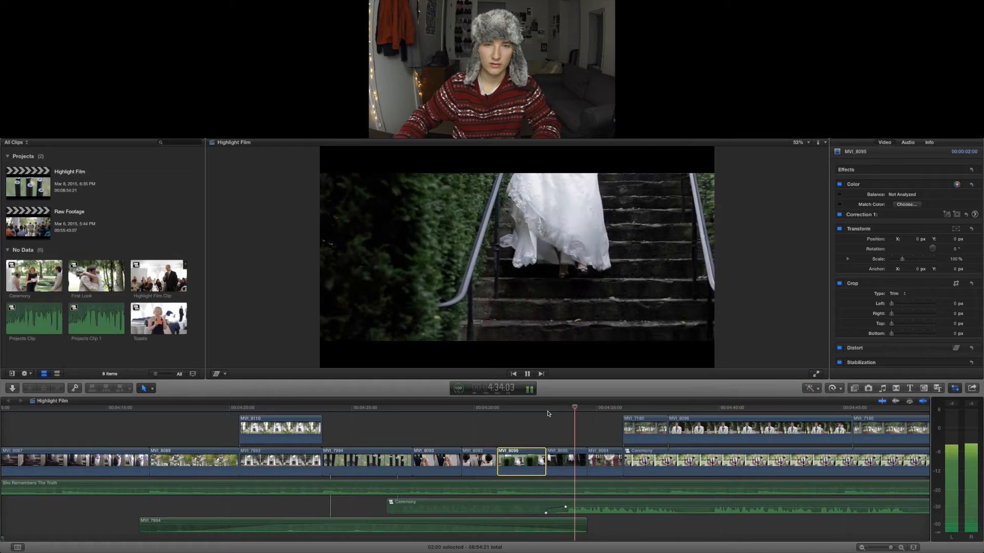
click(565, 461)
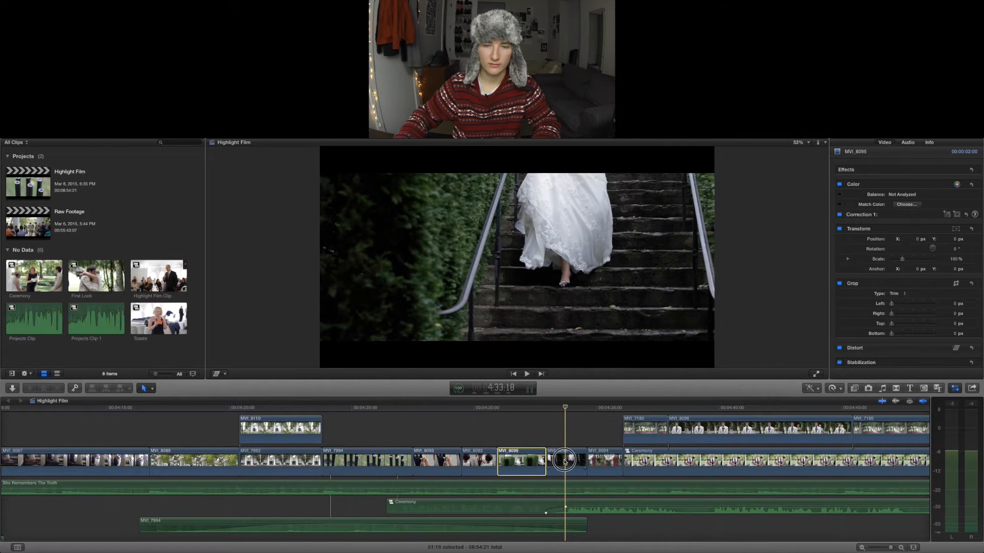
scroll(858, 348, down, 3)
click(840, 326)
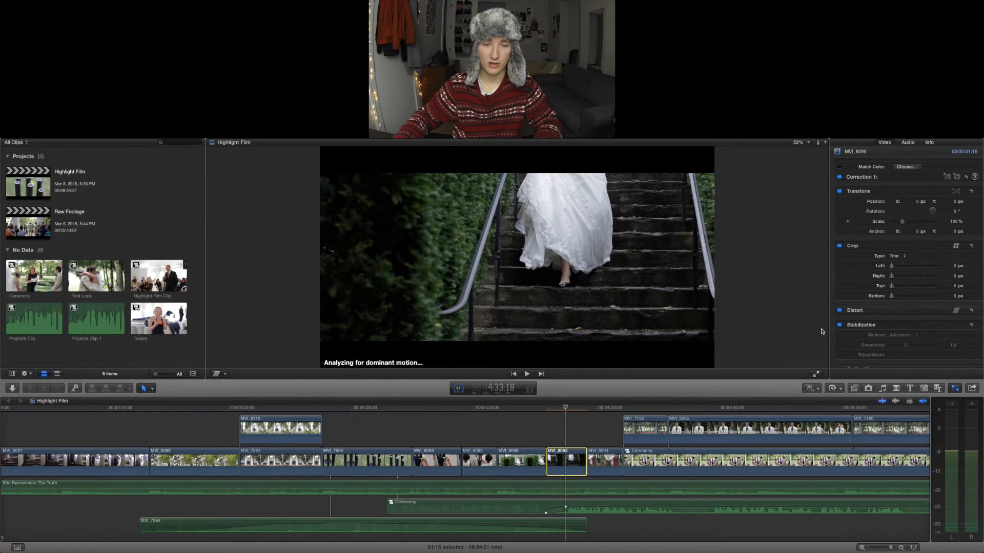
- Replay from about 4:32 and correct the groom's folded-hands clip: shadows -1%, slightly raised highlights and midtone color slightly negative at 210°
click(526, 409)
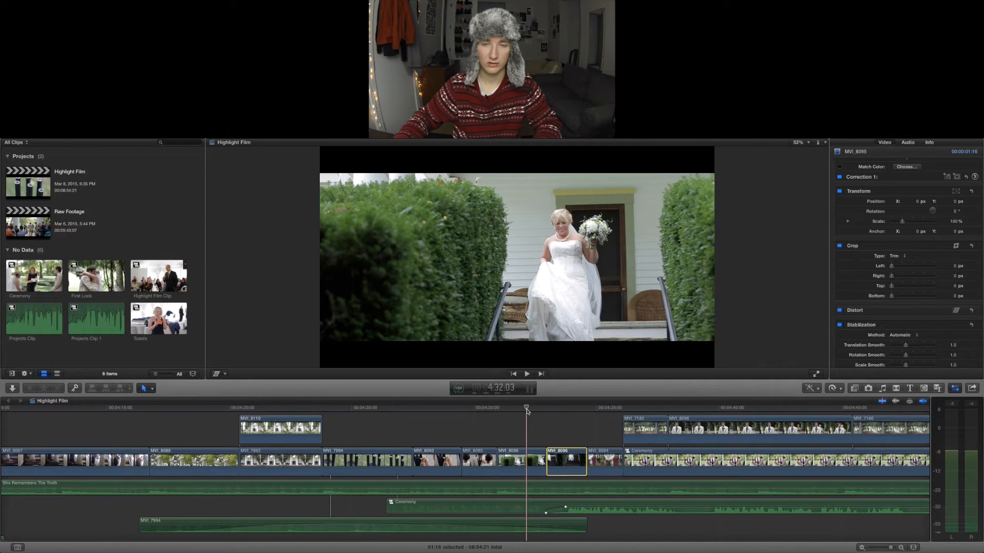
key(space)
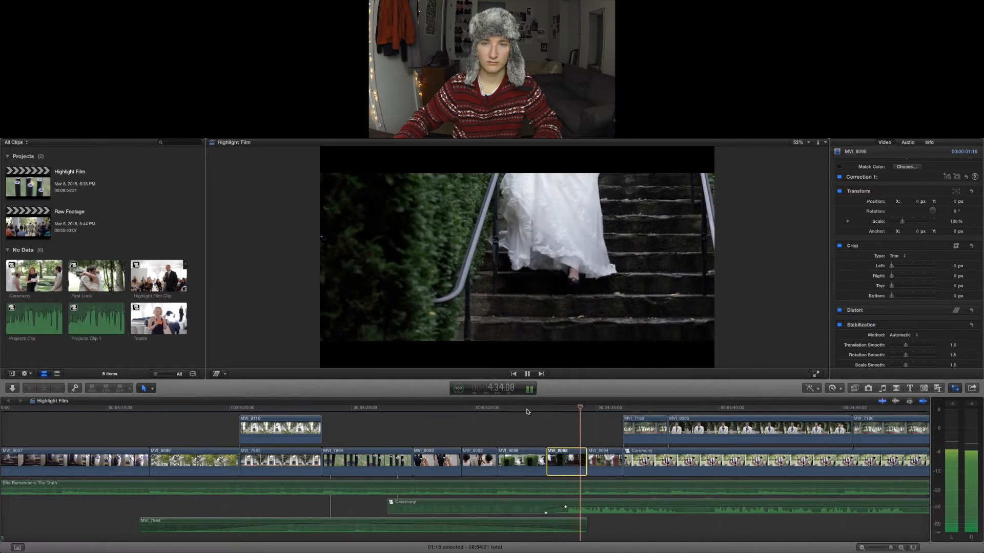
click(611, 410)
click(604, 460)
scroll(465, 450, right, 4)
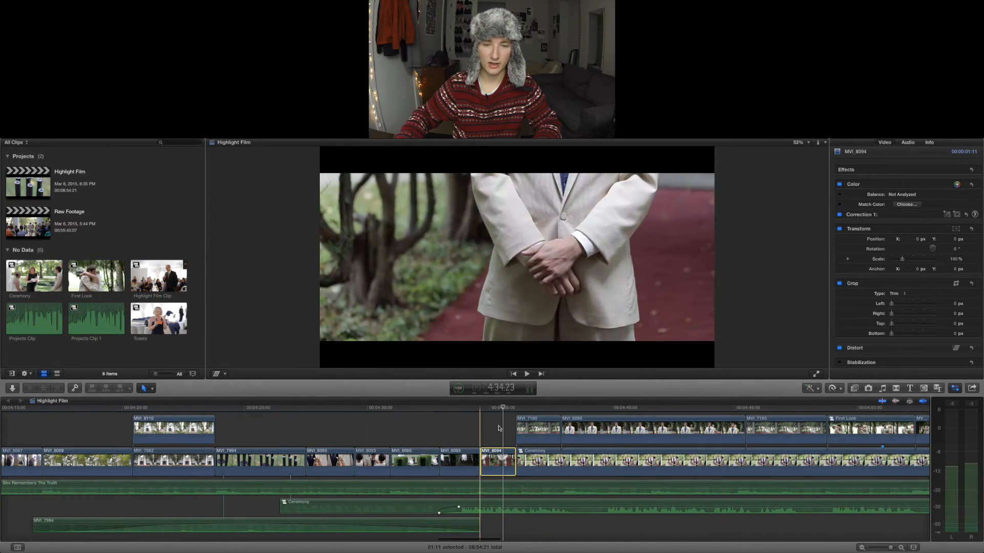
click(975, 216)
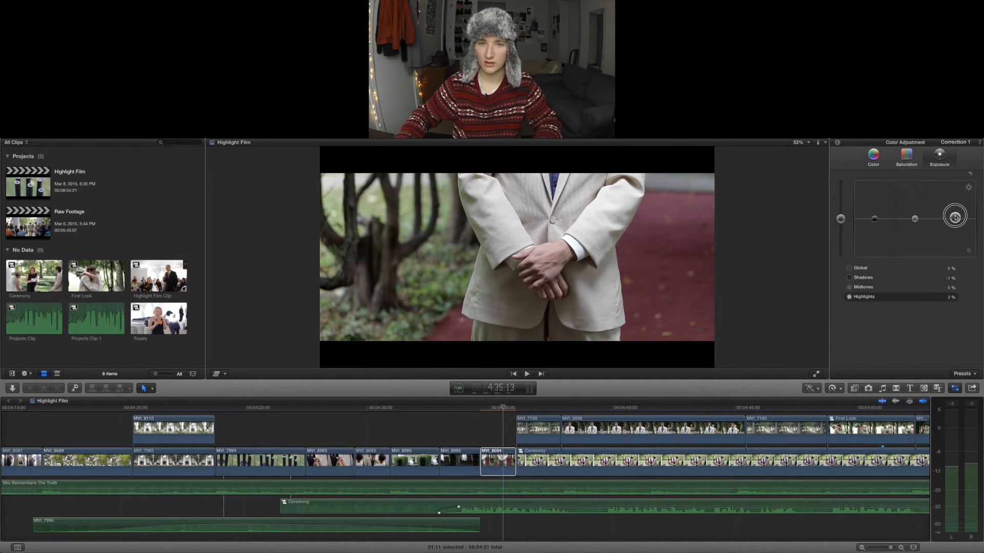
click(872, 156)
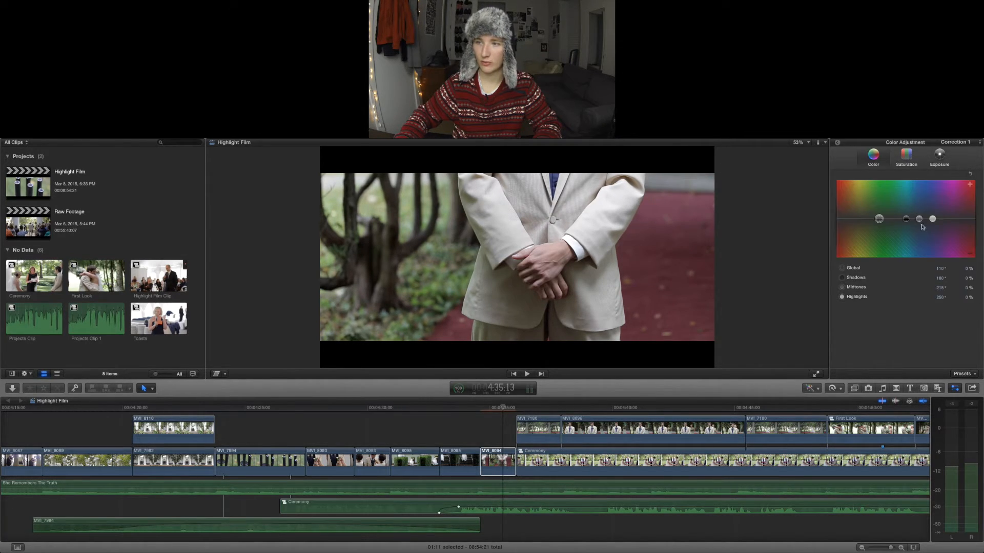
drag(919, 222, 918, 224)
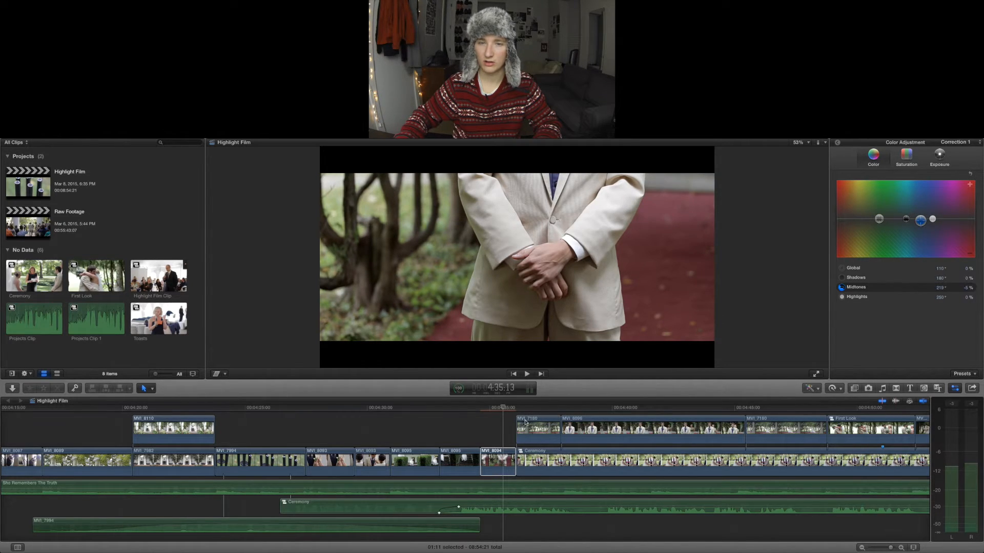
- Play on to about 4:42, return to the wide shot of the waiting groom at about 4:36 and set shadows to -9% with raised highlights
click(475, 409)
key(space)
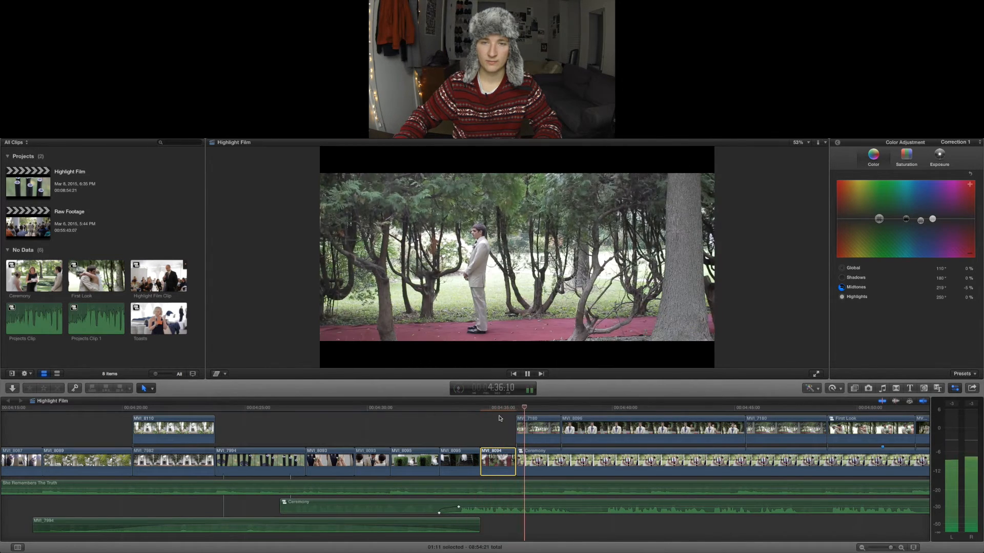
scroll(500, 417, right, 3)
key(space)
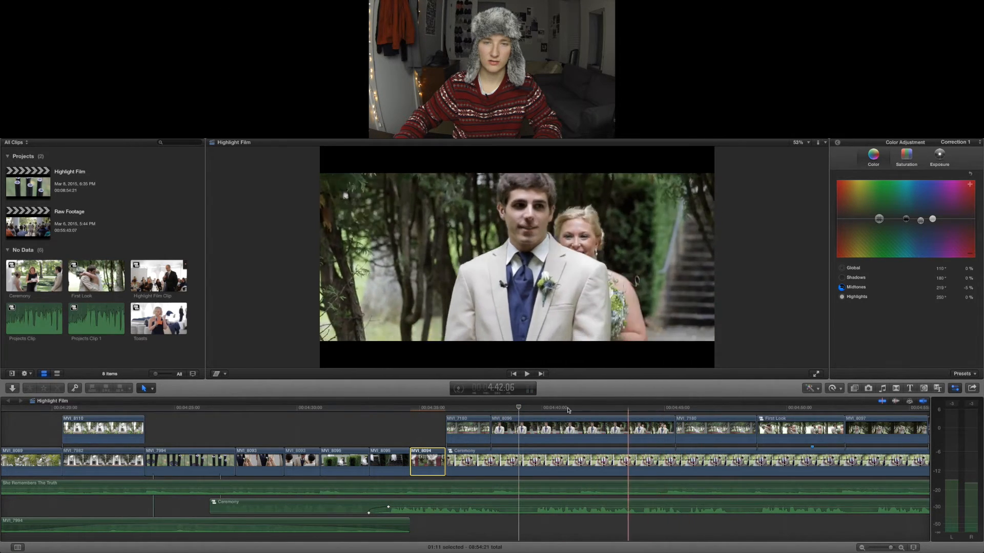
click(467, 410)
click(469, 426)
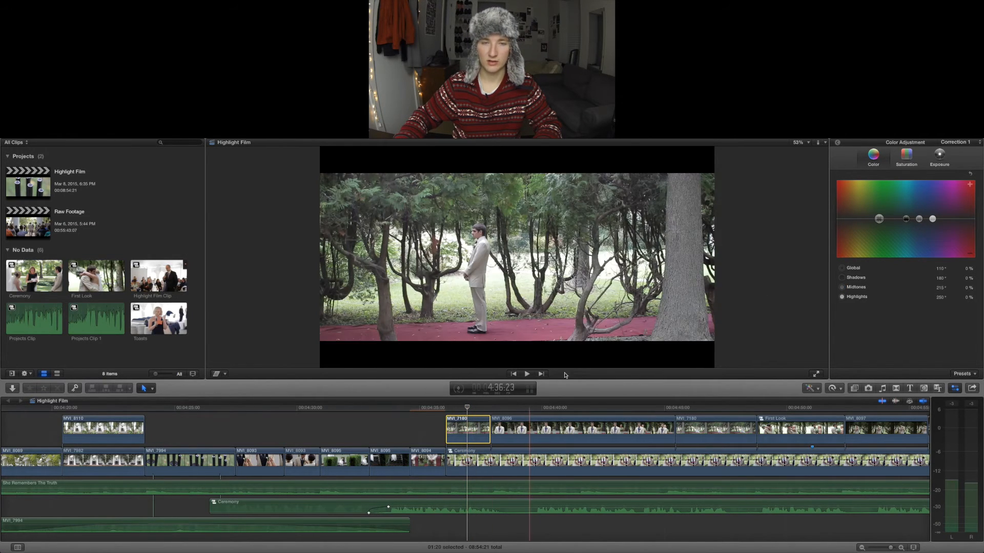
click(940, 154)
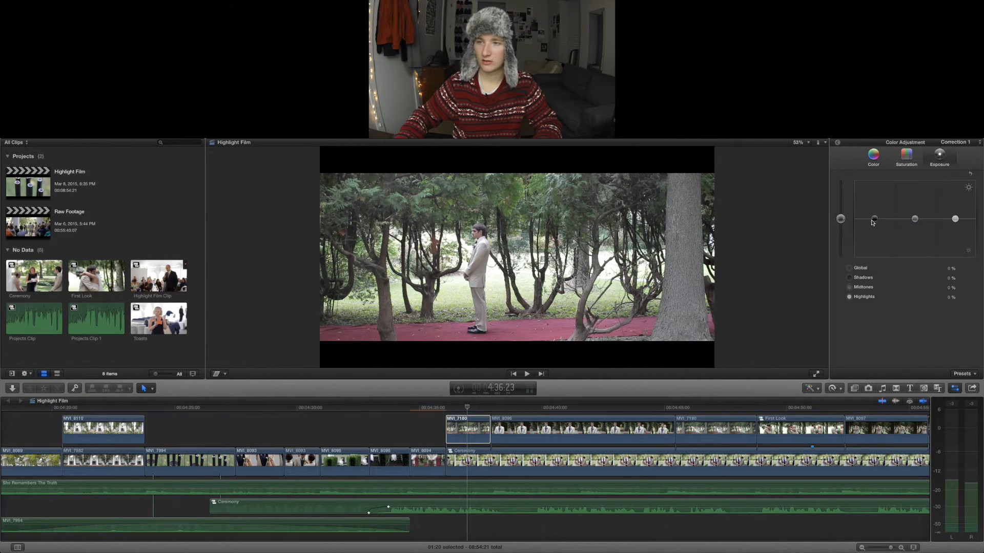
click(875, 220)
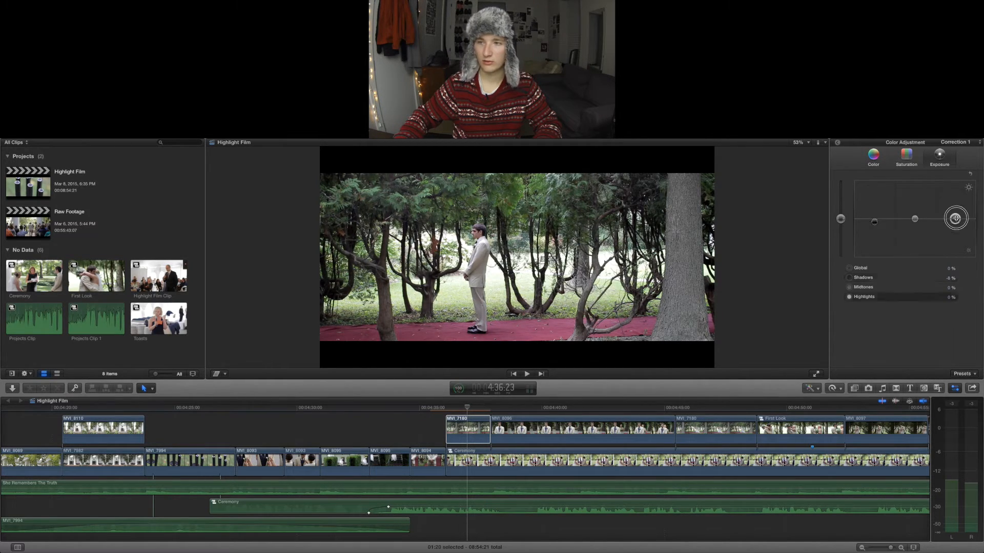
drag(955, 219, 955, 215)
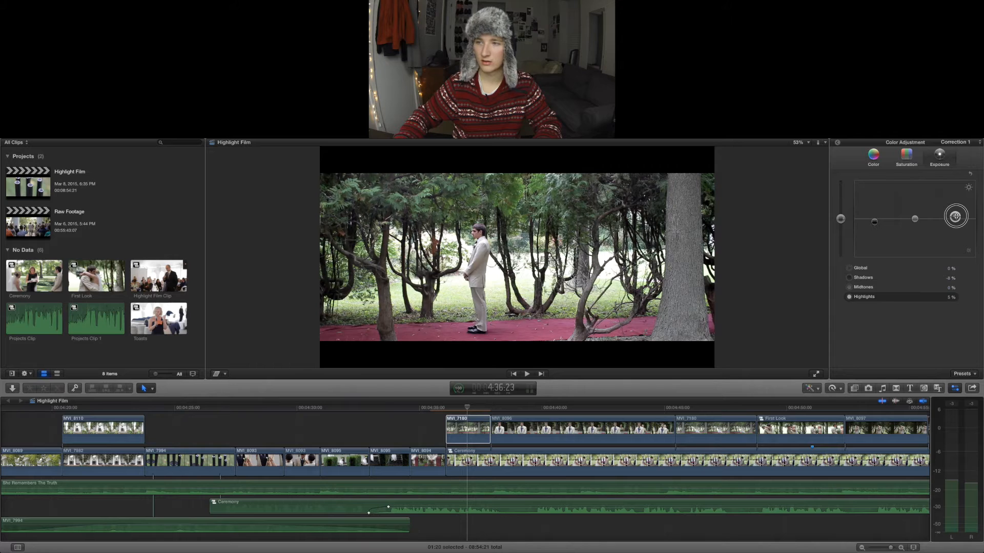
click(877, 225)
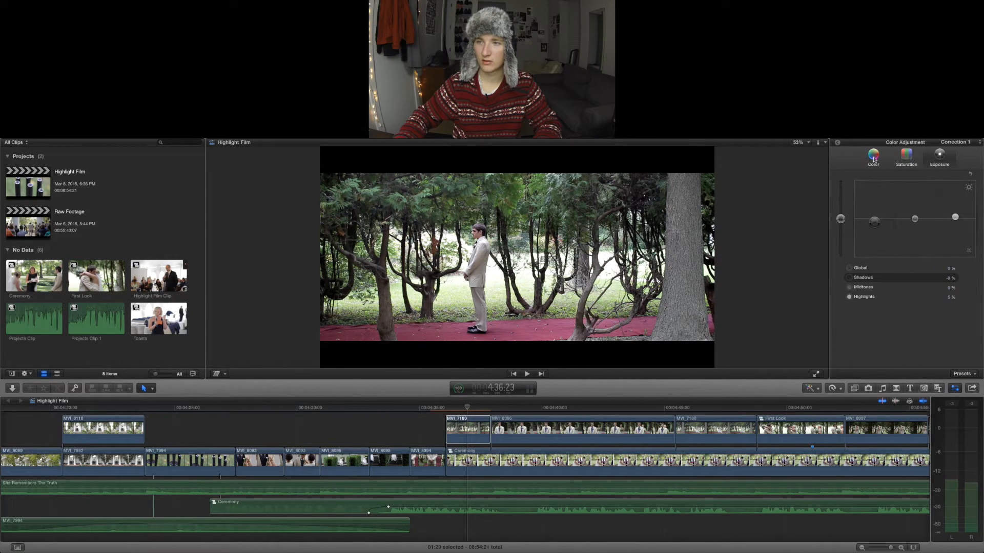
- Shift the wide groom shot's midtone color slightly negative in the blue range and set its global saturation to 10%
click(905, 160)
click(875, 163)
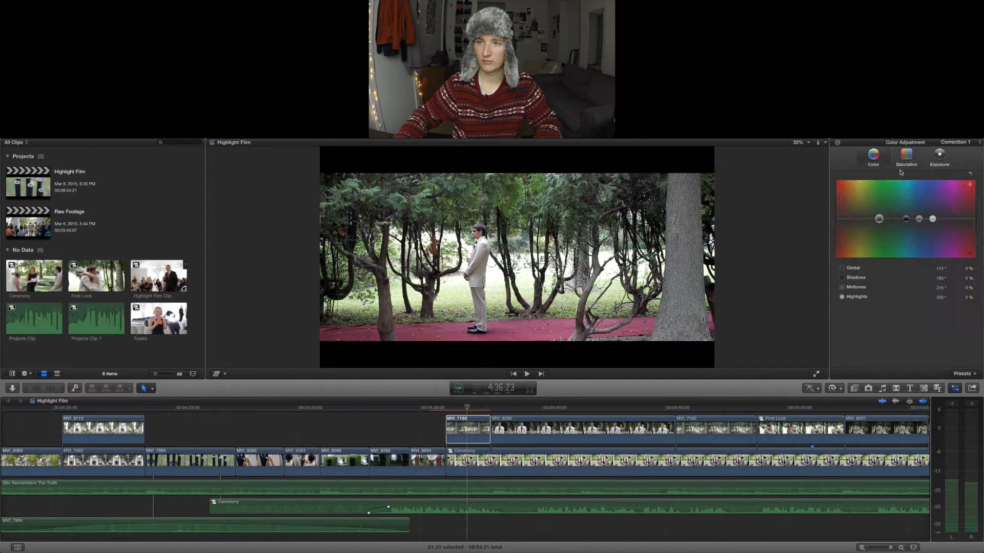
drag(920, 220, 920, 221)
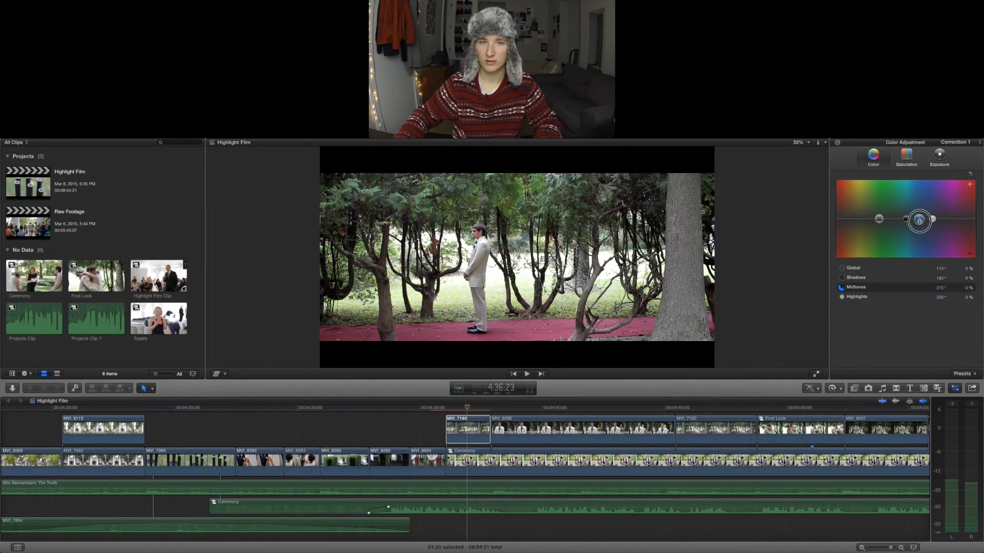
click(908, 160)
drag(841, 219, 840, 215)
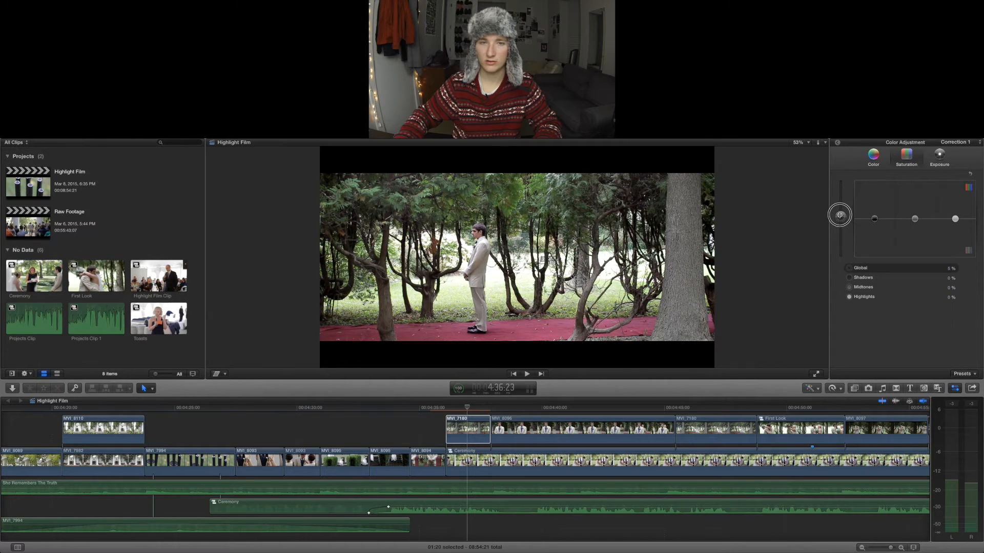
- Toggle the wide groom shot's color correction off and on to compare before and after, and reopen its color adjustment settings
click(838, 143)
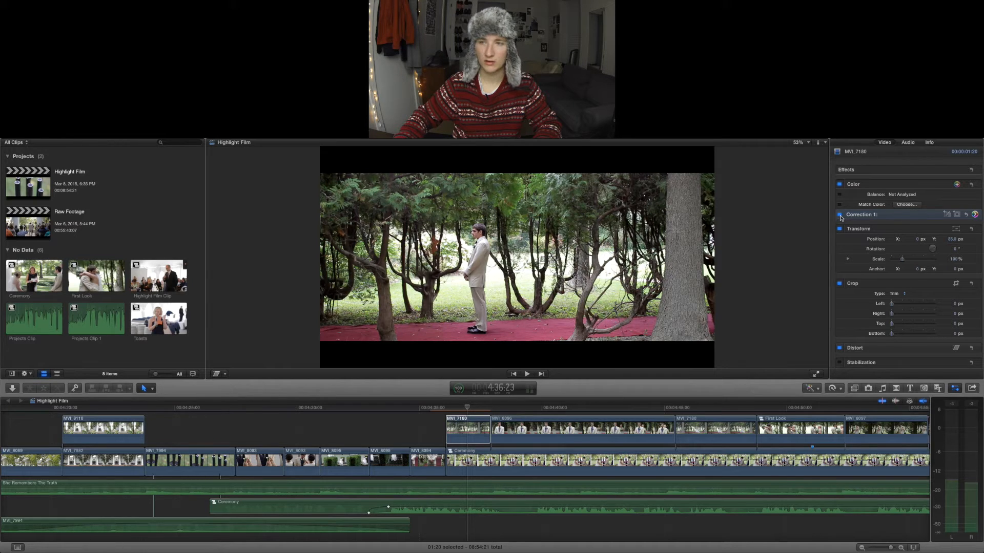
click(840, 215)
click(840, 215)
click(840, 215)
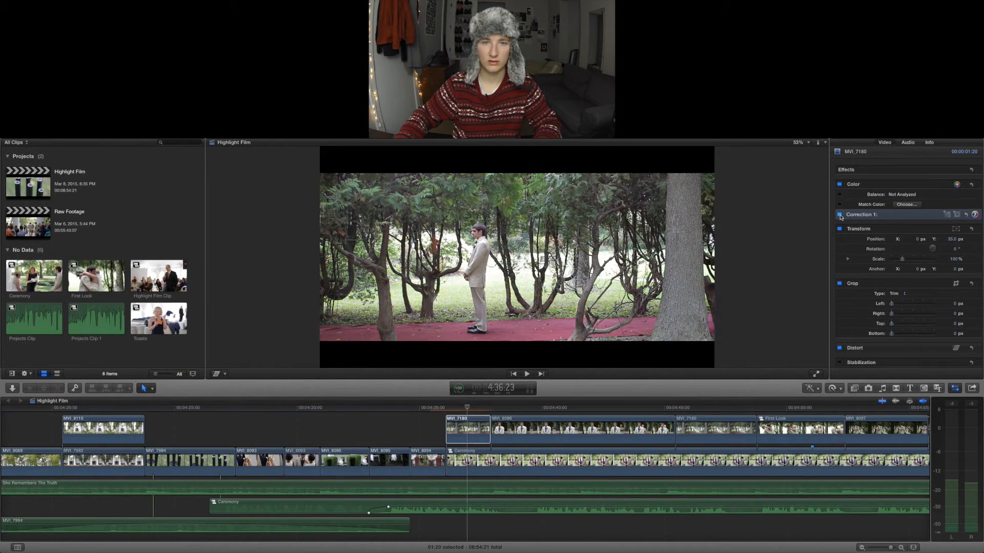
click(840, 215)
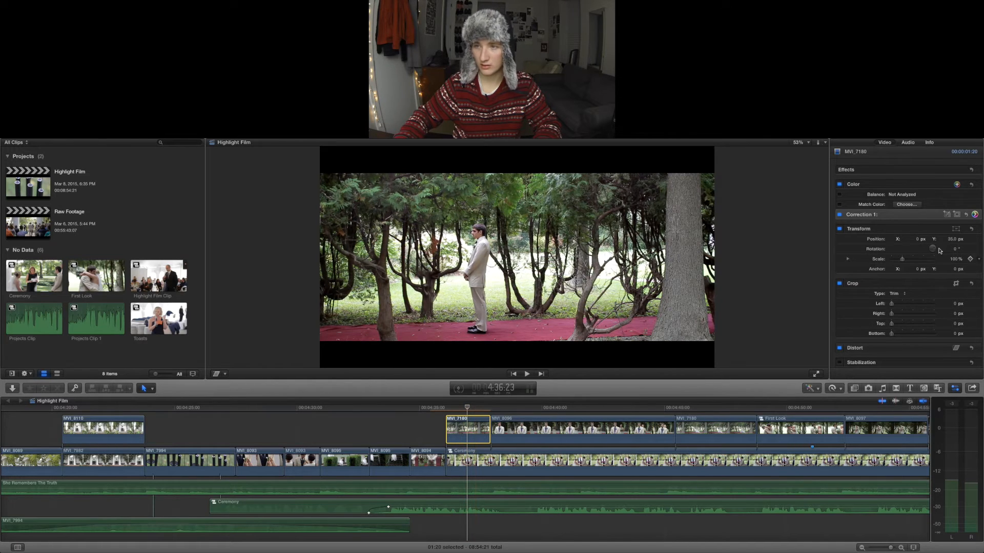
click(974, 218)
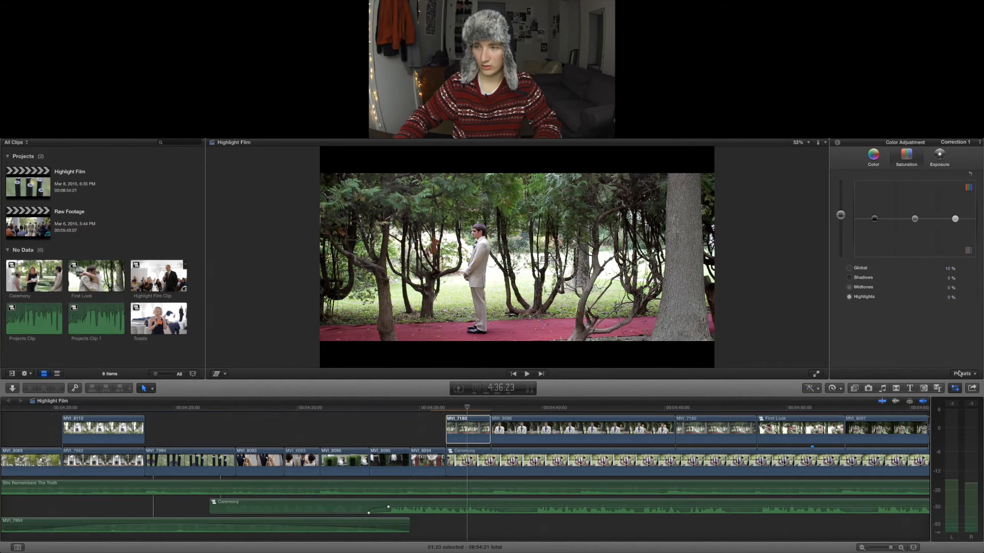
- Save the wide groom shot's color correction as a preset named "First Look" followed by the couple's name
click(960, 375)
click(955, 383)
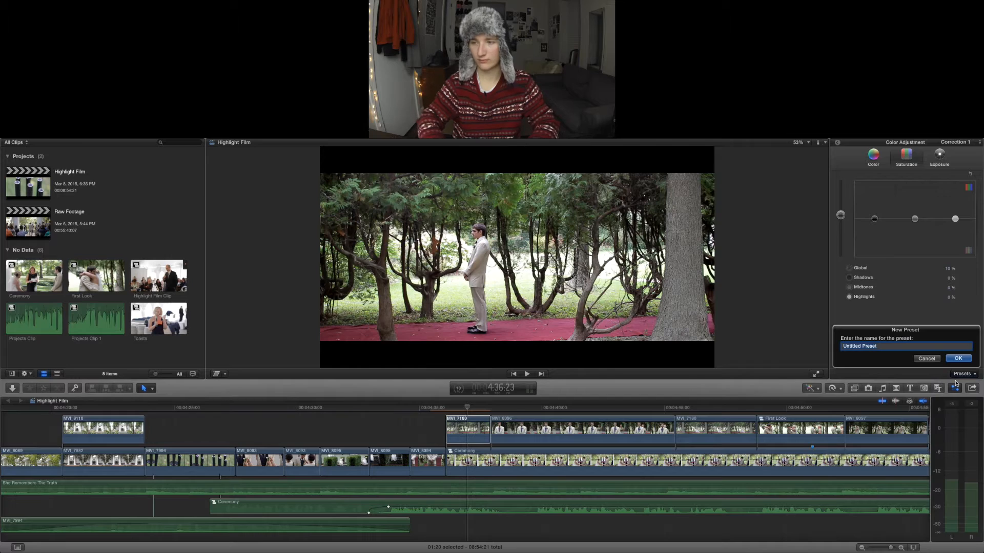
text(First Look Conra)
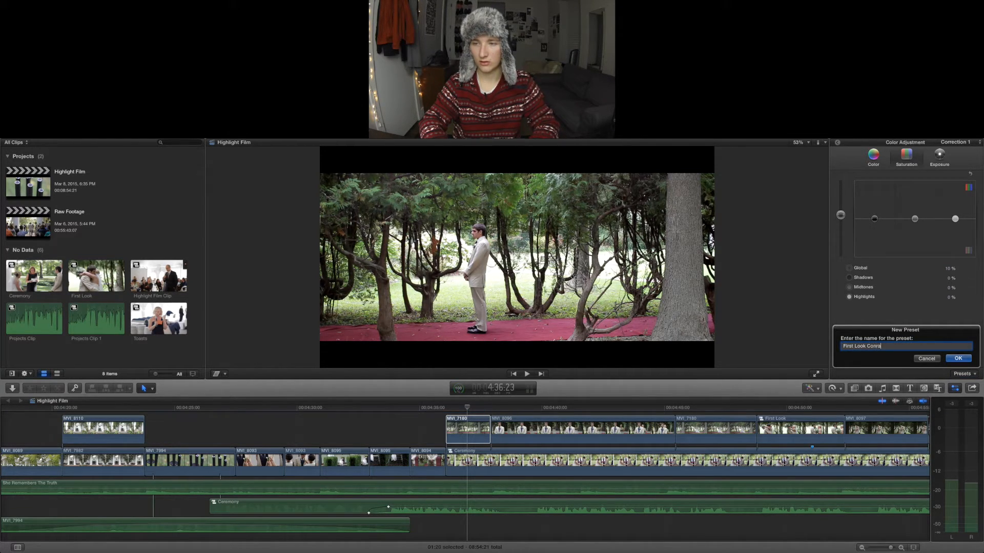
key(Return)
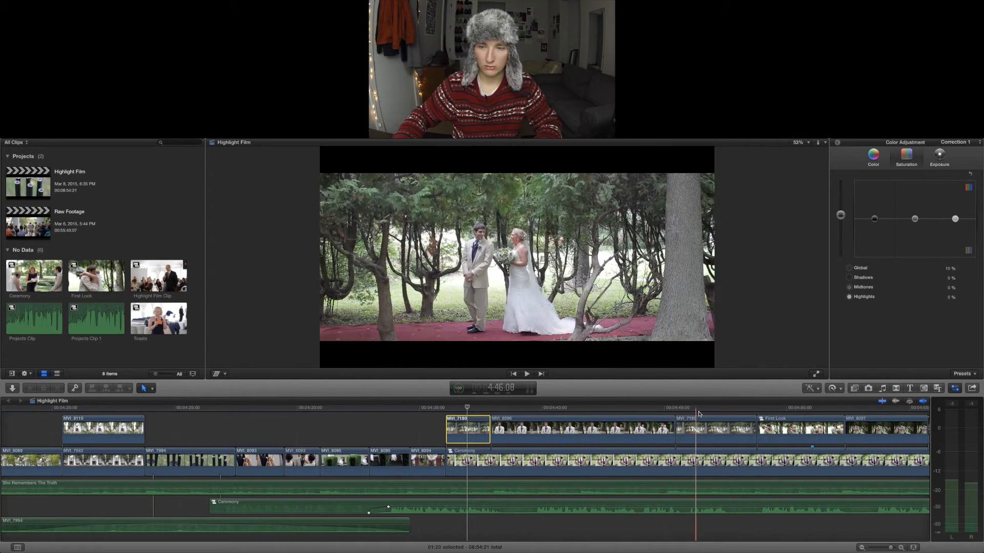
- Apply the saved First Look preset to the wide shot of the couple at about 4:46 and play it back
click(964, 374)
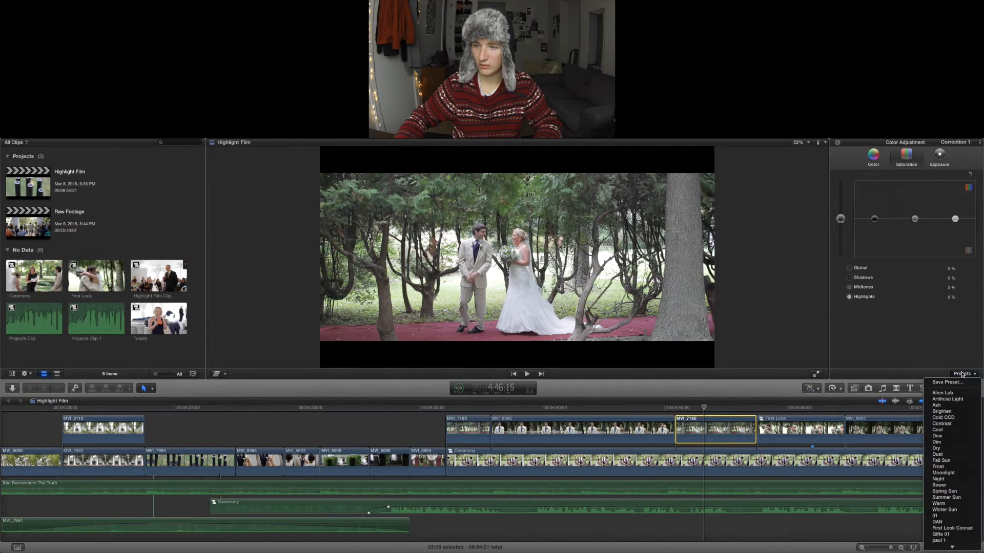
click(952, 528)
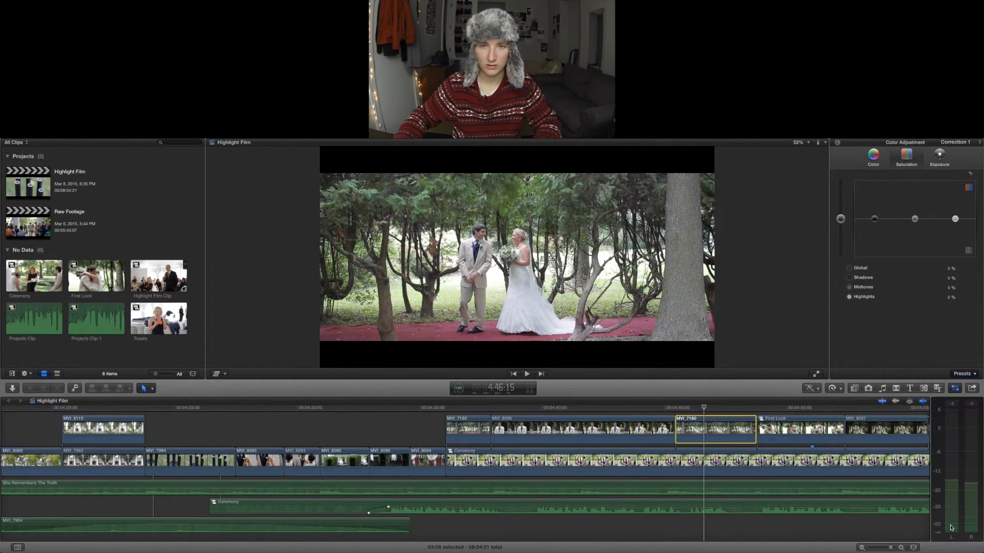
key(space)
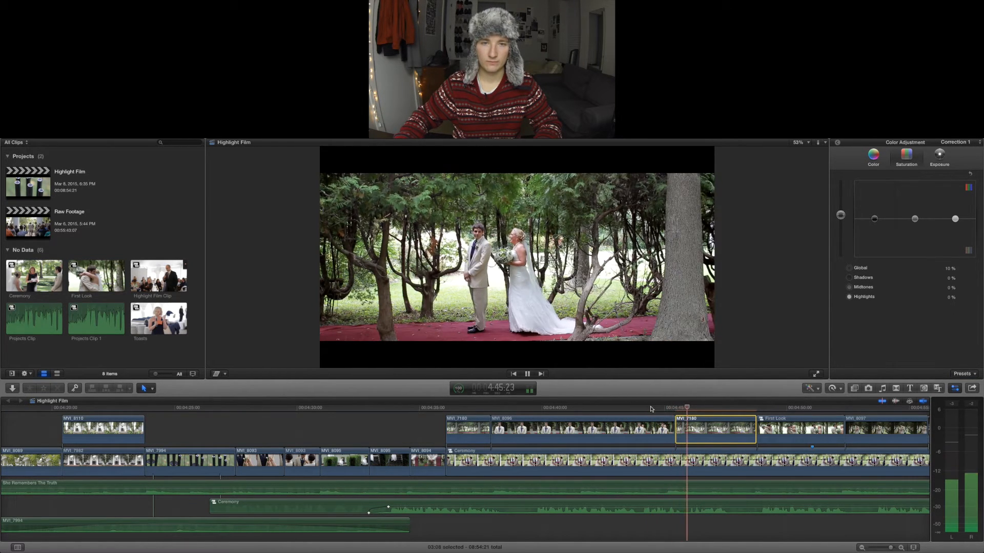
- Play on to about 4:52, return to the embrace clip at about 4:50 and set shadows -4% and midtone color -3% at 210°
scroll(653, 415, right, 3)
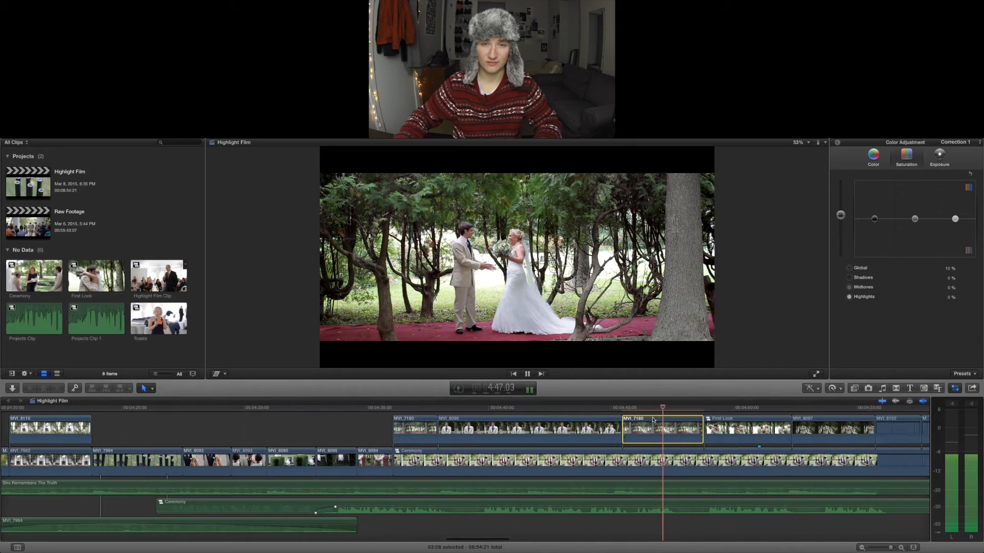
scroll(652, 420, right, 5)
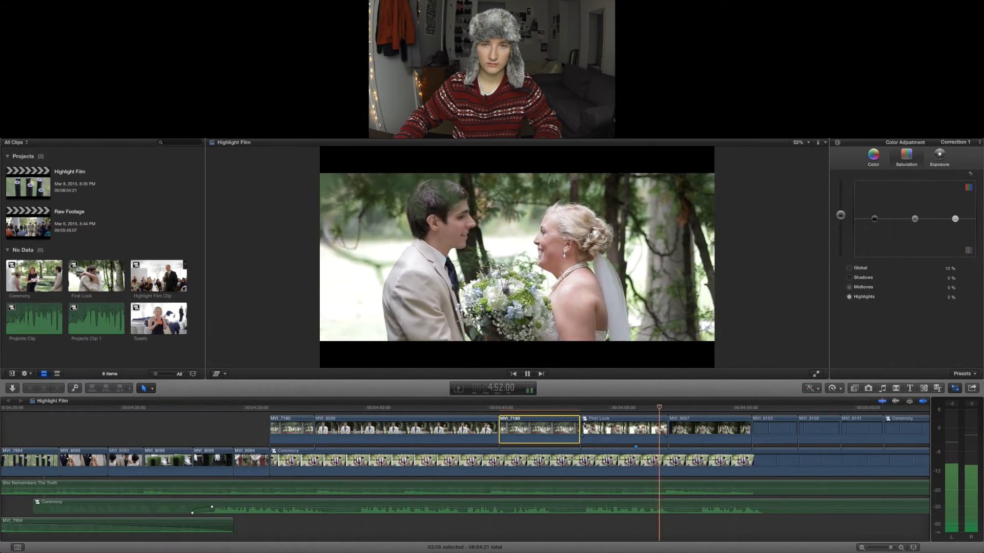
key(space)
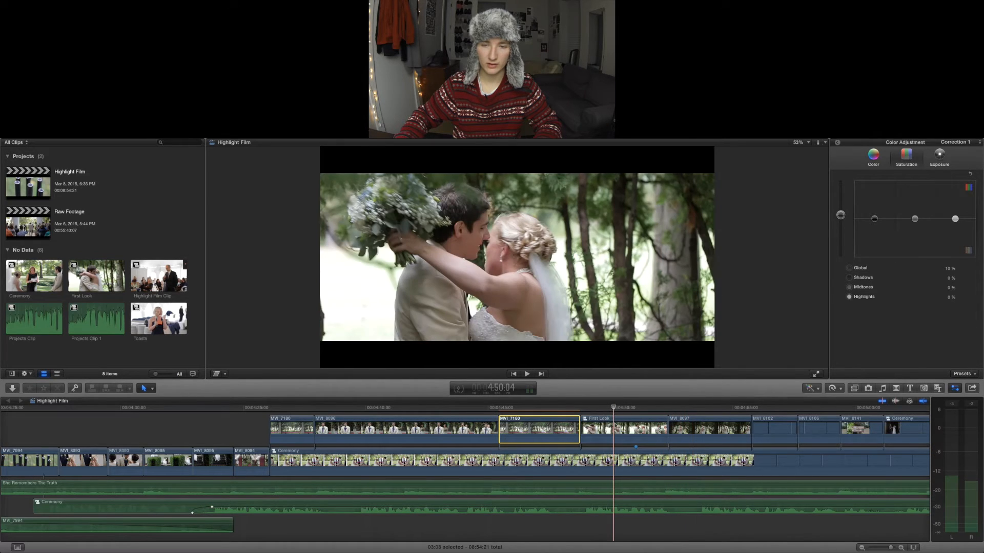
click(615, 427)
click(935, 160)
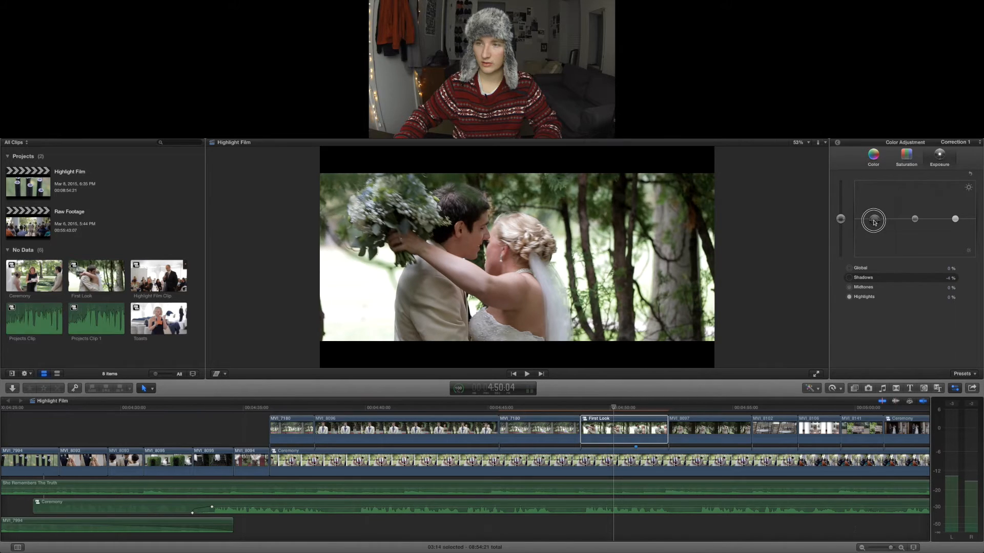
click(877, 159)
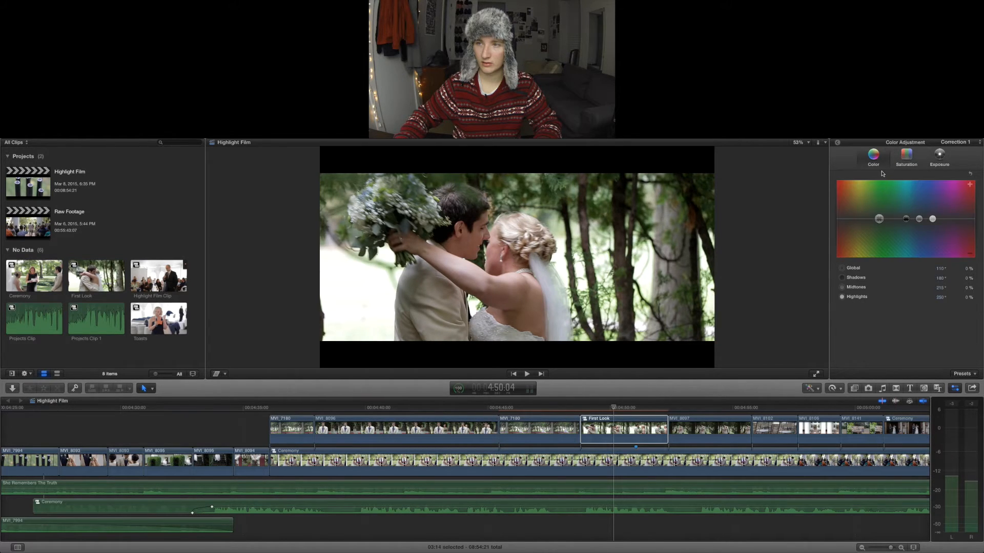
drag(919, 221, 920, 222)
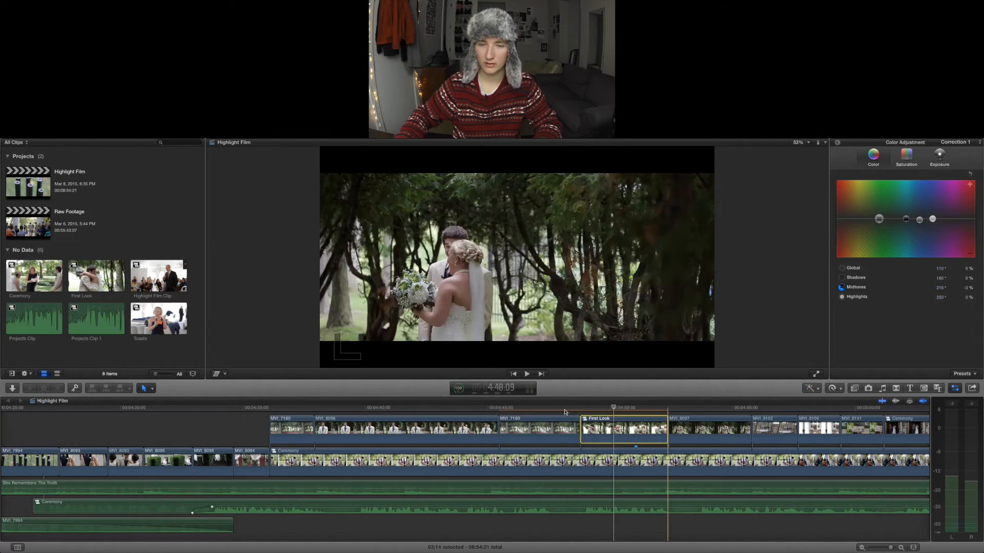
- Correct the flowered chair clip at about 4:56: shadows -2%, raised highlights and midtone color slightly negative at 217°
key(space)
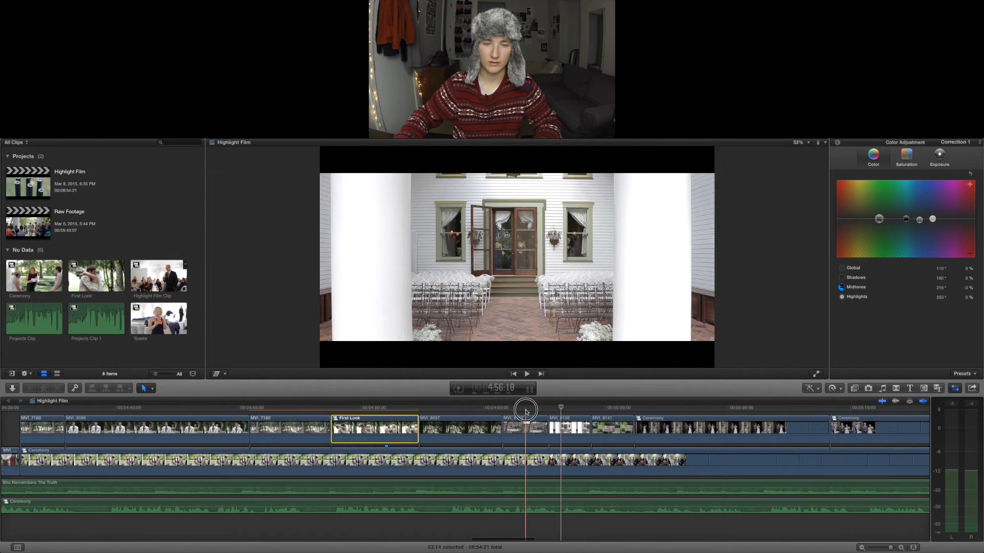
click(525, 428)
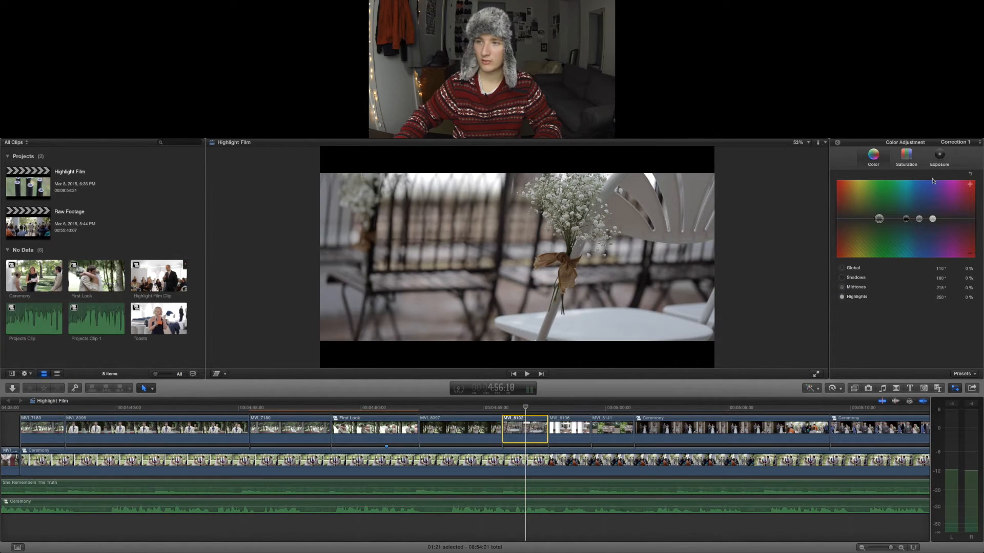
click(940, 159)
drag(957, 220, 954, 211)
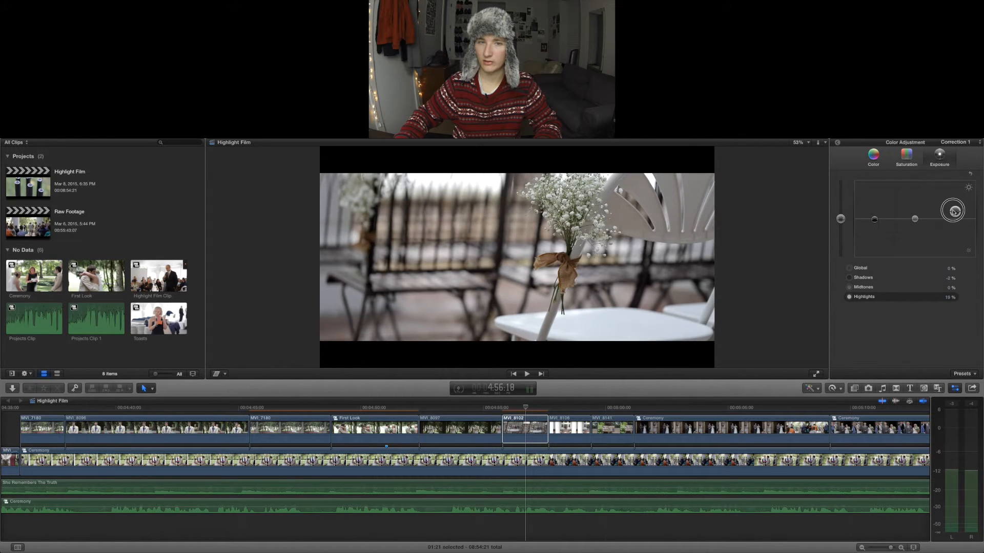
click(884, 156)
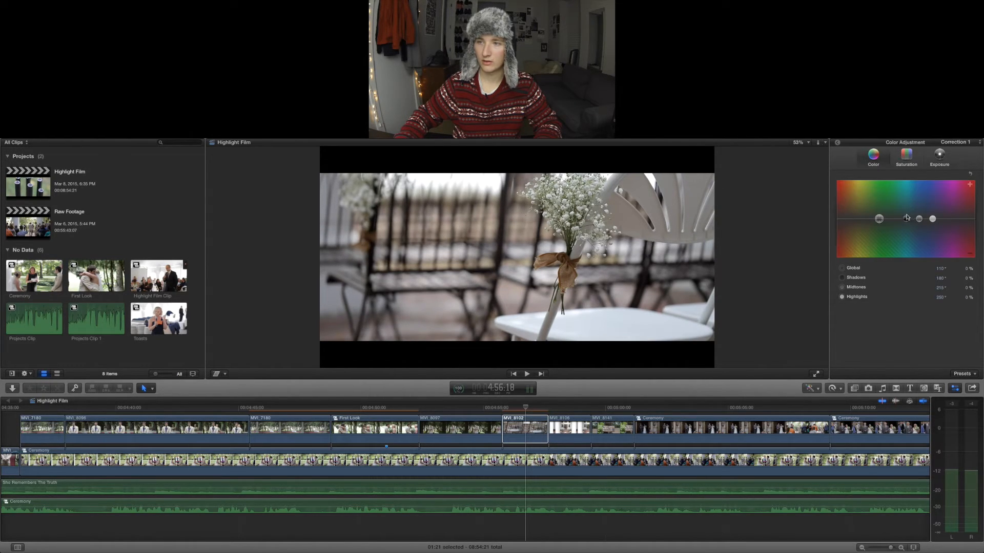
drag(919, 220, 920, 222)
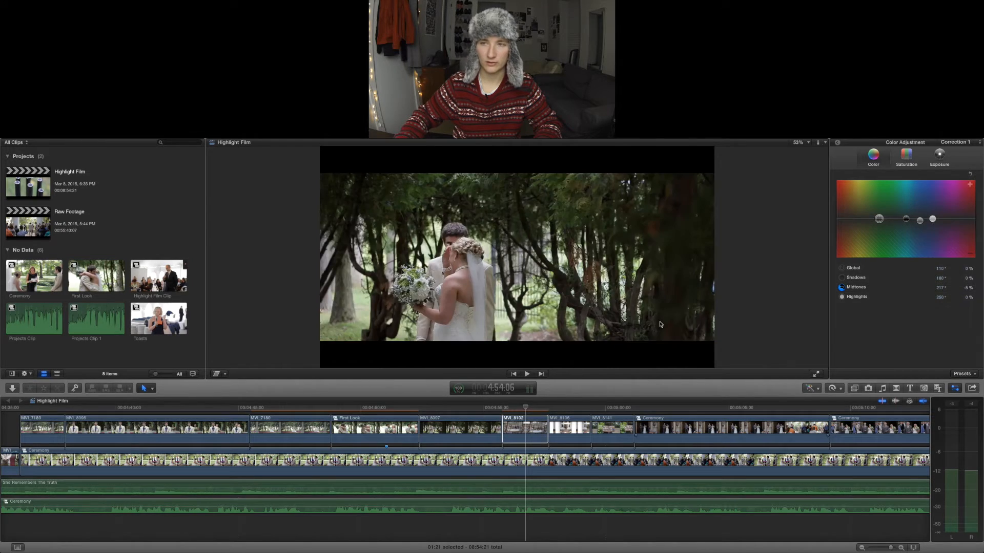
- Toggle the flowered chair clip's color correction off and on to compare before and after
click(837, 144)
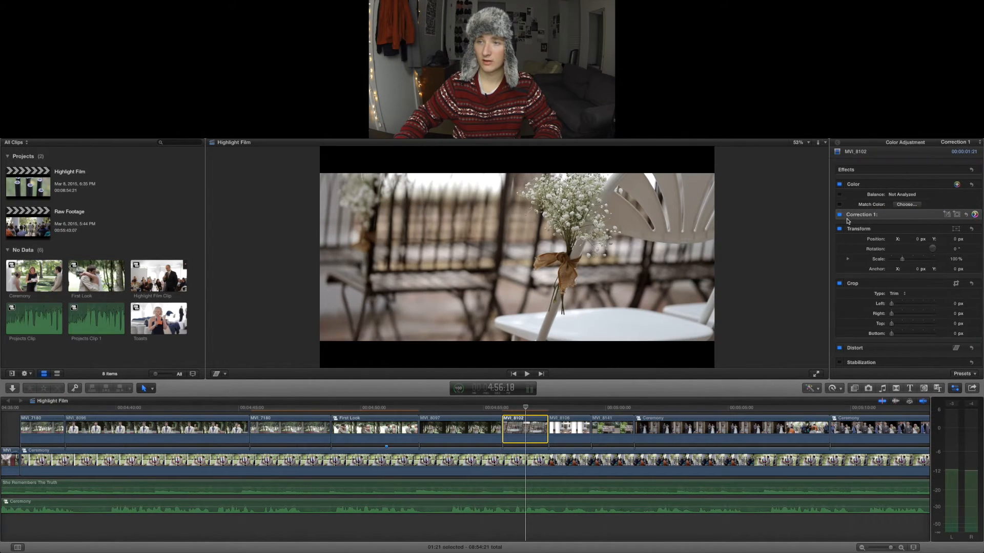
click(840, 215)
click(840, 216)
click(840, 215)
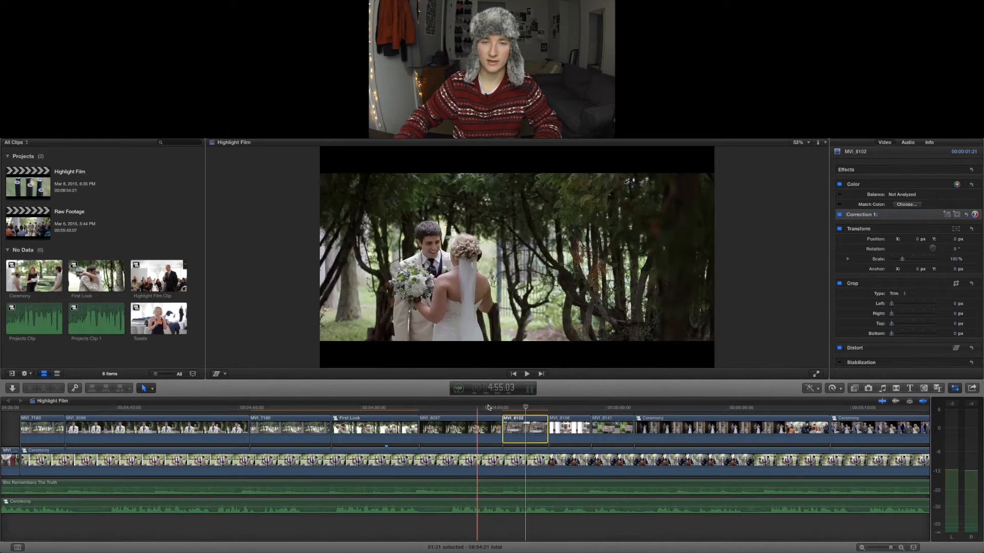
- Replay from about 4:55 to 4:59, return to the white house clip at about 4:58 and set shadows to -5% with slightly raised highlights
key(space)
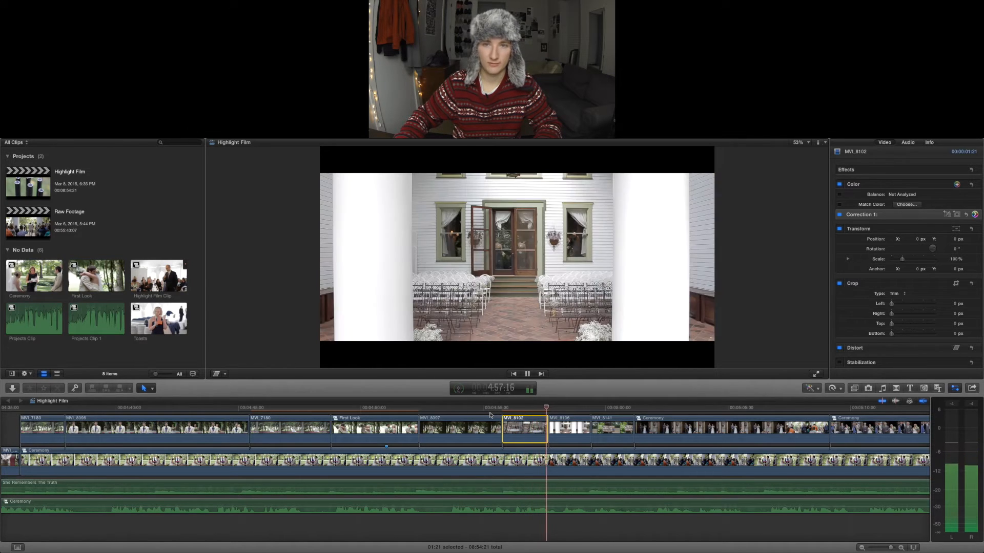
scroll(484, 415, right, 3)
click(490, 408)
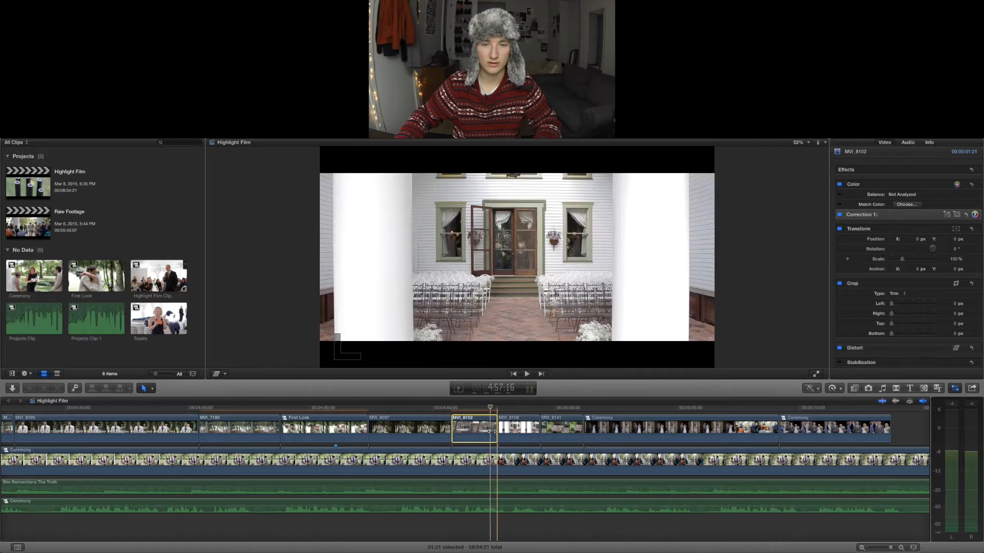
key(space)
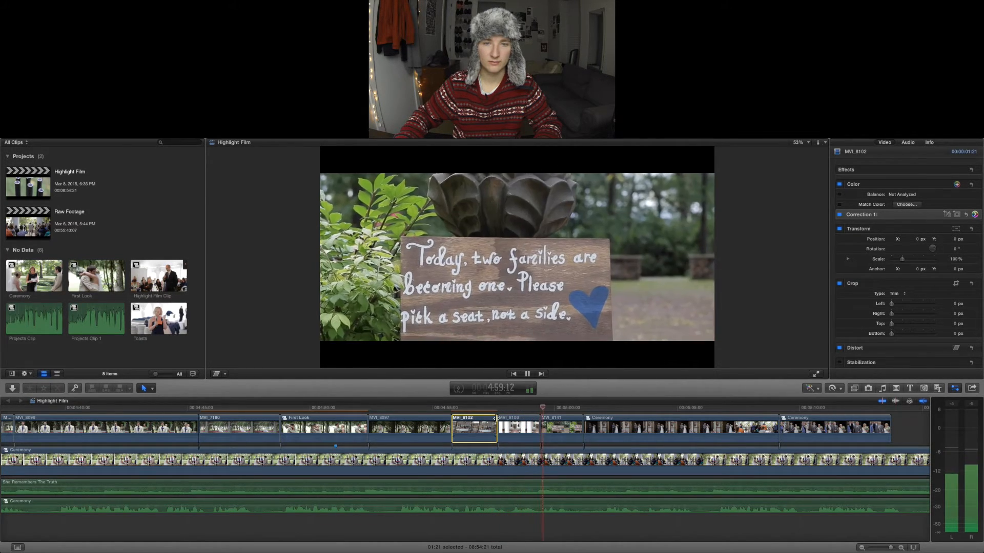
key(space)
click(524, 432)
click(975, 215)
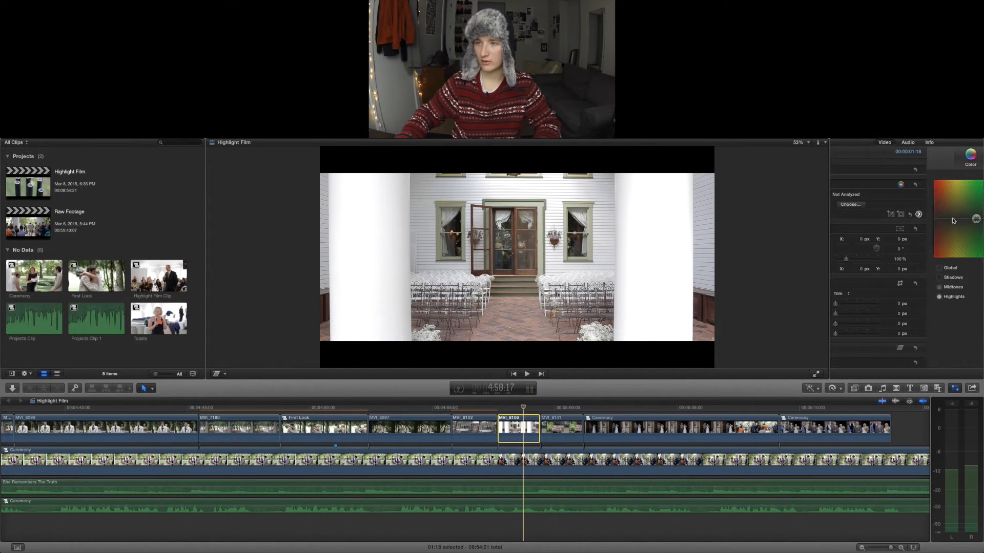
click(939, 155)
click(874, 219)
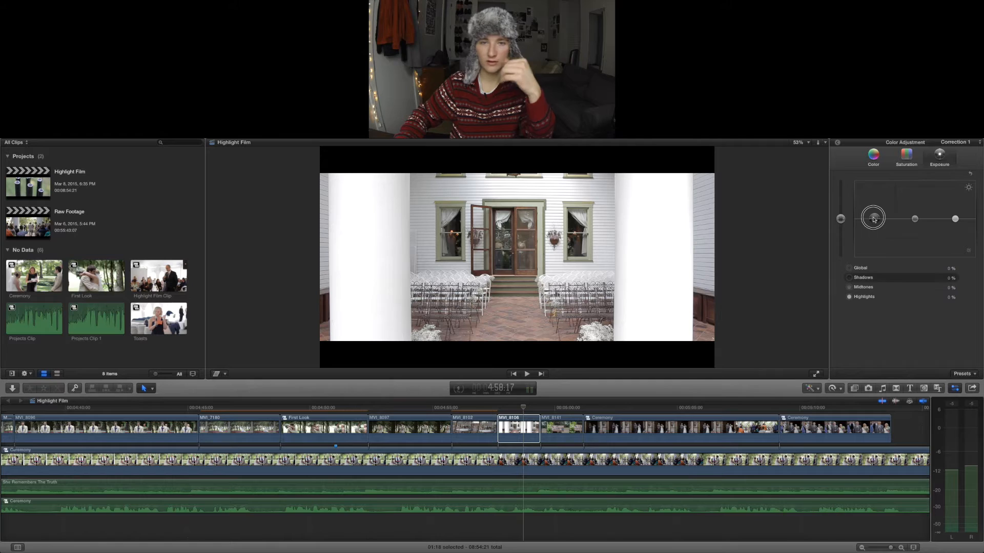
drag(956, 220, 956, 218)
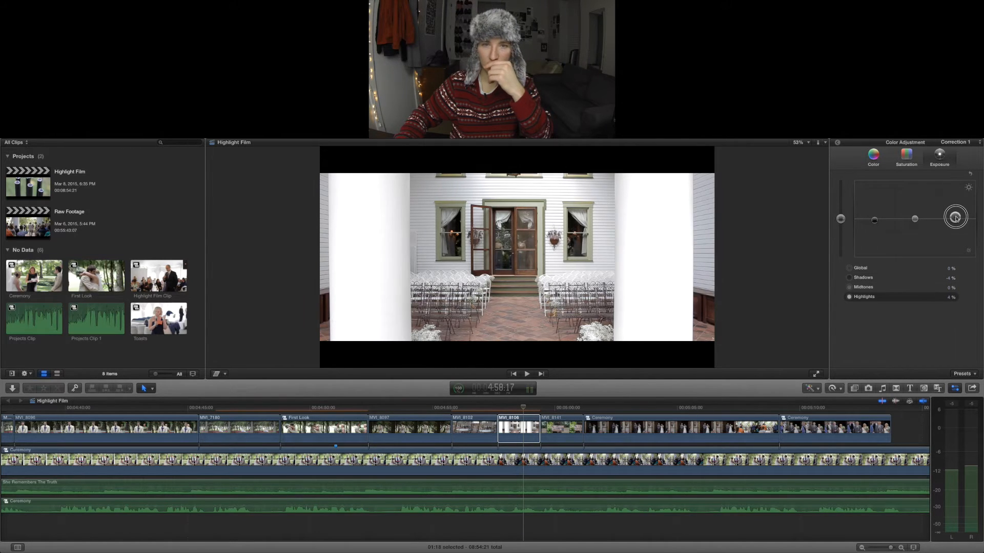
drag(873, 221, 874, 223)
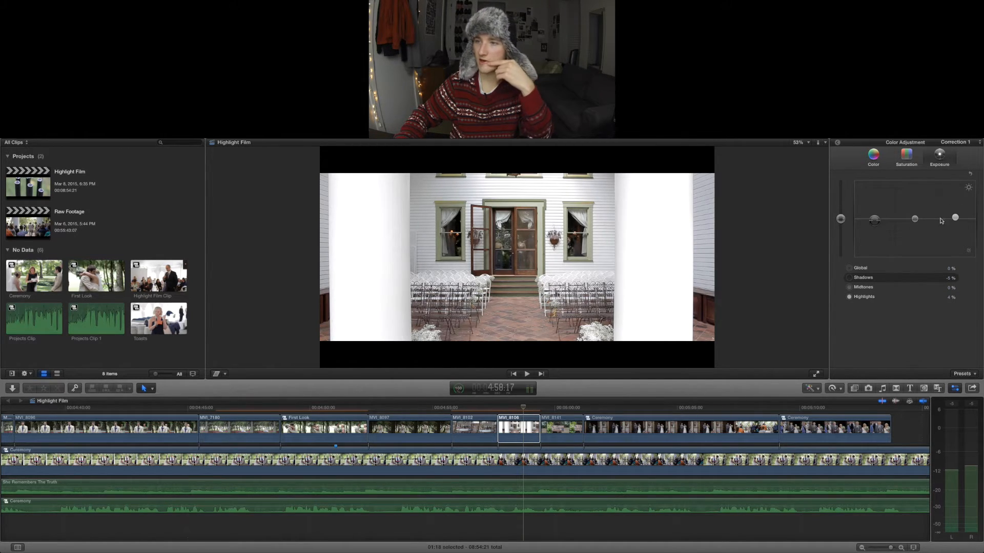
drag(955, 220, 955, 218)
- Raise the white house clip's global saturation to about 14% and close its color adjustment settings
click(906, 162)
drag(841, 219, 842, 216)
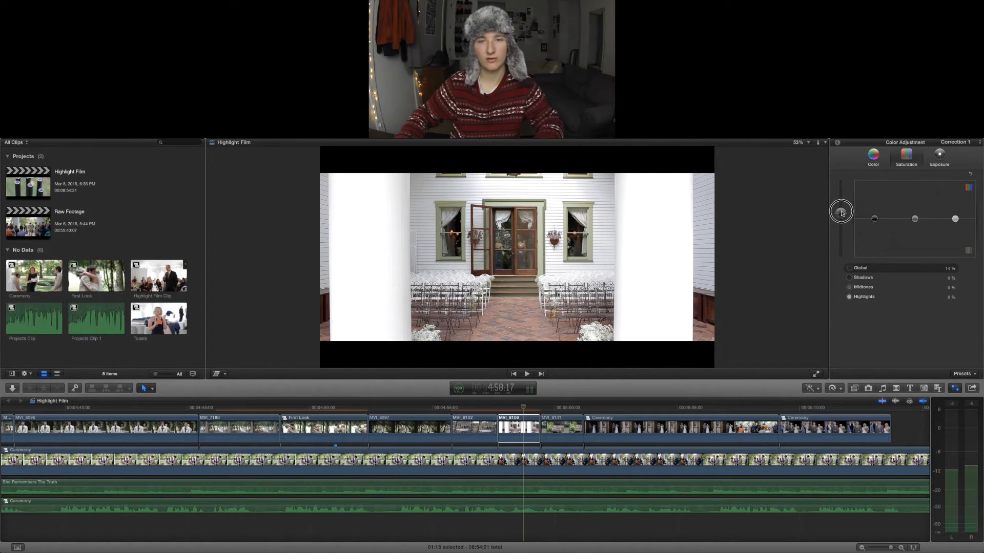
key(super+6)
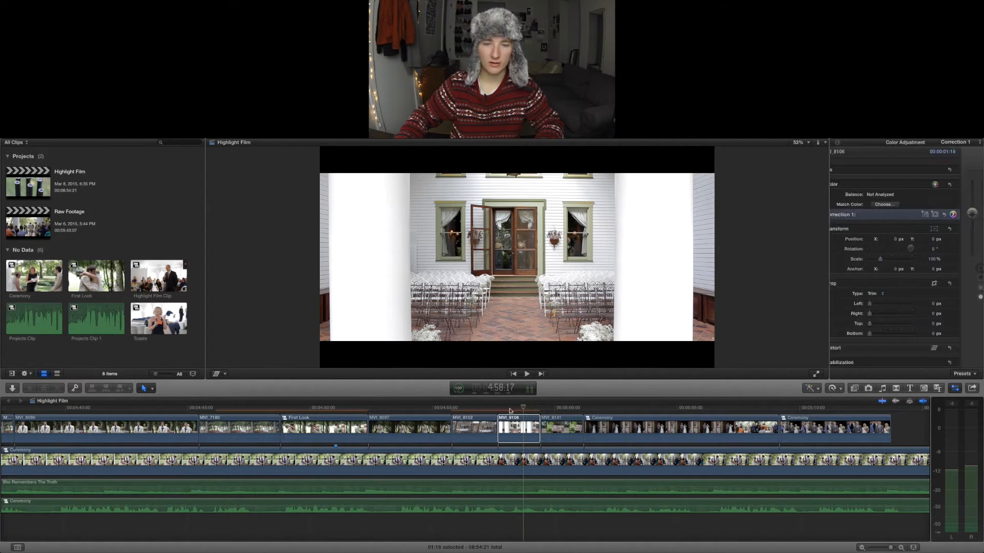
- Play on to about 5:00 and set the wooden sign clip's shadows to -4% and highlights to 5%
key(space)
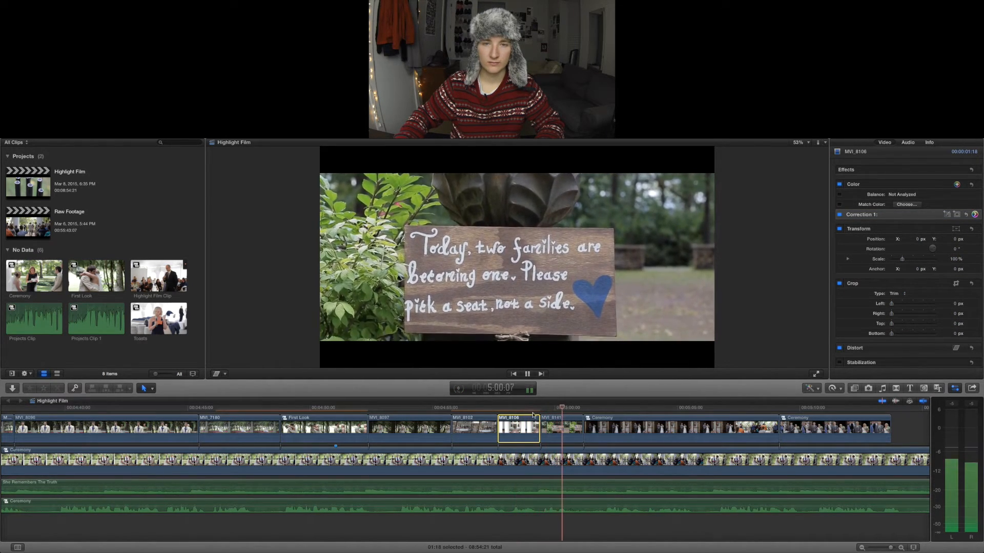
key(space)
click(562, 427)
click(975, 214)
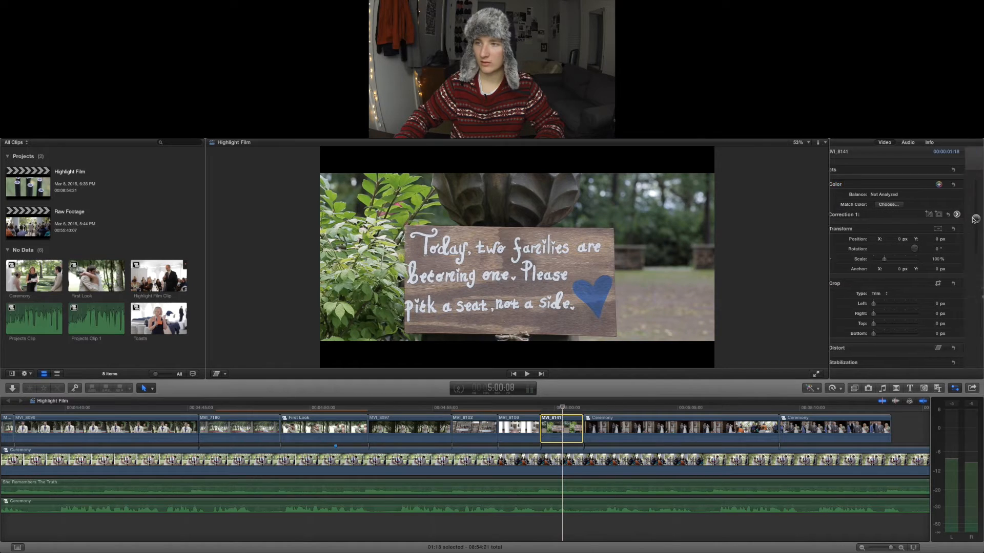
drag(875, 221, 874, 222)
drag(955, 219, 955, 217)
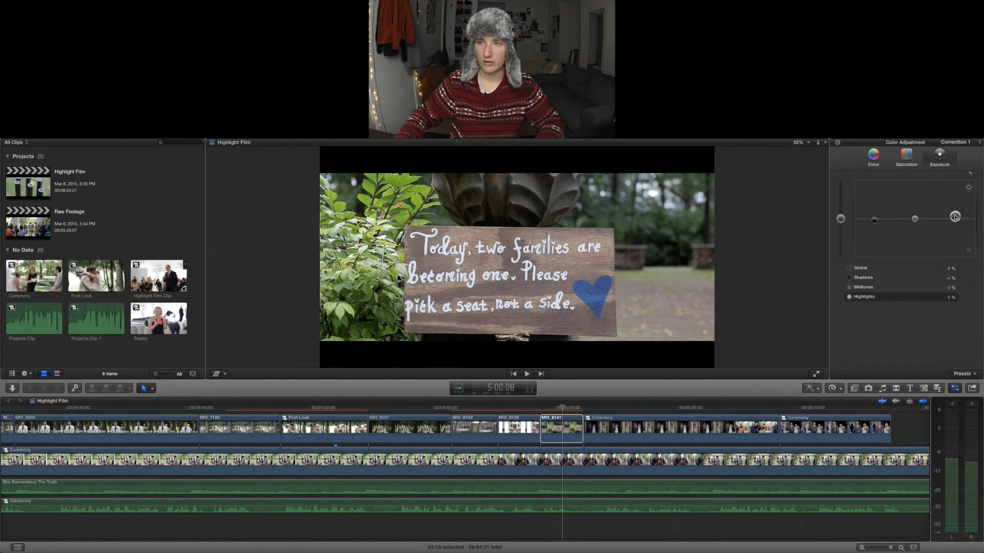
- Shift the wooden sign clip's midtone color slightly negative at 210° and close its color adjustment settings
click(874, 155)
click(919, 221)
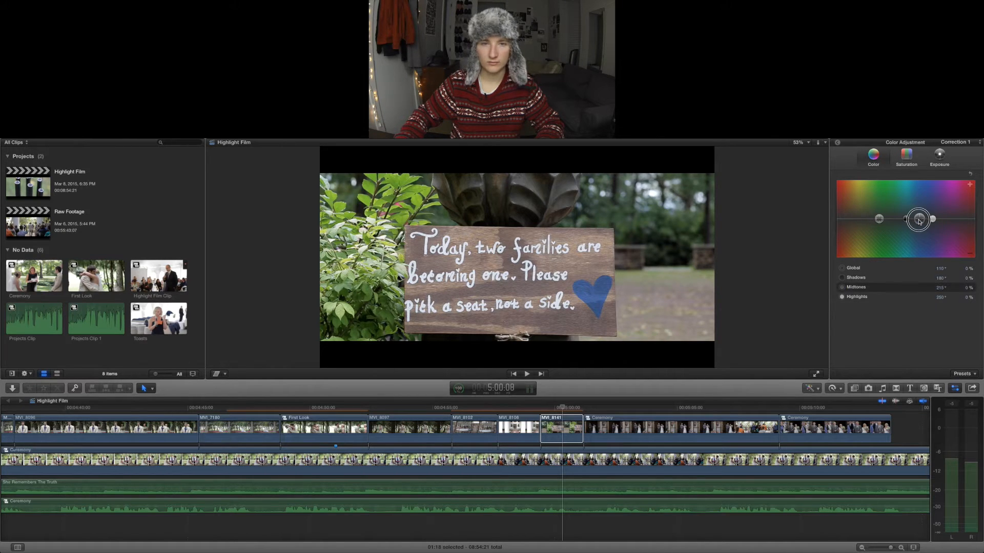
click(804, 295)
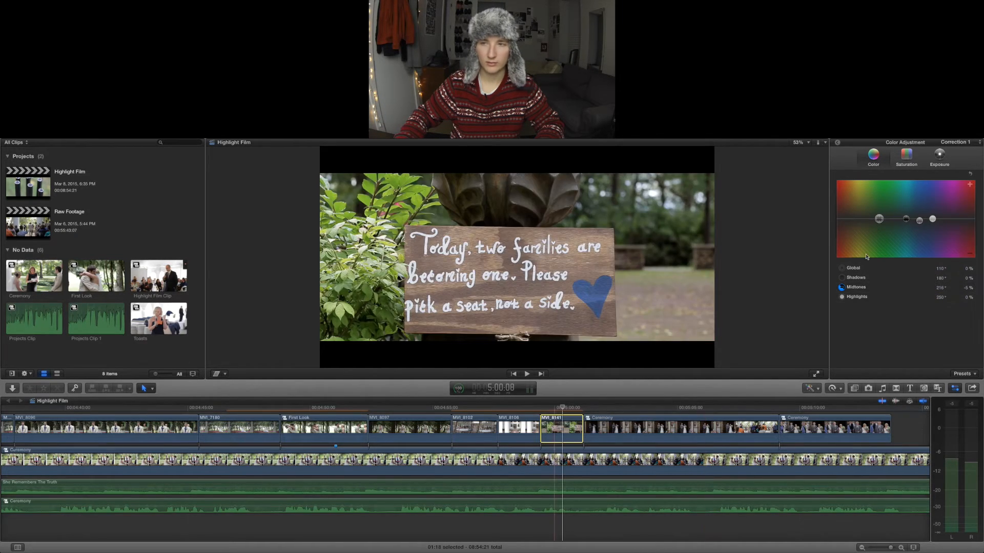
click(837, 143)
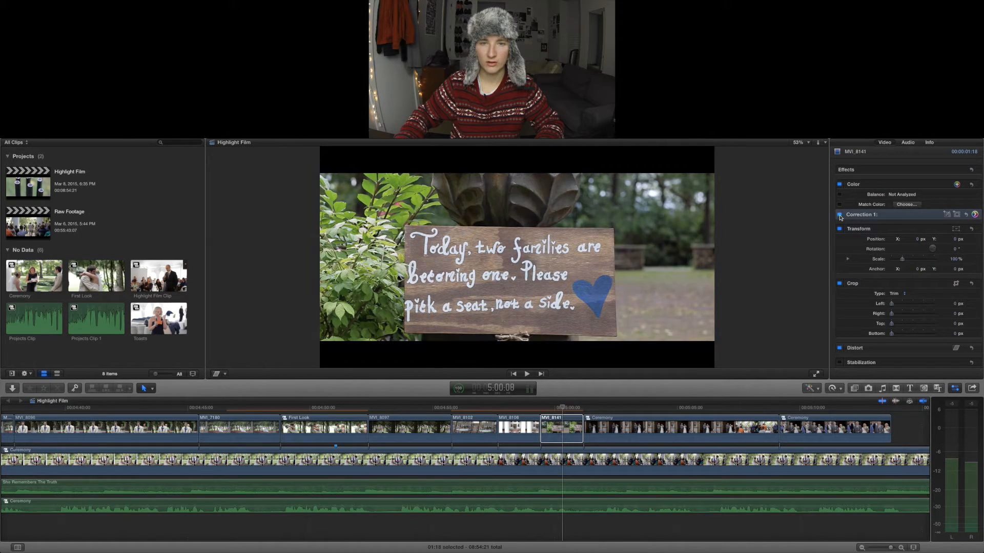
click(562, 408)
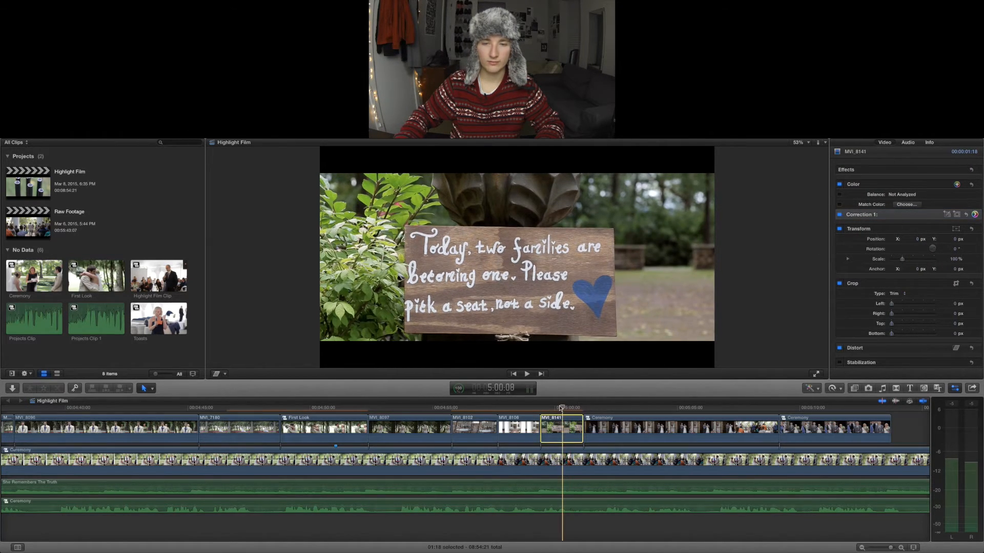
- Play on to about 5:13, select the Ceremony clip of the bride's entrance near 5:10 and slightly raise its midtone and highlight exposure
key(space)
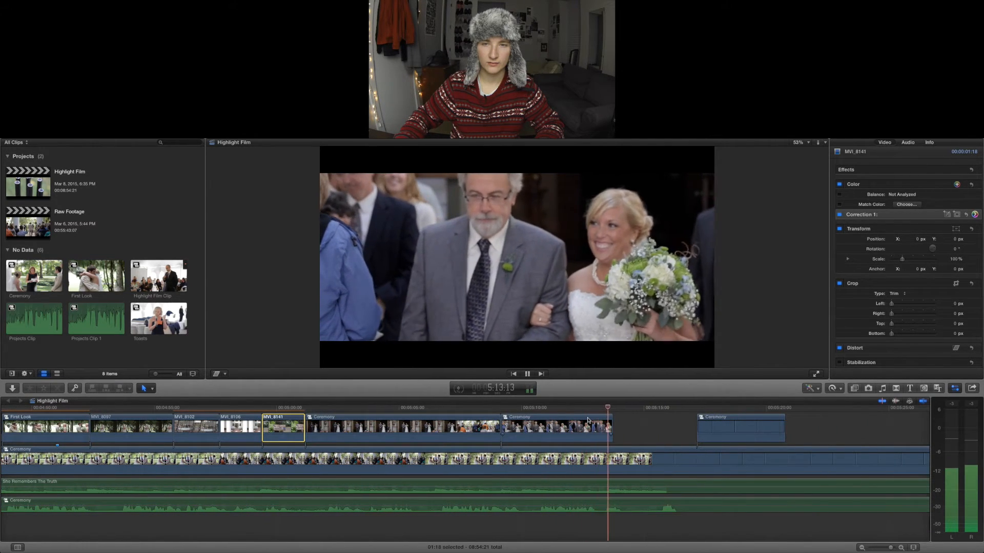
key(space)
click(525, 426)
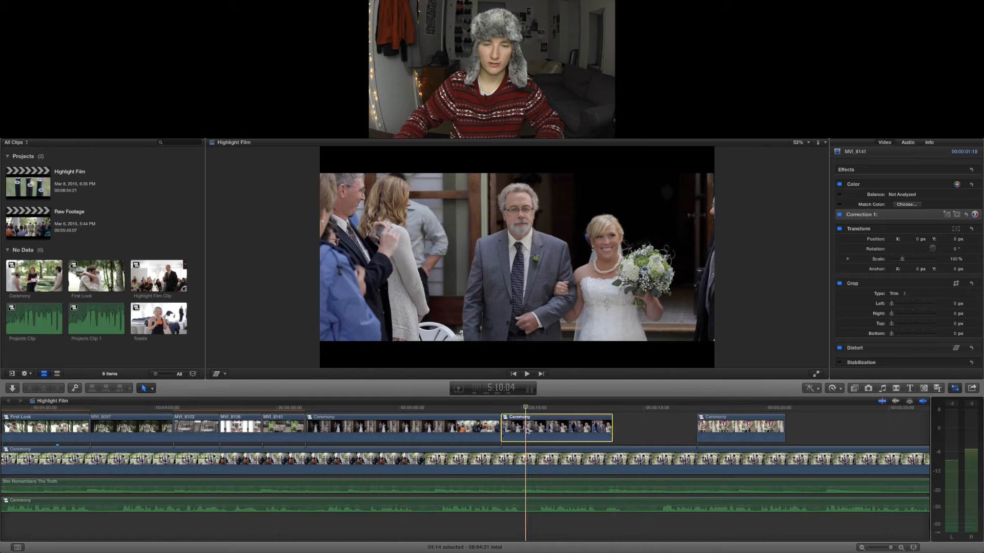
click(974, 214)
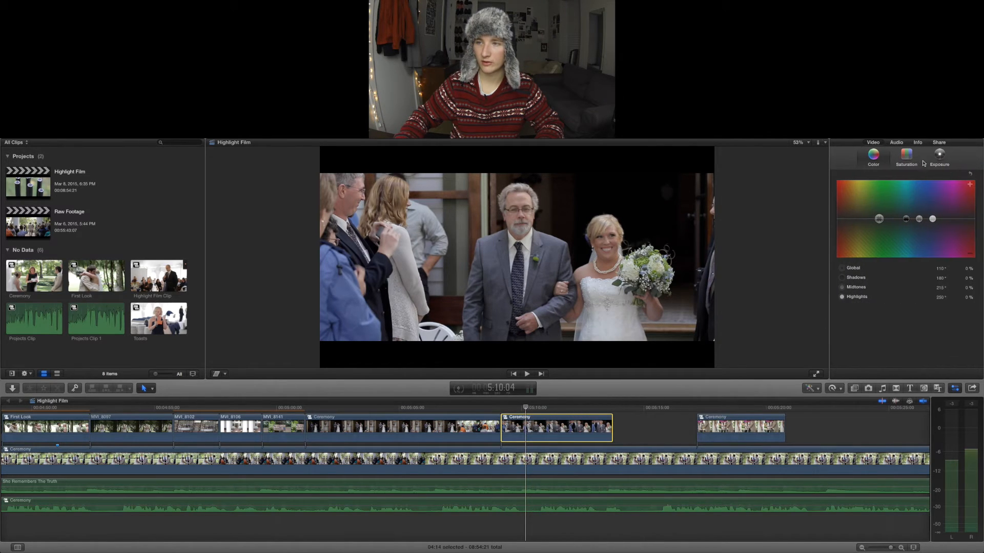
click(939, 159)
click(914, 220)
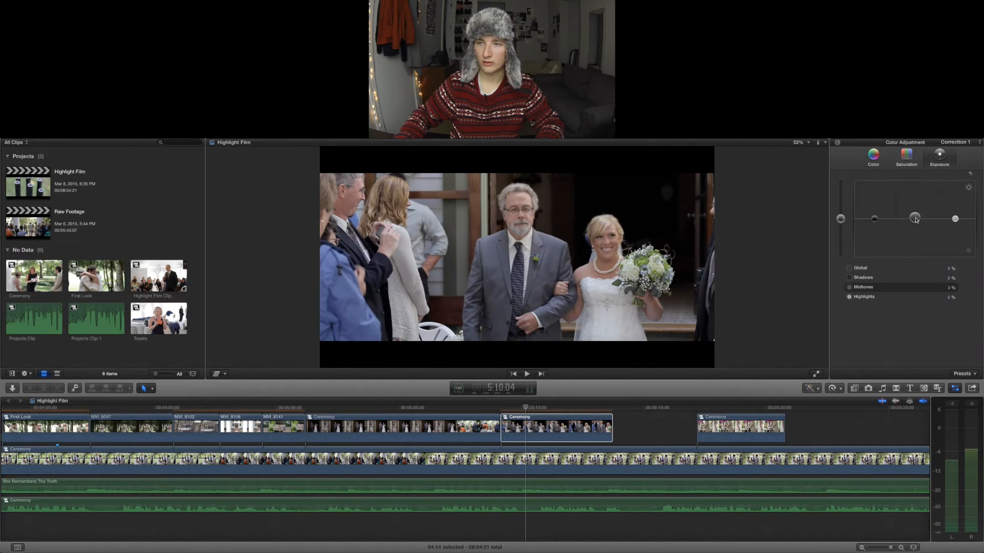
- Shift the midtone color of the bride's entrance clip in the blue range to -4%
key(ctrl+super+c)
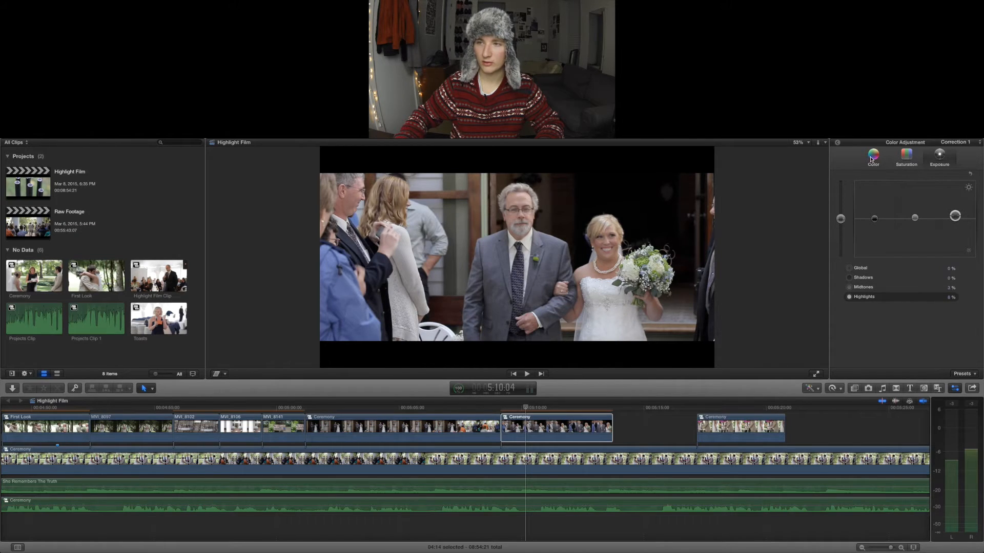
click(920, 219)
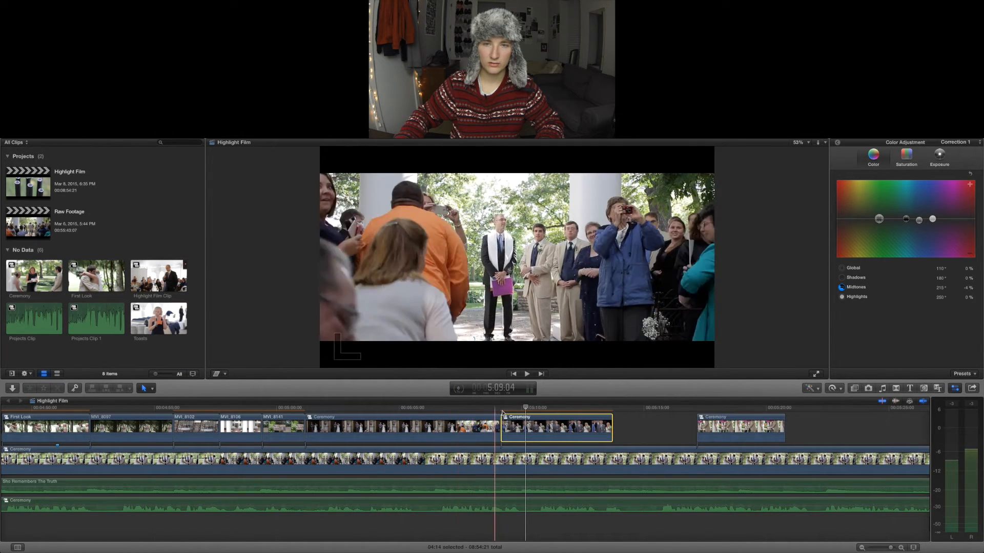
scroll(559, 412, right, 5)
scroll(559, 411, right, 10)
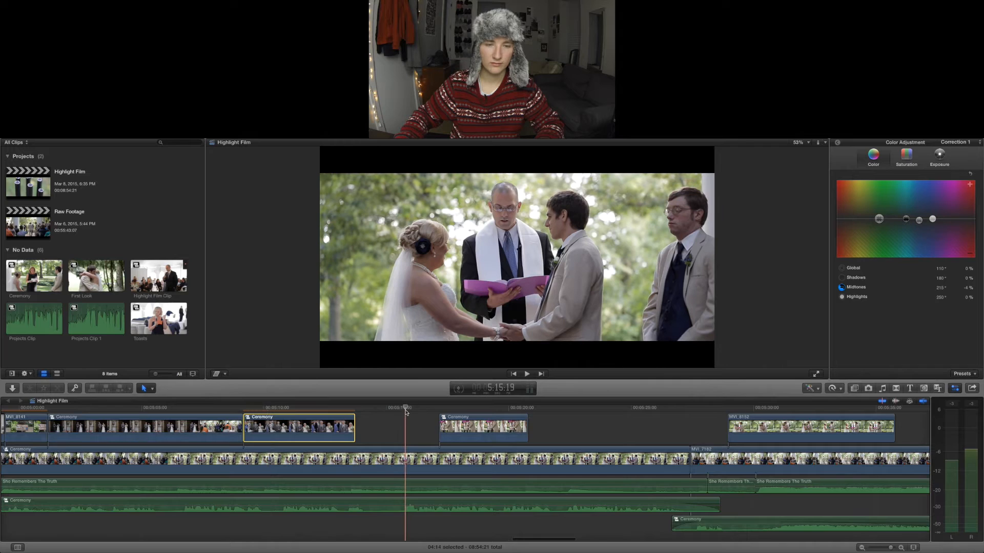
- Shift the midtones color of the long Ceremony clip in the main storyline to -7% and play it back
click(407, 460)
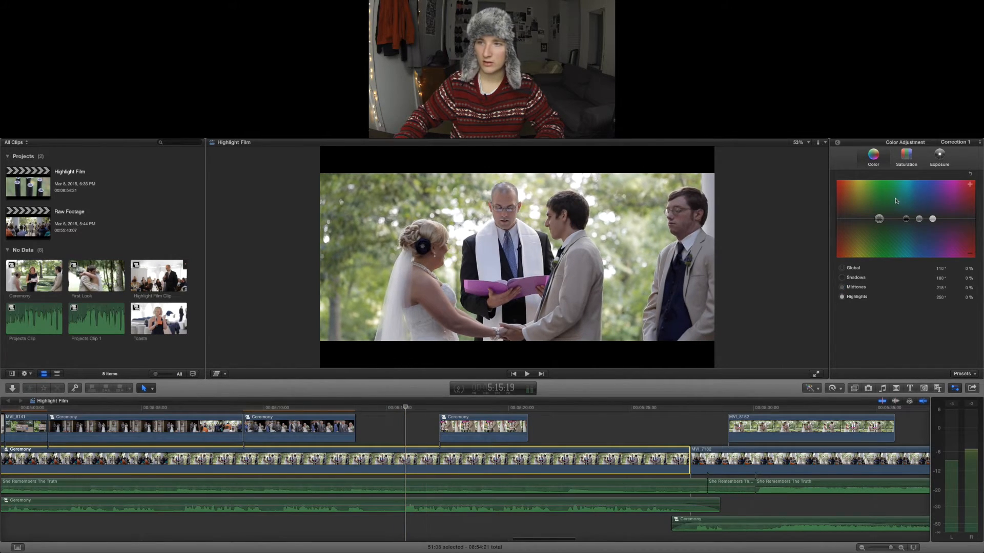
click(919, 219)
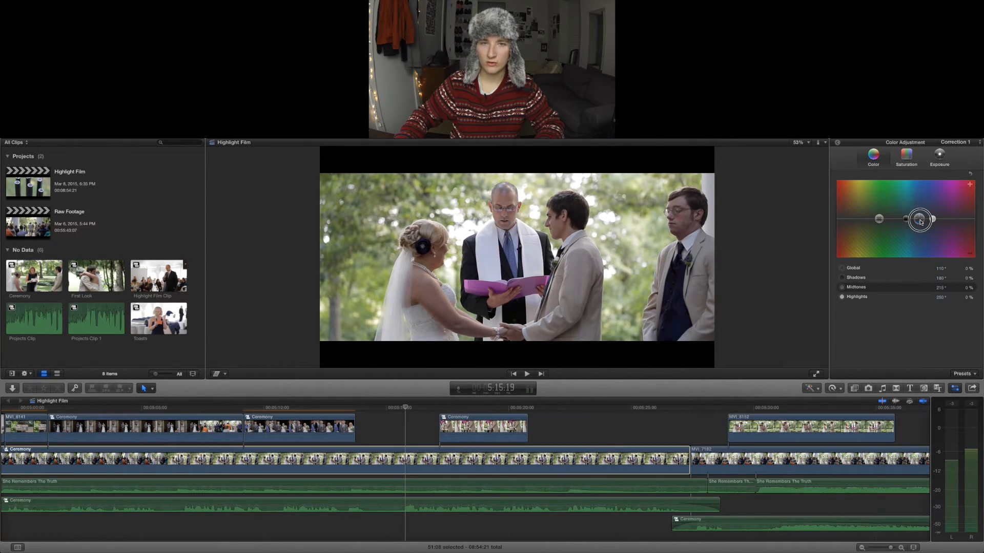
key(space)
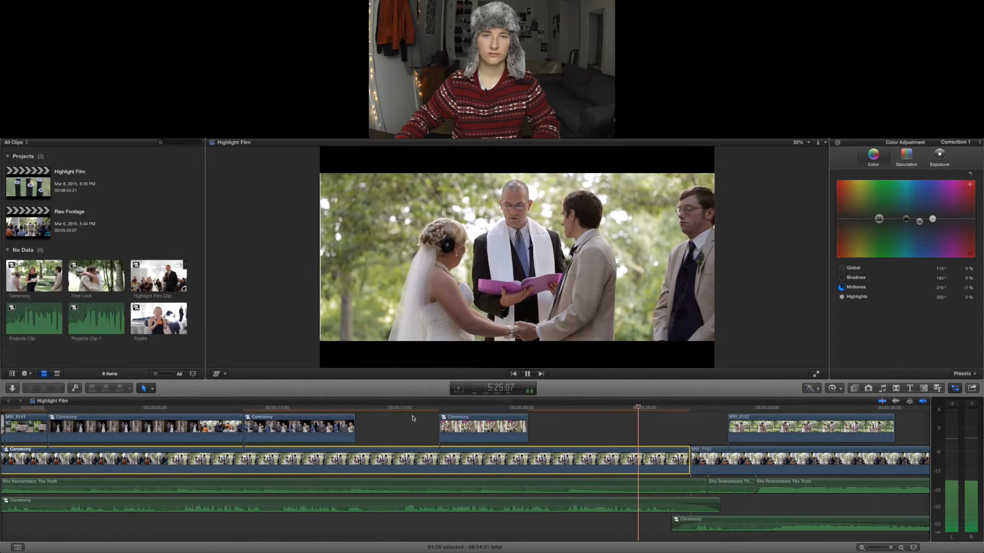
- Split the wide kiss shot MVI_7182 at both ends of the gap between the connected clips and select the middle section
scroll(503, 429, right, 3)
scroll(504, 429, right, 5)
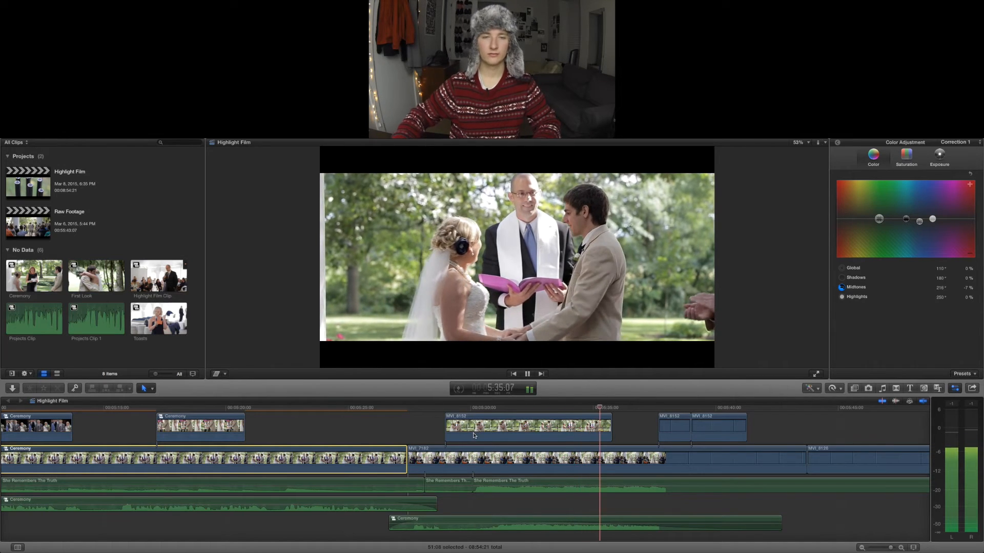
scroll(471, 431, right, 5)
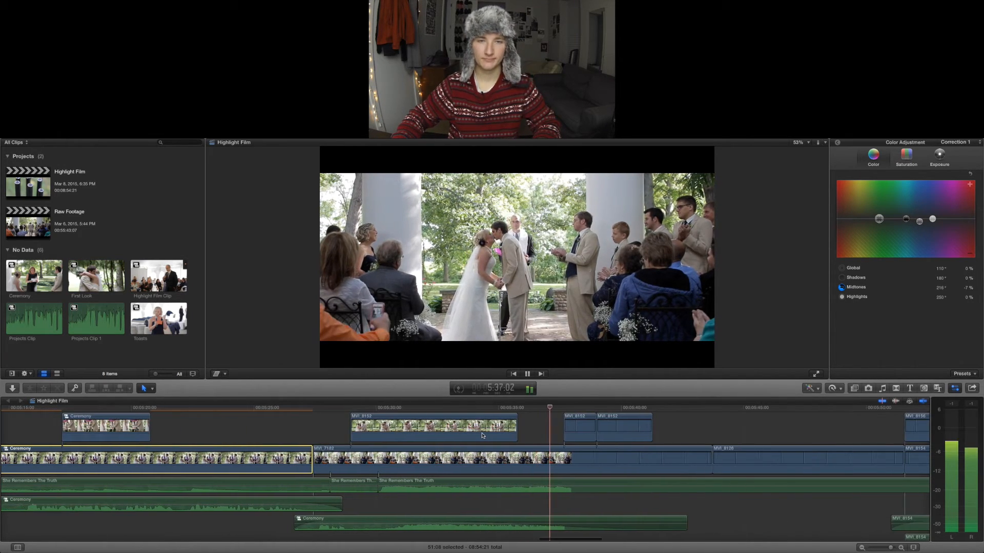
key(space)
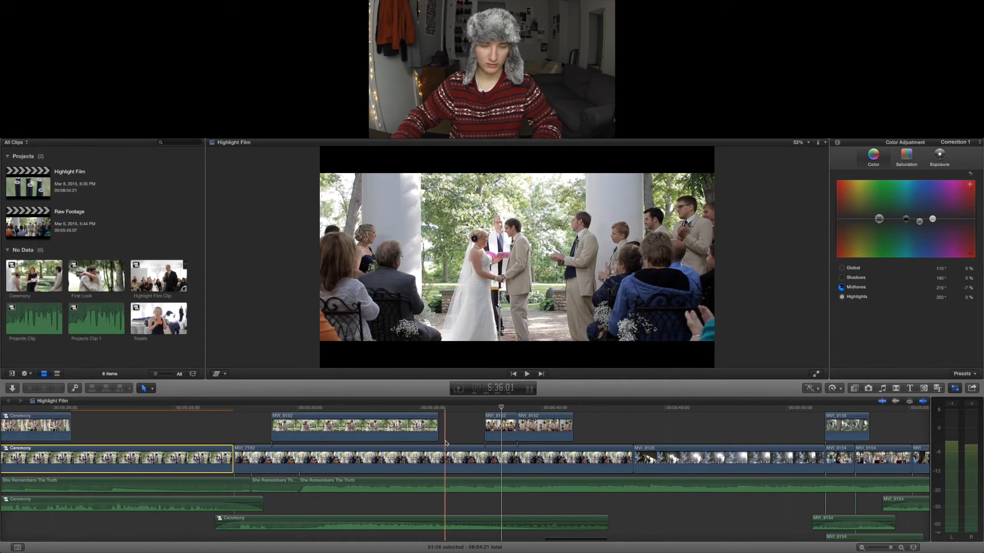
key(r)
click(438, 459)
click(485, 459)
key(a)
click(458, 459)
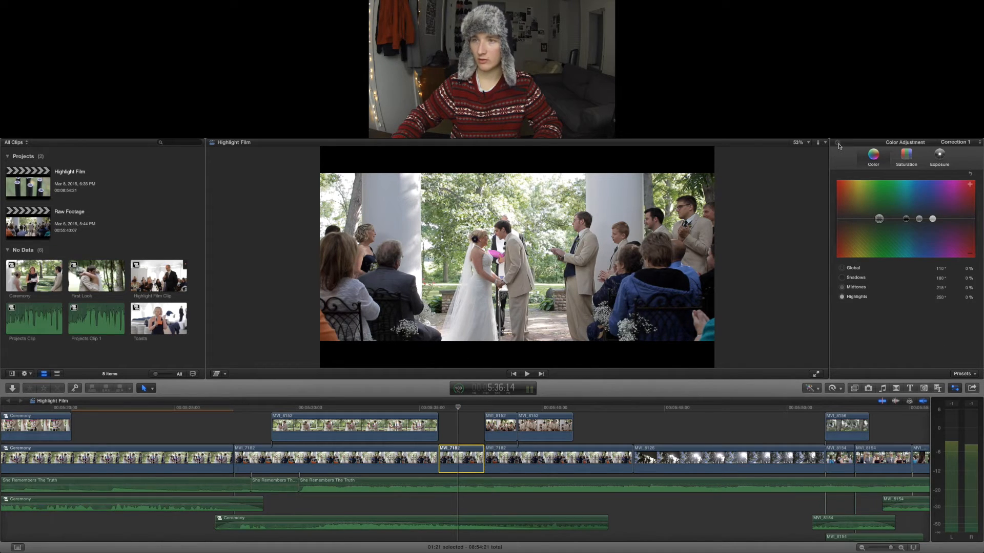
- Turn on stabilization for the short middle section of MVI_7182 and play back the surrounding shots
key(super+6)
click(840, 363)
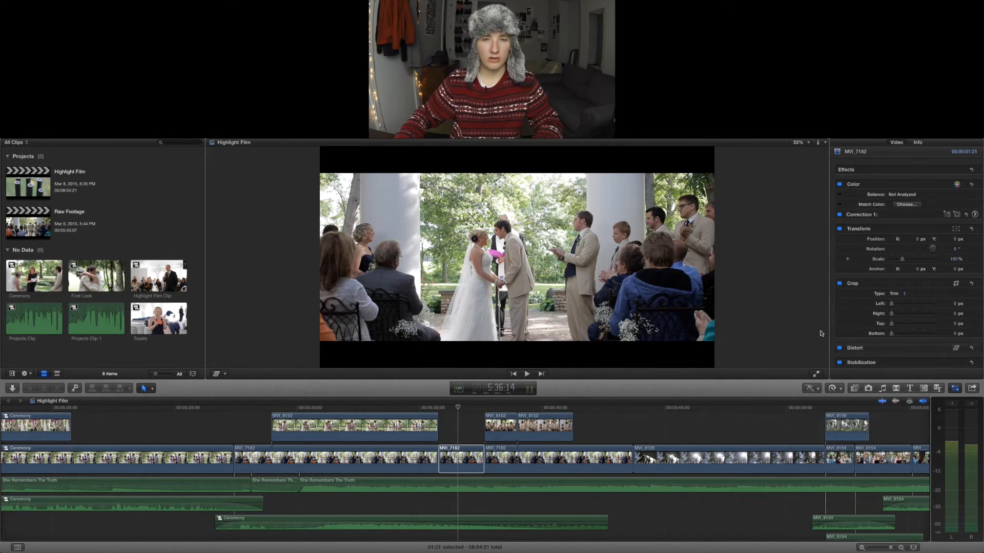
click(409, 410)
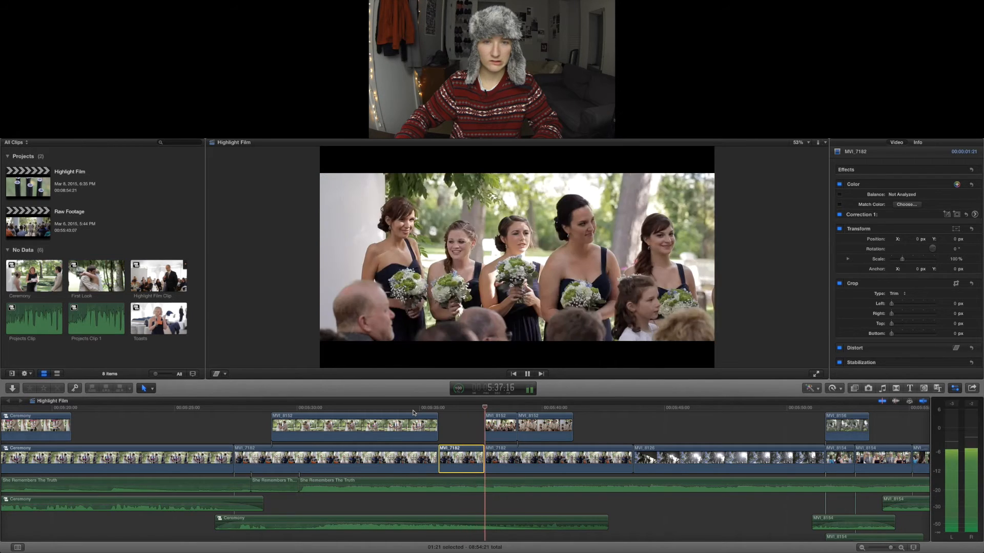
scroll(461, 425, right, 5)
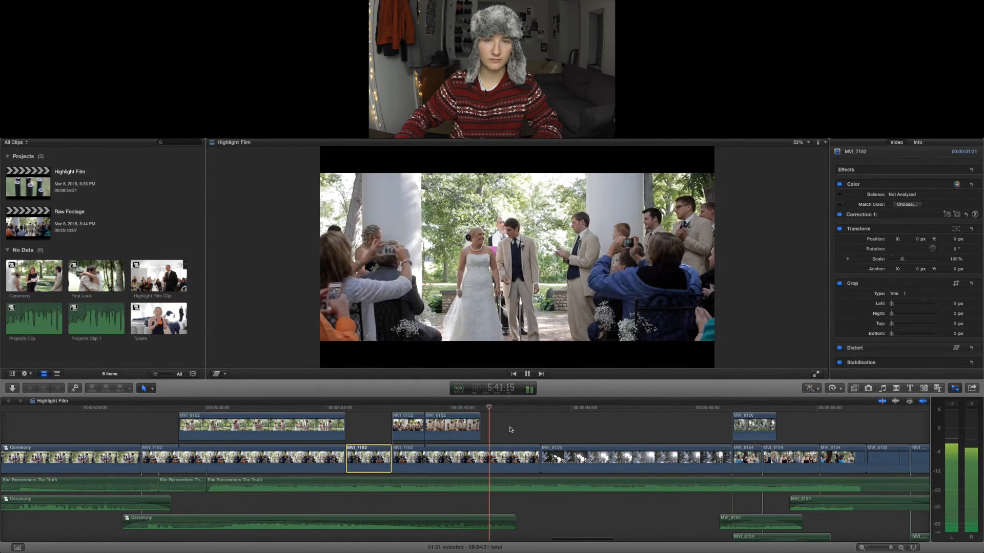
key(space)
key(space)
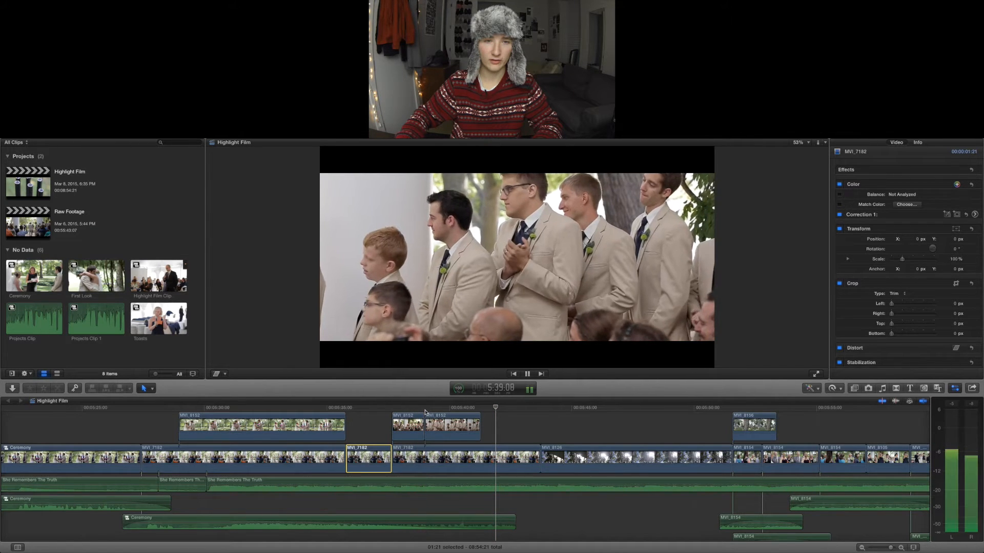
click(398, 412)
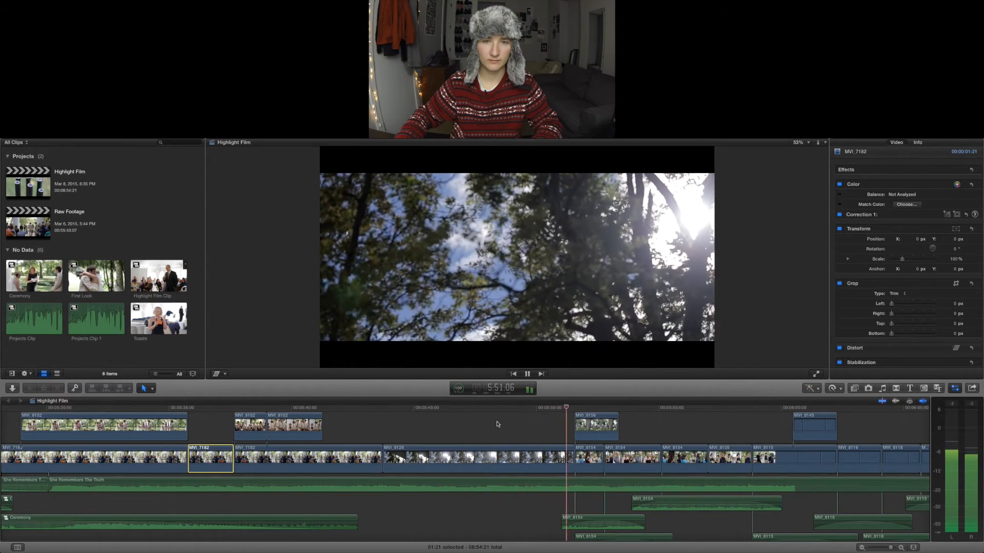
- Shift the midtones color of the sunlit tree clip to -4% and play it back
key(space)
click(441, 424)
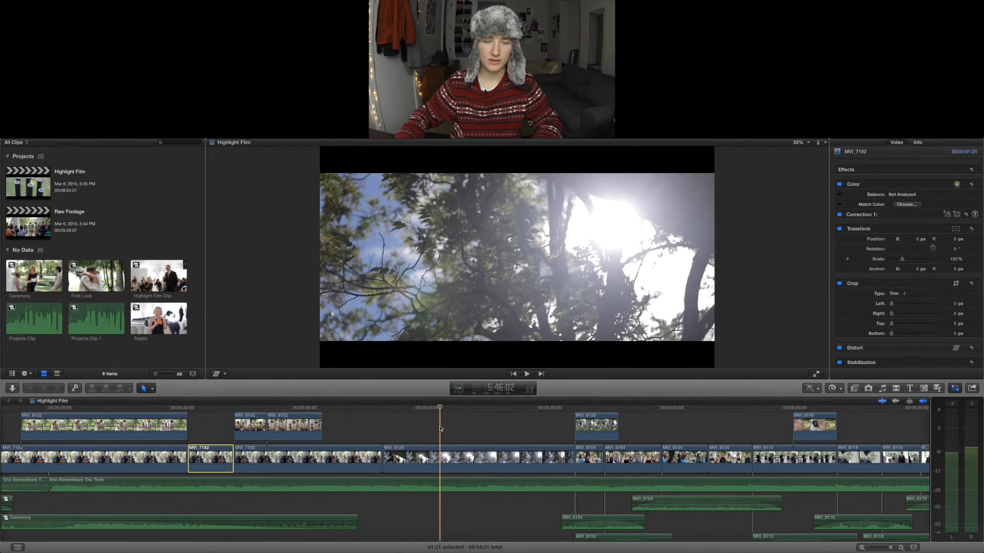
click(441, 454)
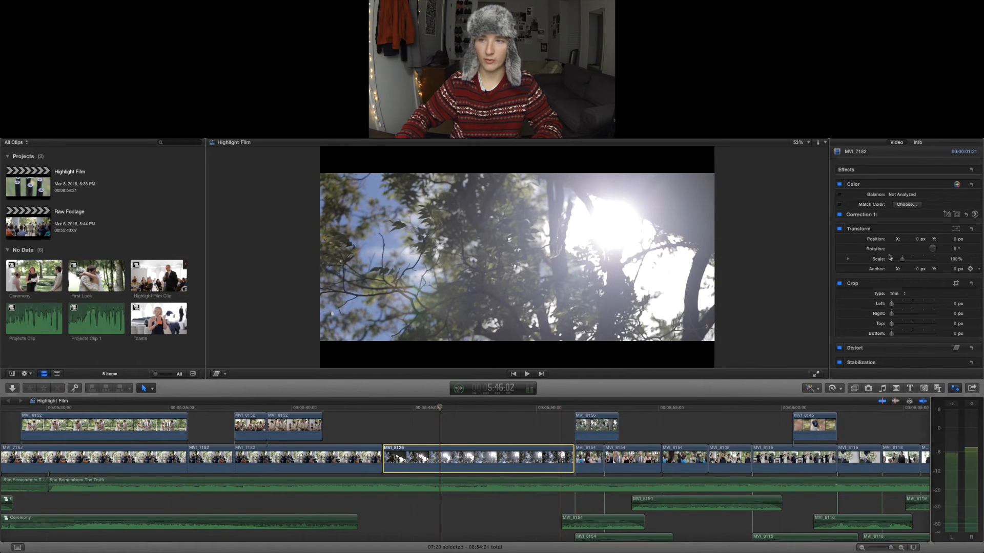
click(974, 216)
drag(920, 219, 921, 223)
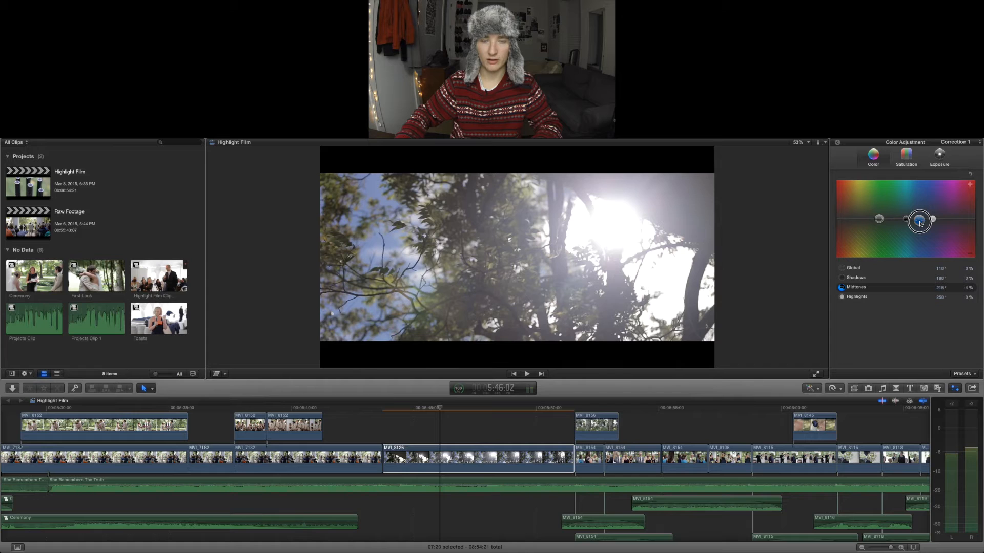
click(418, 433)
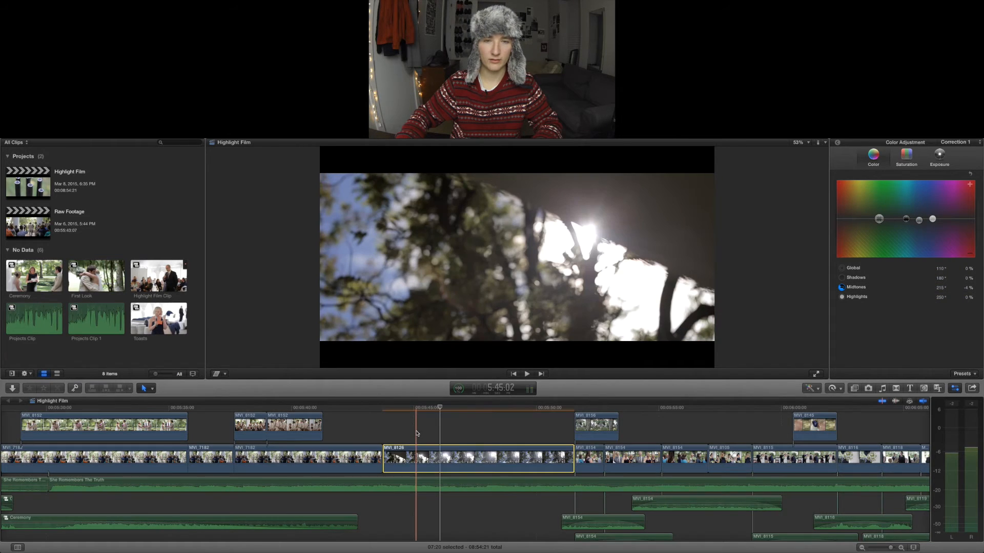
key(space)
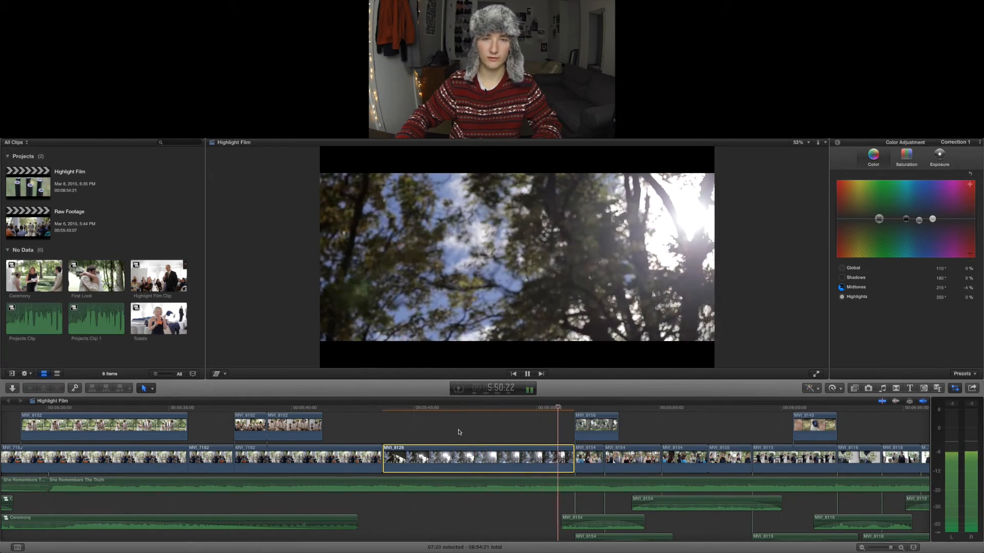
- Set the exposure of connected clip MVI_8156 to -4% shadows and 3% highlights
scroll(461, 432, right, 5)
scroll(462, 432, right, 3)
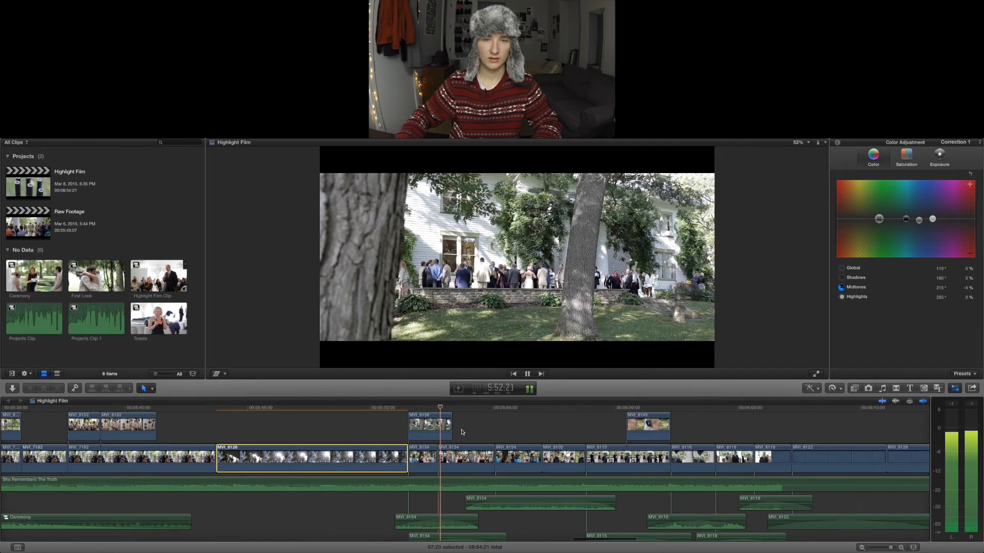
key(space)
click(432, 408)
click(433, 425)
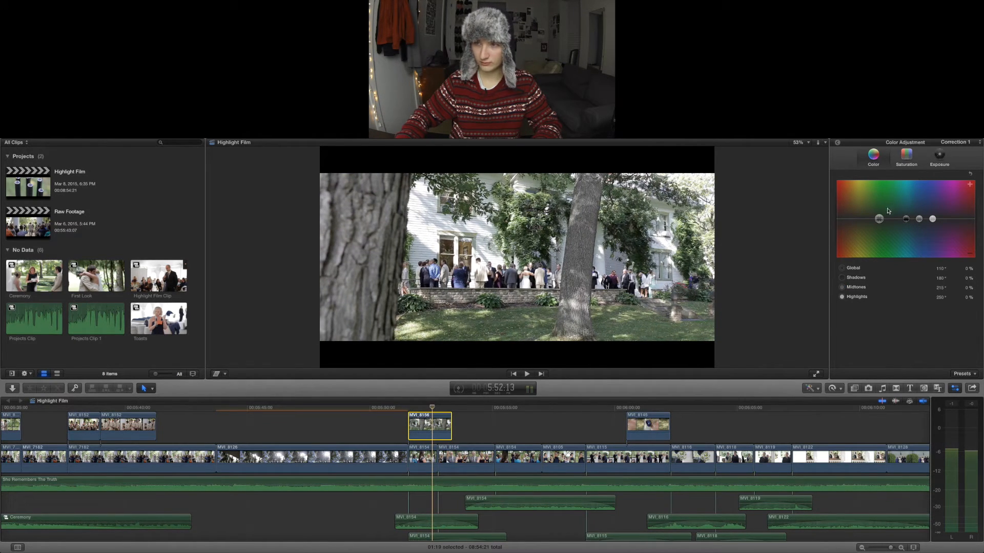
key(ctrl+super+e)
drag(875, 219, 876, 221)
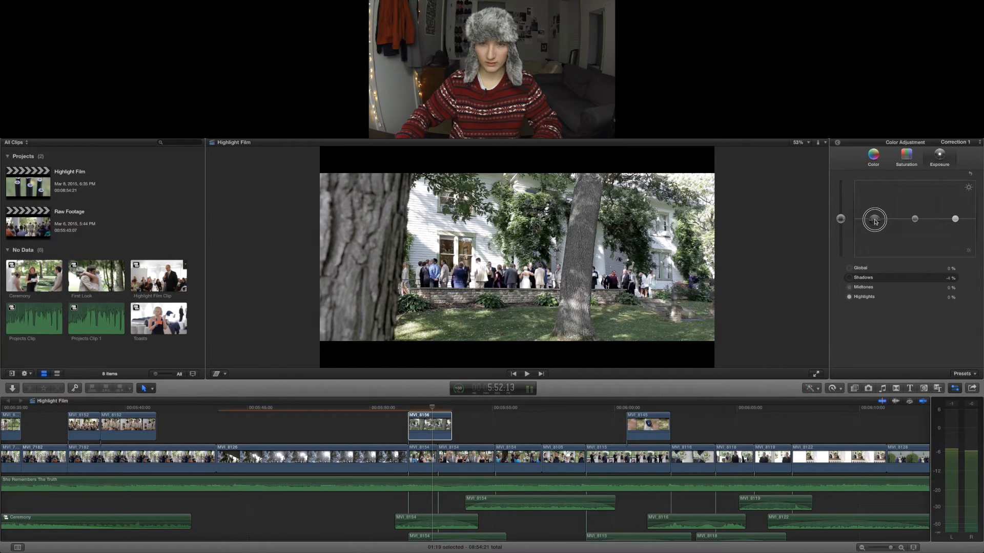
click(957, 220)
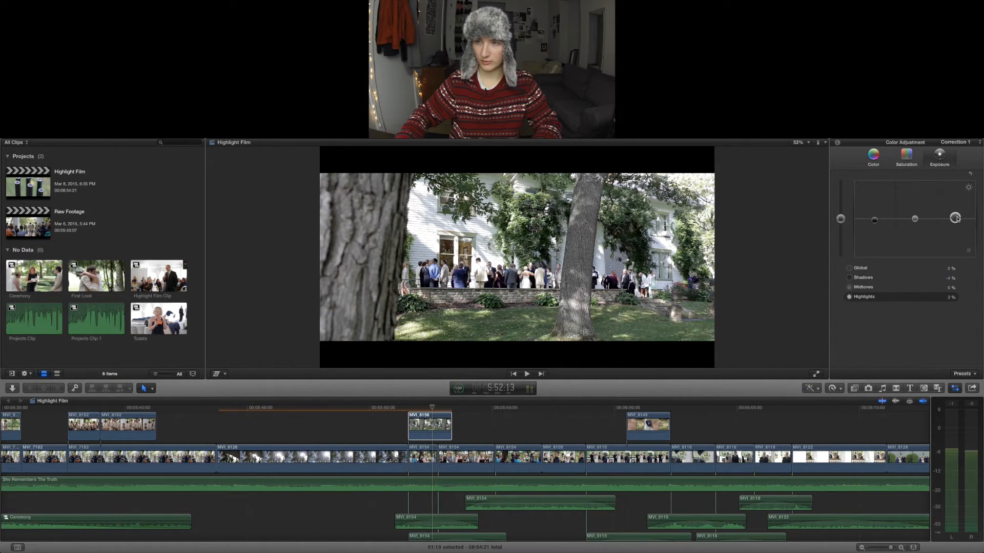
- Nudge the midtones color of MVI_8156 slightly and raise its global saturation to 4%
click(874, 155)
click(920, 219)
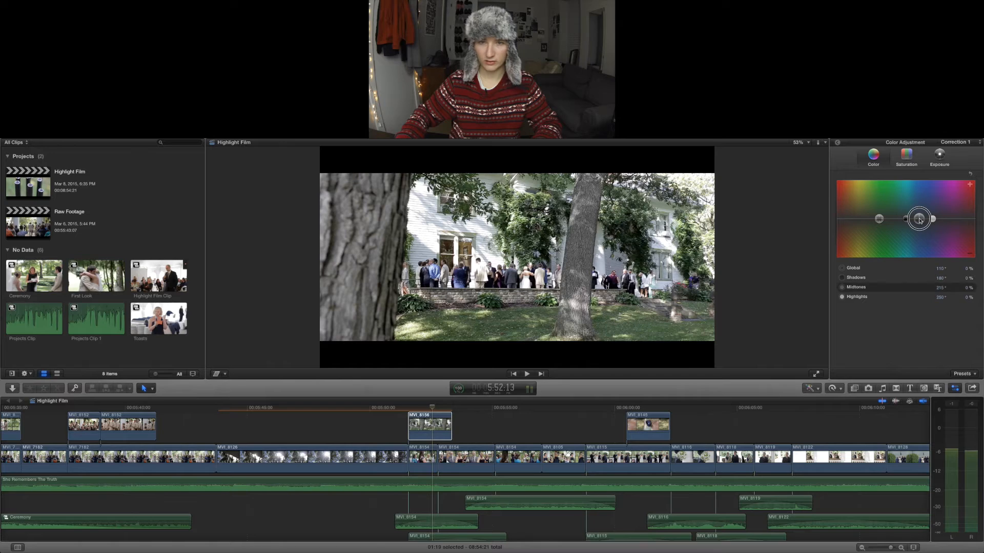
key(ctrl+super+s)
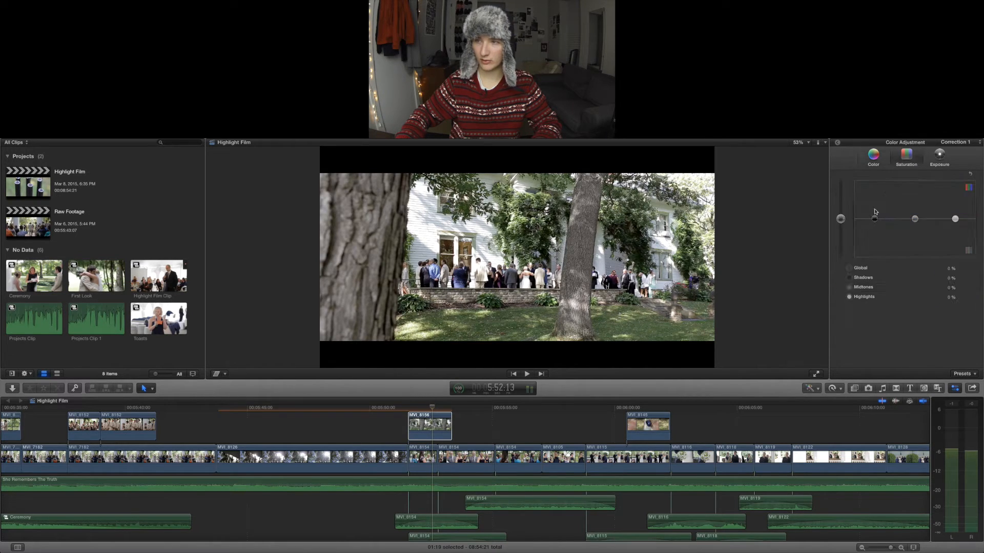
drag(844, 221, 843, 219)
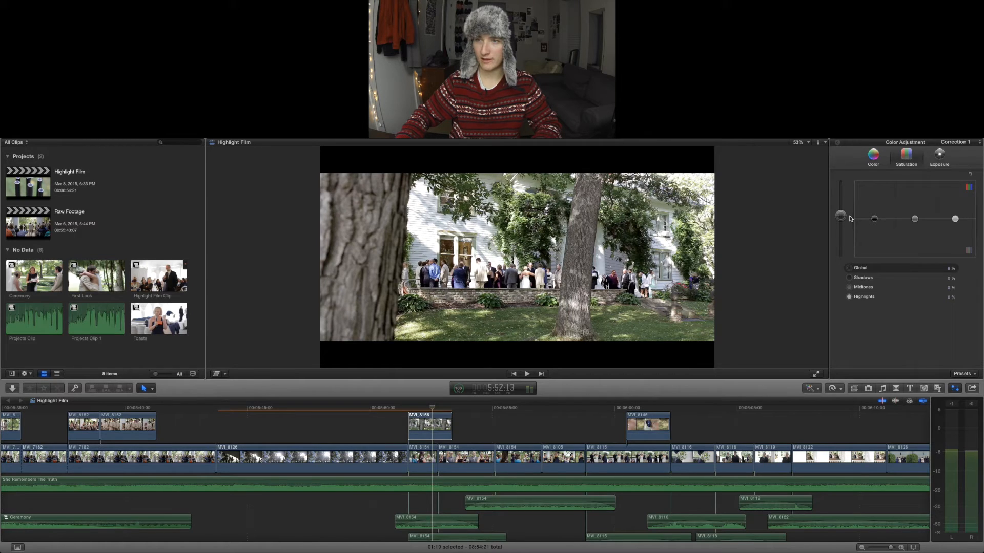
- Compare MVI_8156 with and without Correction 1, and play the timeline on from that clip
key(super+6)
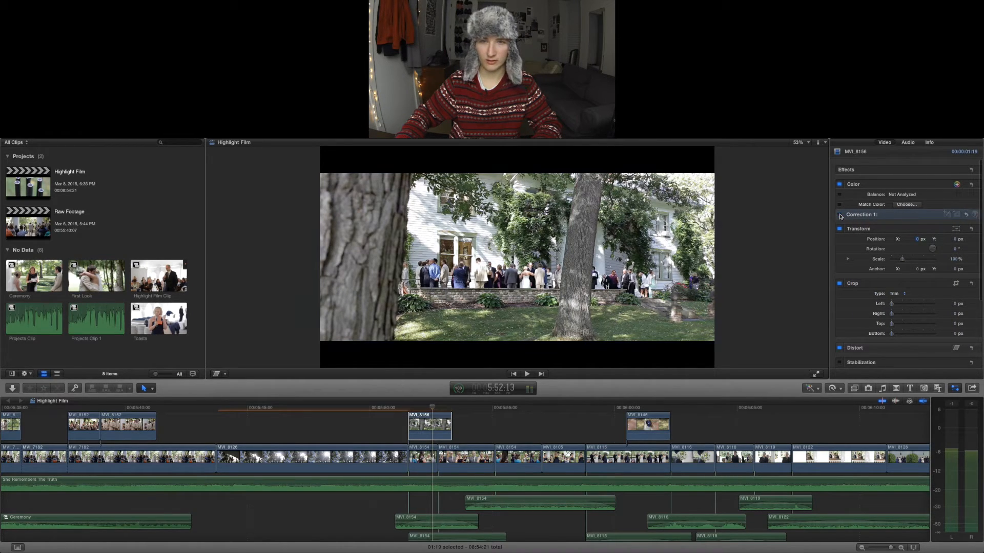
click(840, 215)
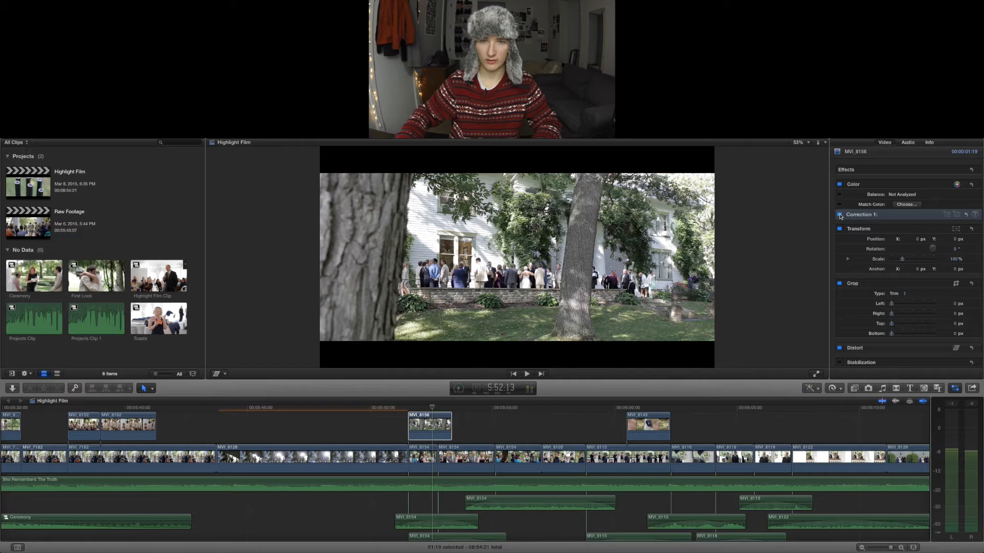
click(839, 215)
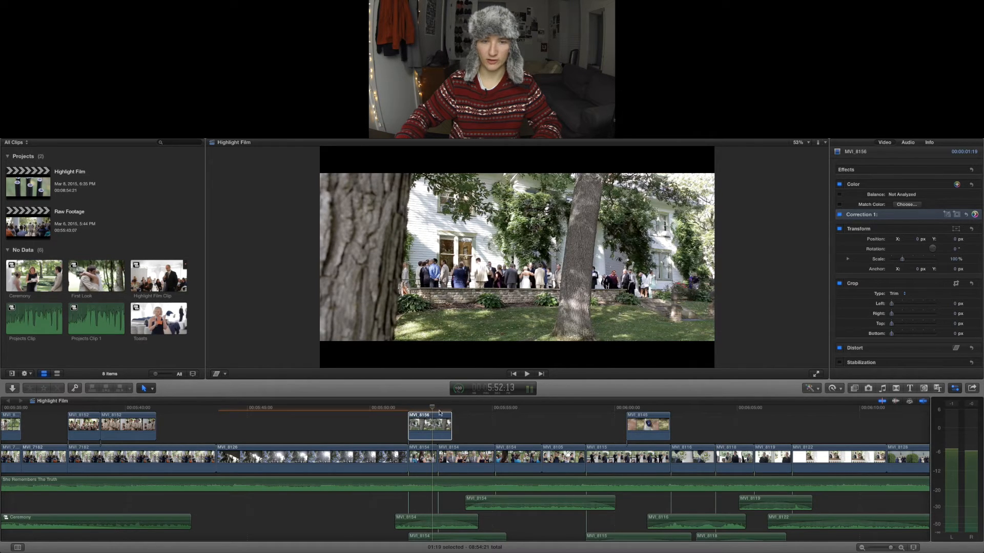
click(444, 413)
key(space)
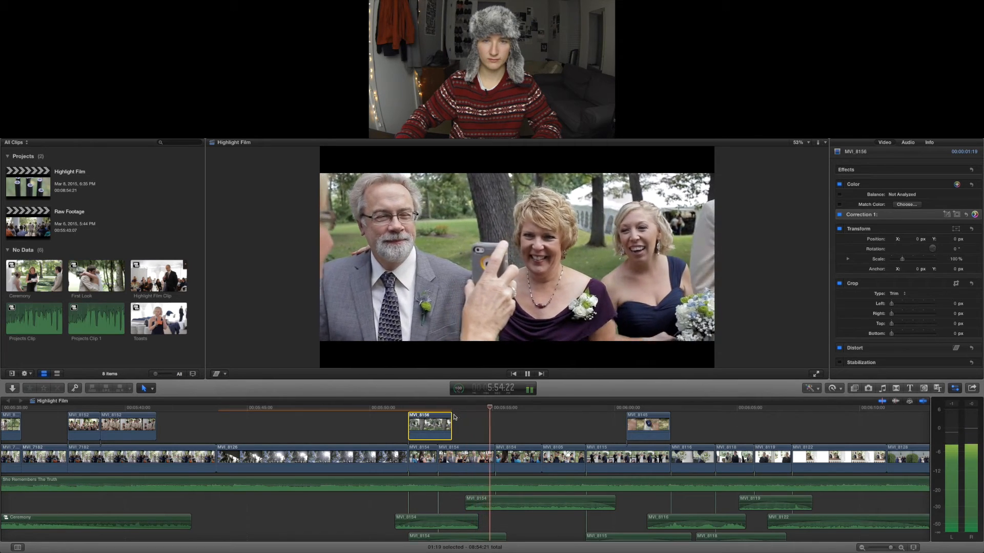
- Lower the shadows exposure of the connected close-up of the bride's blue hair flower to -4%
scroll(446, 423, right, 5)
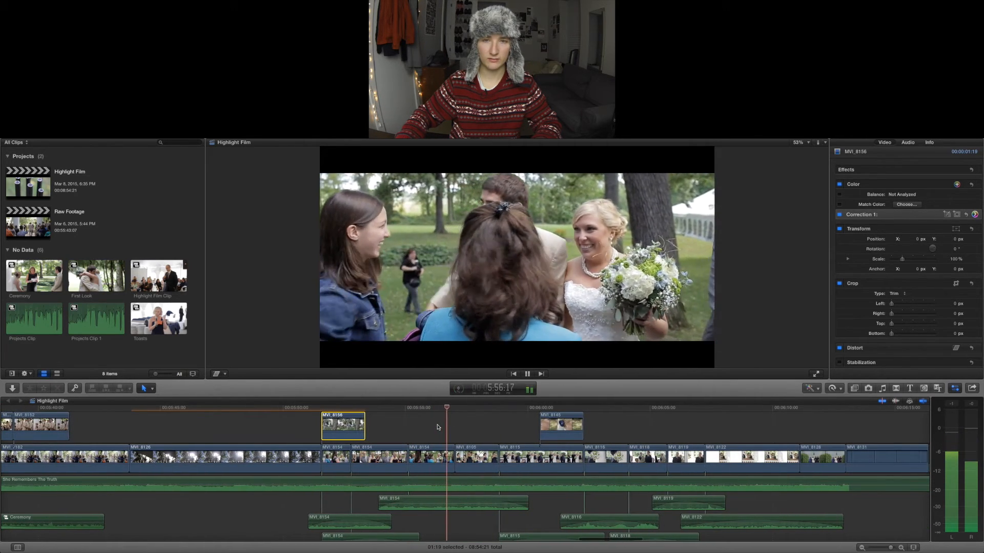
scroll(438, 427, right, 4)
scroll(438, 427, right, 4)
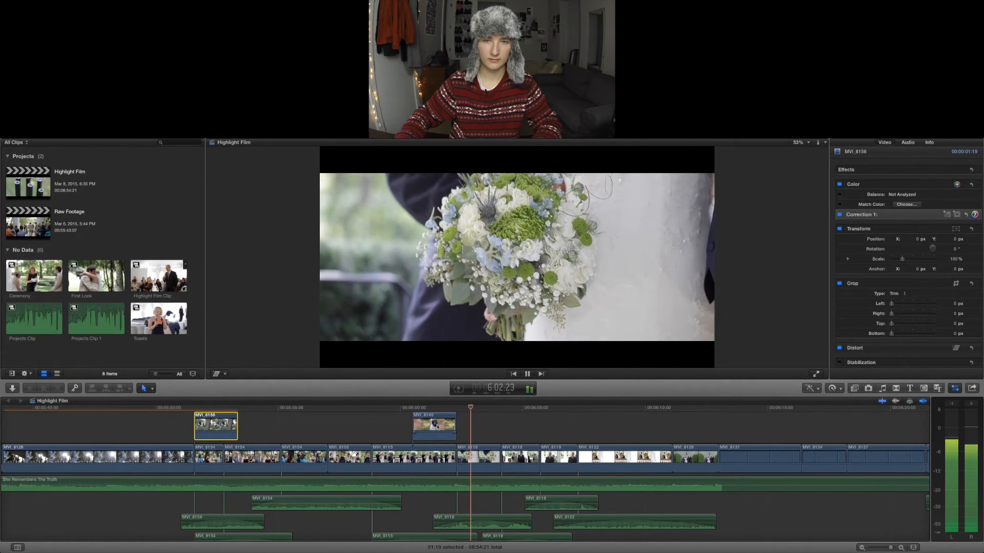
key(space)
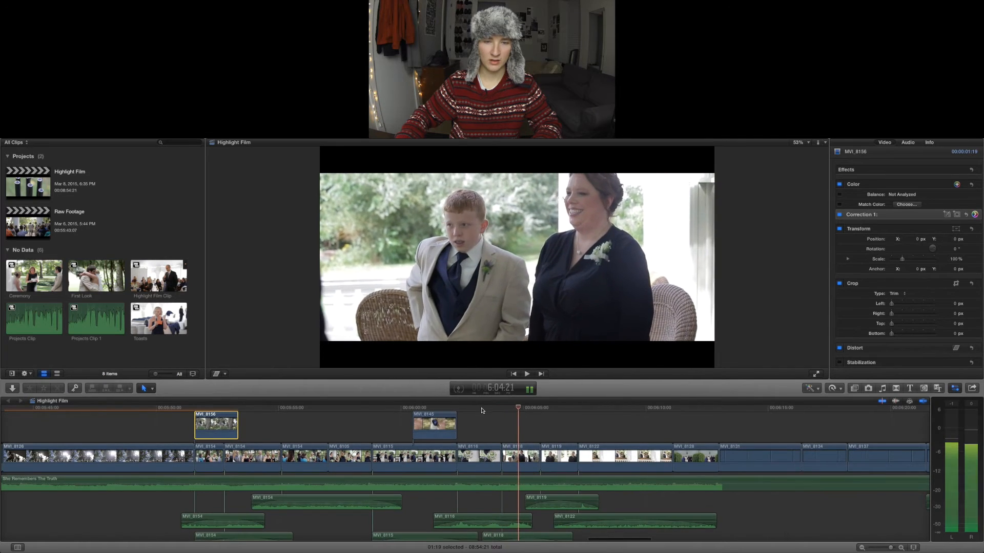
click(481, 409)
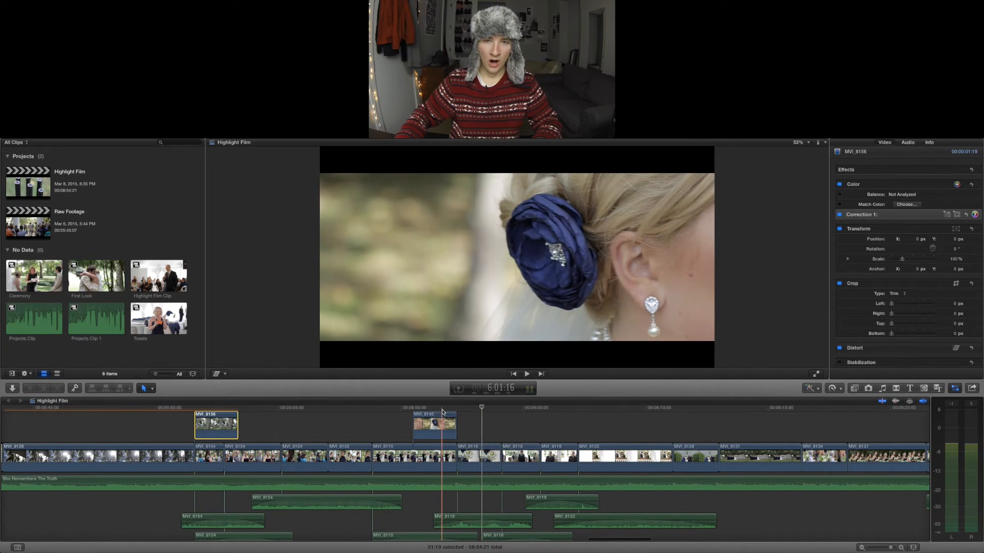
click(444, 418)
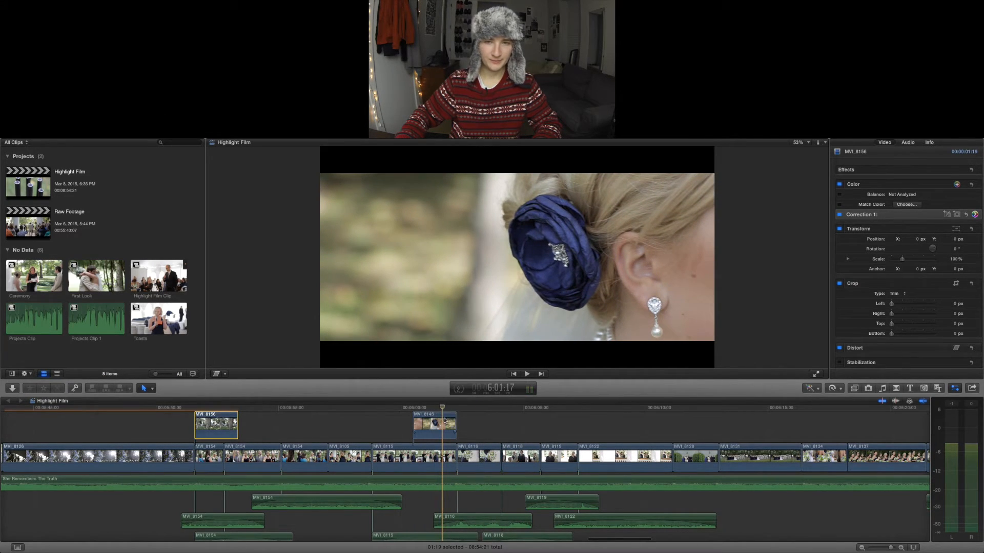
click(973, 215)
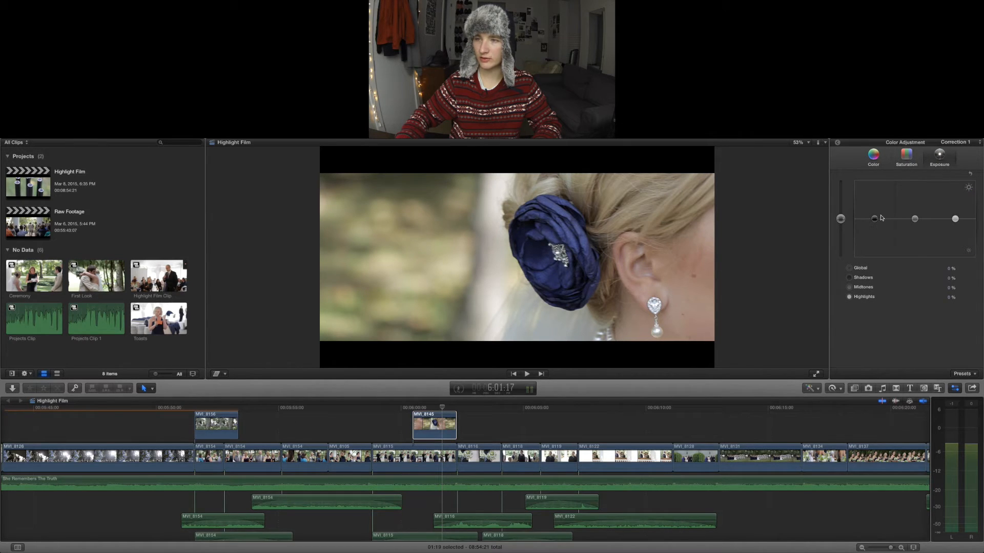
drag(876, 219, 876, 222)
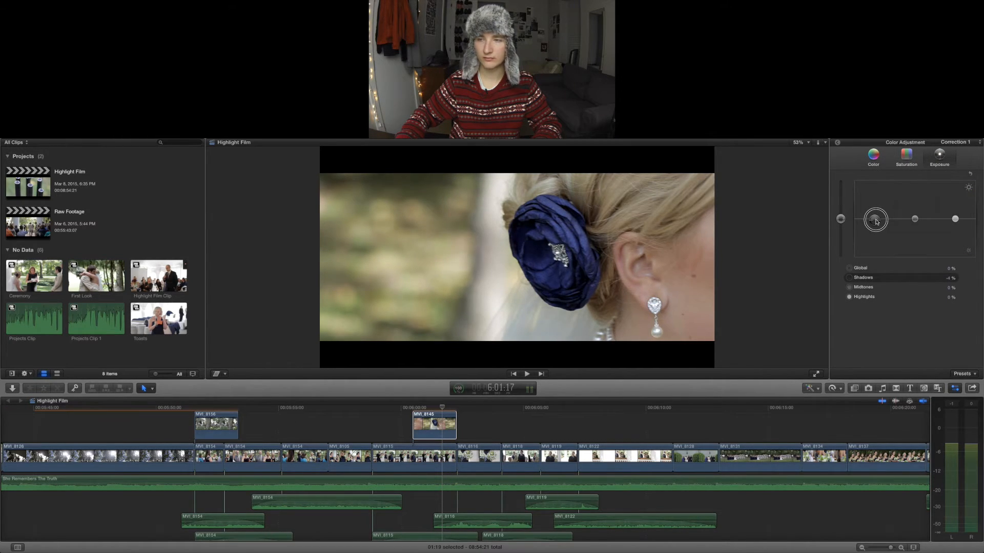
- Raise the highlights exposure of the hair flower close-up to 4% and play the timeline on from that clip
drag(956, 220, 956, 218)
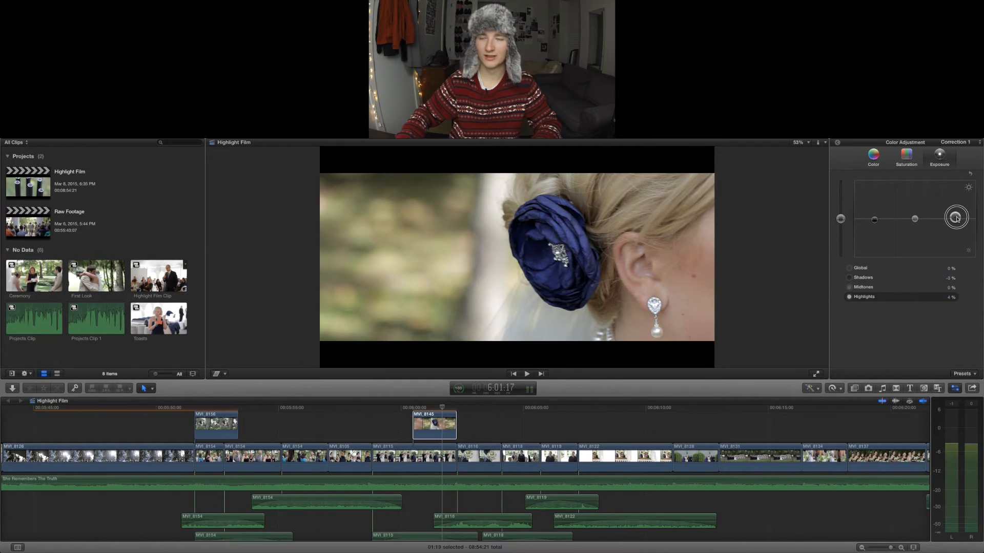
click(428, 415)
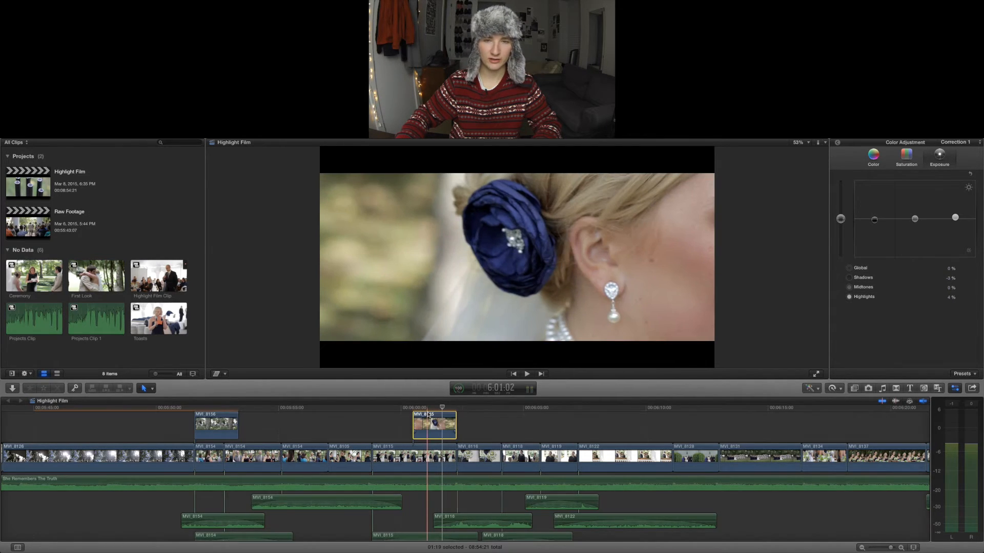
key(space)
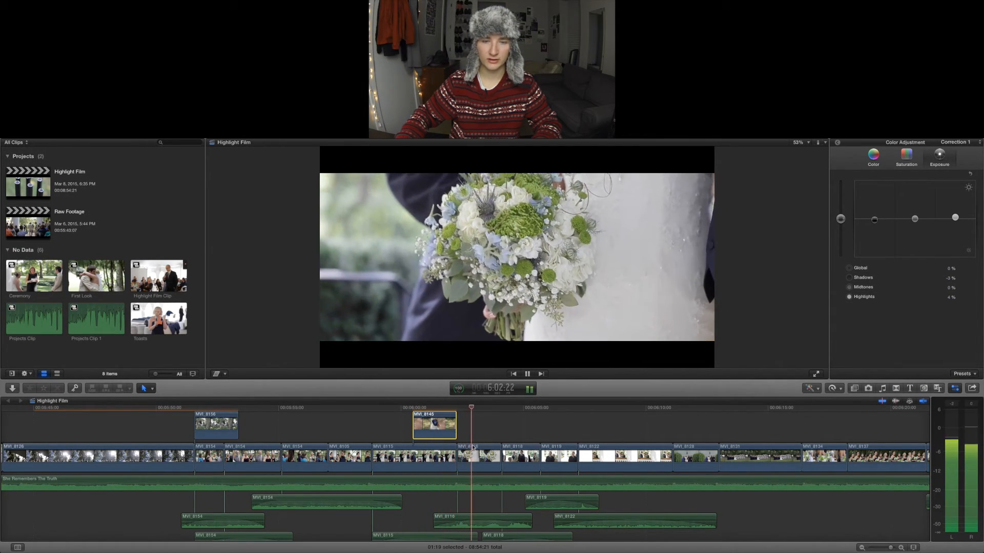
- Lower the shadows exposure and raise the highlights exposure of the bridal bouquet clip MVI_8116
key(space)
click(479, 456)
drag(874, 221, 875, 221)
drag(952, 221, 954, 216)
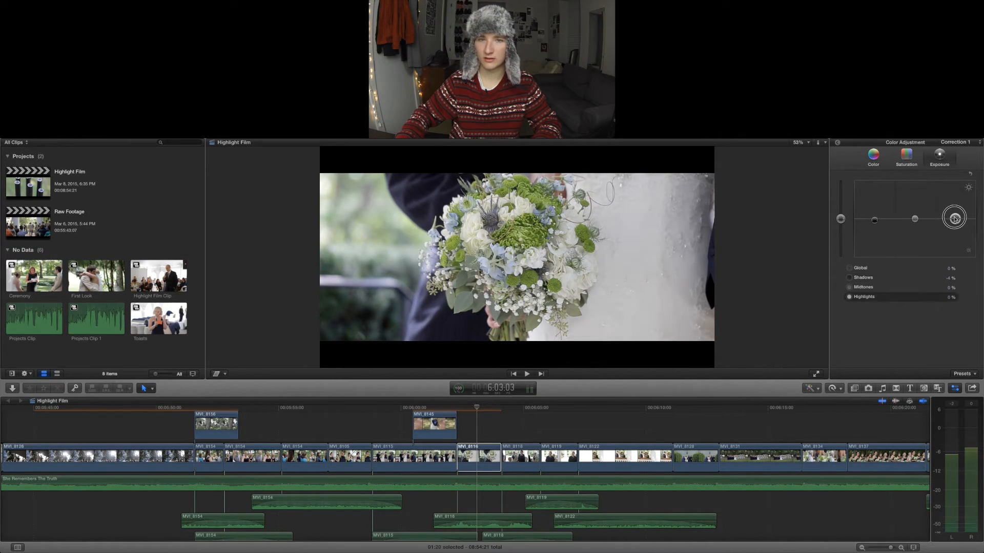
click(875, 222)
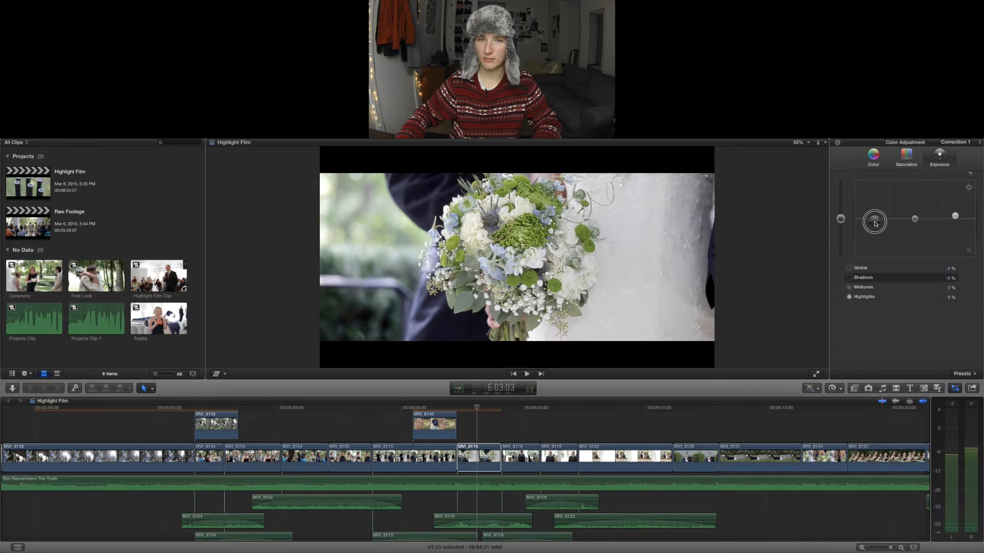
- Raise the global saturation of the bouquet clip slightly and play the timeline on towards the following clip
click(898, 169)
drag(841, 219, 843, 217)
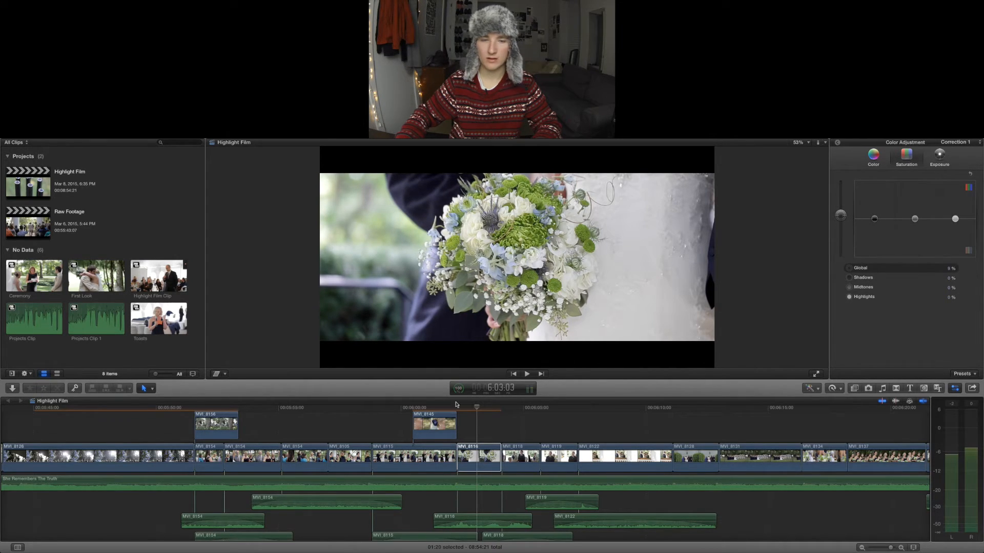
key(space)
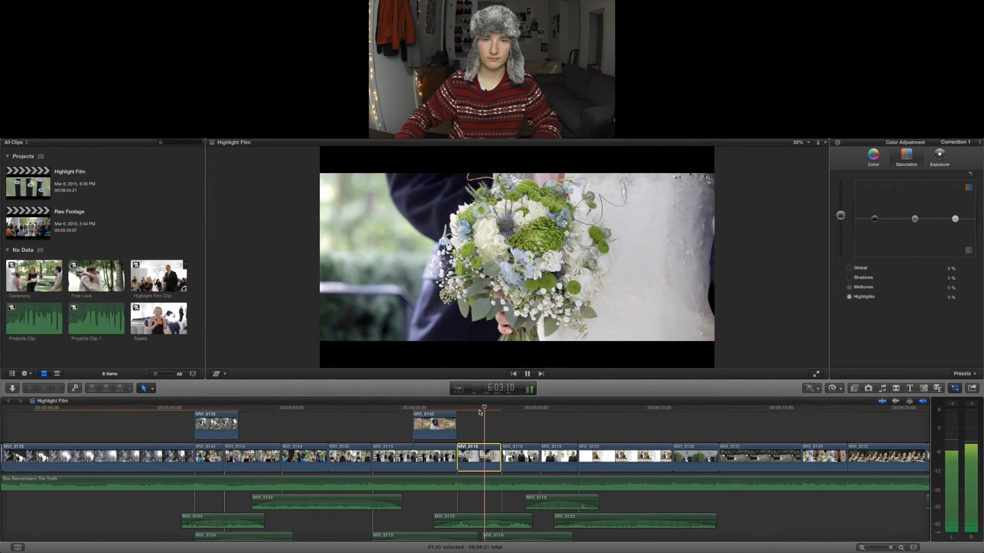
scroll(462, 425, right, 3)
- Raise the highlights exposure of clip MVI_8118, the boy and woman in navy, slightly and set its blue midtones color to -4%
key(space)
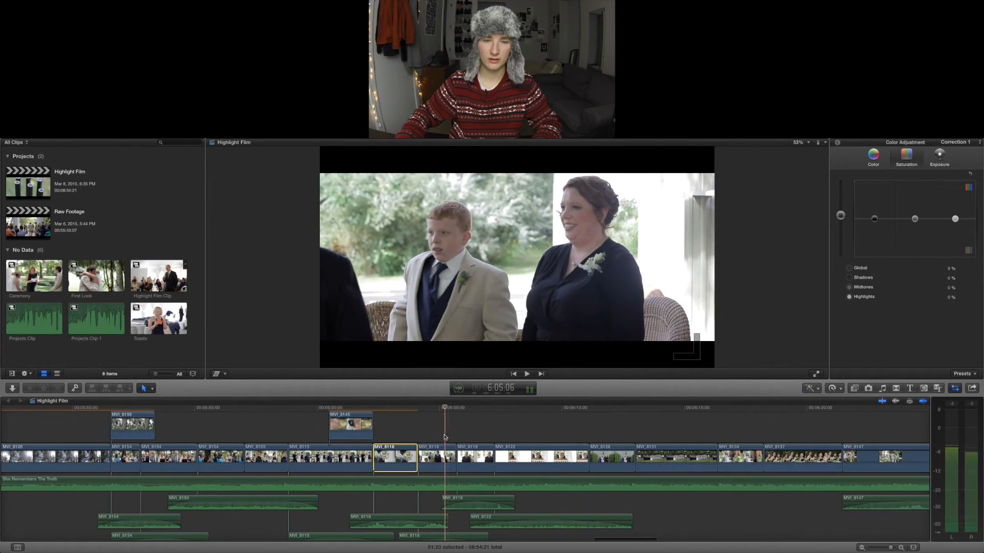
click(449, 452)
key(ctrl+super+e)
drag(955, 219, 956, 217)
click(905, 159)
click(883, 163)
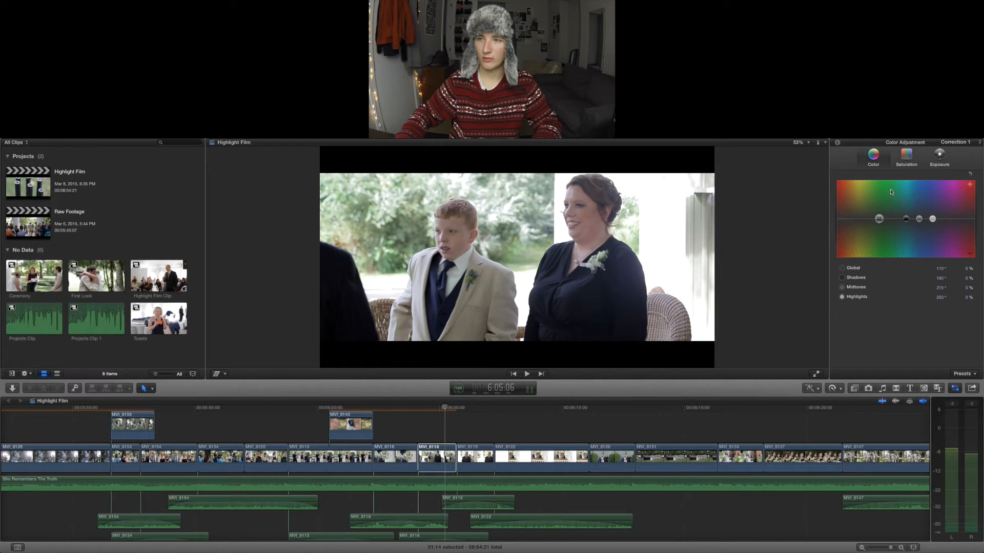
click(918, 219)
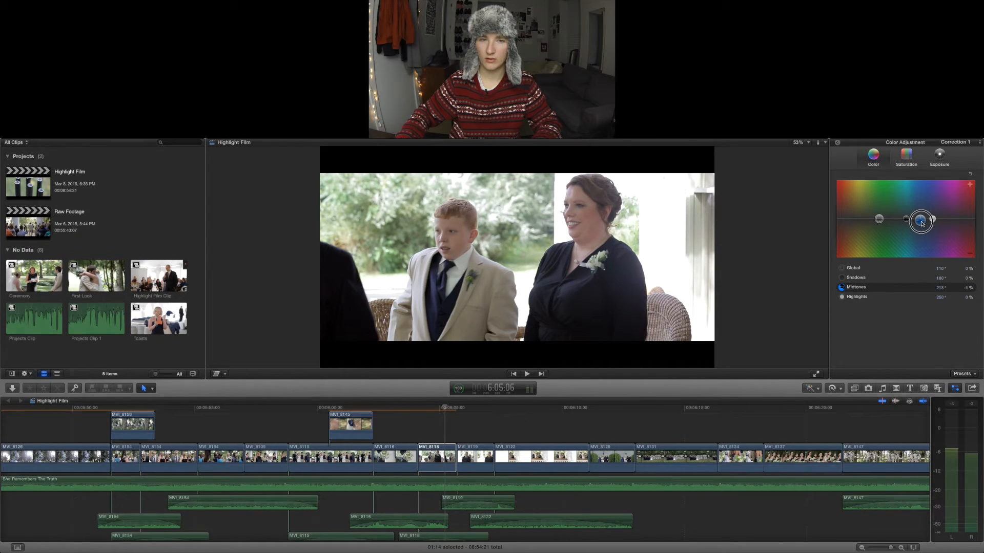
- Play on to clip MVI_8128, the family seen from behind between the hedges, and raise its highlights exposure slightly
key(space)
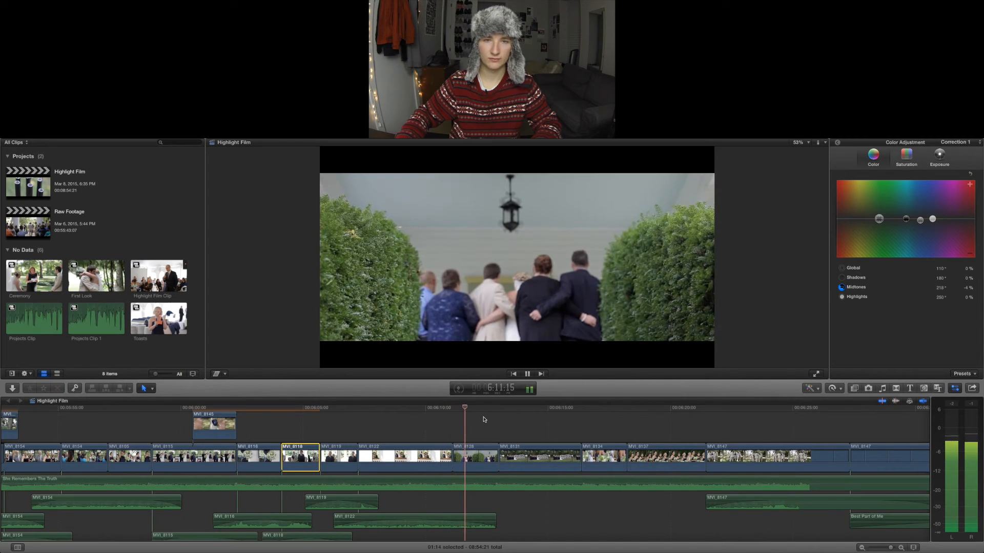
key(space)
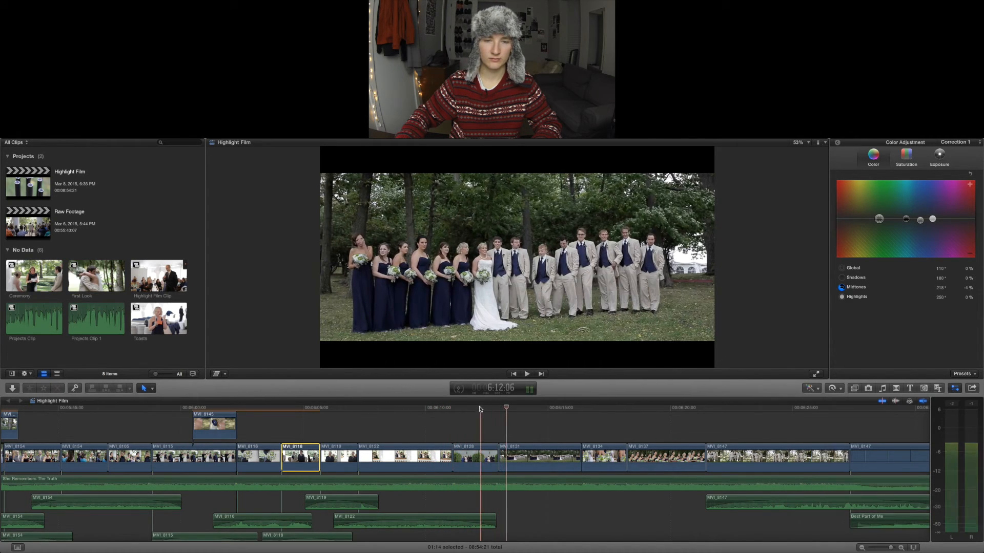
click(477, 452)
click(946, 161)
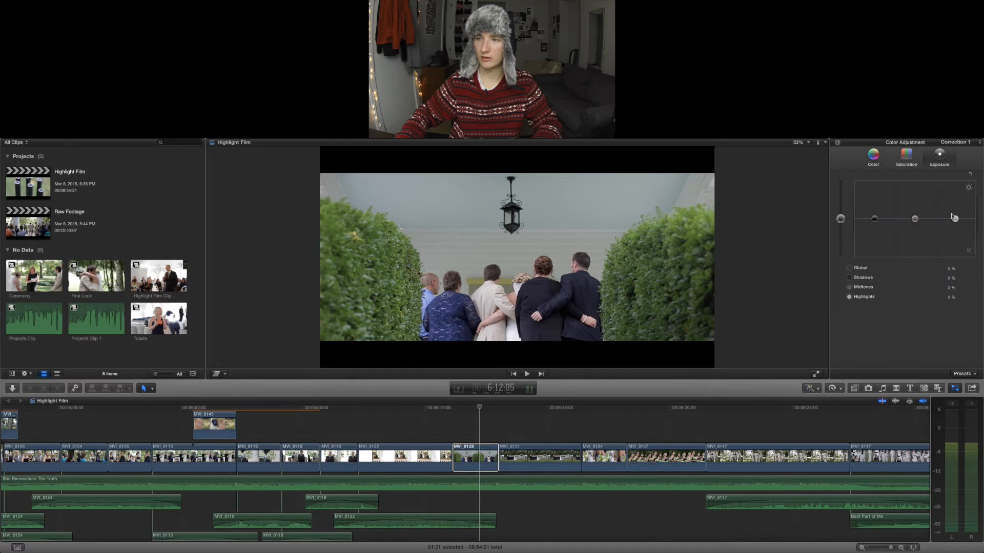
key(space)
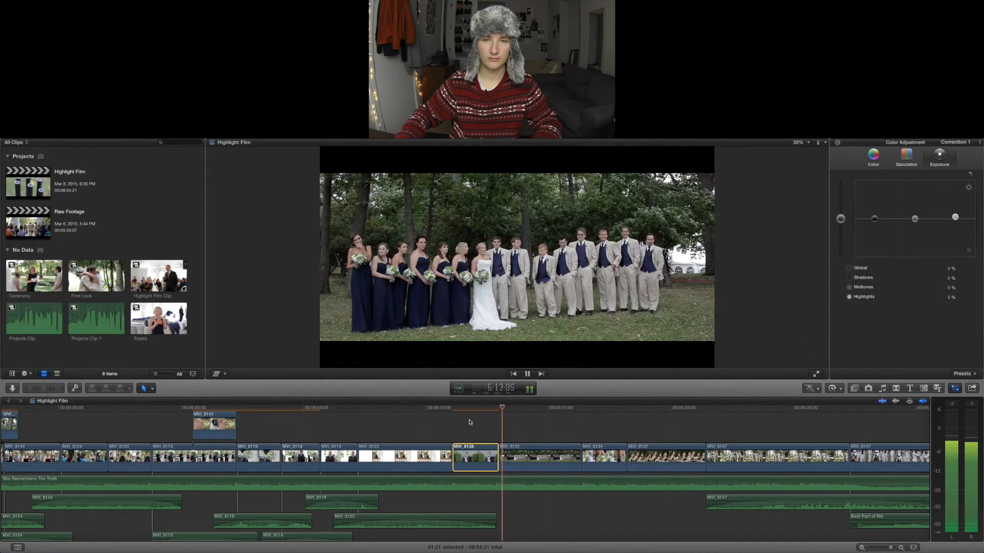
- Set the exposure of the bridal party group clip MVI_8131 to 4% midtones and 12% highlights
scroll(473, 458, right, 3)
click(473, 458)
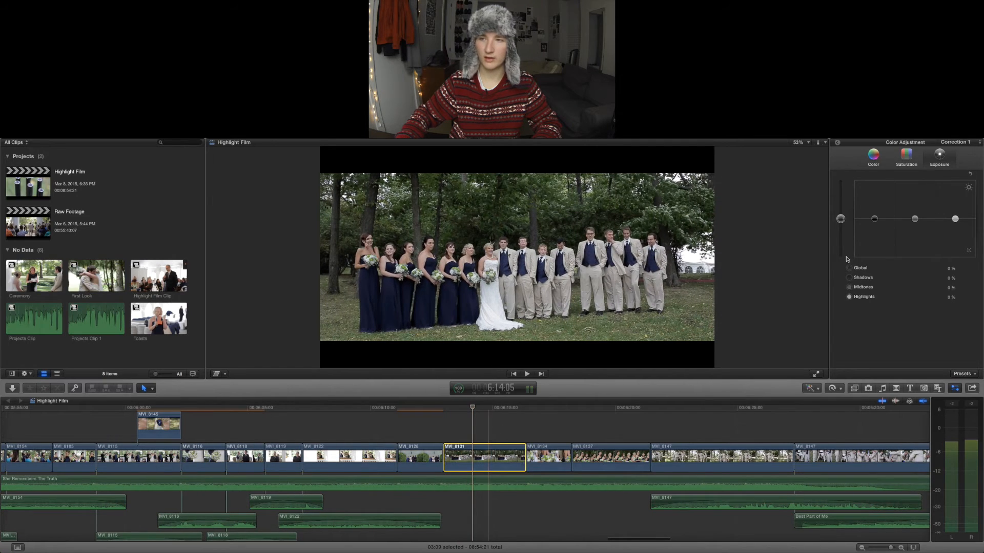
click(915, 219)
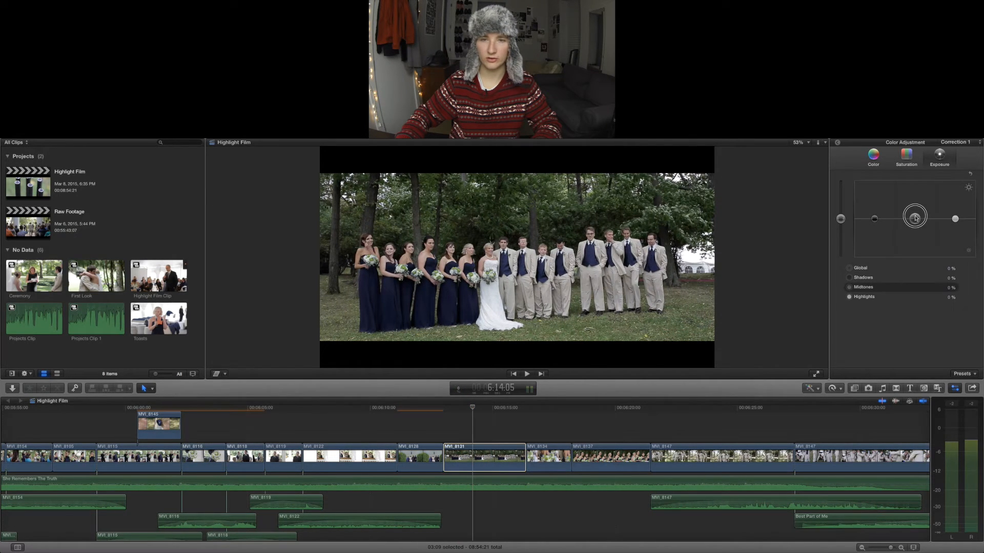
drag(956, 219, 954, 214)
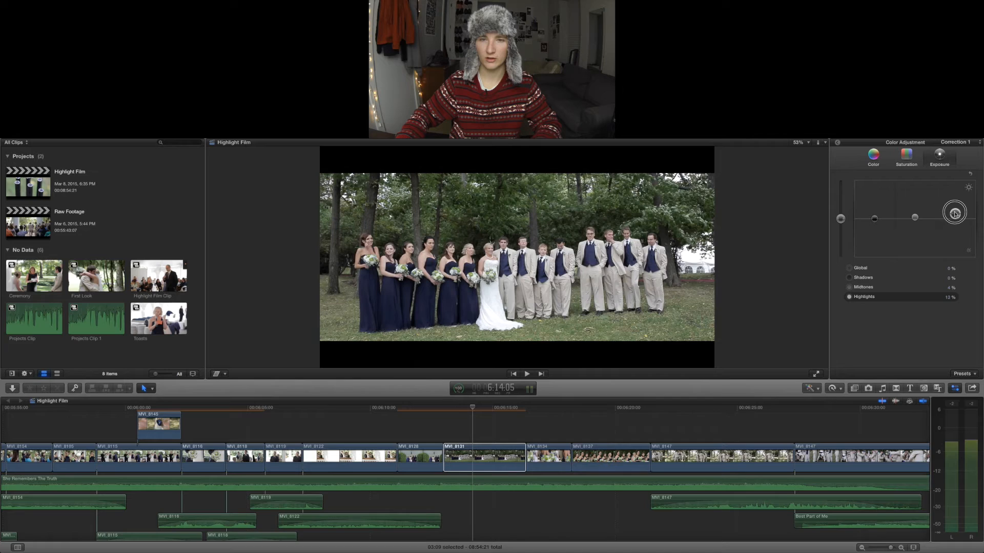
- Set the global saturation of MVI_8131 to 14% and raise its highlights exposure to 24%
click(907, 155)
click(841, 219)
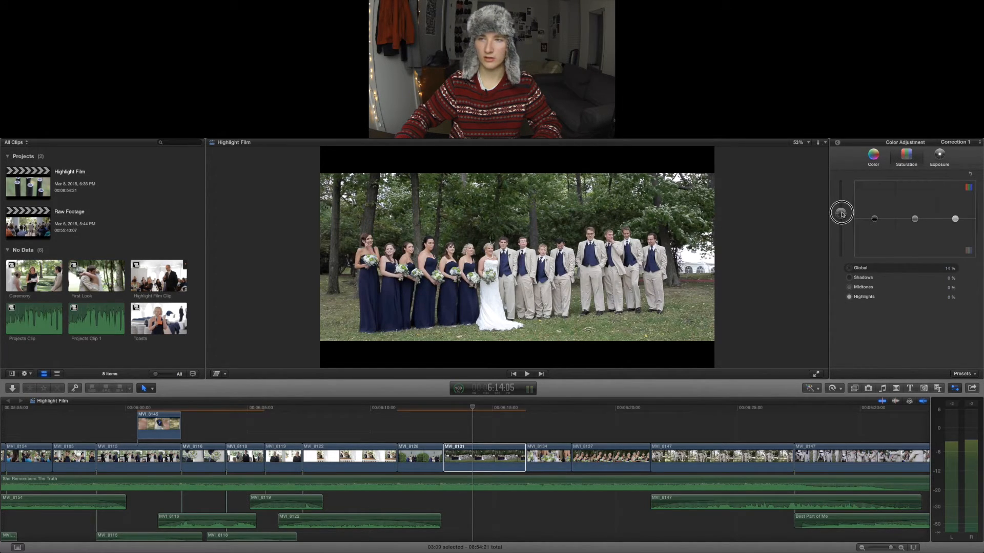
click(941, 159)
drag(956, 214, 955, 211)
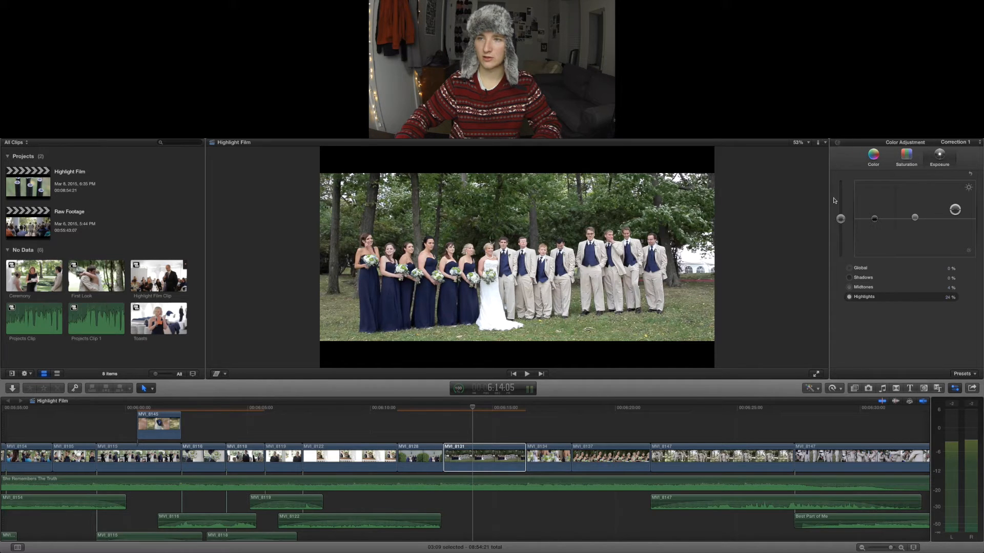
- Compare MVI_8131 with and without Correction 1, leaving the correction enabled
click(837, 142)
click(839, 214)
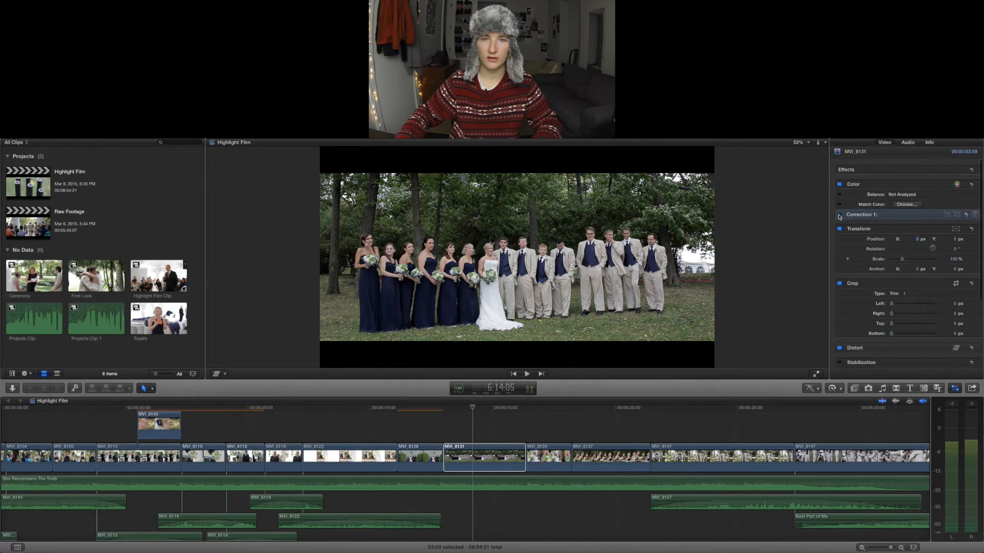
click(839, 216)
click(840, 216)
click(840, 215)
click(840, 215)
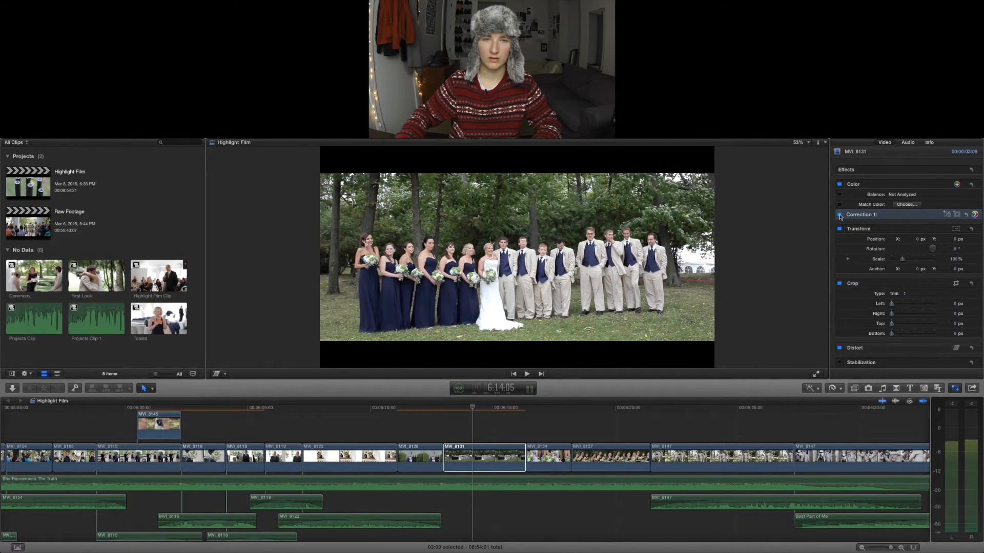
- Play the timeline on from MVI_8131 through the groomsmen shots to review the clips up to the second MVI_8147
click(517, 456)
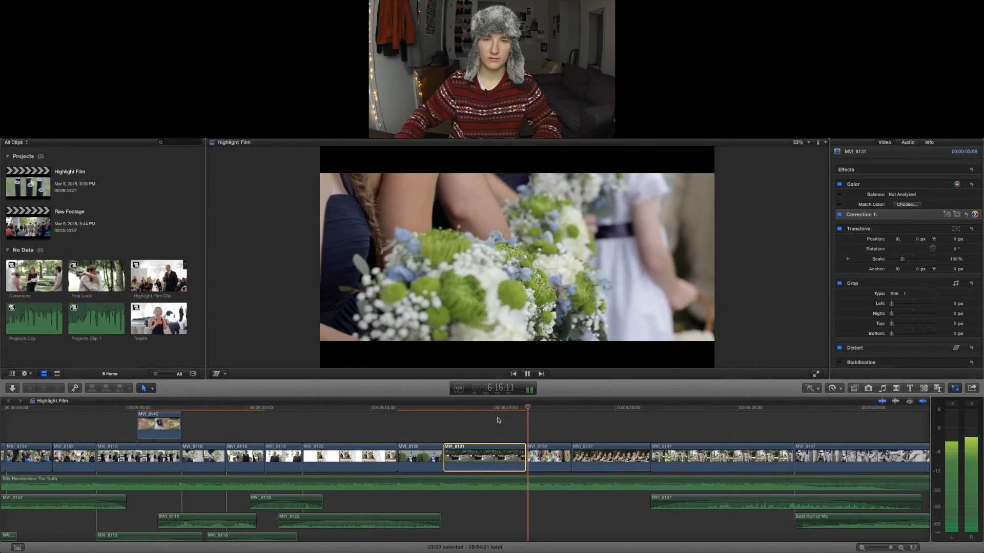
scroll(498, 420, right, 5)
scroll(500, 421, right, 5)
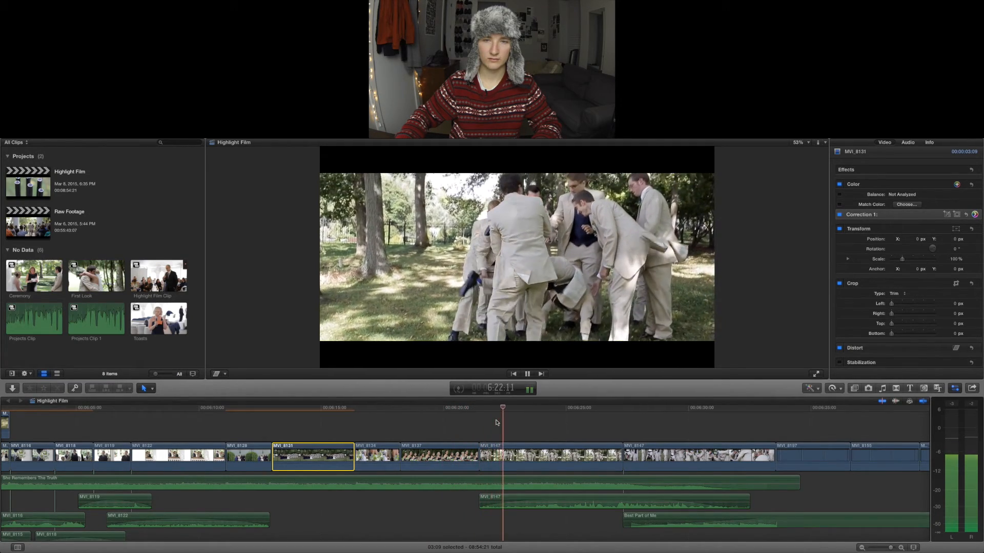
scroll(500, 425, right, 5)
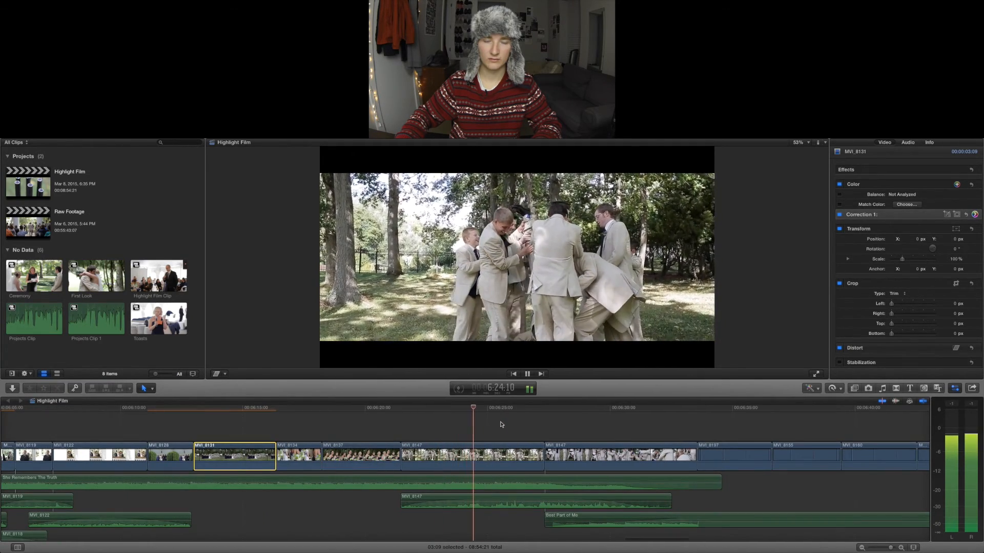
scroll(501, 424, right, 5)
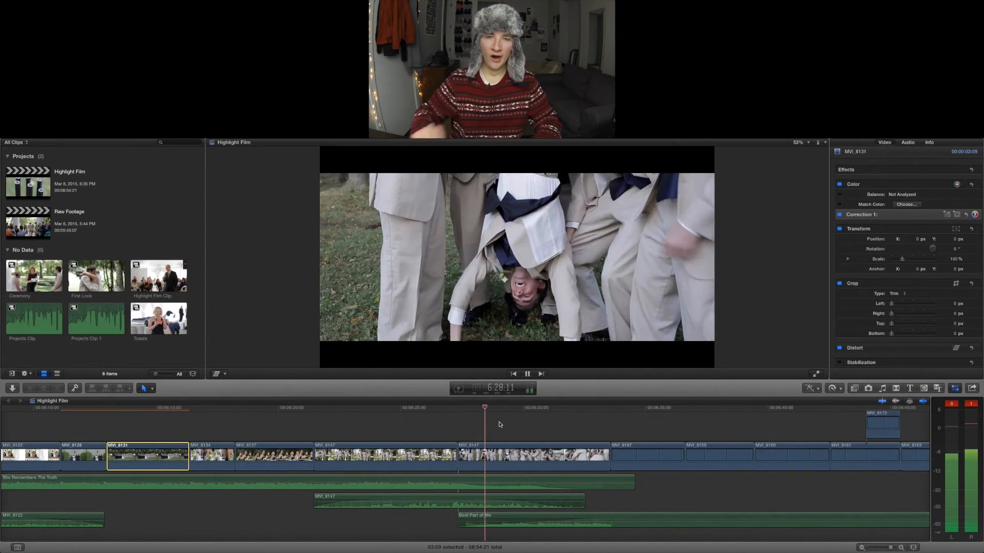
key(space)
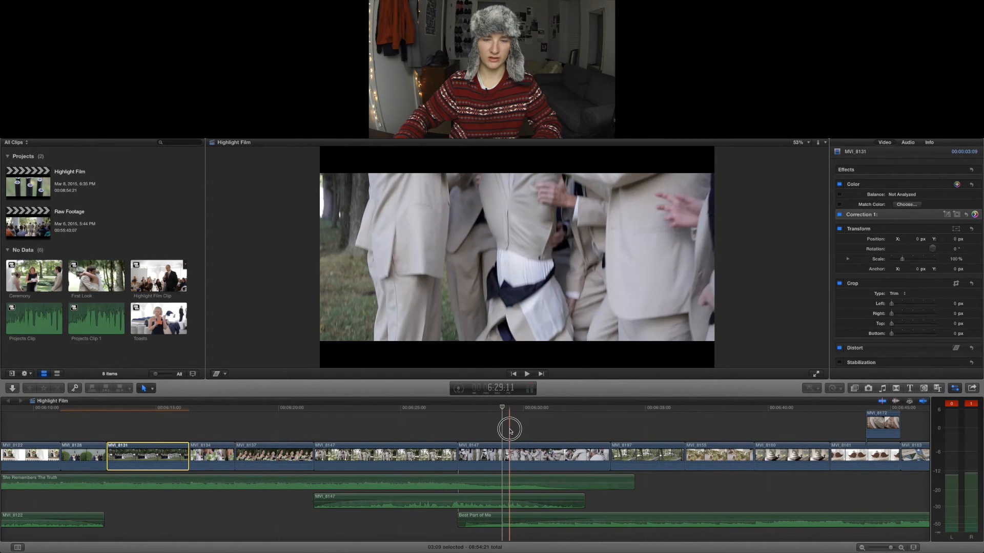
- Shift the midtones color of the second MVI_8147 clip, the upside-down groomsman, slightly into negative blue
click(510, 430)
click(503, 455)
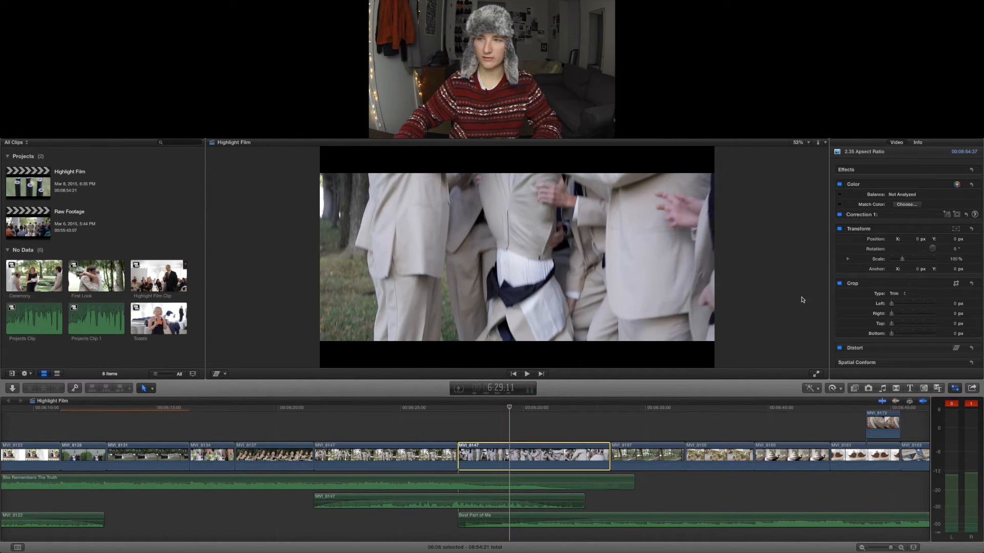
click(969, 213)
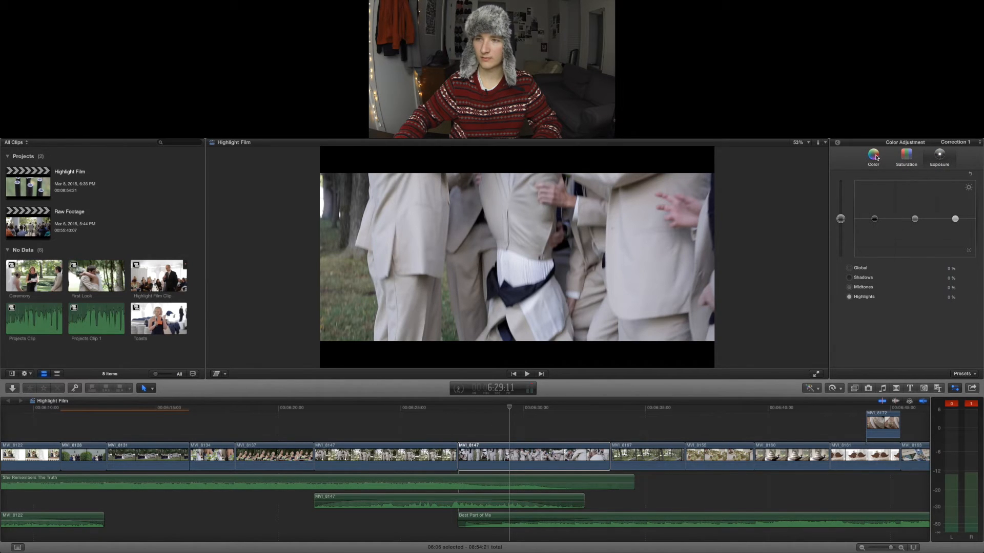
click(873, 155)
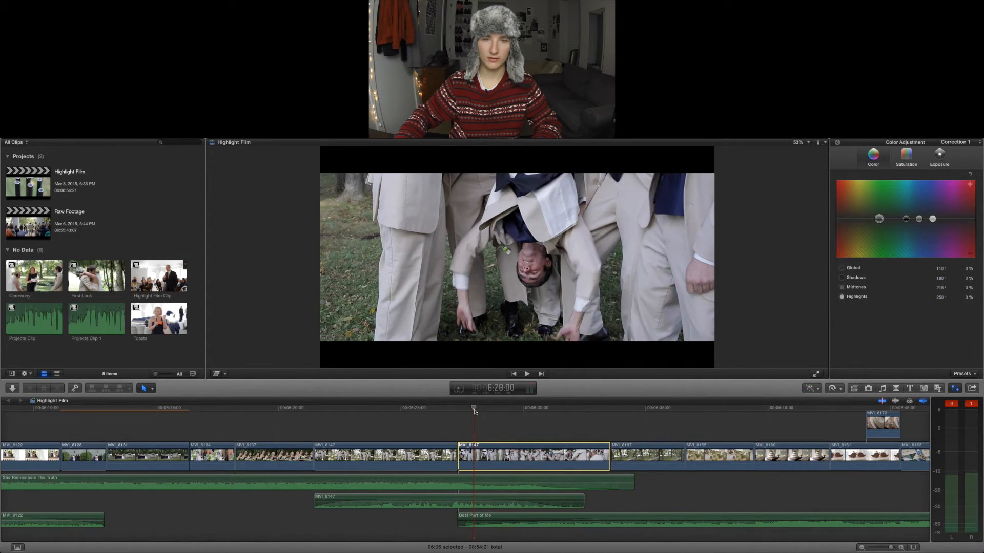
drag(920, 220, 921, 222)
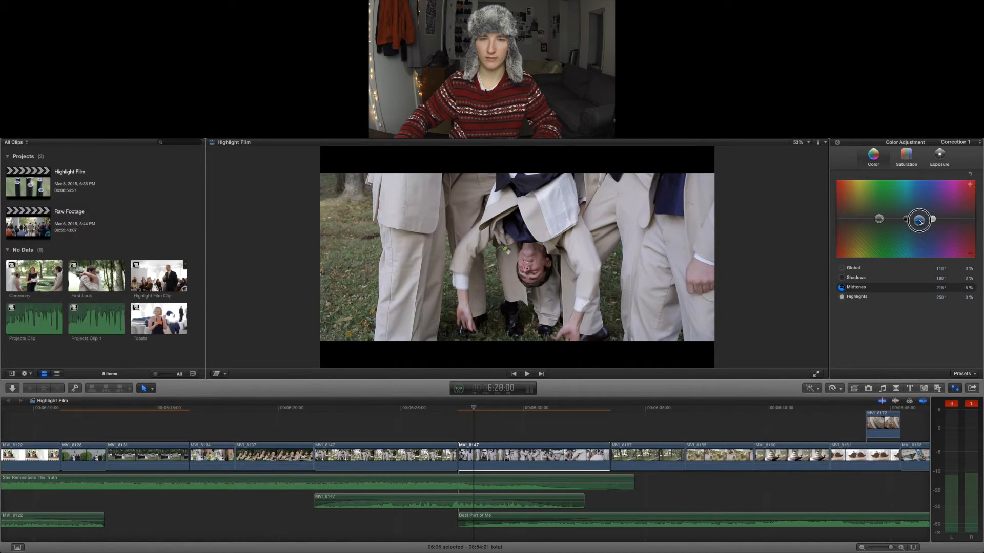
- Set the exposure of the second MVI_8147 clip to 2% midtones and 10% highlights, and play the timeline on
click(940, 155)
click(915, 220)
drag(956, 220, 955, 216)
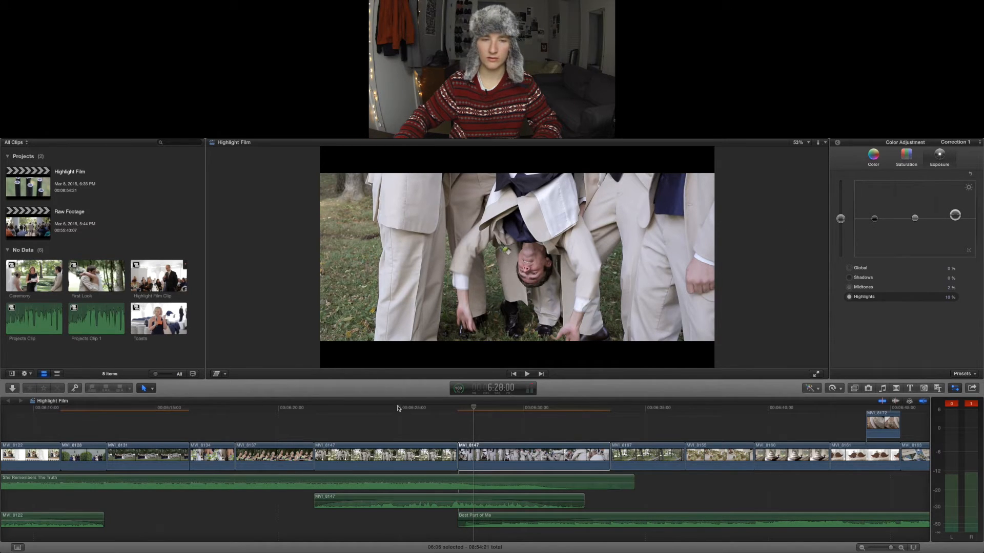
key(space)
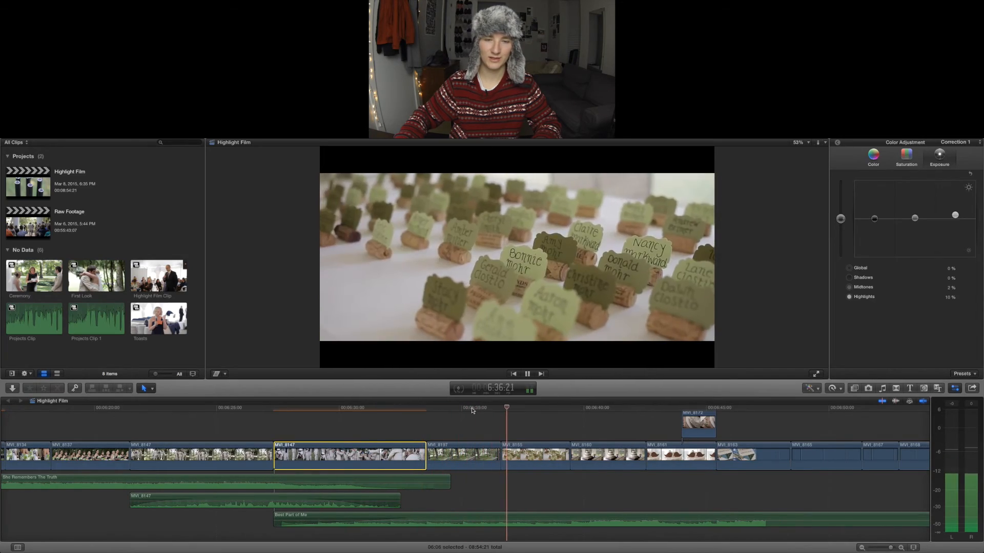
- Lower the shadows exposure of the clip showing the white tent among the trees to -1% and raise its highlights
click(469, 454)
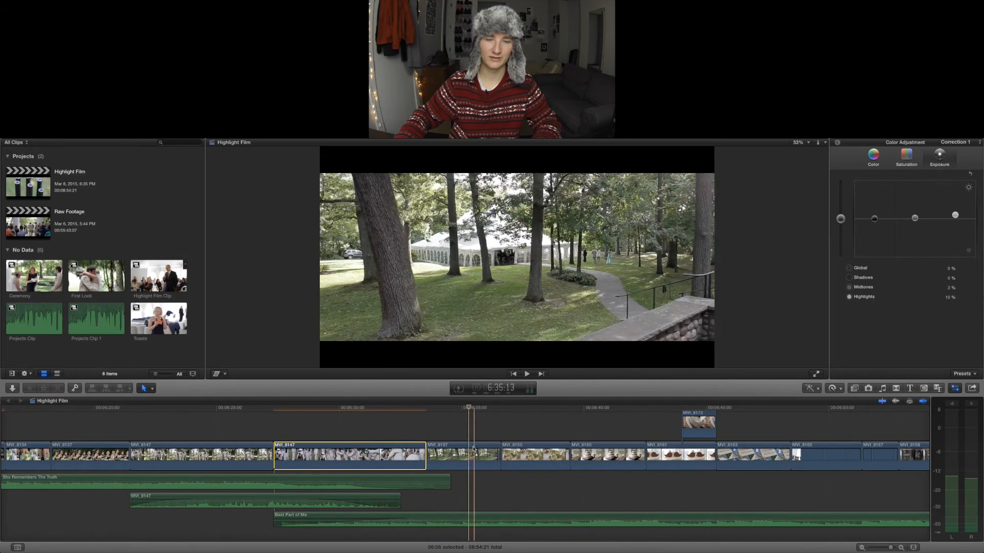
click(874, 221)
click(955, 219)
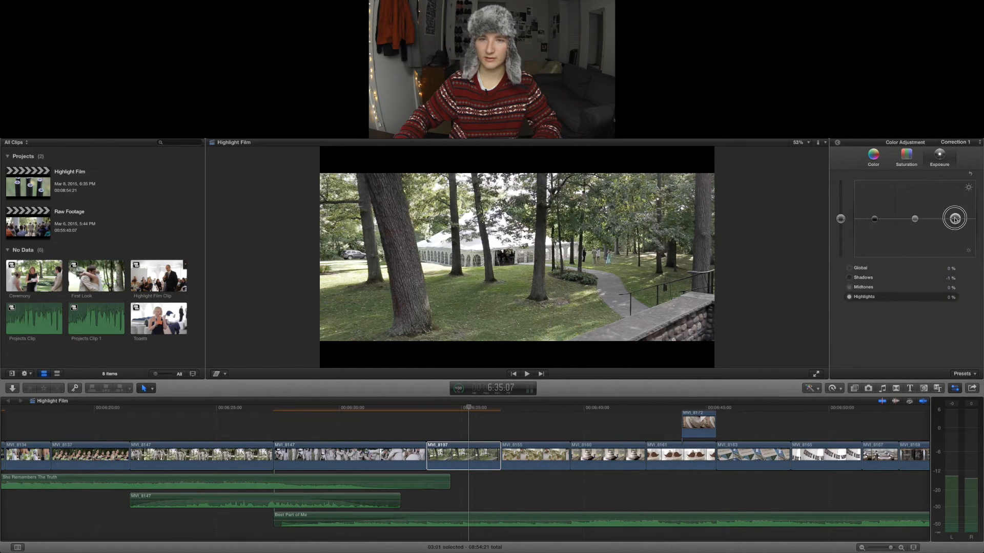
- Set the global saturation of the white tent clip to 14% and play it back
click(904, 162)
drag(842, 220, 842, 215)
click(452, 410)
key(space)
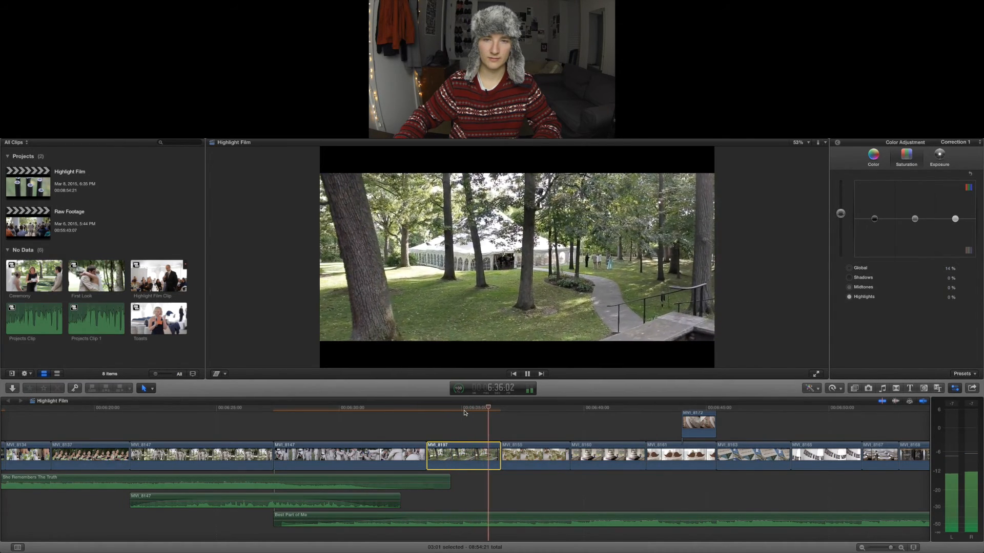
- Lower the shadows exposure of the clip showing the cork place cards slightly and raise its highlights to 7%
scroll(477, 430, right, 4)
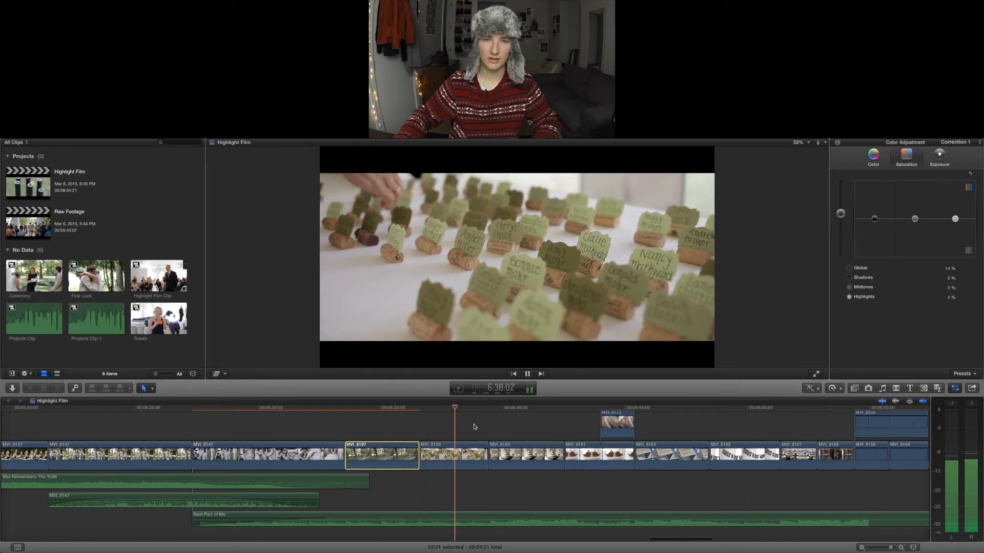
click(459, 422)
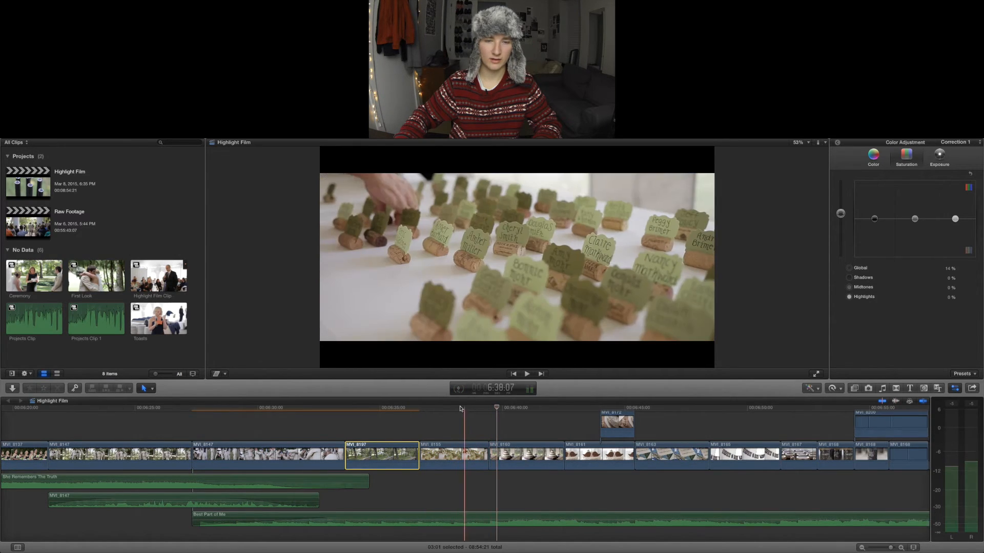
click(459, 453)
click(939, 156)
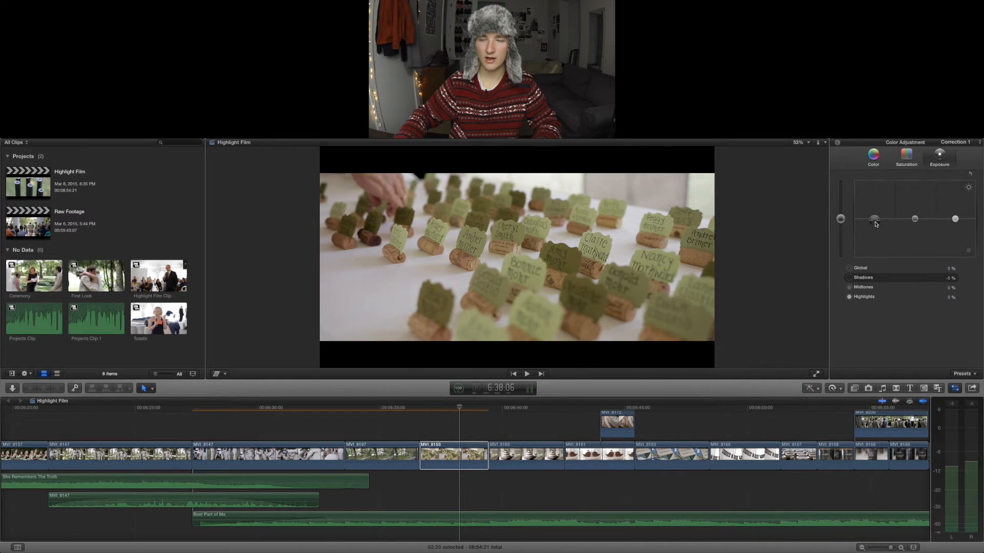
drag(956, 218, 955, 216)
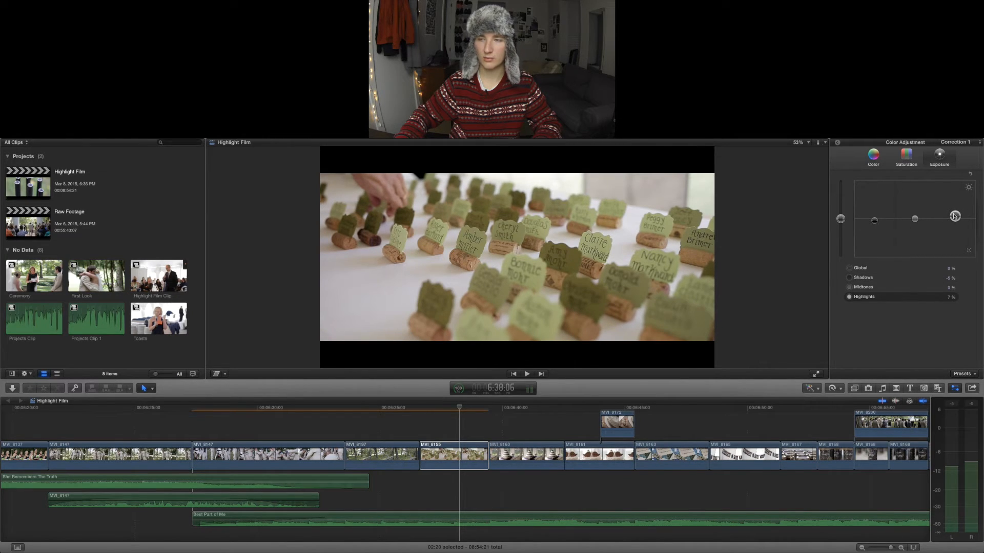
- Adjust the global saturation of the cork place card clip slightly and play it back
click(906, 159)
click(842, 219)
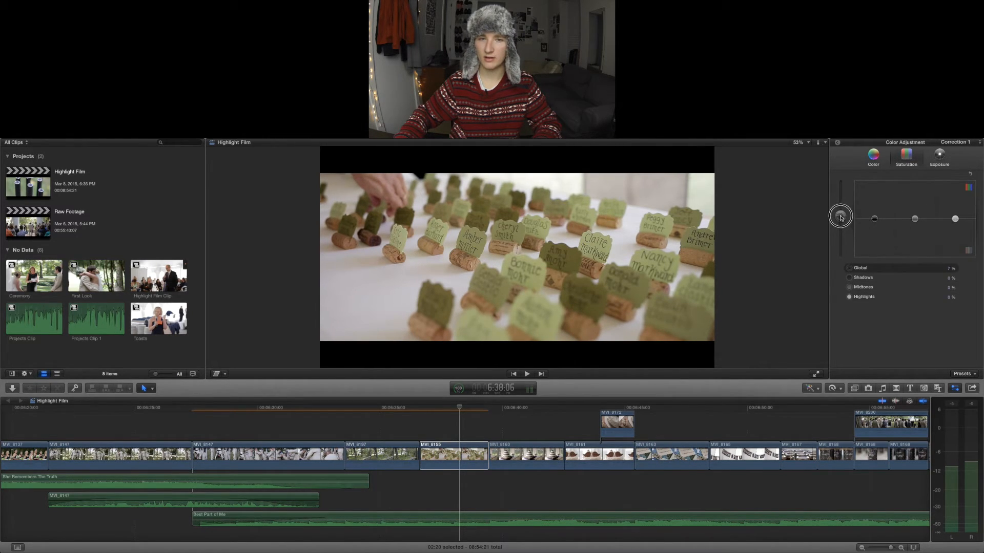
click(430, 413)
key(space)
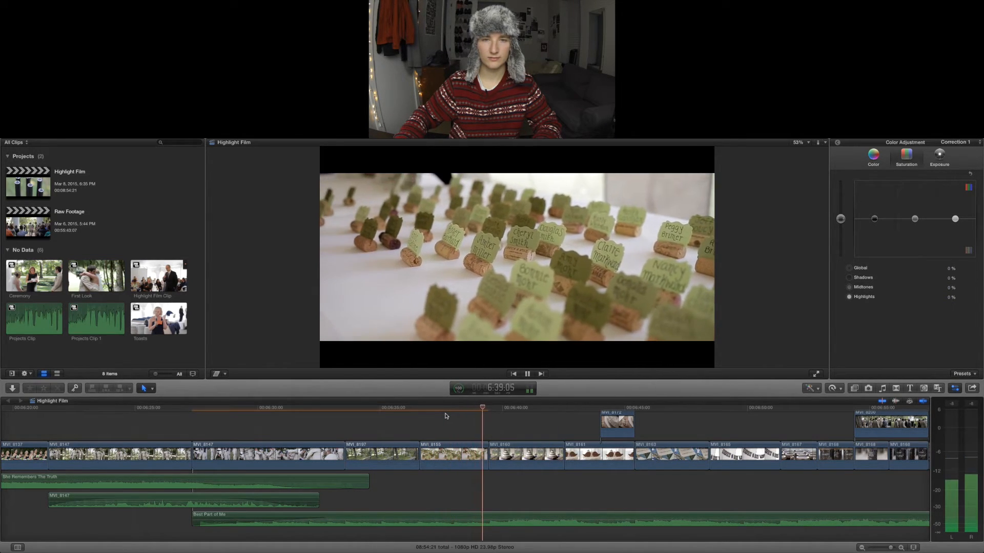
scroll(449, 416, right, 3)
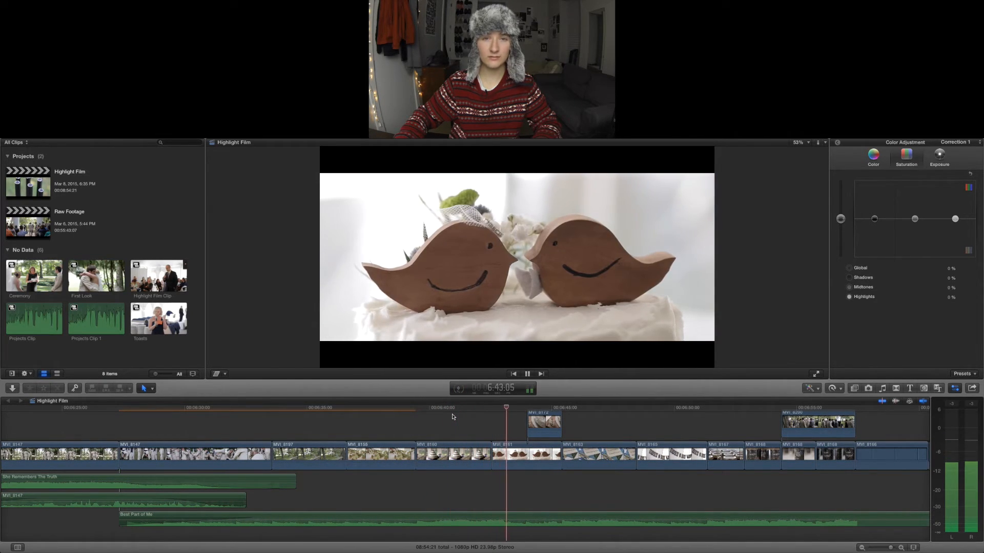
scroll(453, 416, right, 3)
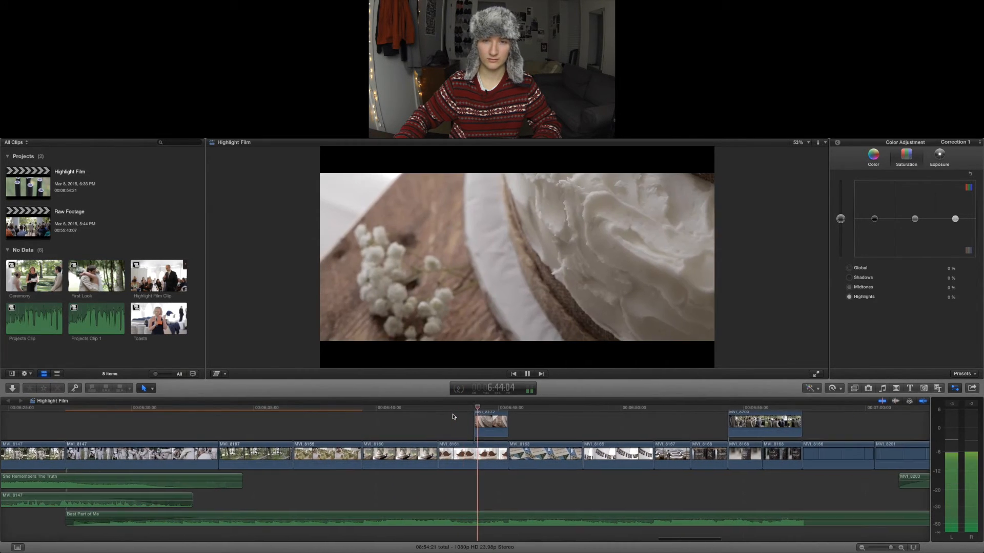
click(492, 423)
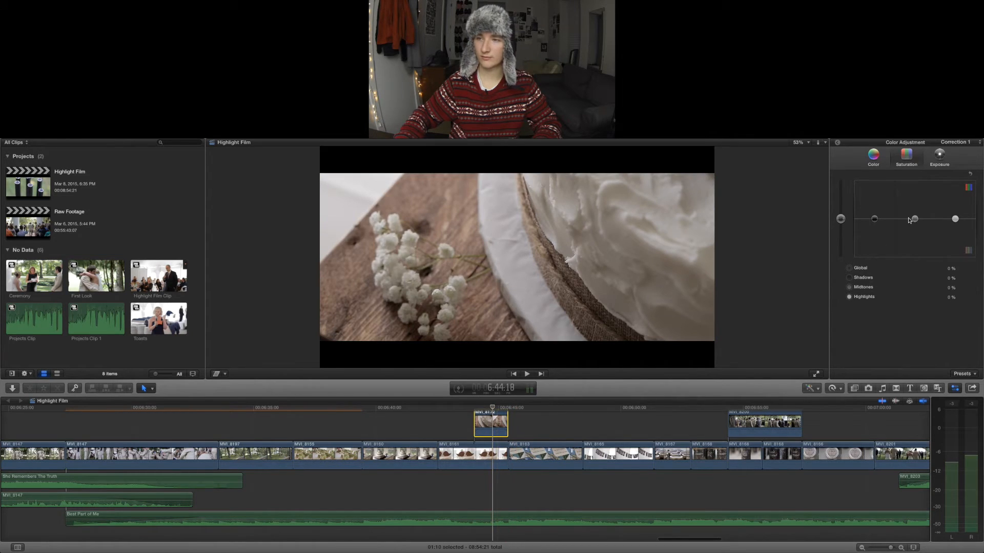
drag(878, 220, 955, 217)
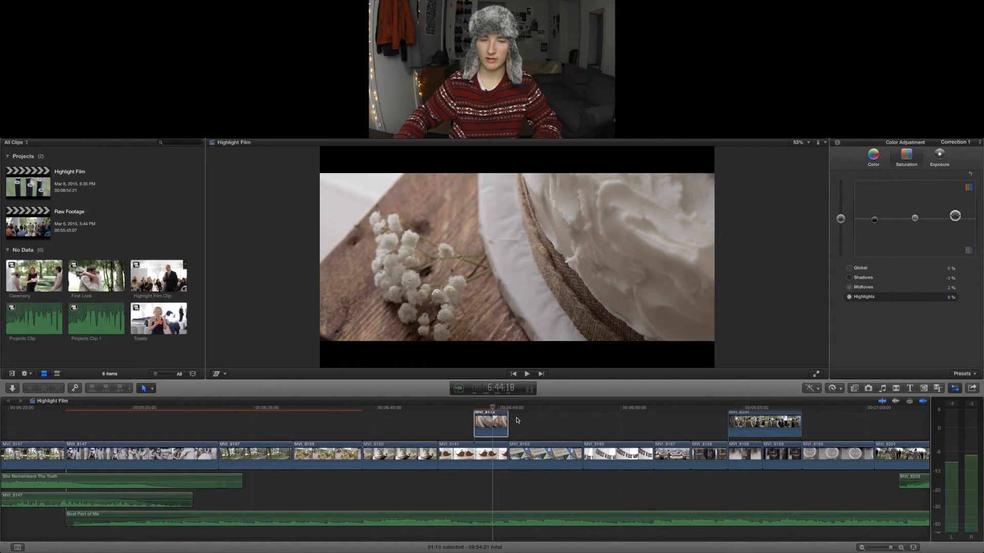
click(490, 424)
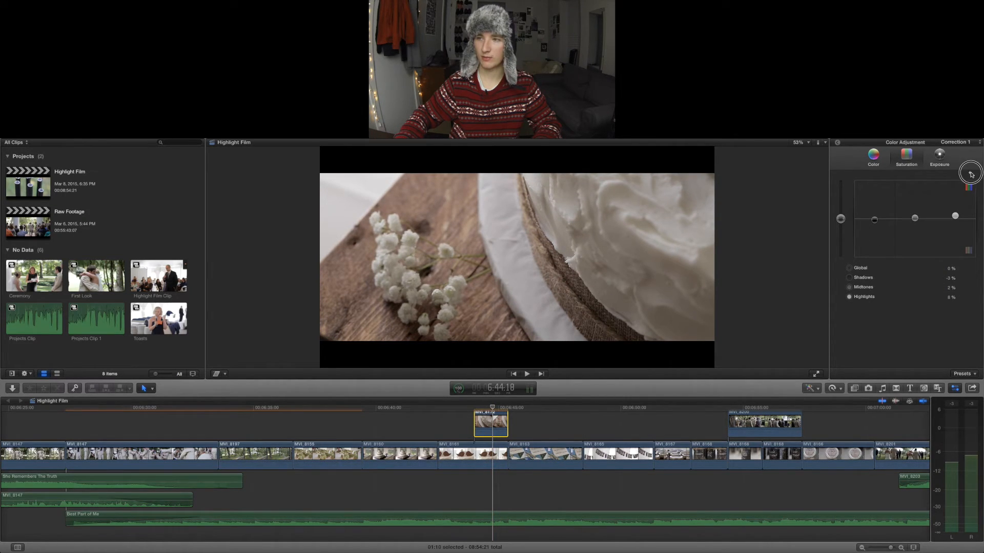
- Set the exposure of the connected cake close-up clip to -1% shadows, 4% midtones and 12% highlights
click(939, 157)
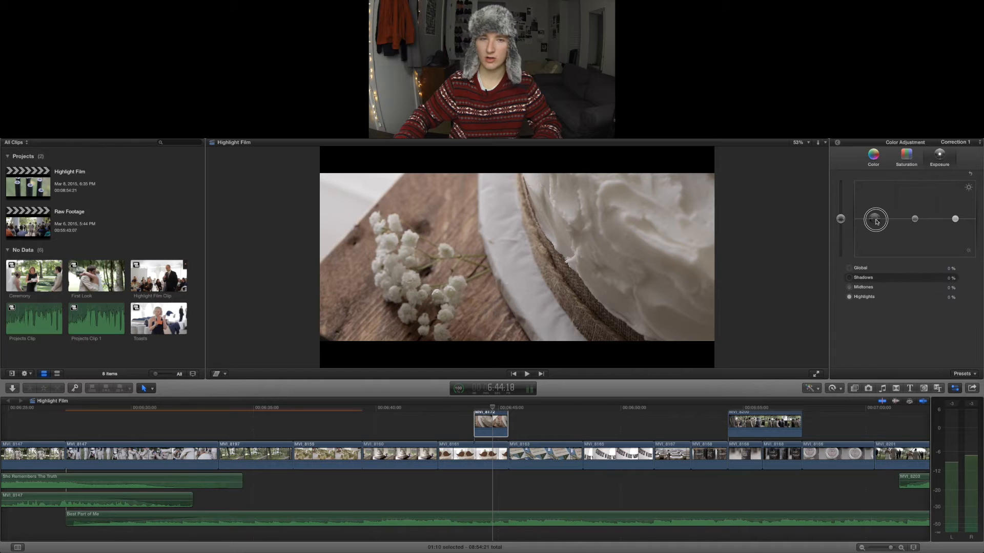
click(915, 219)
drag(955, 219, 956, 216)
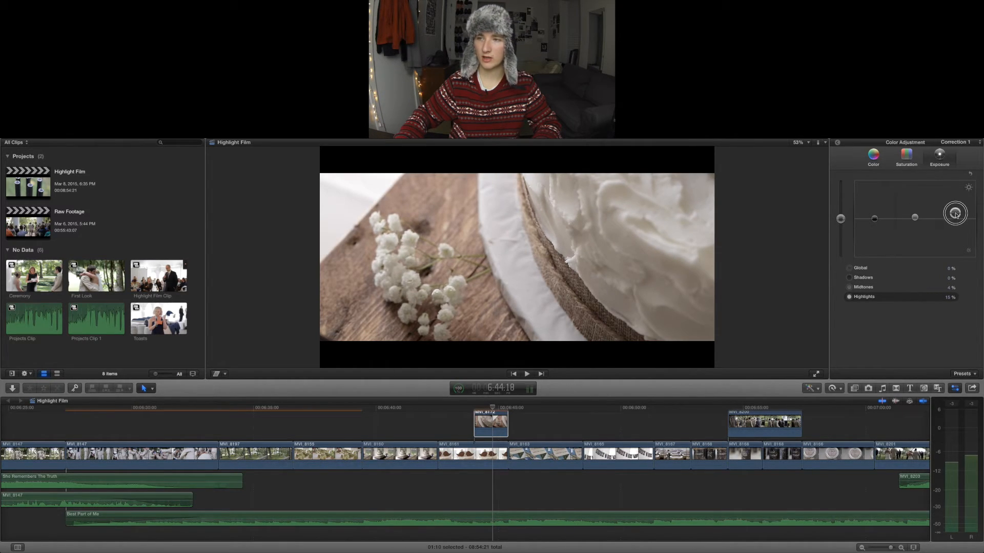
click(874, 220)
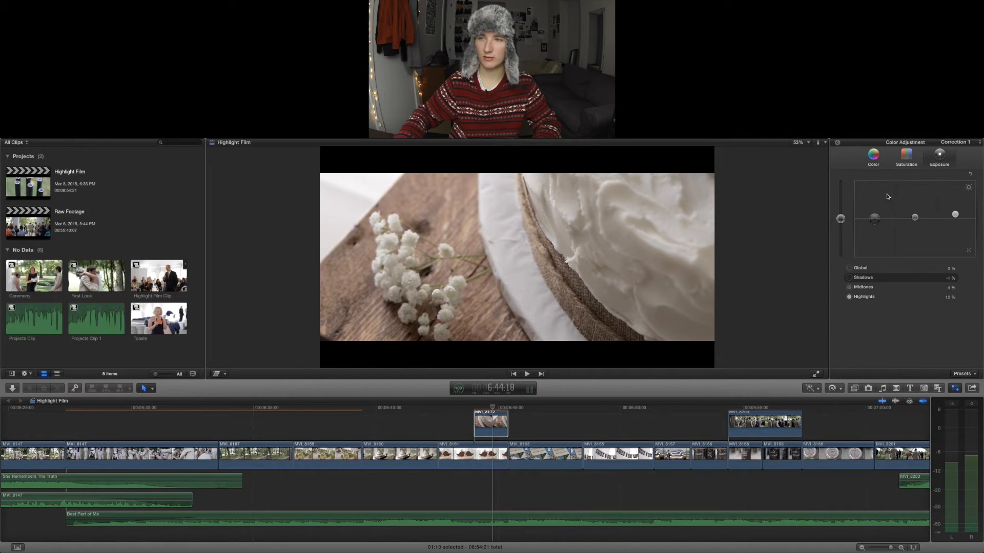
- Shift the midtones color of the cake close-up clip to -4% blue and play it back
click(909, 162)
click(877, 164)
click(919, 220)
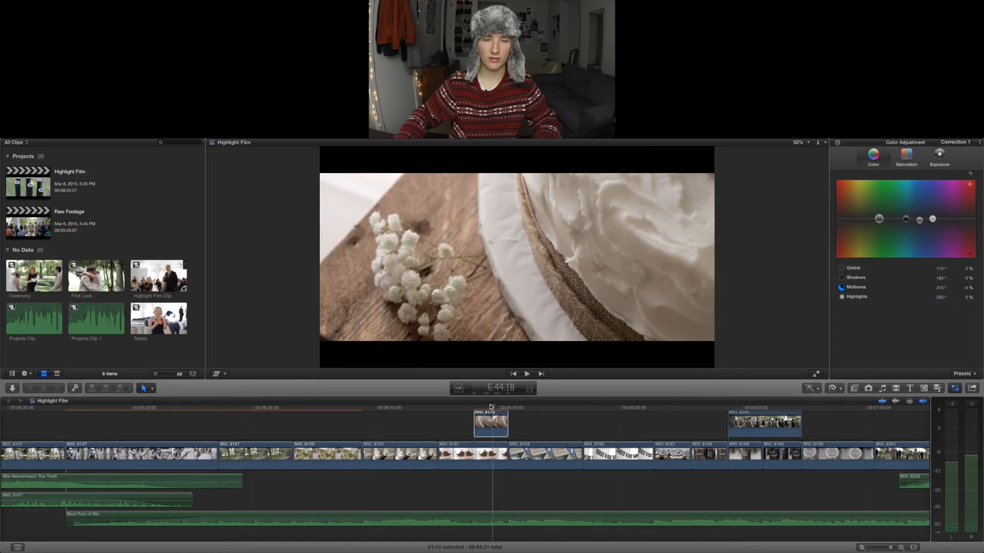
click(466, 408)
key(space)
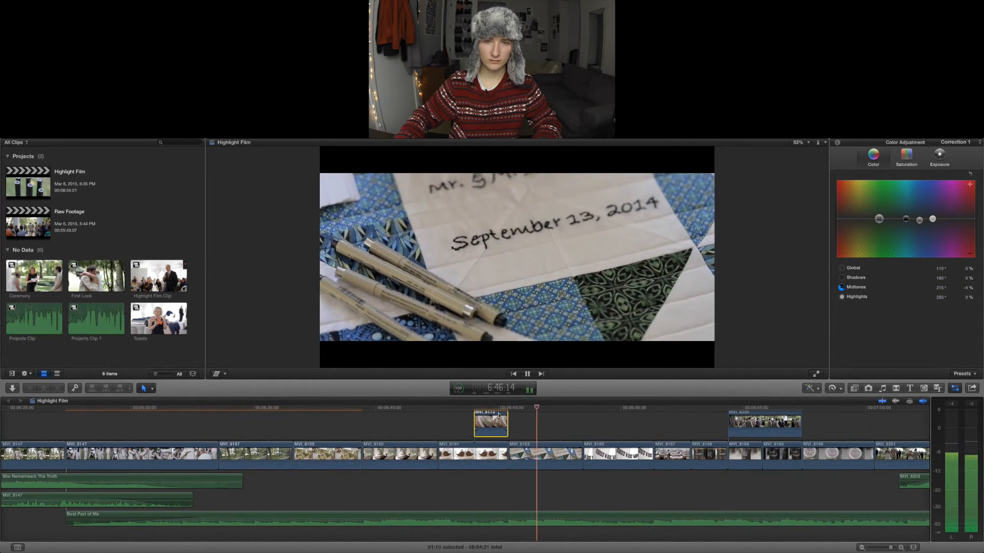
- Set the exposure of the clip showing the quilt and pens to 2% midtones and 9% highlights, and play on
scroll(485, 417, right, 3)
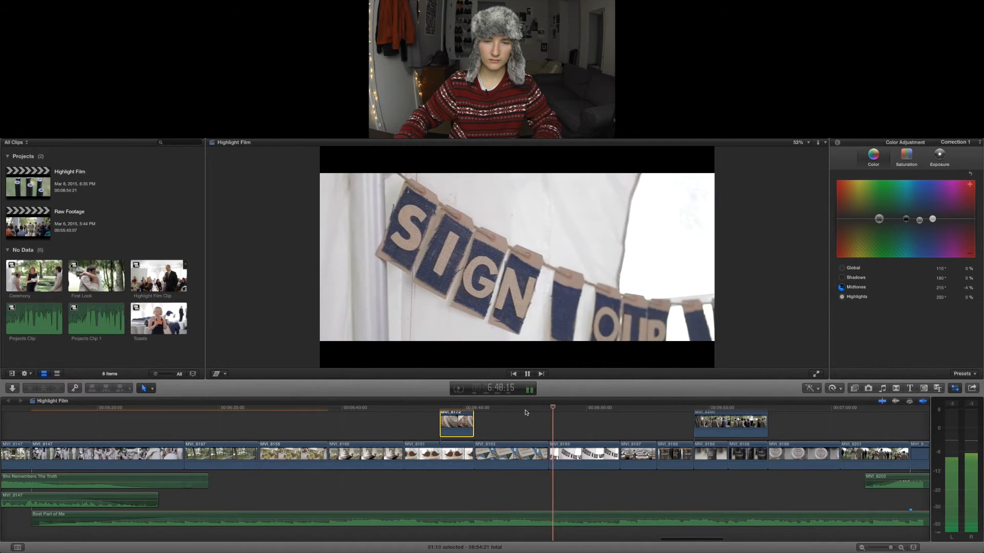
key(space)
click(524, 453)
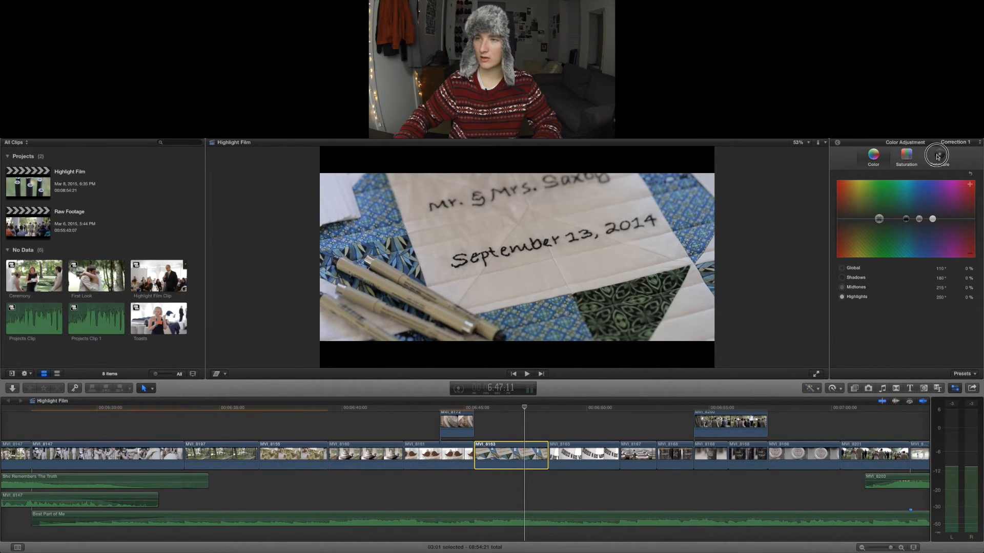
click(937, 156)
drag(956, 218, 955, 216)
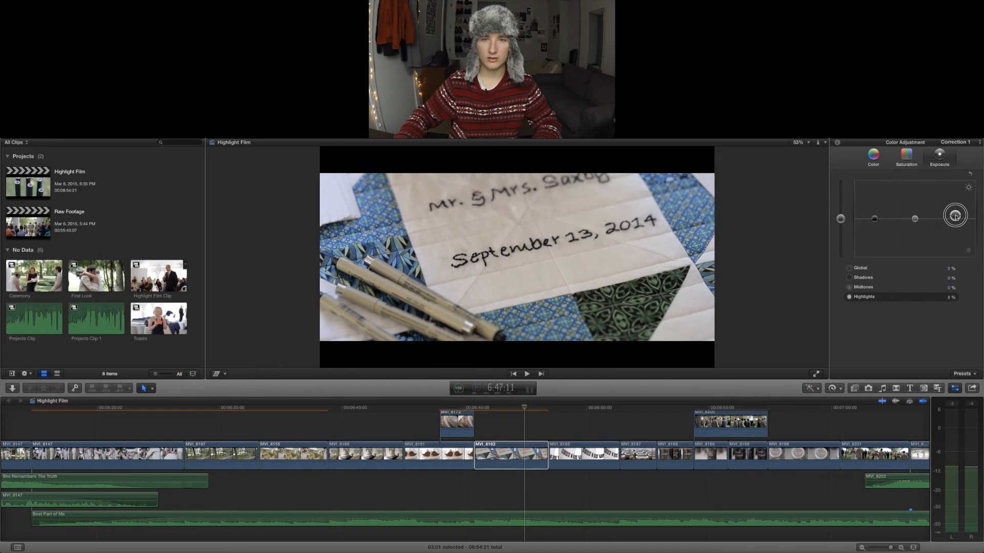
click(915, 219)
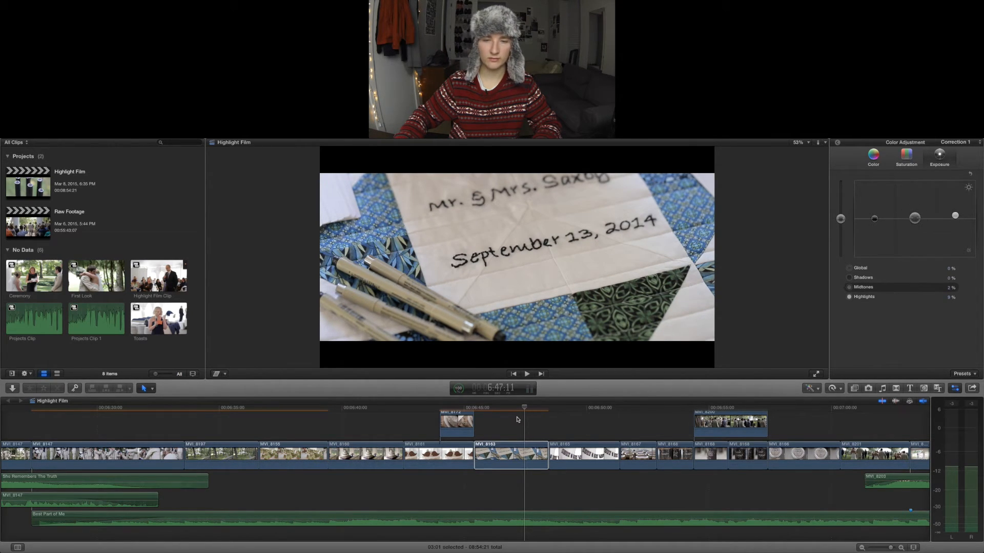
key(space)
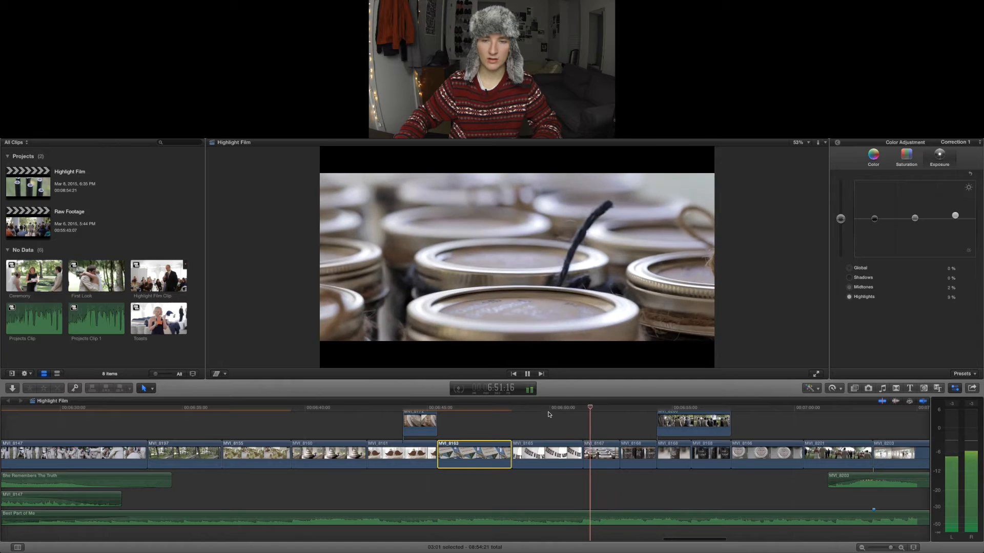
- Lower the shadows exposure of the "Sign our quilt" banner clip slightly and raise its highlights to 15%
key(space)
click(550, 454)
drag(875, 219, 877, 222)
drag(954, 220, 955, 212)
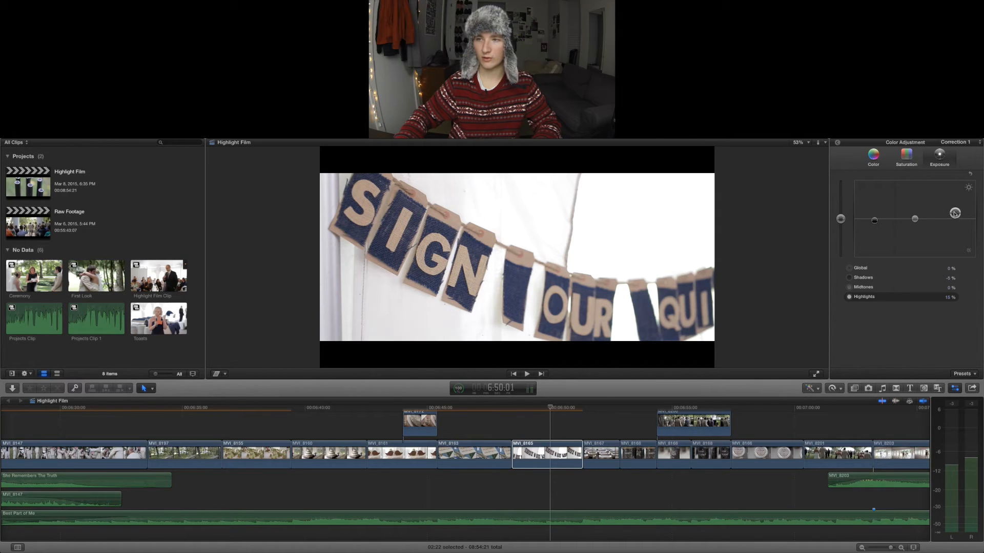
- Keep the banner clip's global saturation at 0%, shift its midtones color slightly into negative blue, and play it back
click(905, 155)
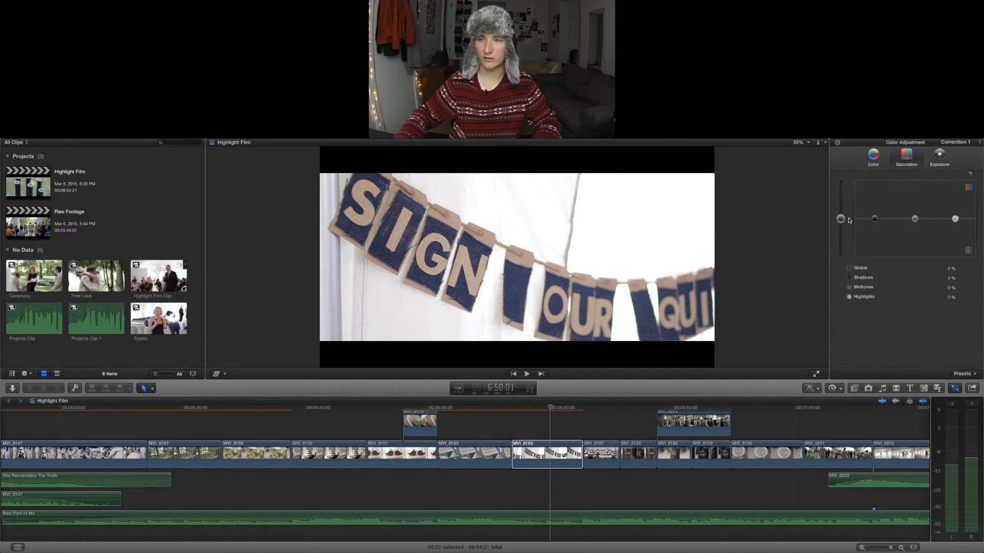
drag(841, 218, 842, 217)
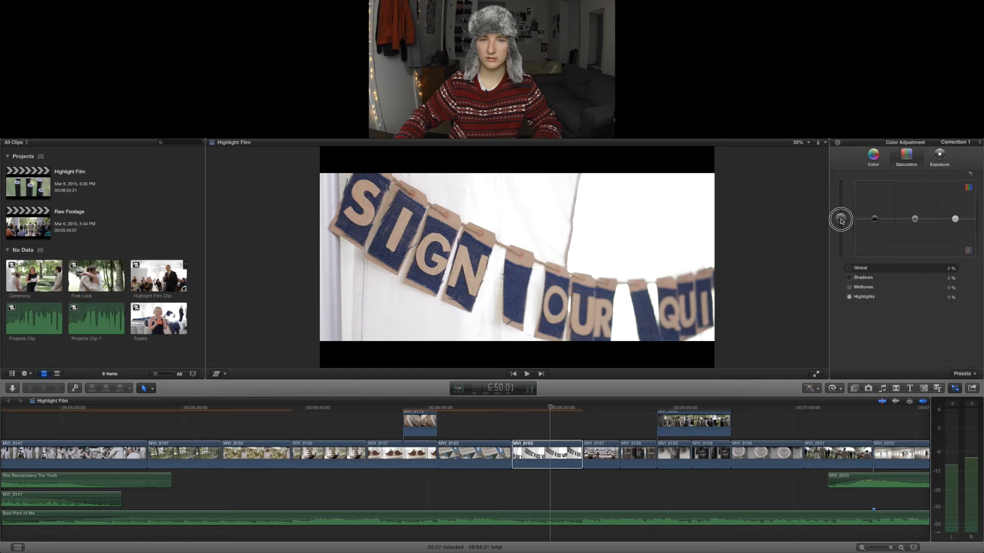
click(874, 156)
click(919, 221)
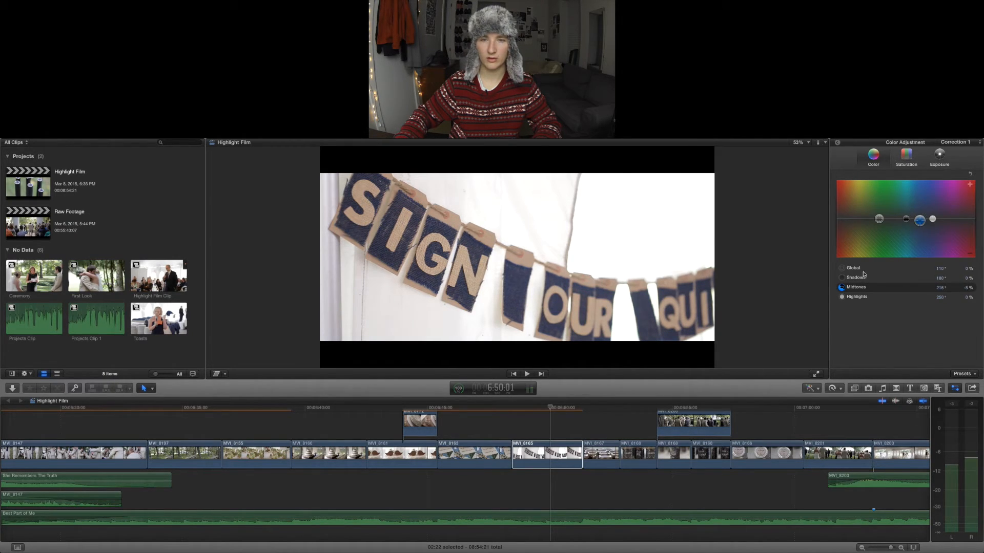
click(516, 413)
key(space)
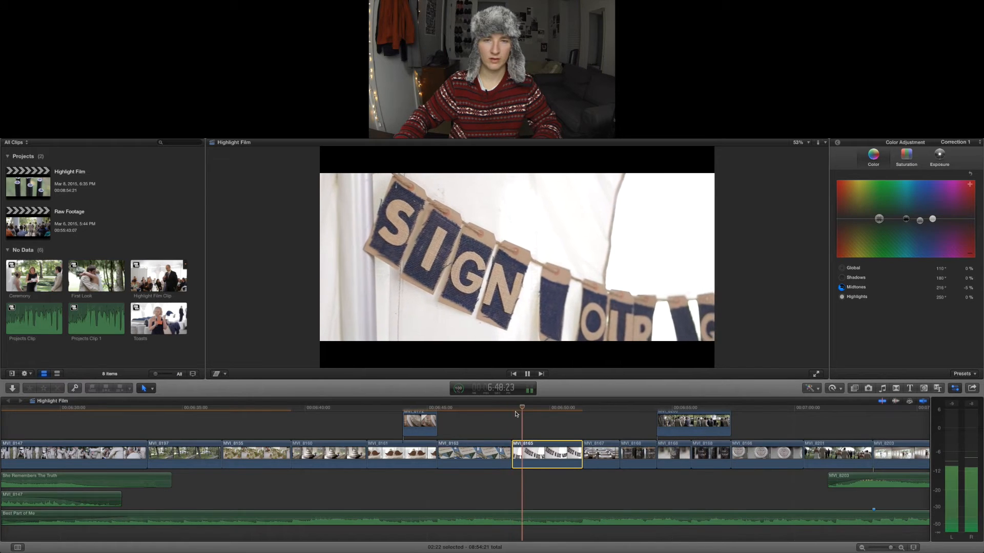
- Lower the shadows exposure of the clip showing the "The Perfect Blend" jar lid and raise its midtones and highlights
scroll(527, 419, right, 4)
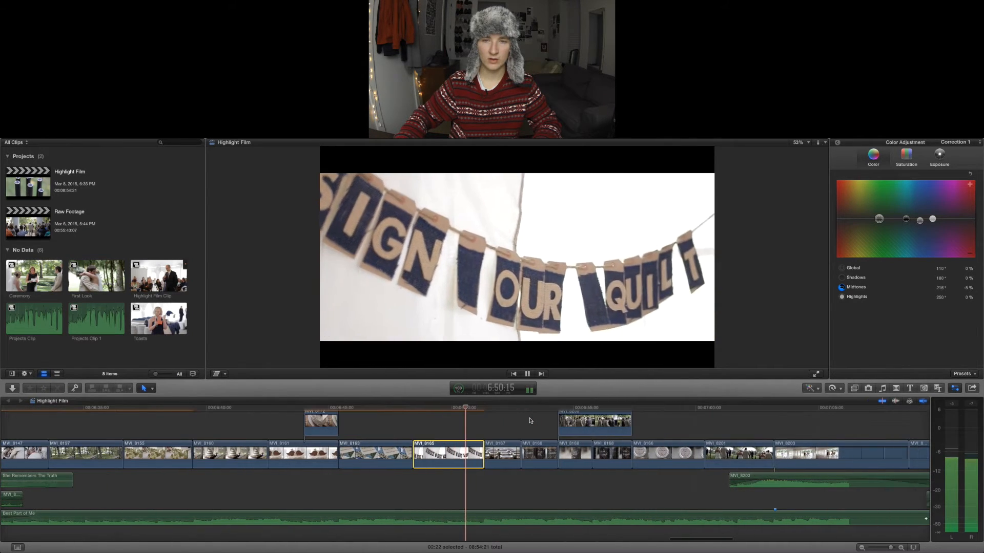
scroll(530, 421, right, 2)
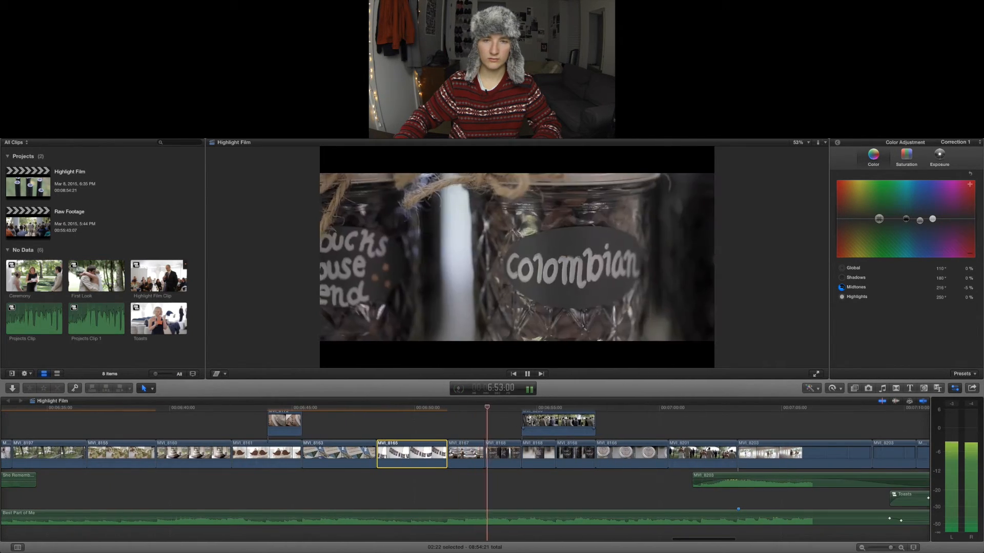
scroll(531, 421, right, 3)
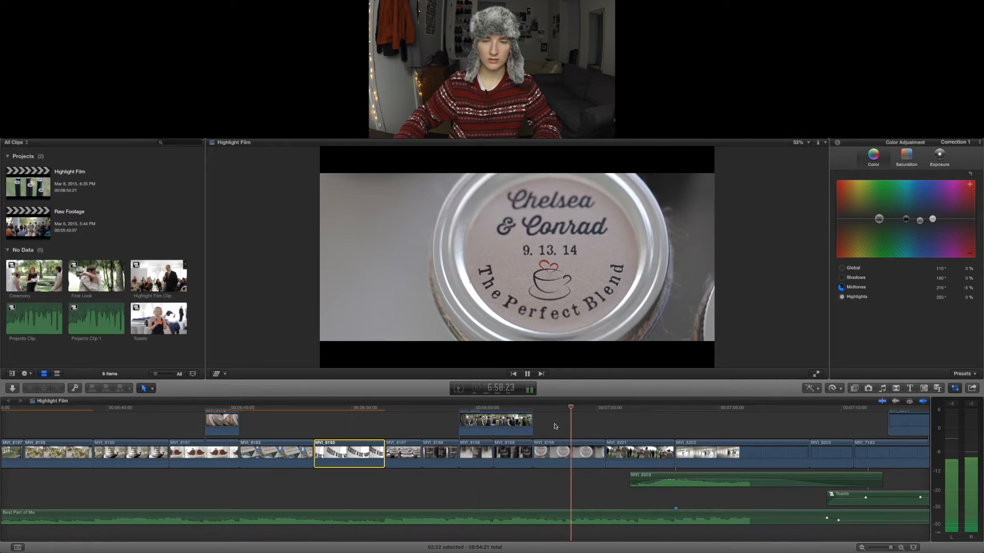
key(space)
click(565, 451)
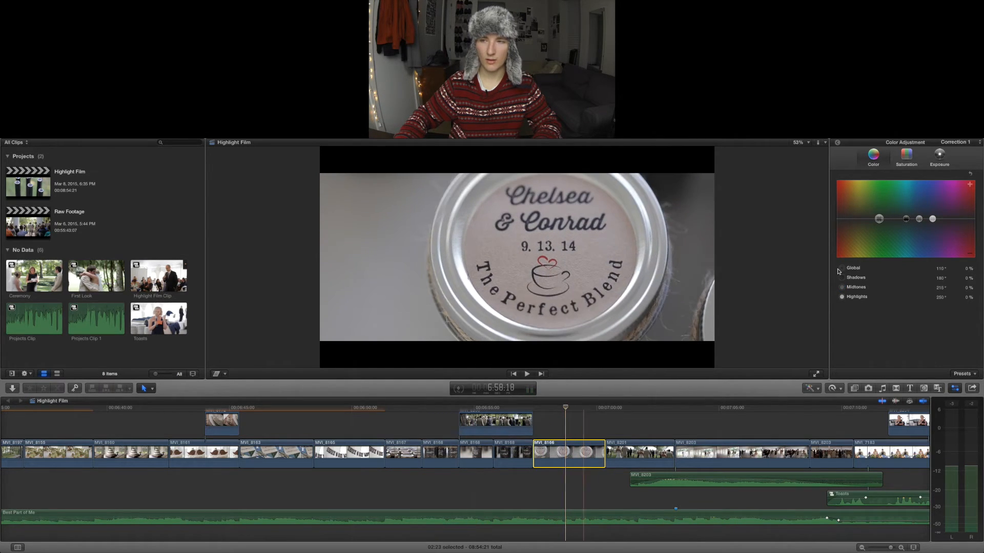
click(941, 159)
click(875, 219)
drag(917, 221, 953, 214)
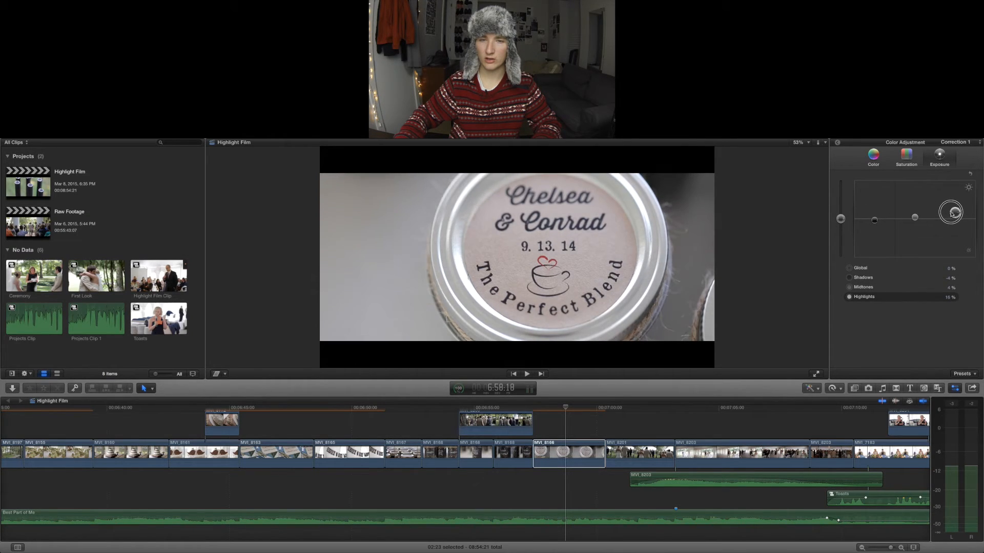
- Shift the midtones color of the jar lid clip to -4% blue and play it back
click(874, 156)
drag(920, 218, 920, 222)
click(557, 407)
key(space)
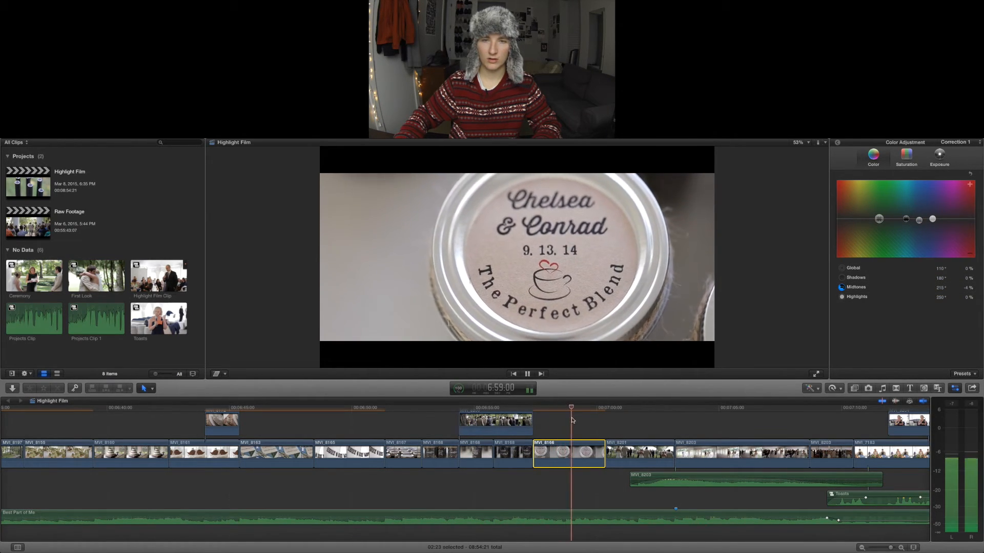
- Raise the midtones and highlights exposure of the clip showing the couple's entrance into the reception tent
scroll(569, 418, right, 5)
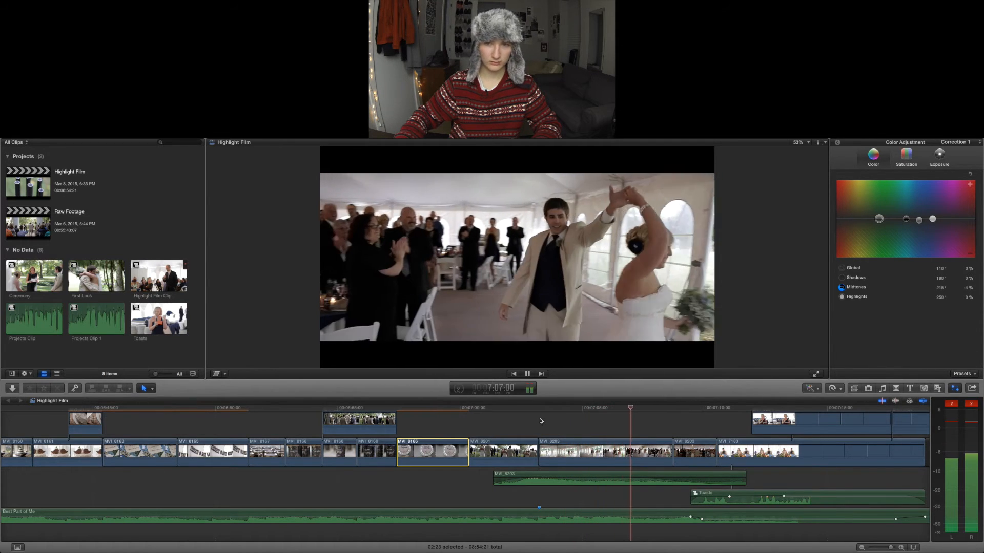
scroll(538, 424, right, 3)
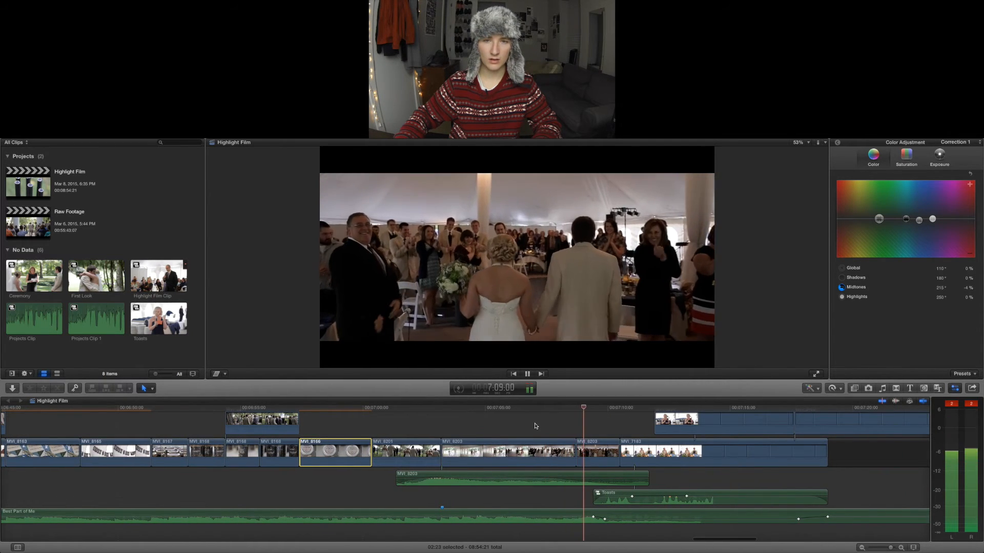
click(543, 408)
click(507, 451)
click(939, 155)
drag(914, 212, 954, 214)
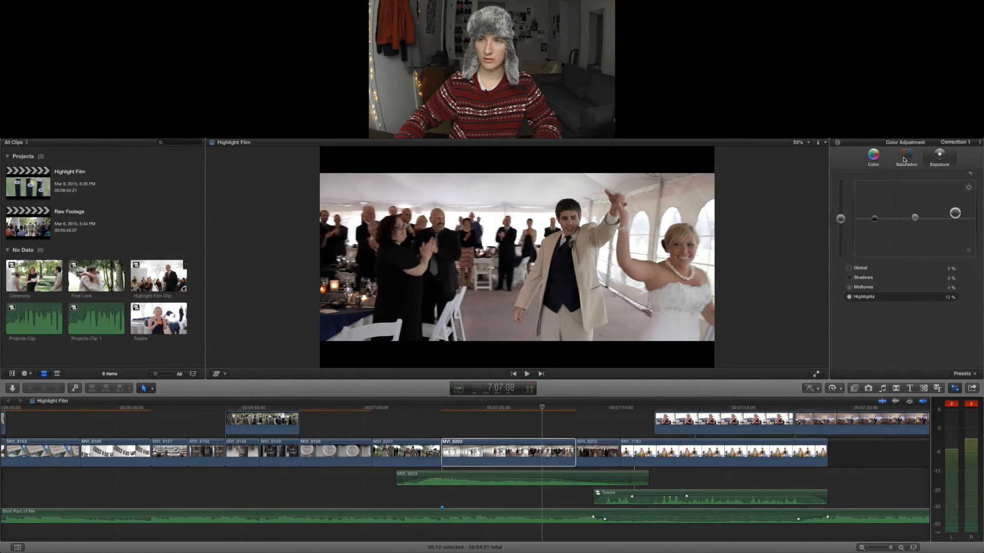
- Fine-tune the midtones of the clip showing the couple's entrance into the reception tent and play it back
click(873, 155)
click(919, 220)
drag(920, 220, 915, 216)
click(940, 155)
click(496, 405)
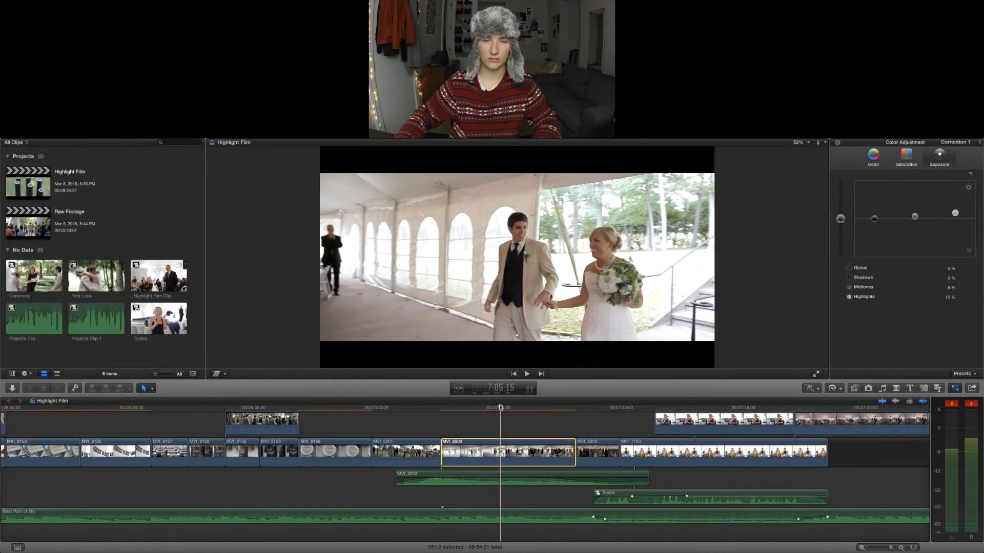
key(space)
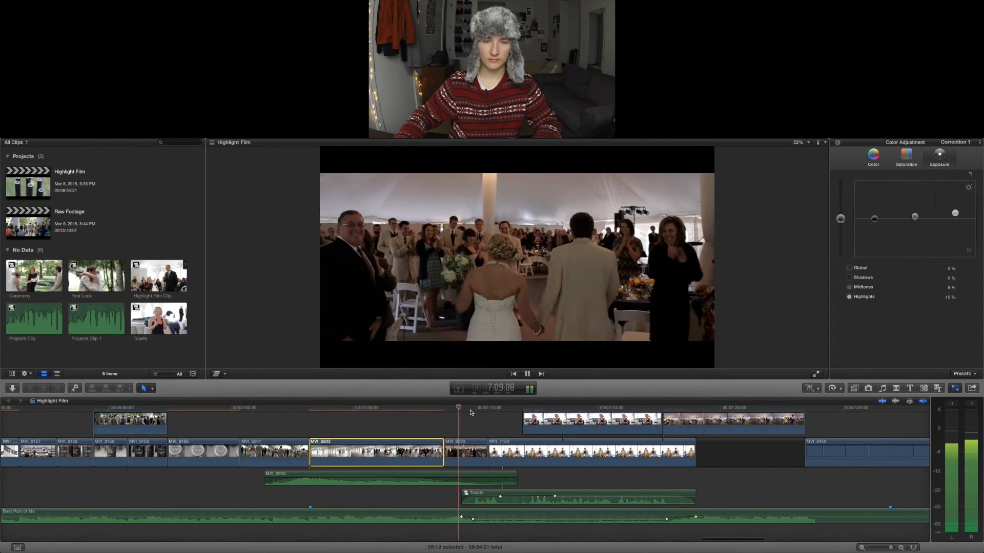
- Raise the exposure of the clip showing the couple from behind facing their guests to 7% midtones and 20% highlights, and play on
key(space)
click(466, 452)
mouse_move(914, 220)
mouse_down()
mouse_move(956, 217)
mouse_move(917, 217)
mouse_up()
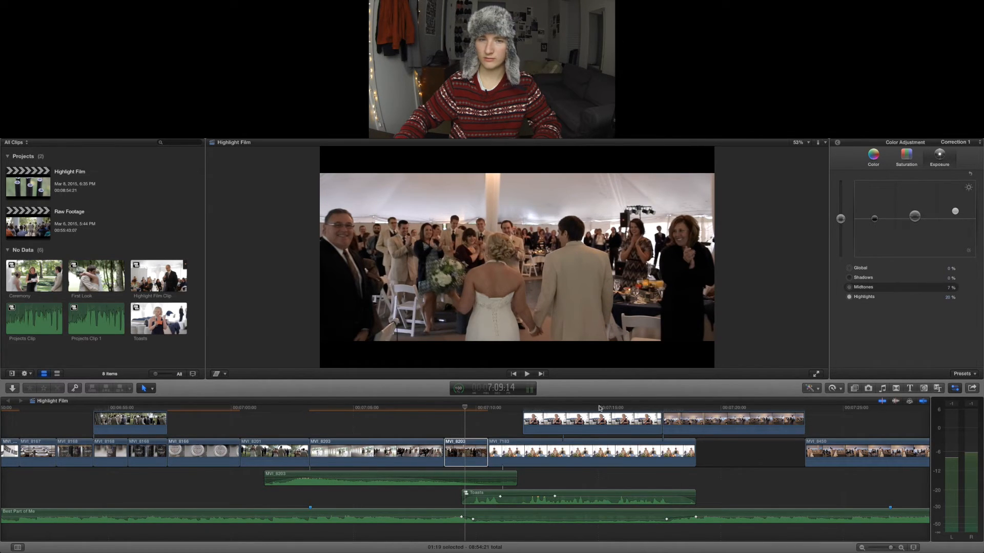
key(space)
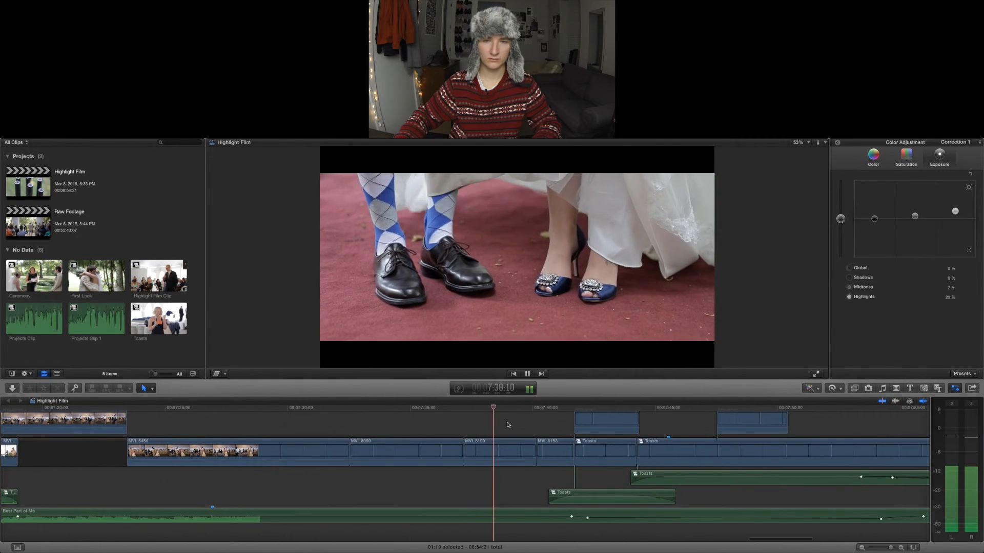
- Review the couple's portrait and toast clips, and turn on stabilization for the clip of the couple overlooking the valley
key(space)
click(429, 408)
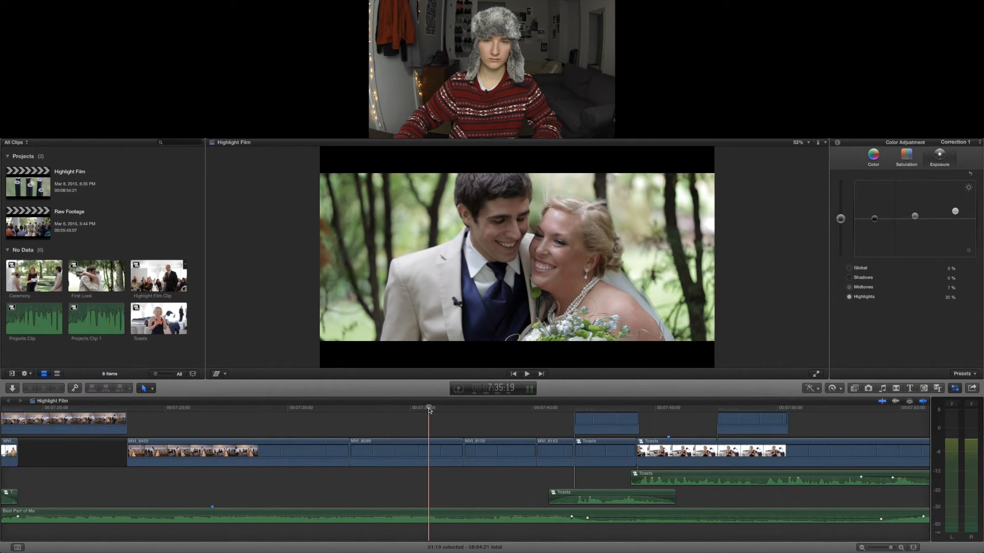
key(space)
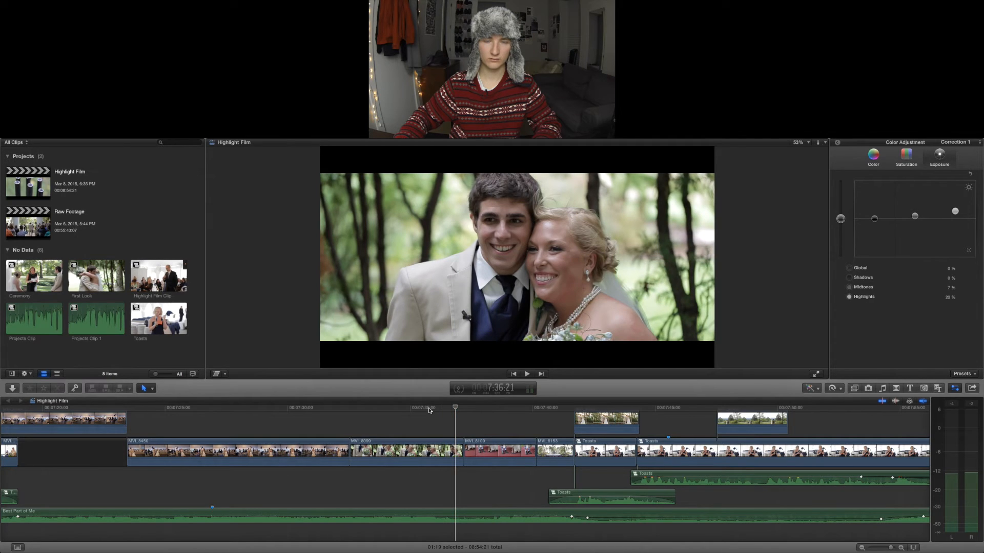
key(space)
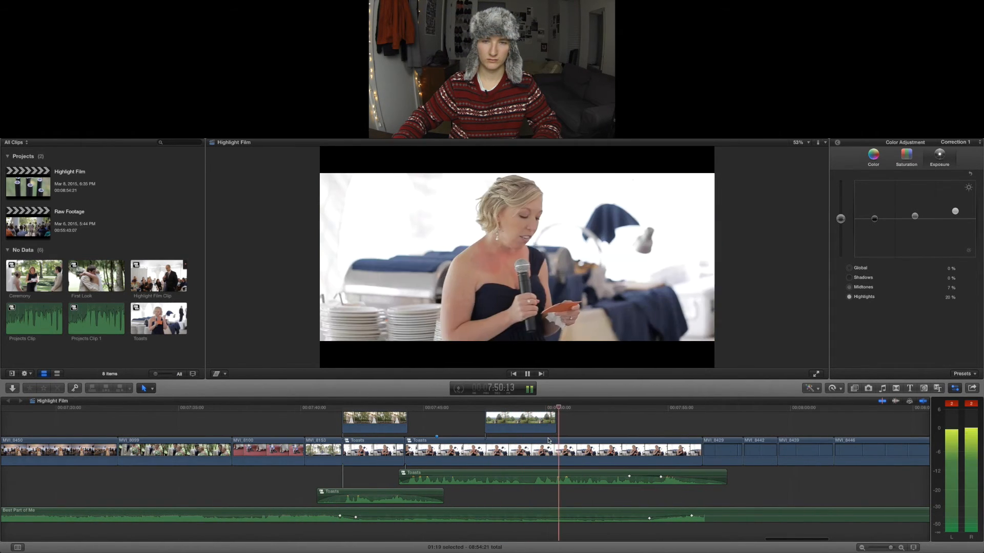
click(435, 419)
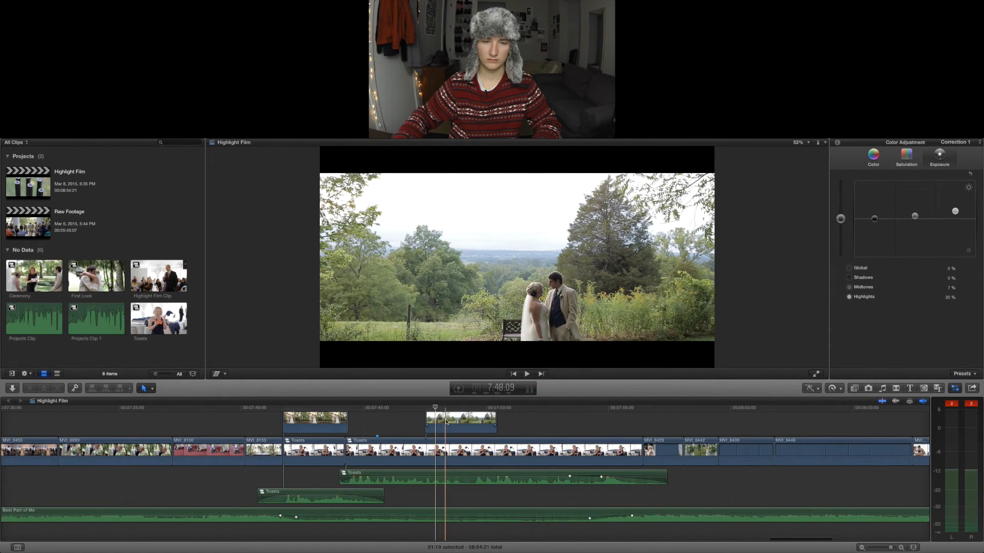
click(445, 419)
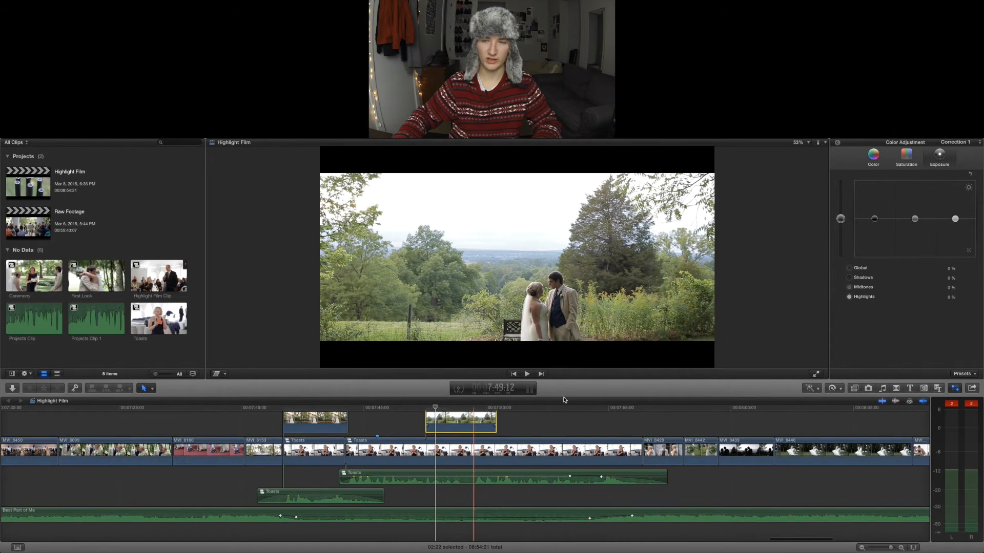
click(838, 142)
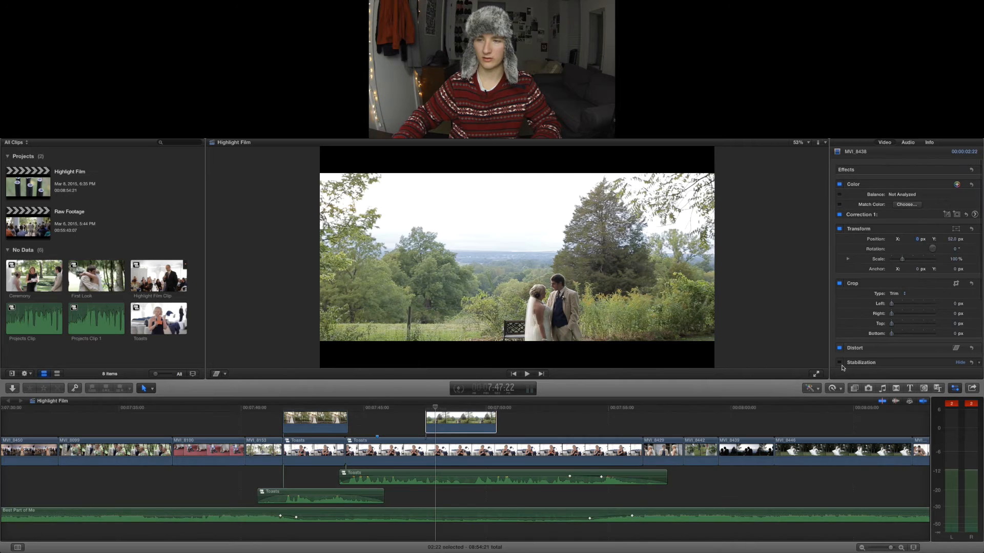
click(840, 363)
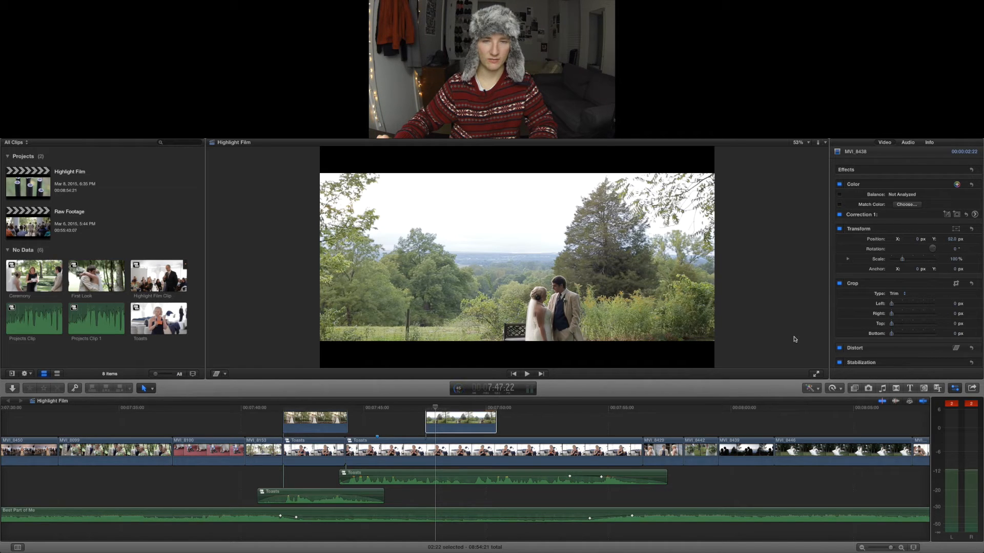
- Play the film from before the stabilized valley clip through the toast and silhouette clips to the groom dipping the bride
click(409, 410)
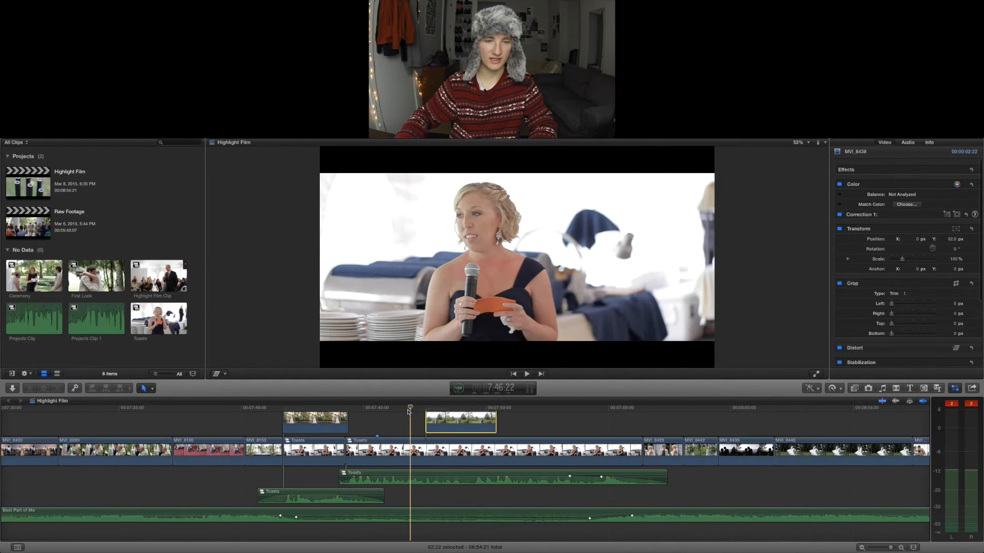
click(378, 410)
key(space)
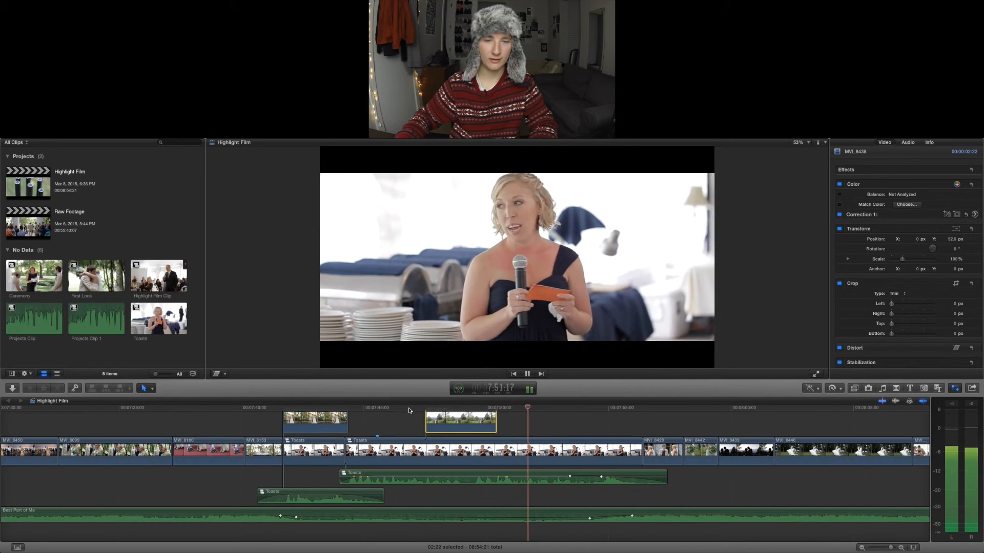
scroll(409, 410, right, 3)
scroll(408, 409, right, 3)
scroll(412, 411, right, 3)
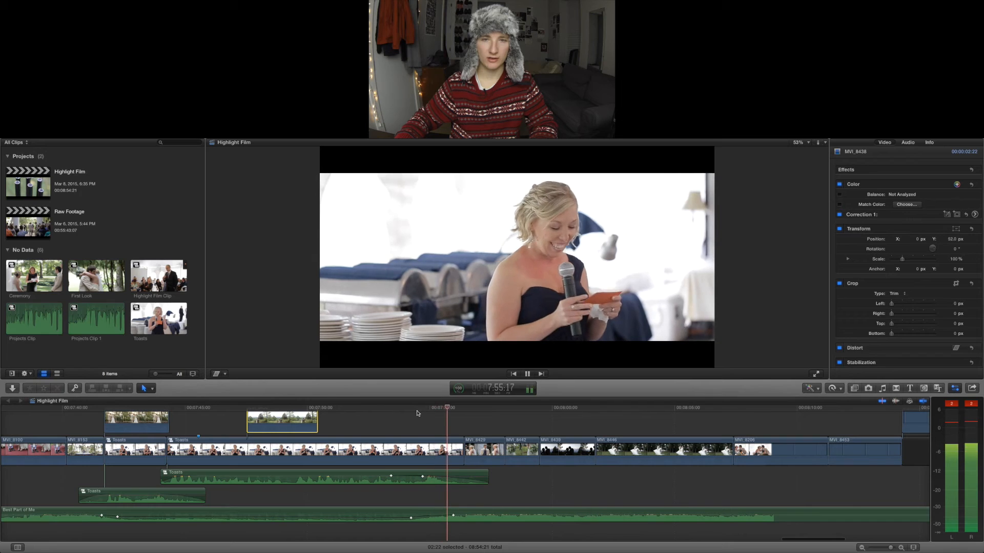
scroll(418, 413, right, 2)
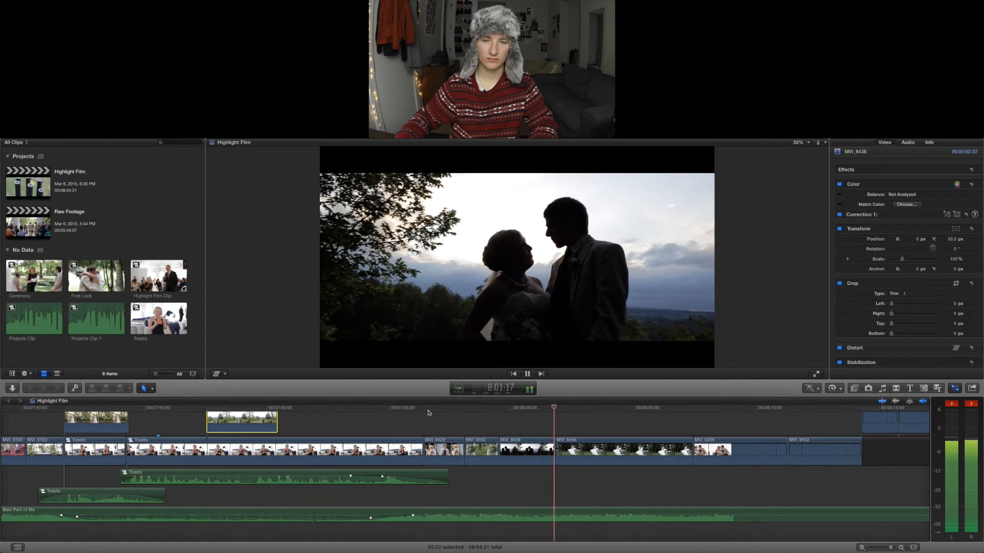
scroll(464, 414, right, 3)
scroll(465, 415, right, 2)
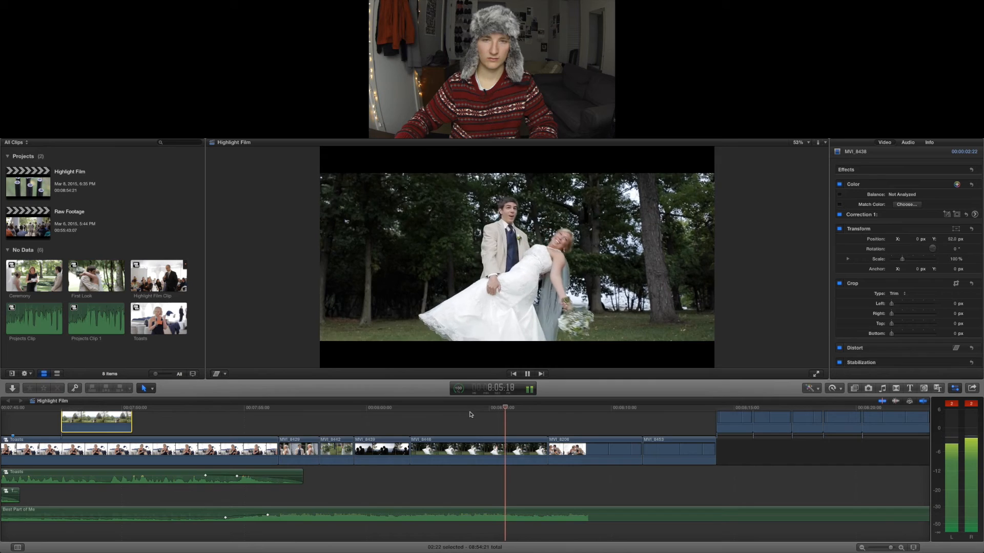
- Shift the midtones color of the clip where the groom dips the bride to -6% blue and play it back
key(space)
key(c)
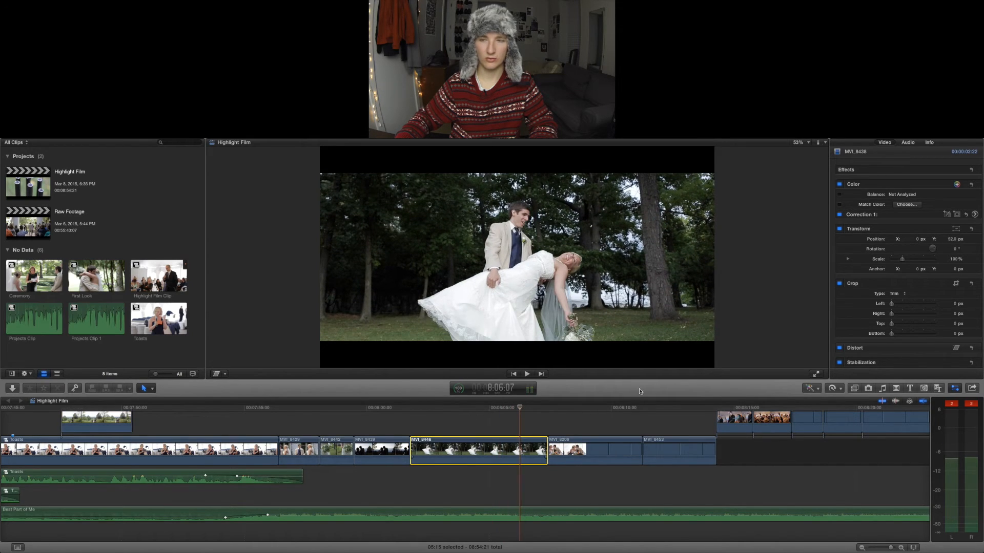
click(946, 215)
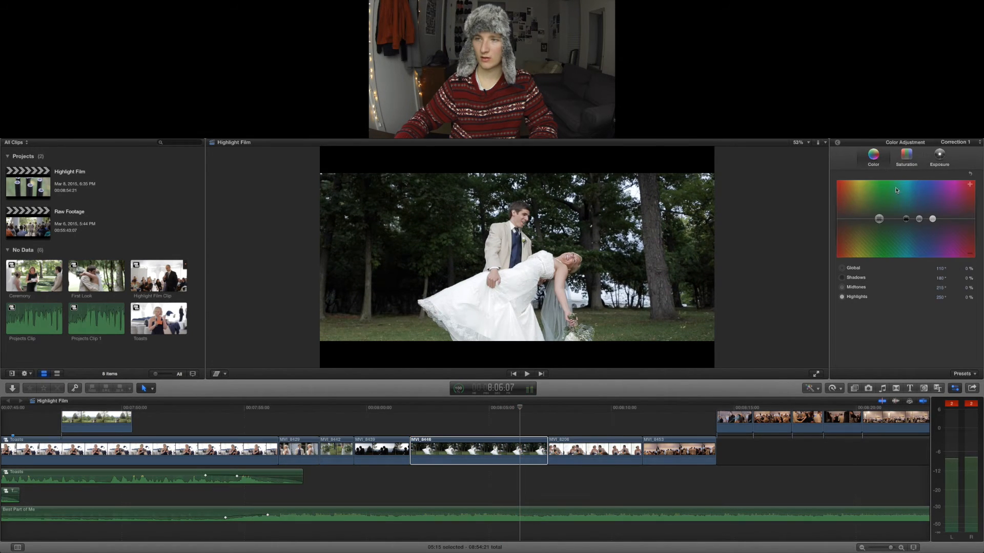
drag(921, 222, 921, 226)
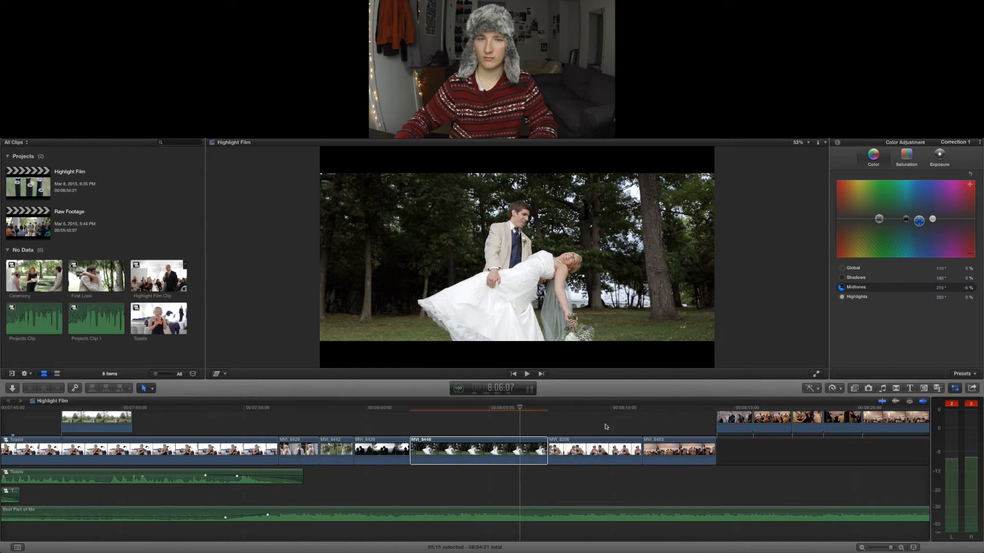
key(space)
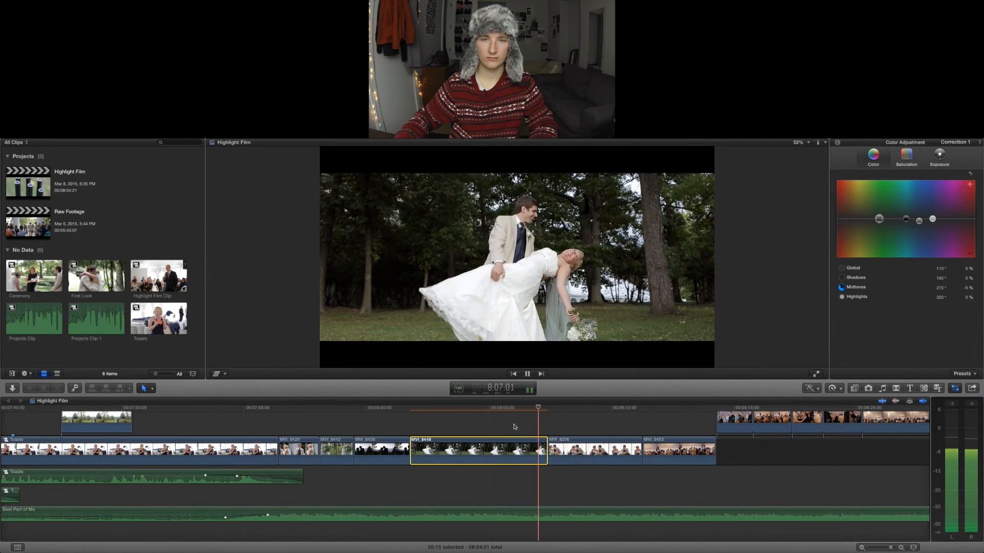
- Review the dance clips and turn on stabilization for the wide shot of the band and dance floor
scroll(514, 427, right, 5)
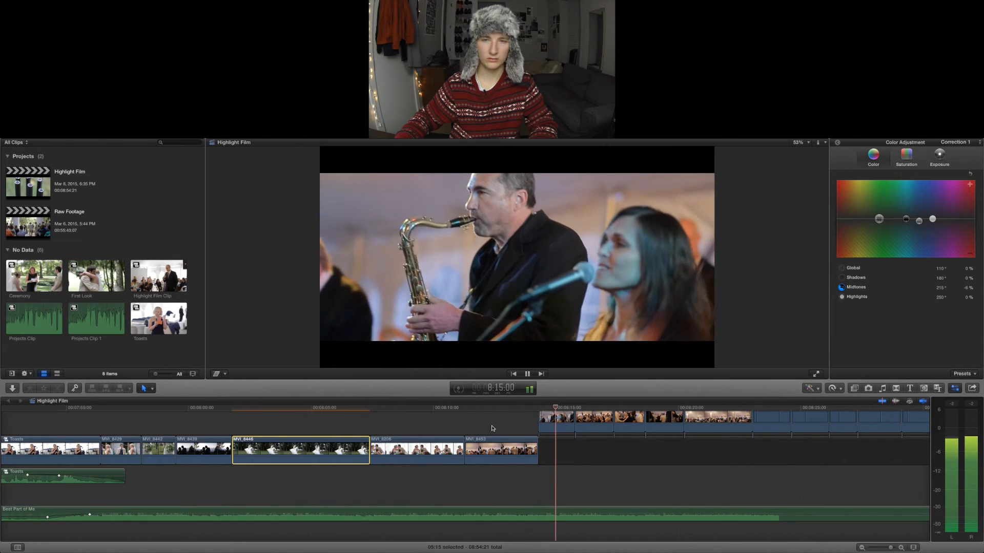
scroll(492, 428, right, 5)
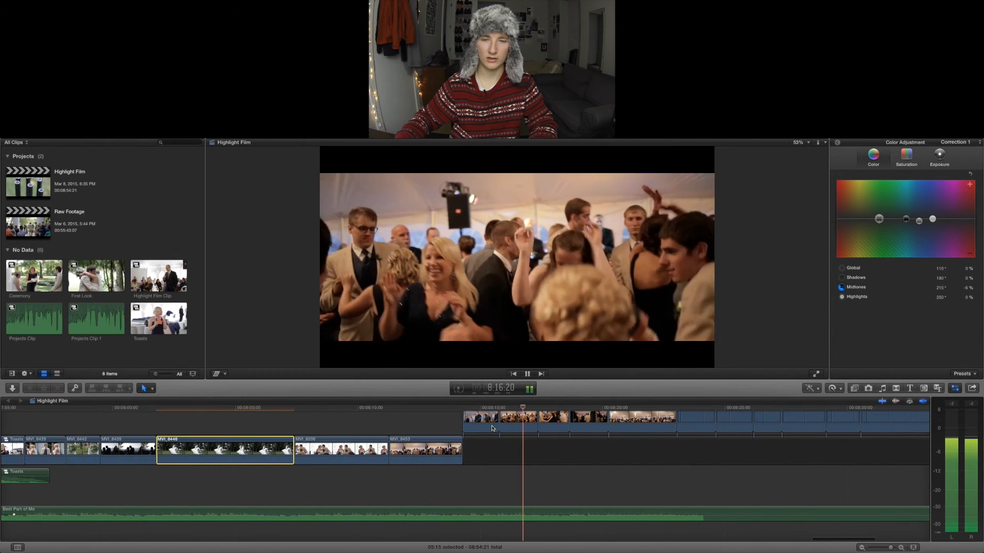
scroll(492, 429, right, 3)
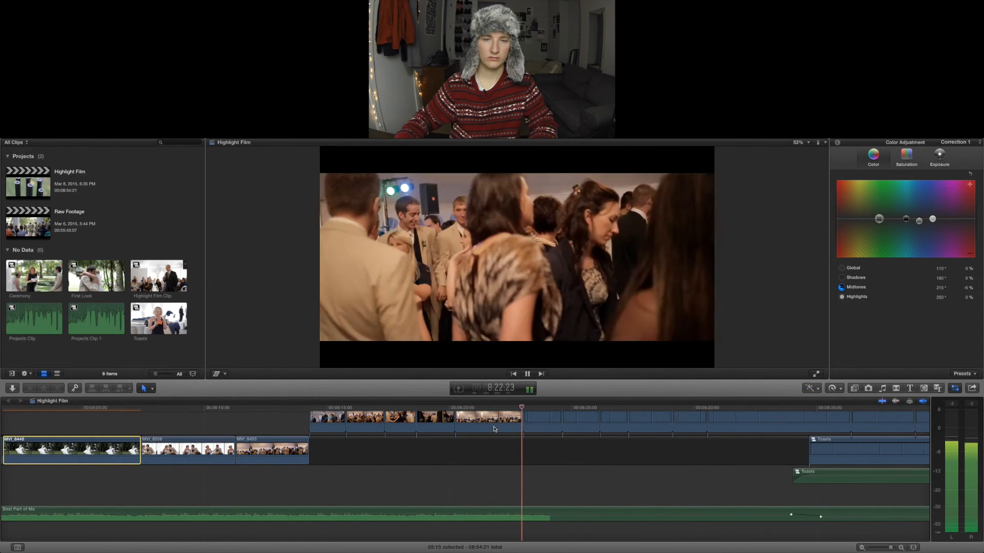
key(space)
click(492, 416)
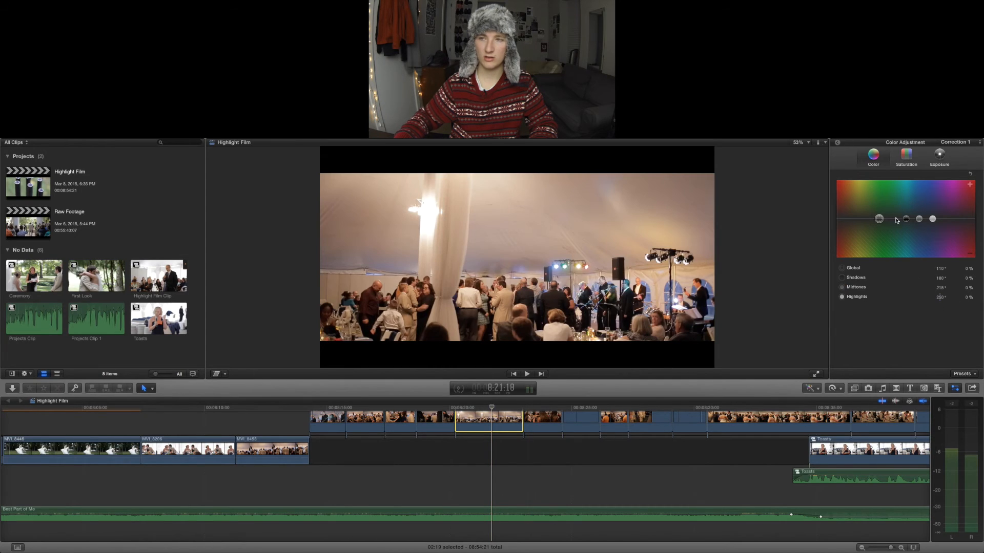
click(838, 142)
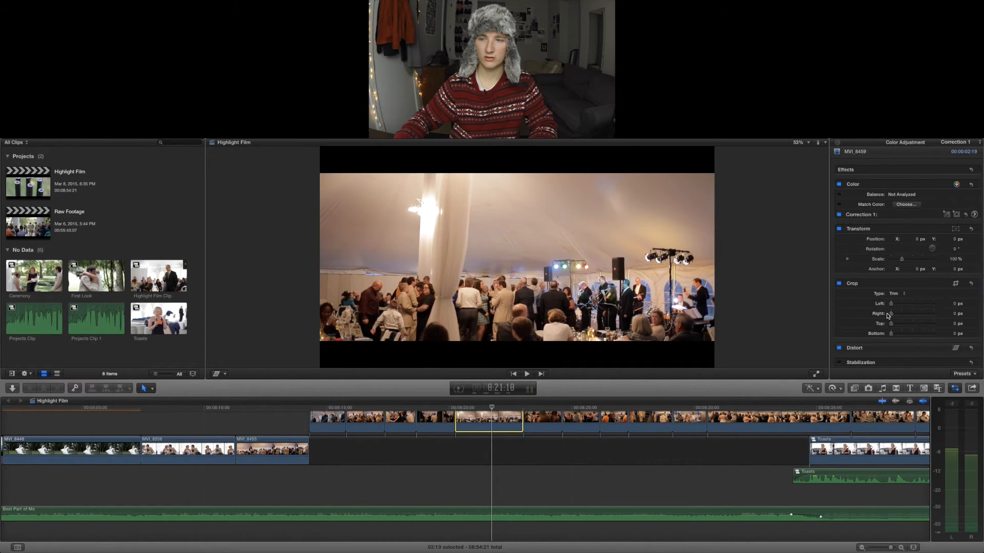
click(840, 362)
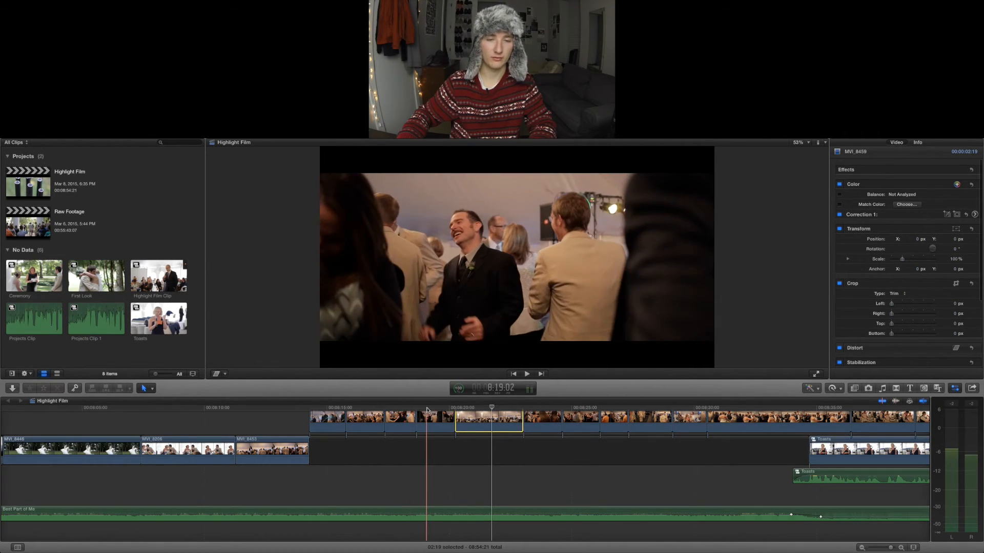
- Play the rest of the film and trim the 2.35 aspect ratio overlay to end with the final ring clip
key(space)
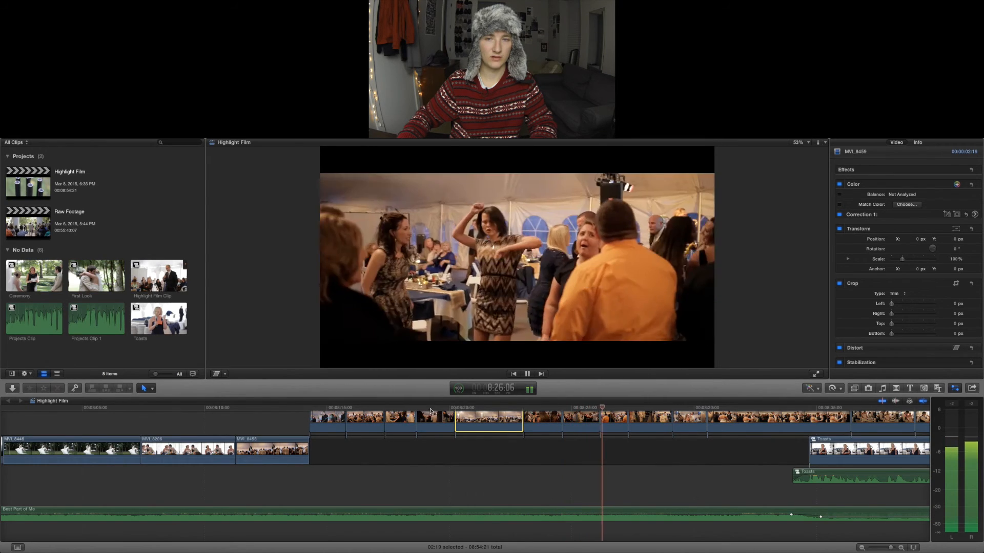
scroll(432, 411, right, 10)
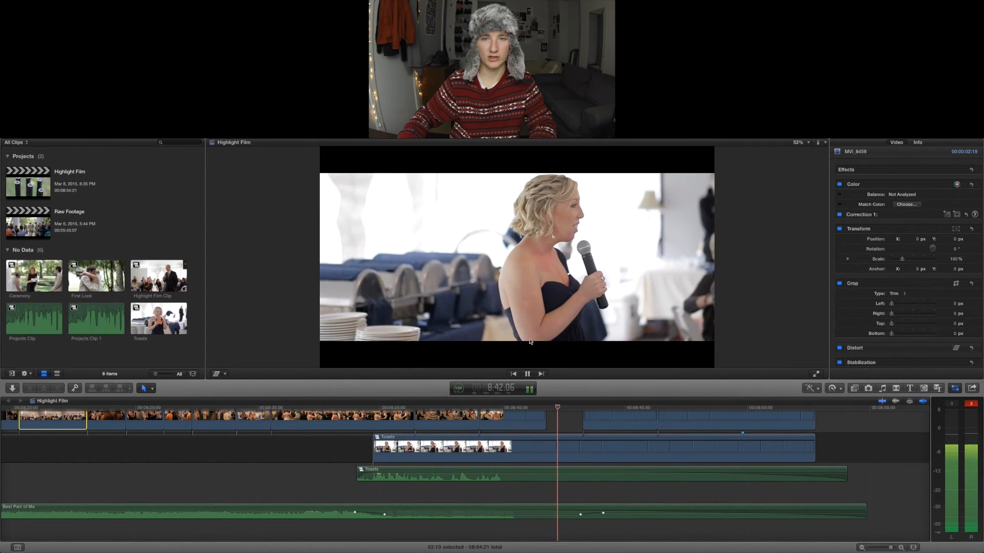
scroll(517, 436, right, 6)
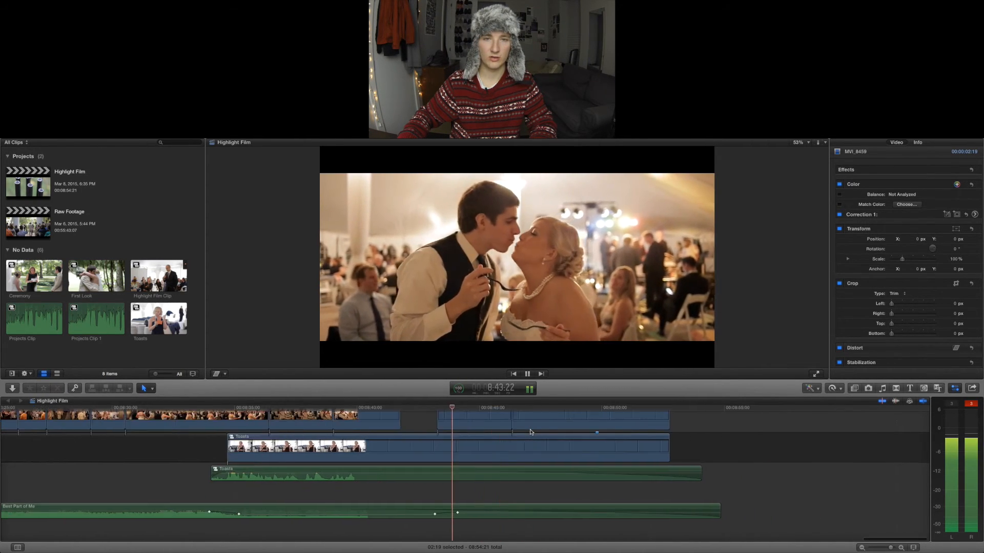
scroll(530, 432, right, 2)
scroll(531, 432, up, 3)
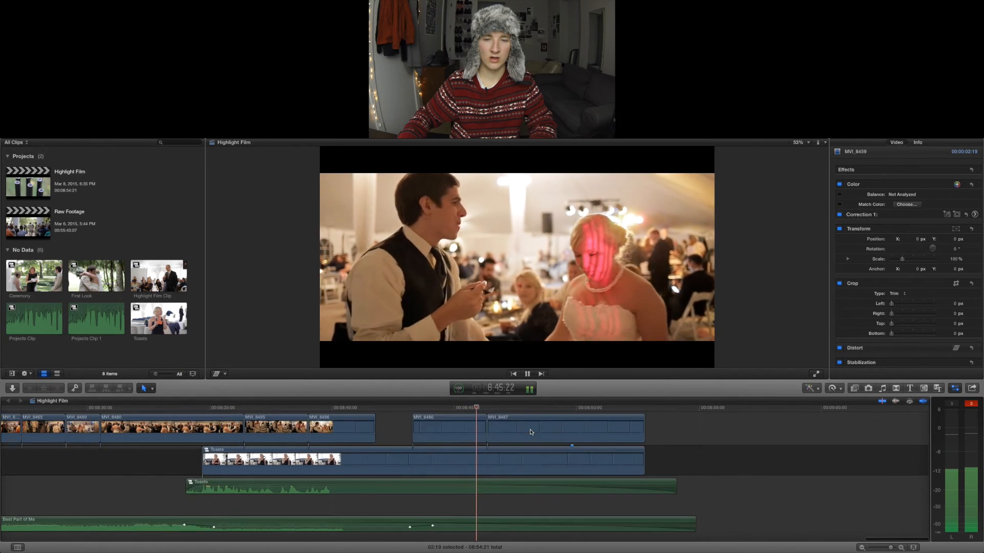
scroll(530, 432, left, 1)
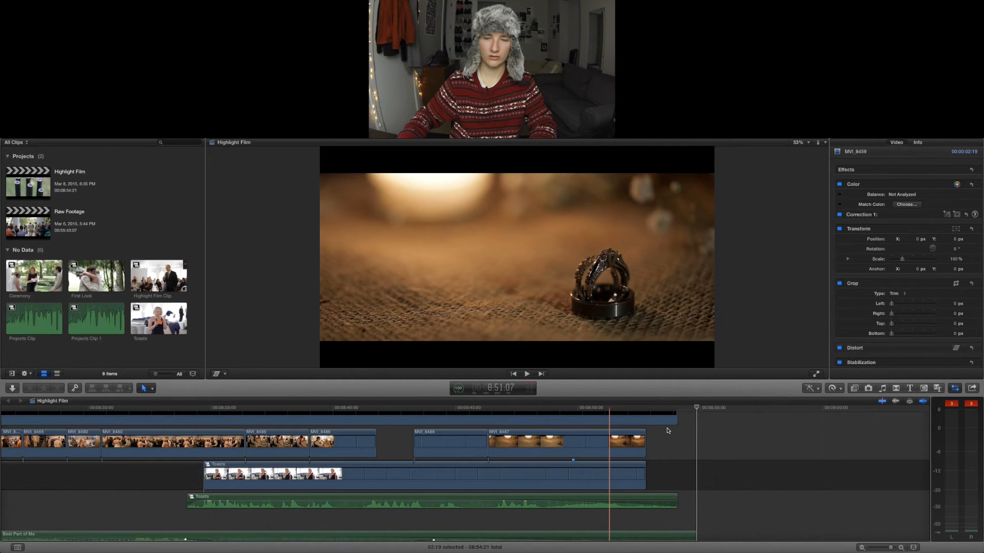
drag(674, 428, 647, 432)
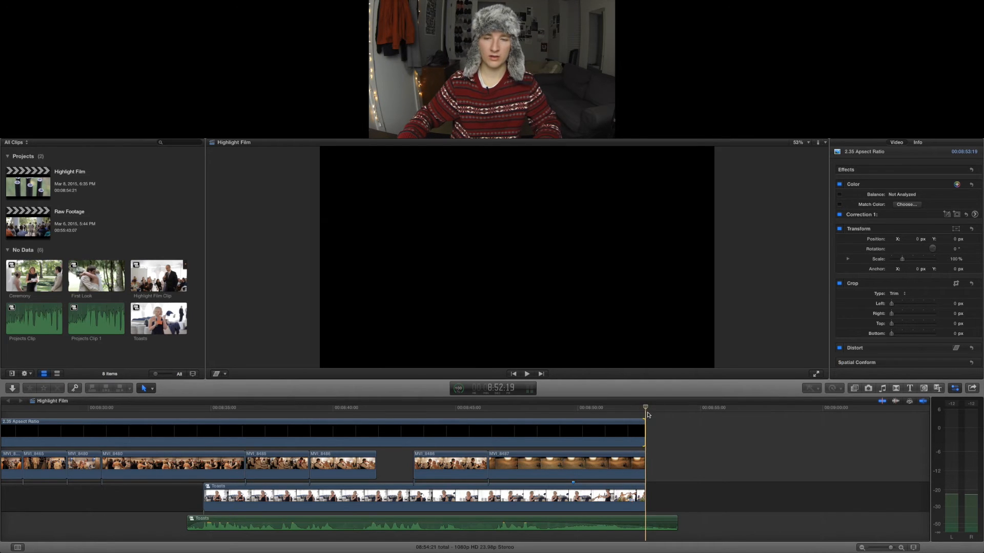
- Open the media import window and add the Emissary Films folder from the home folder's Documents to the import favorites
right_click(142, 214)
click(156, 227)
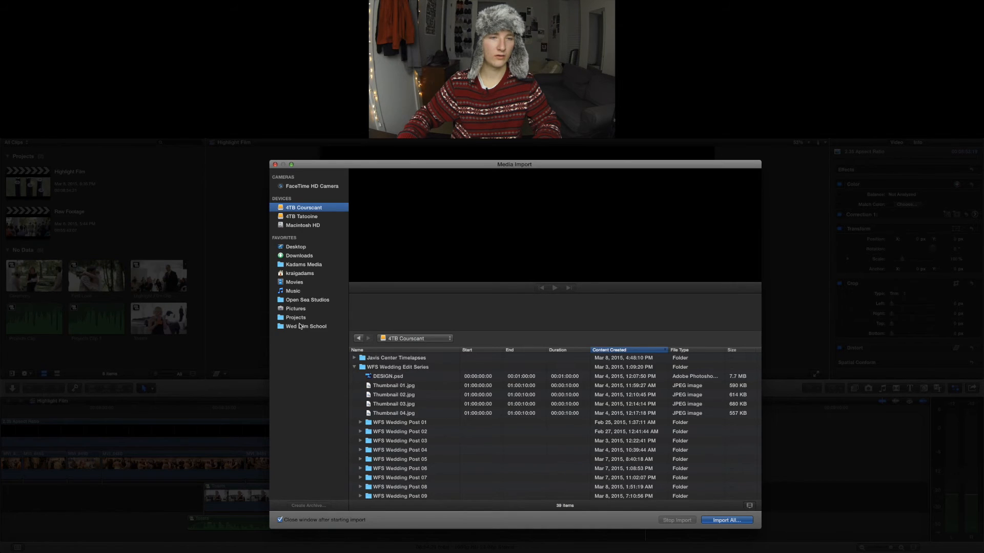
right_click(293, 367)
click(304, 395)
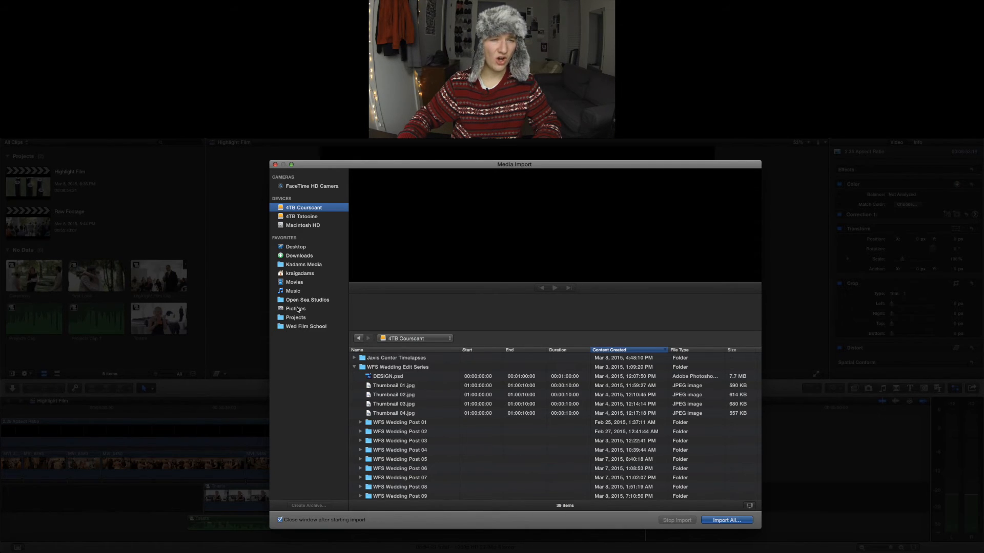
click(300, 274)
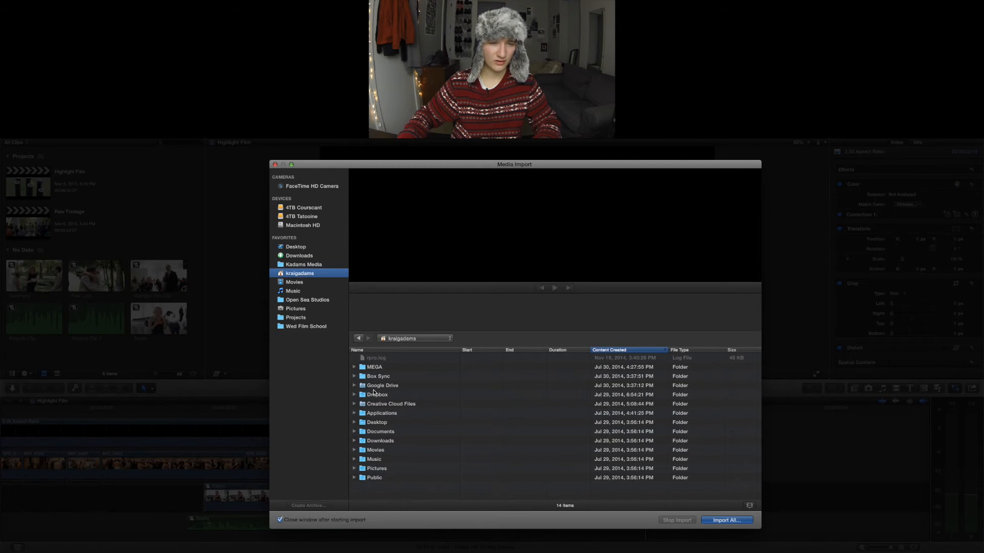
click(354, 433)
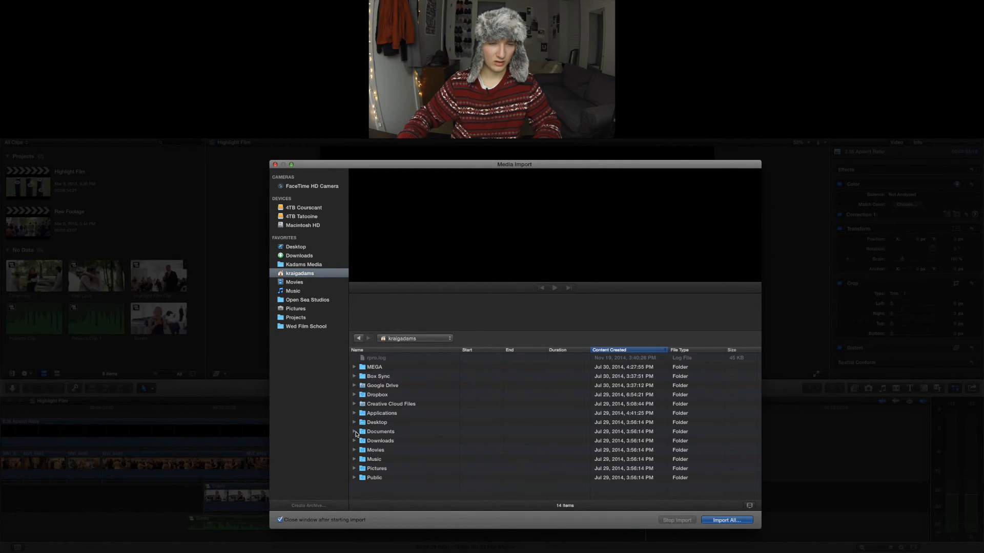
click(371, 460)
drag(369, 462, 283, 242)
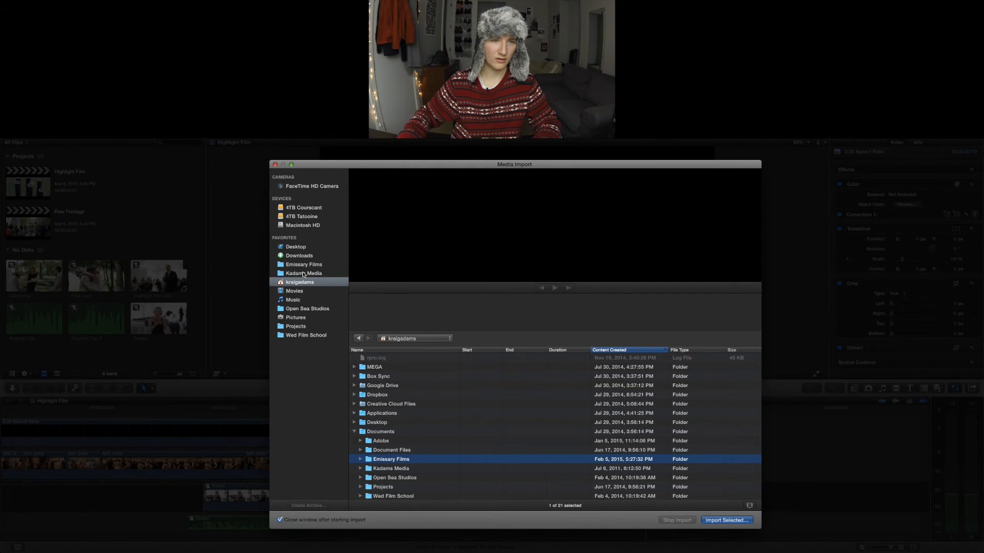
- Browse the 2015 Files folder in Emissary Films for the logo animation and preview Google Plus.jpg
click(304, 264)
click(355, 359)
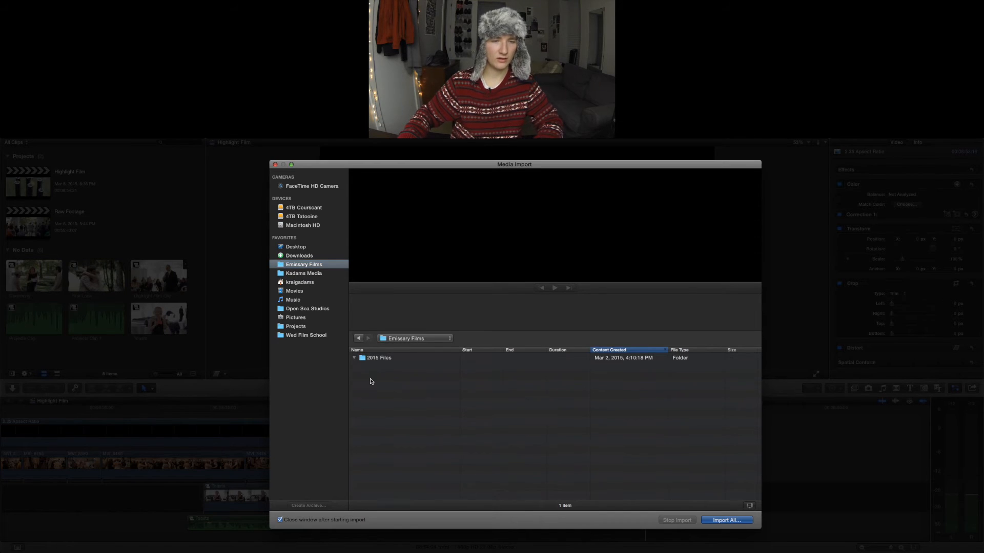
scroll(390, 414, down, 10)
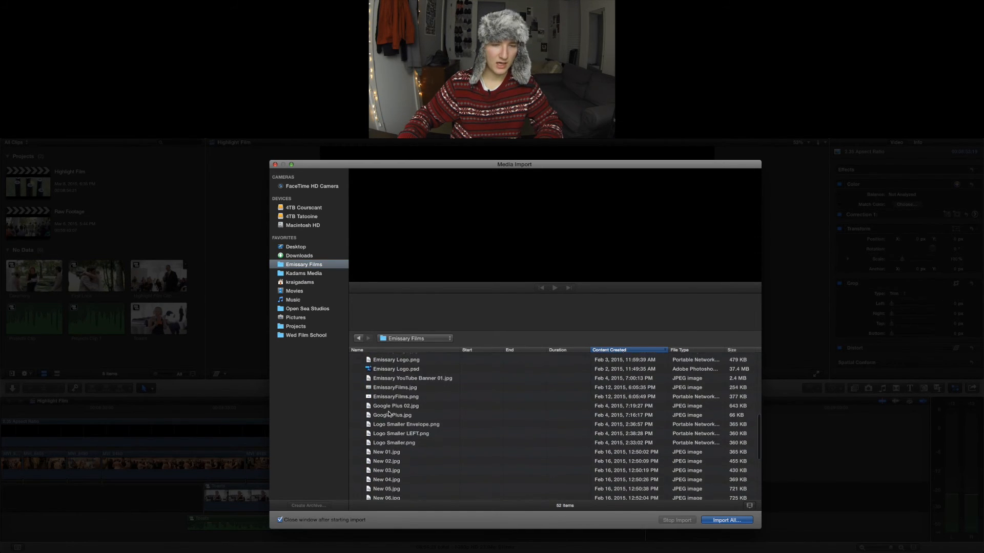
scroll(389, 414, down, 10)
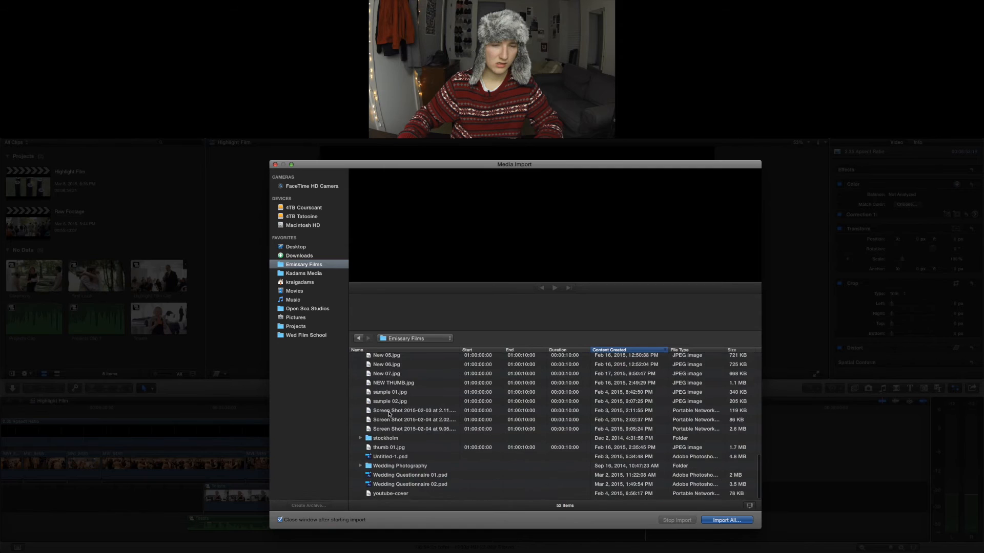
scroll(398, 458, up, 10)
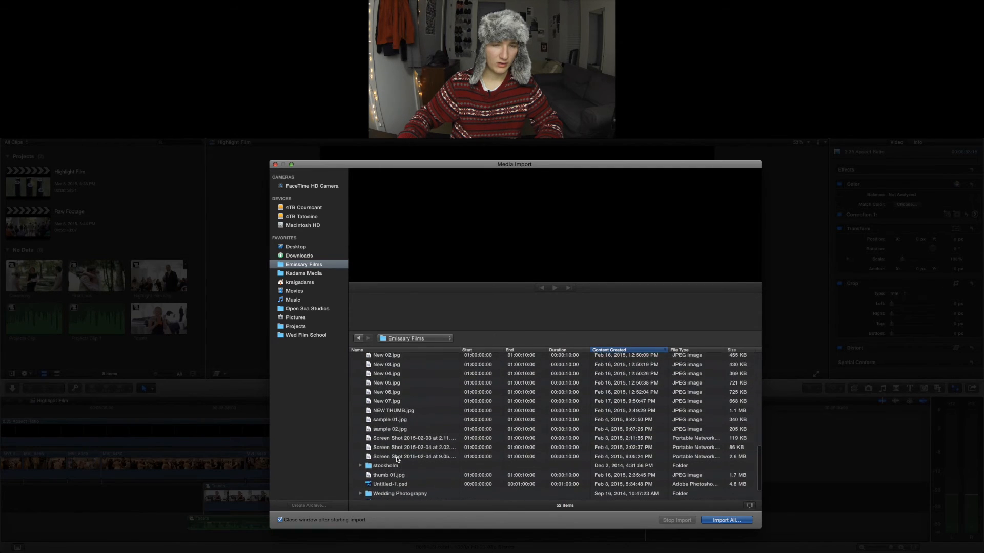
scroll(398, 460, up, 2)
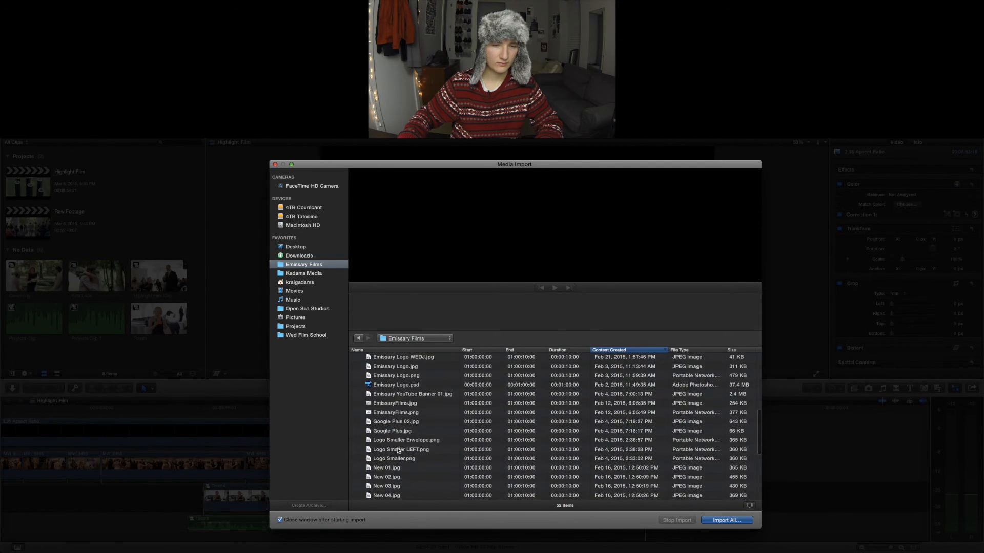
click(400, 432)
scroll(399, 436, up, 3)
scroll(399, 437, up, 5)
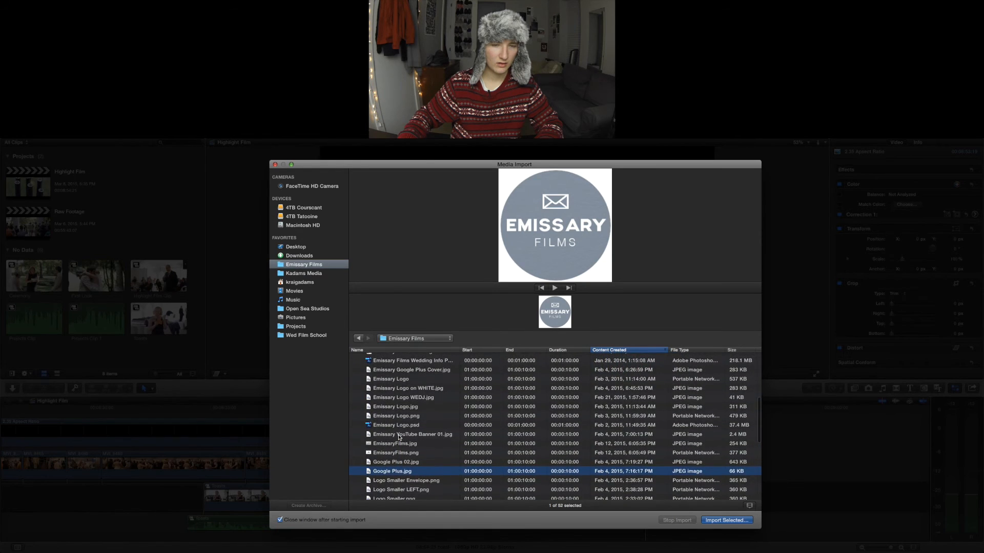
scroll(400, 436, up, 1)
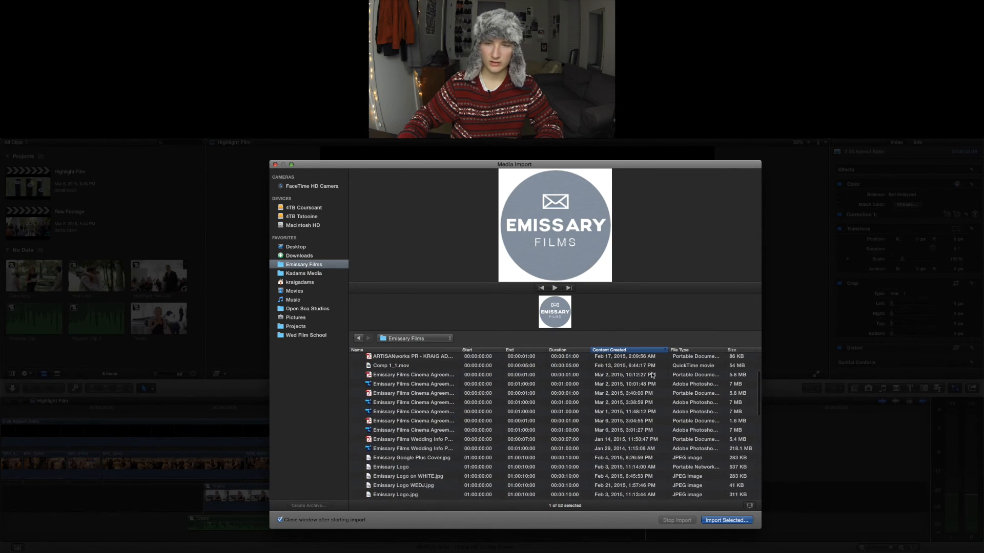
- Sort the files by file type and import Comp 1_1.mov into the existing Projects event, copying it to the library
click(693, 351)
scroll(555, 420, down, 10)
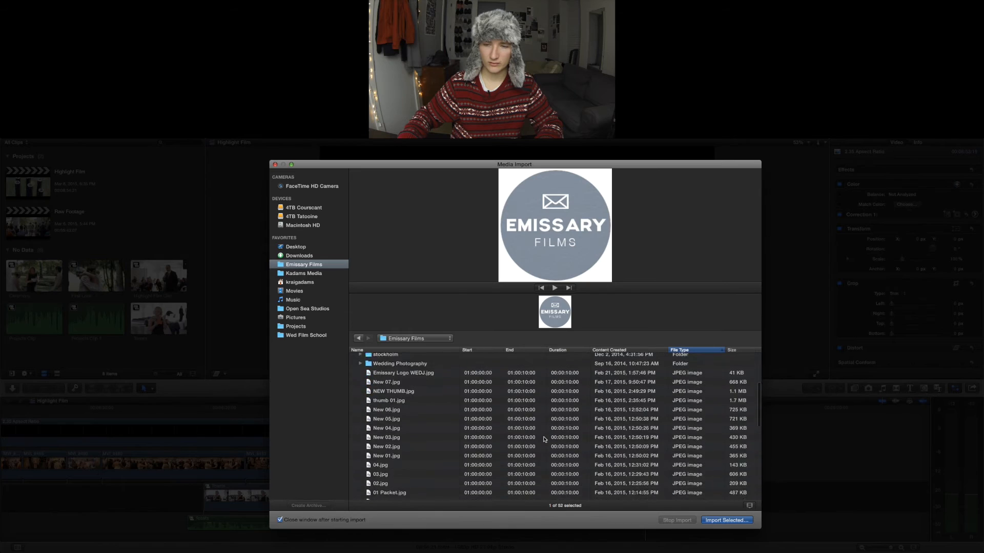
click(397, 496)
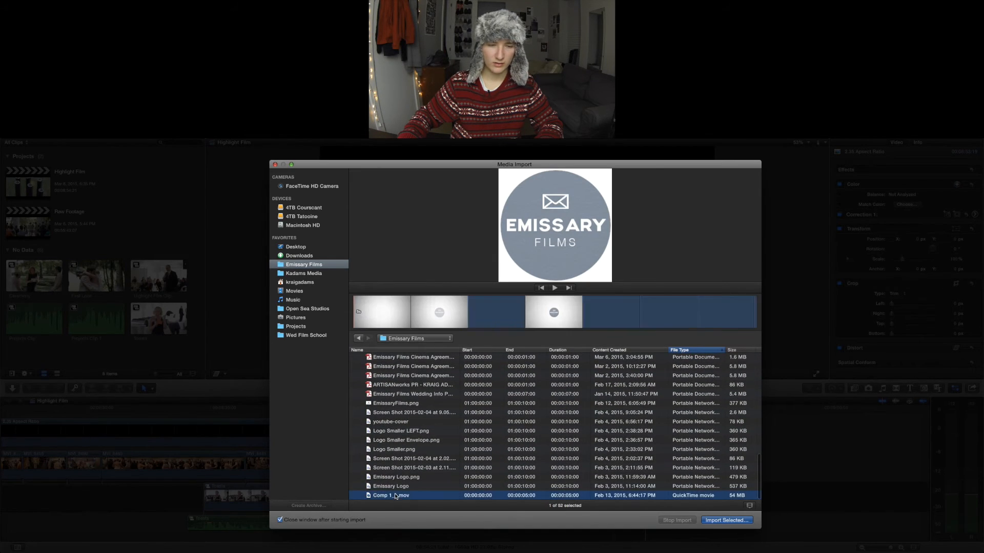
click(727, 520)
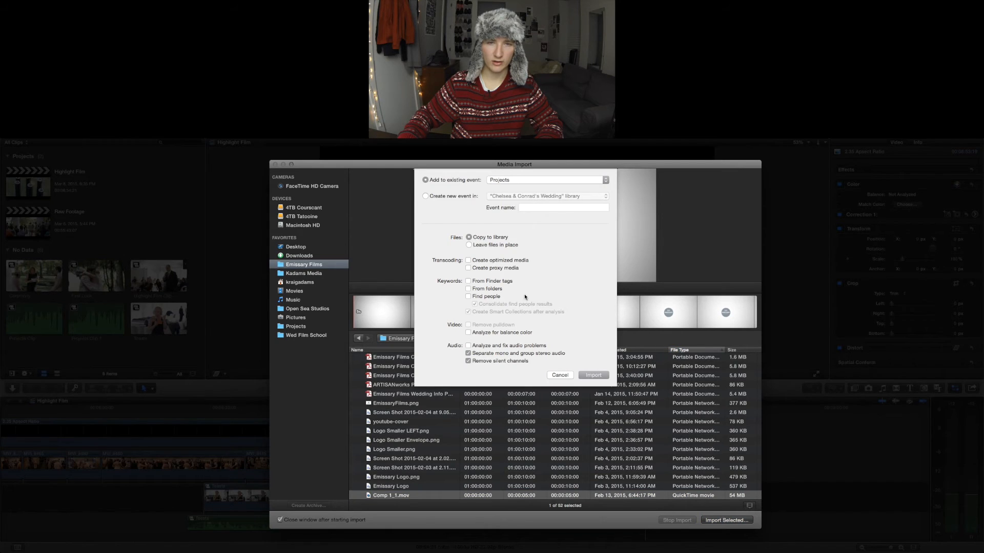
click(600, 379)
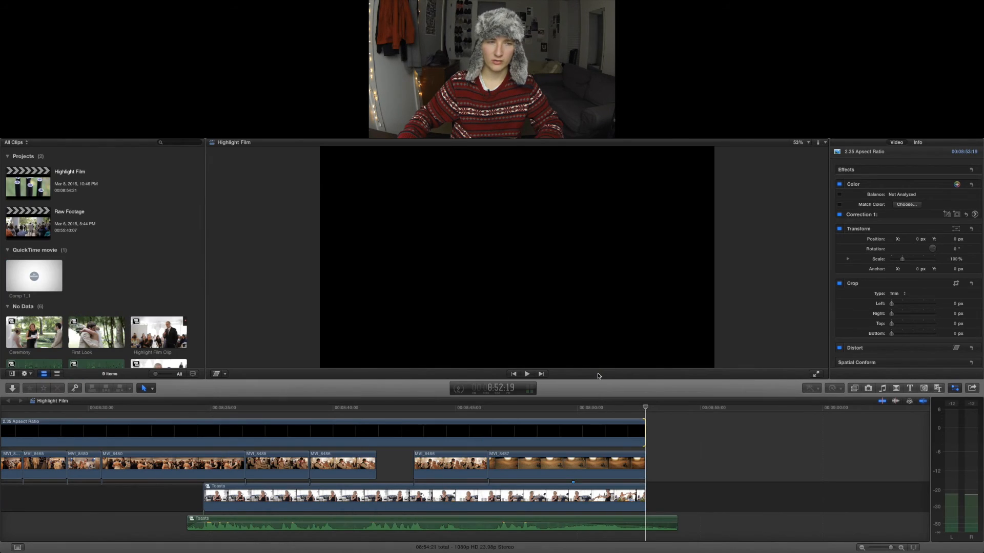
- Append the Comp 1_1 logo clip to the main storyline after the final Toasts clip and play across the join
click(30, 283)
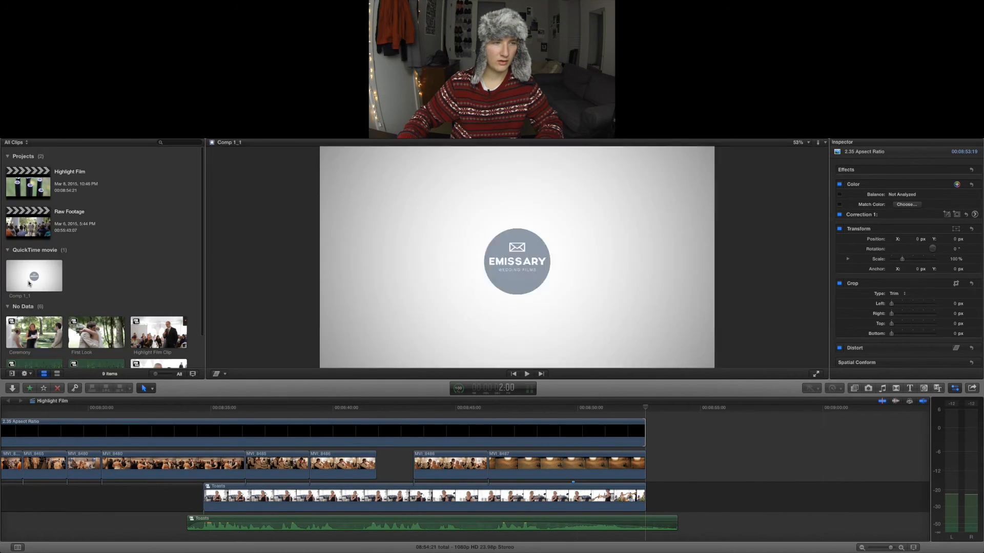
drag(29, 283, 708, 497)
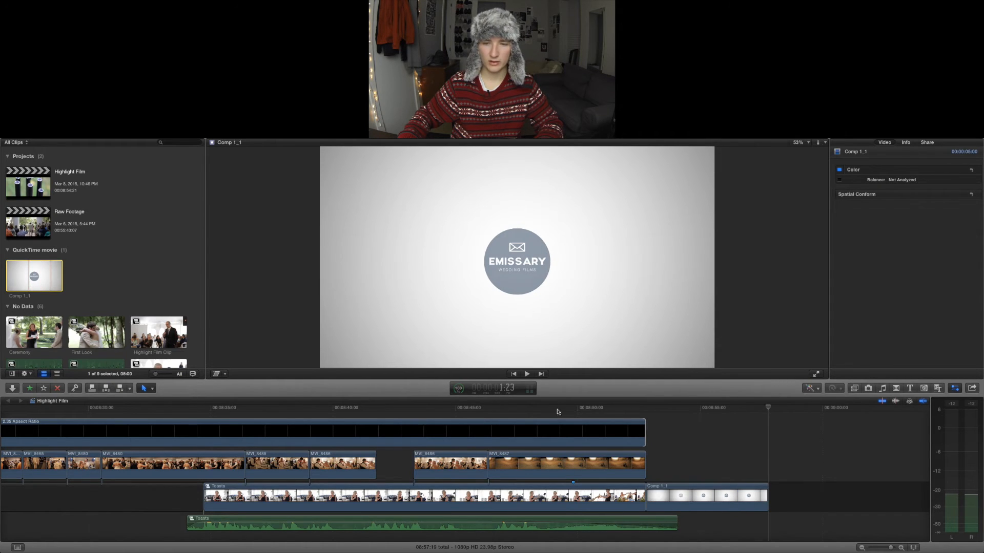
click(606, 408)
key(space)
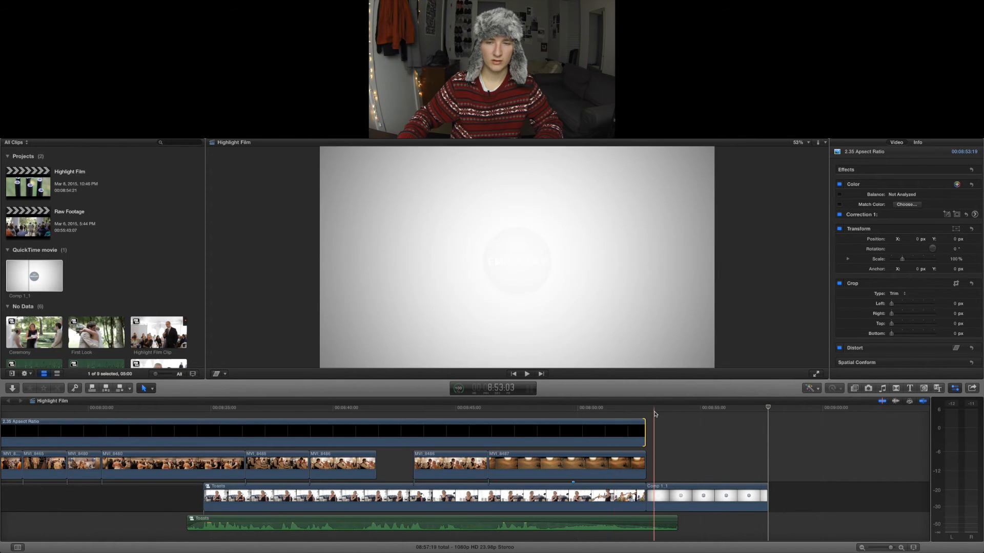
- Go back to the start of the film and play the opening clips around the white house shot
key(shift+z)
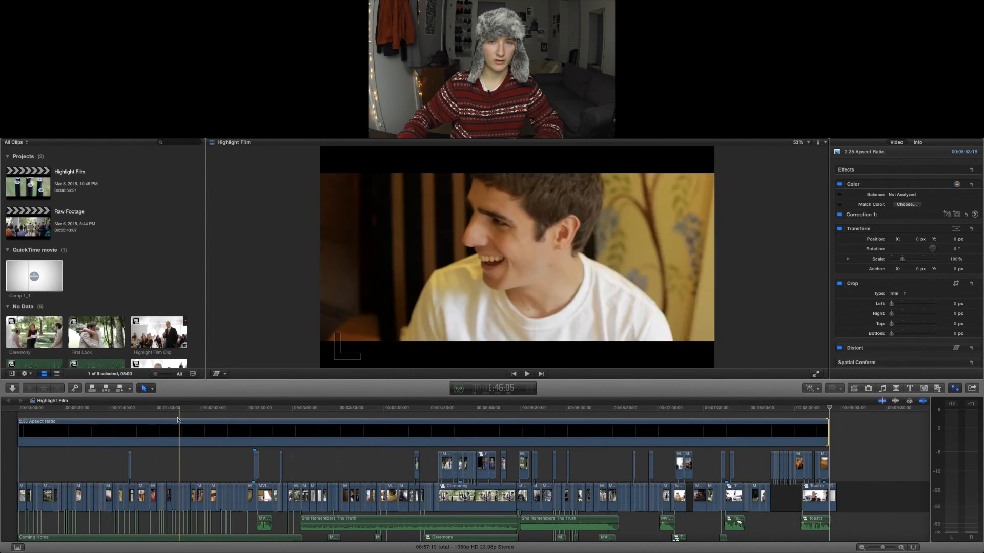
scroll(37, 421, down, 2)
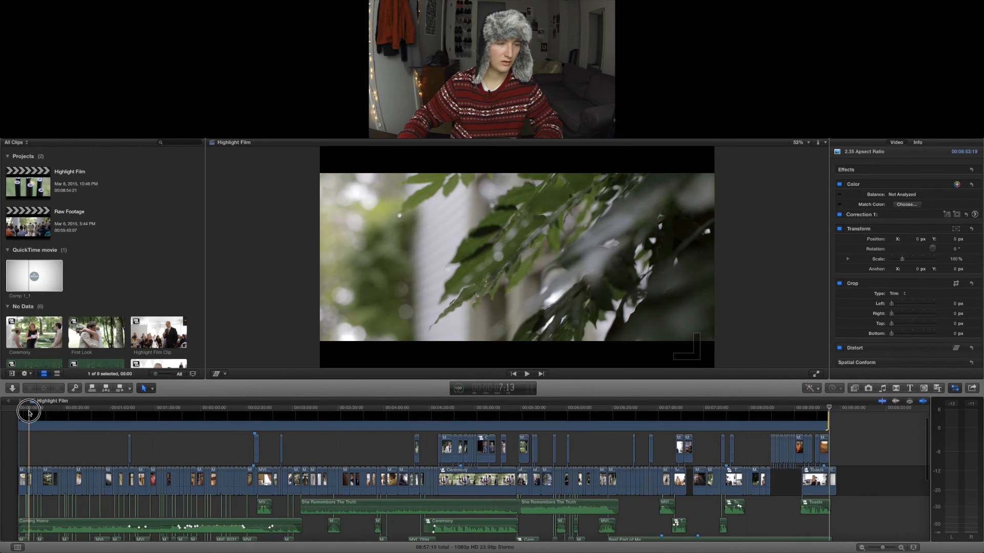
key(z)
drag(80, 442, 6, 469)
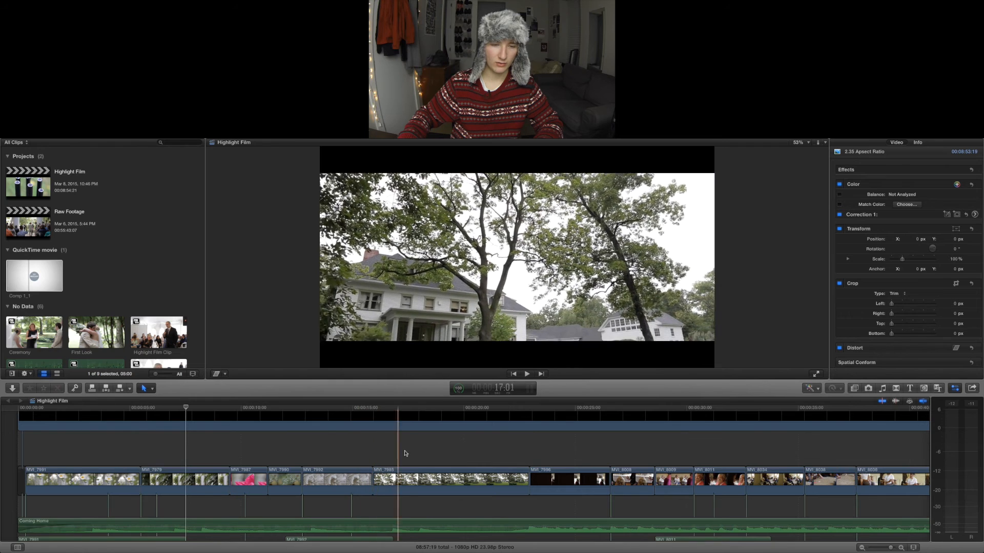
click(372, 449)
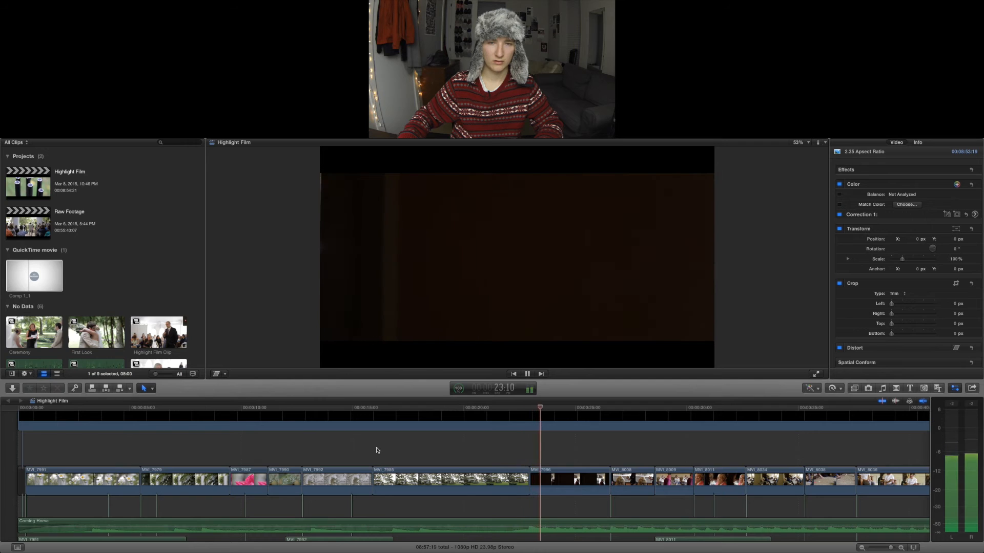
key(space)
key(space)
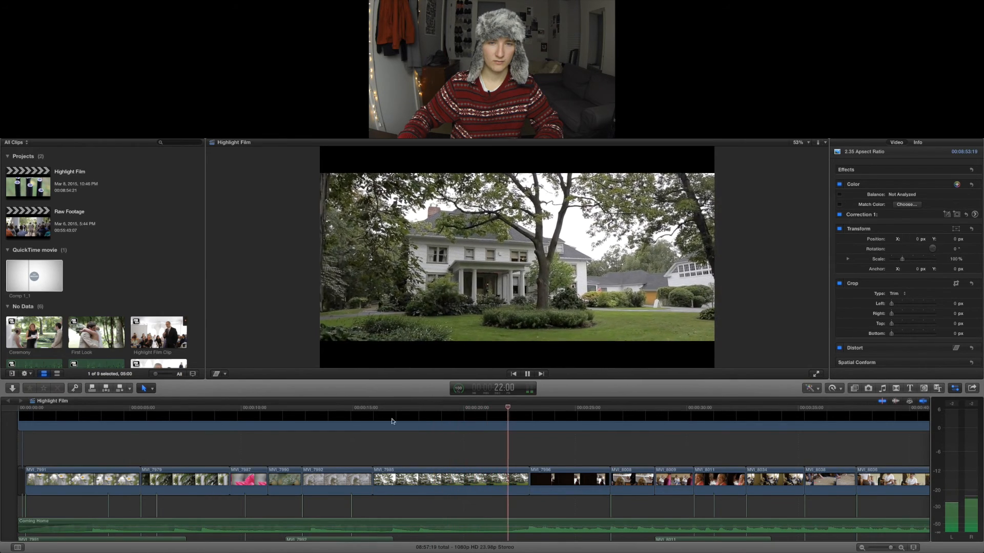
key(space)
- Switch to Photoshop, create a 1920 x 1080 pixel document at 100 pixels/inch with a white background, and convert the background to Layer 0
key(ctrl+Left)
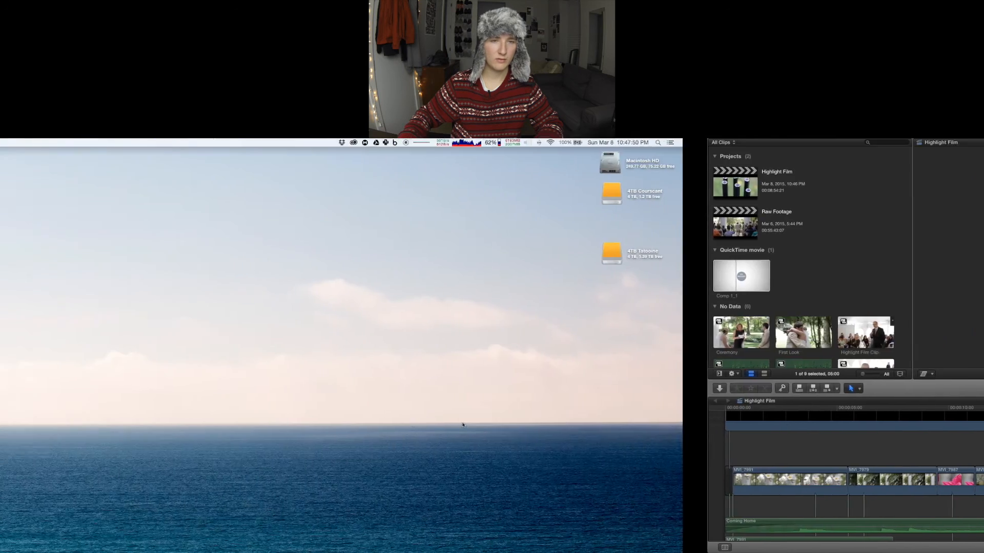
mouse_move(1, 310)
click(12, 381)
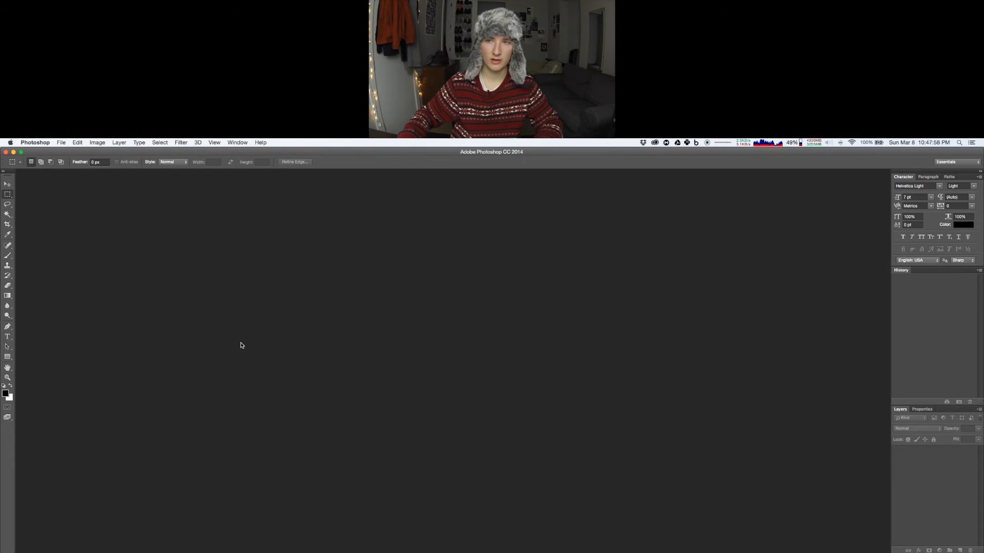
click(7, 187)
key(super+n)
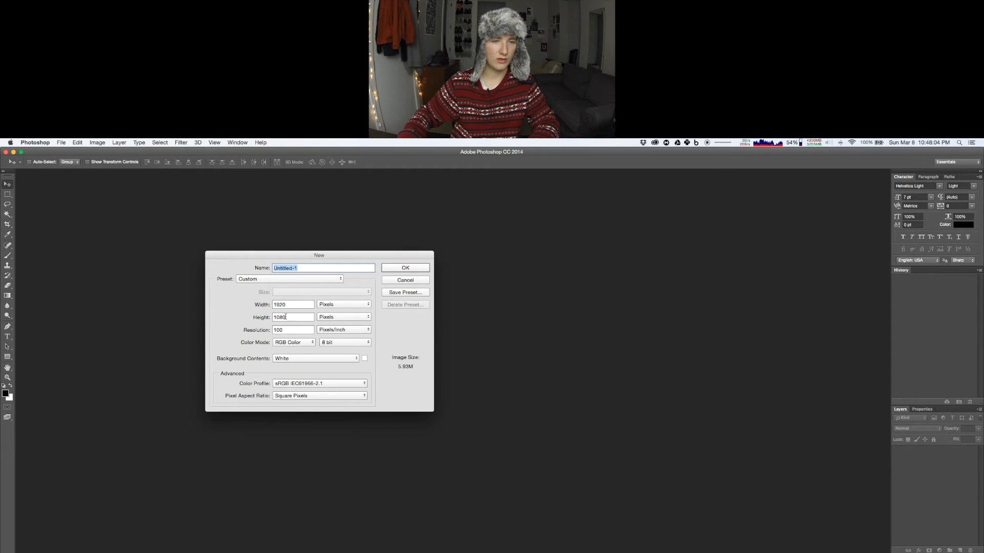
click(398, 269)
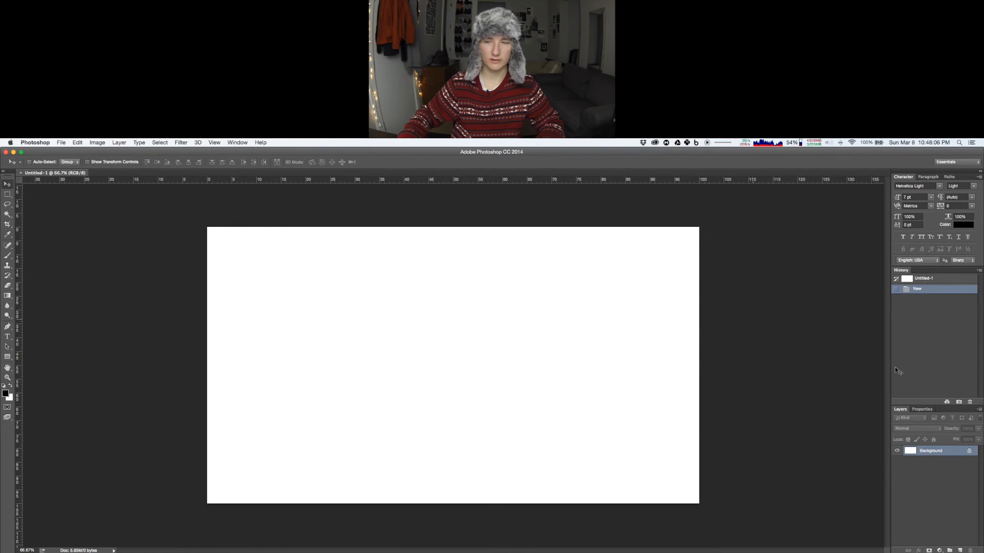
double_click(940, 456)
key(Return)
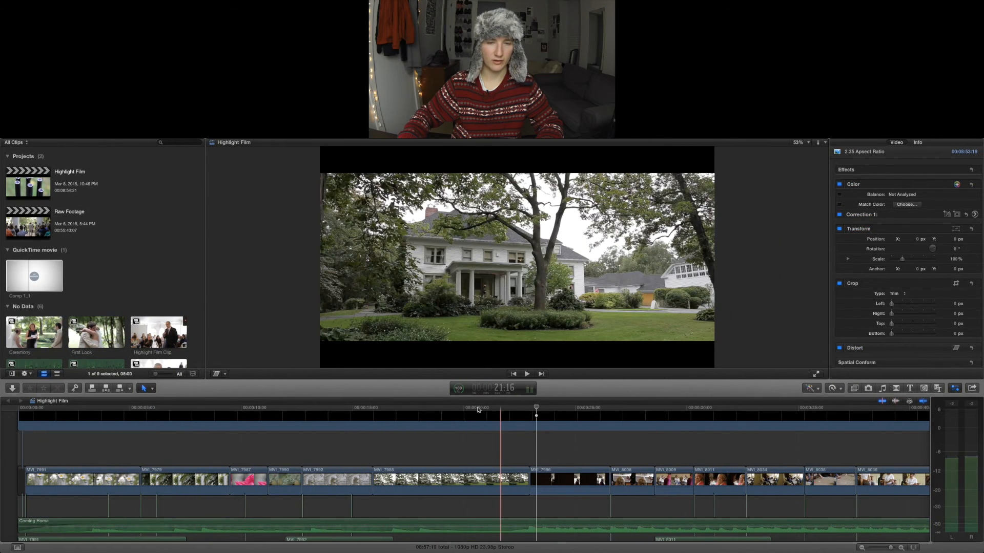
- Switch to Final Cut Pro, capture a screenshot of the viewer on the white house shot at 20:14, and return to Photoshop
click(477, 409)
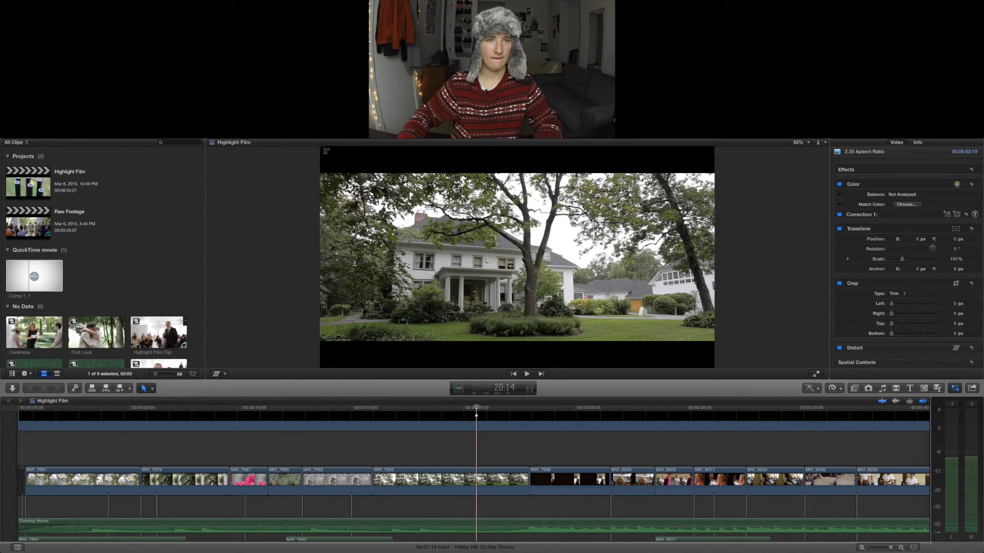
drag(320, 147, 703, 362)
key(ctrl+Left)
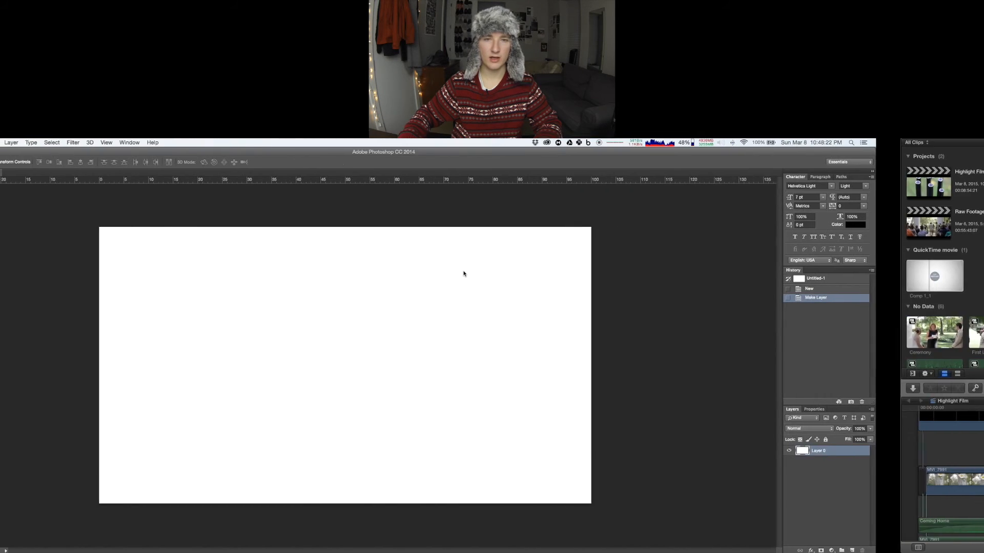
- Place the viewer screenshot from the Desktop into the blank document and scale it to fill the canvas
click(10, 172)
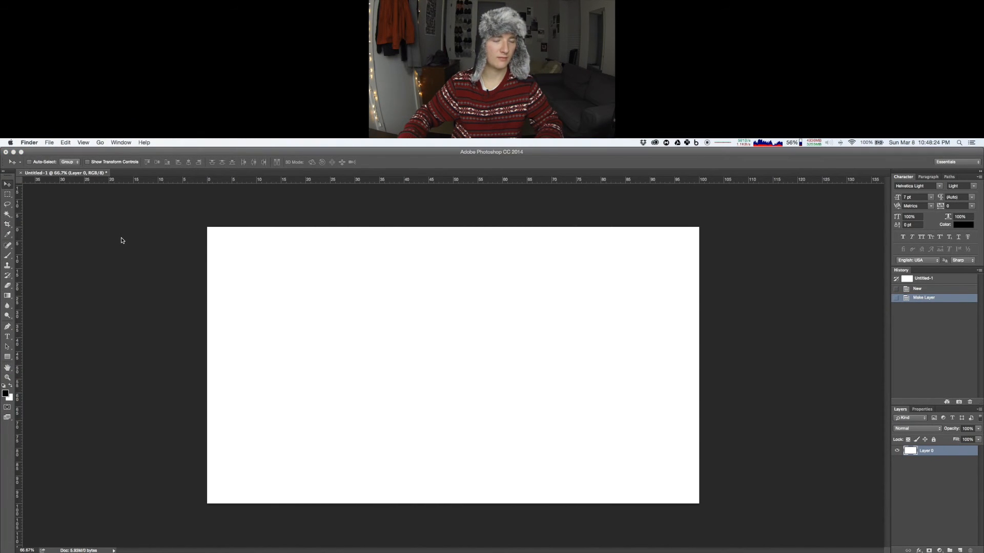
key(super+n)
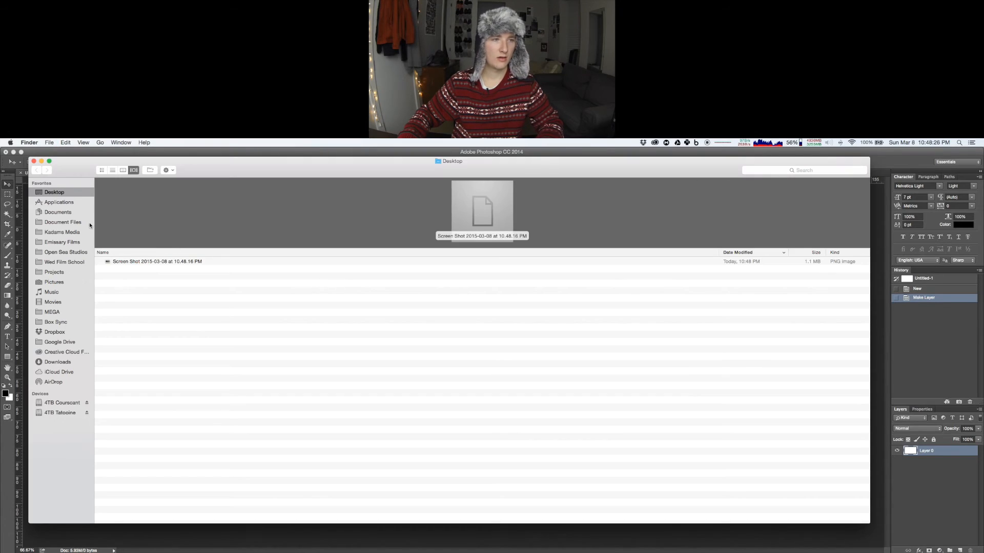
click(132, 262)
drag(176, 337, 220, 528)
drag(636, 263, 702, 230)
key(Return)
- Rasterize the placed screenshot layer
click(925, 449)
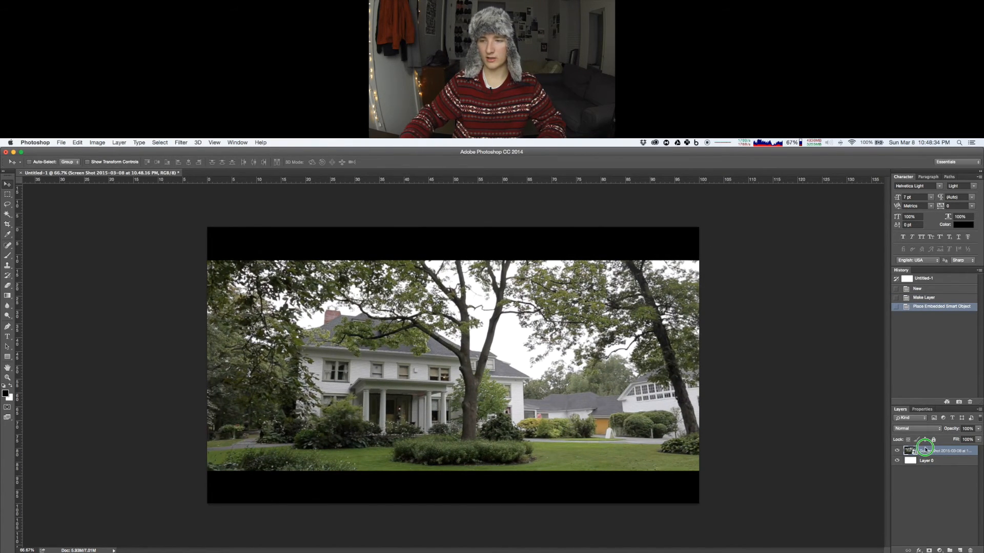
right_click(925, 449)
click(844, 347)
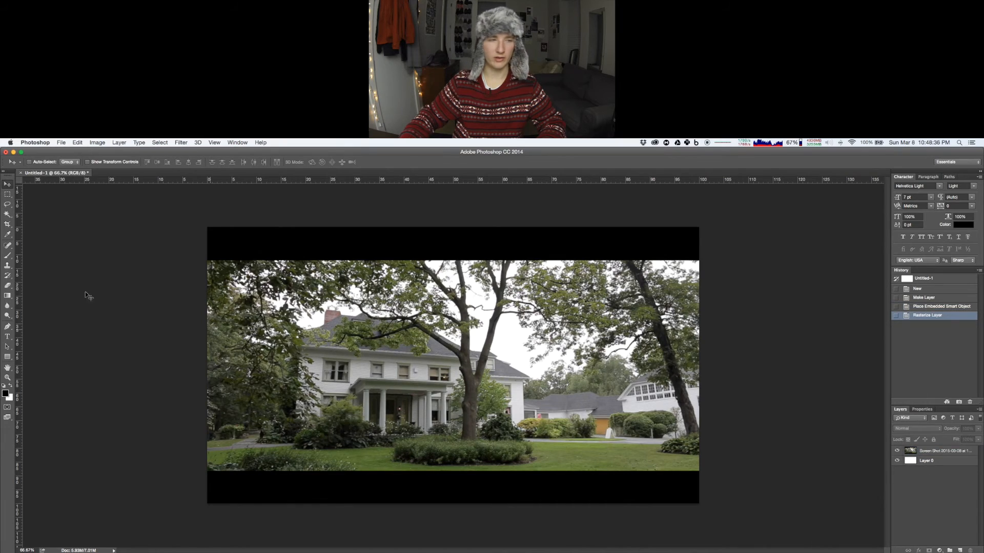
- Add the bride's first name as white text over the house and scale it up to about 46 pt
click(7, 336)
click(10, 386)
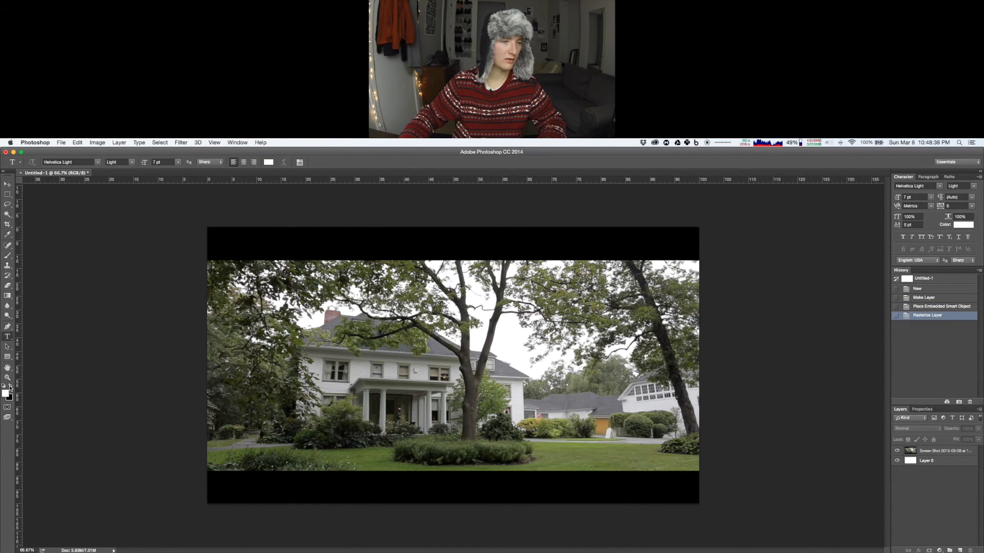
click(390, 357)
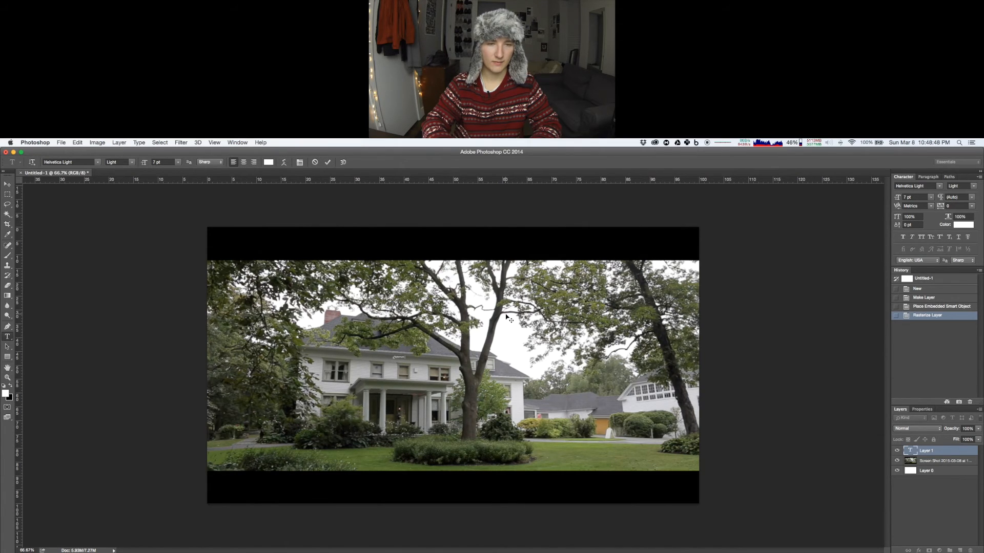
click(8, 184)
key(super+t)
drag(409, 353, 432, 362)
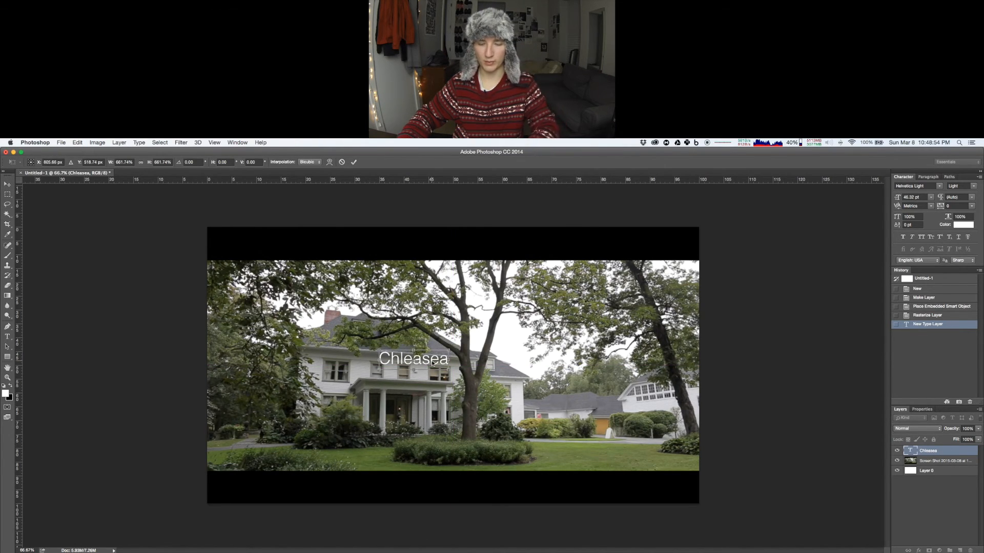
key(Return)
- Correct the spelling of the bride's first name in the text layer
double_click(908, 450)
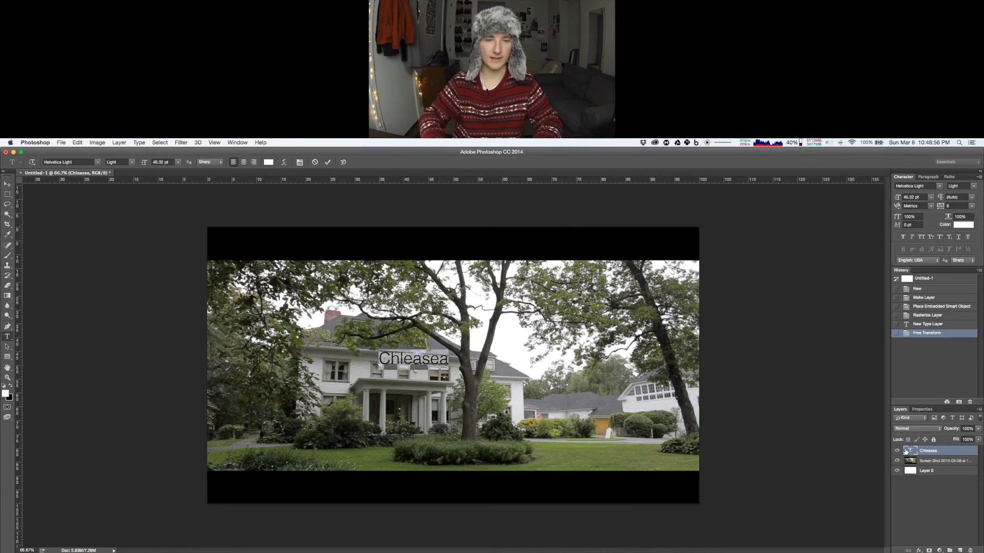
text(Chelsea)
key(ctrl+Return)
key(v)
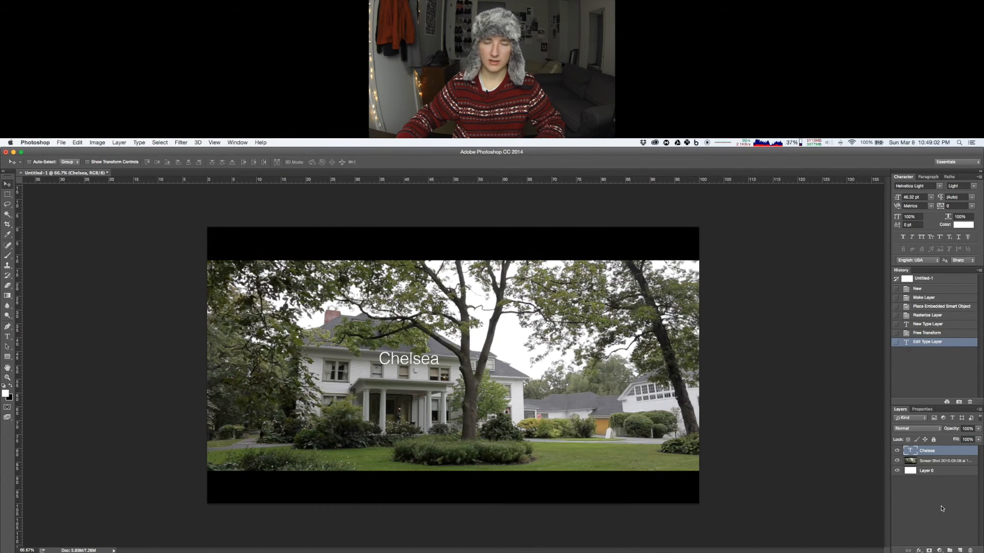
- Preview fonts on the bride's name and set it to Palatino Bold
double_click(911, 451)
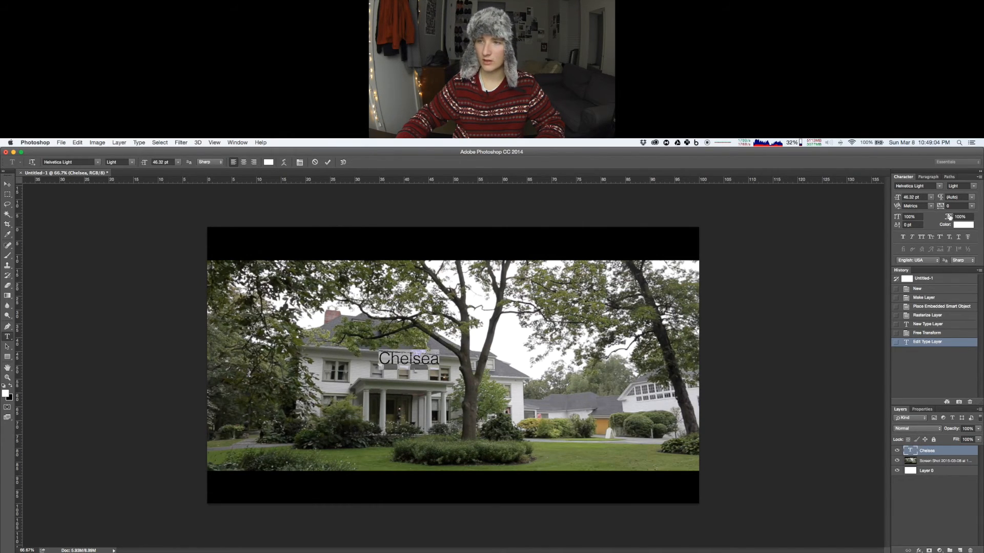
click(940, 186)
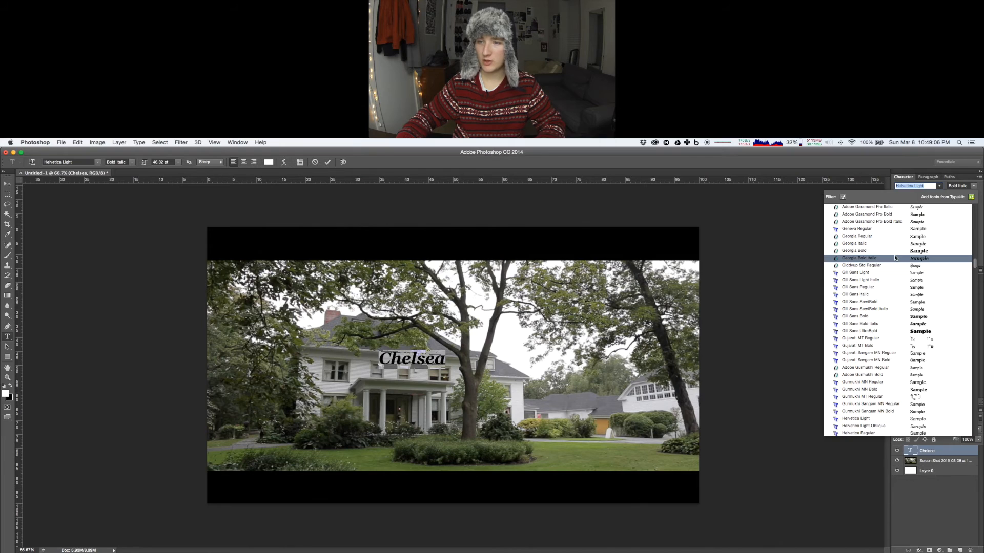
scroll(895, 260, down, 5)
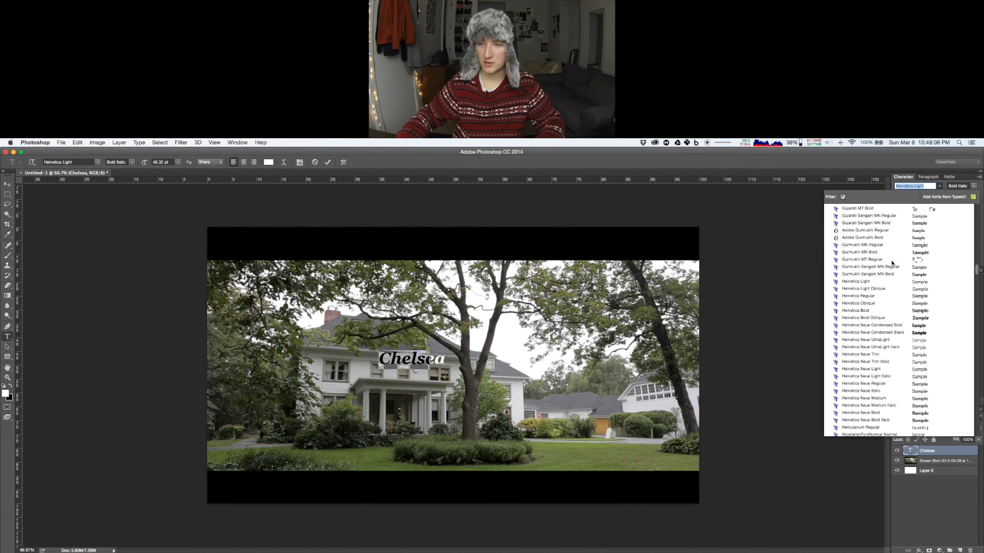
scroll(883, 295, down, 10)
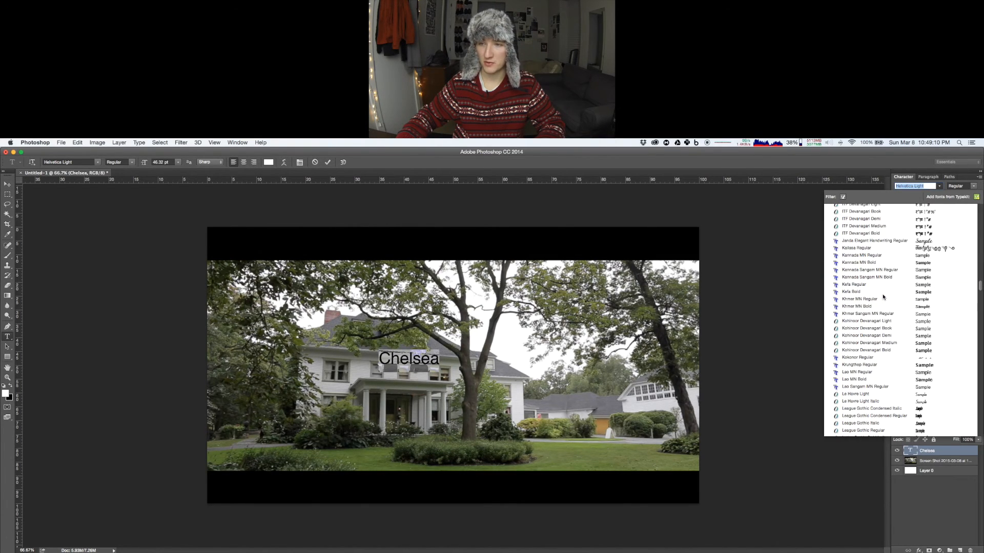
scroll(883, 294, down, 5)
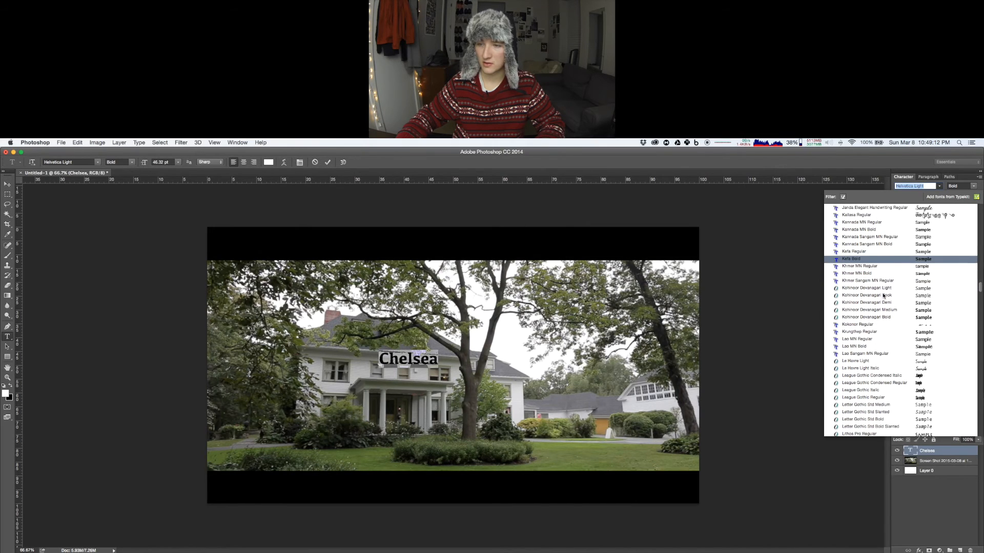
scroll(883, 295, down, 5)
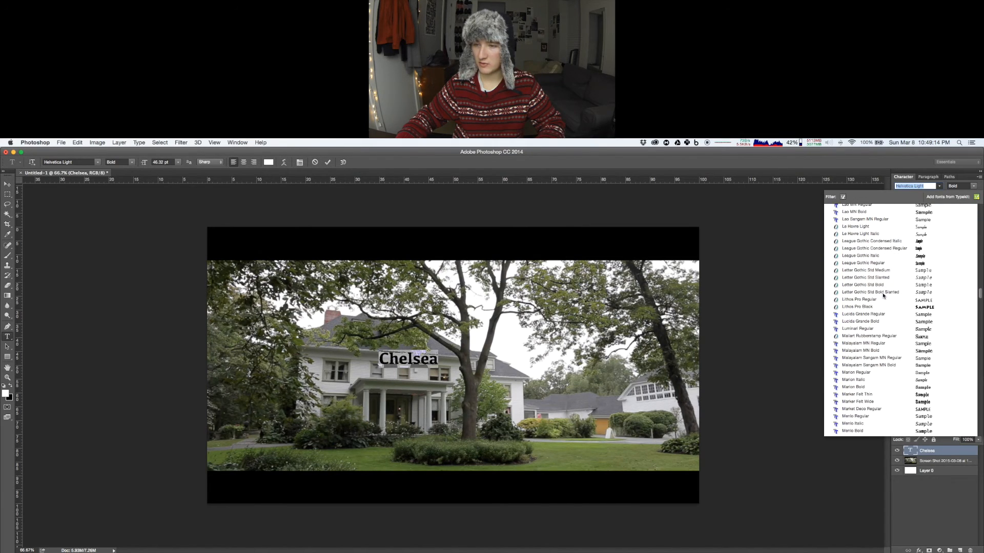
scroll(882, 296, down, 5)
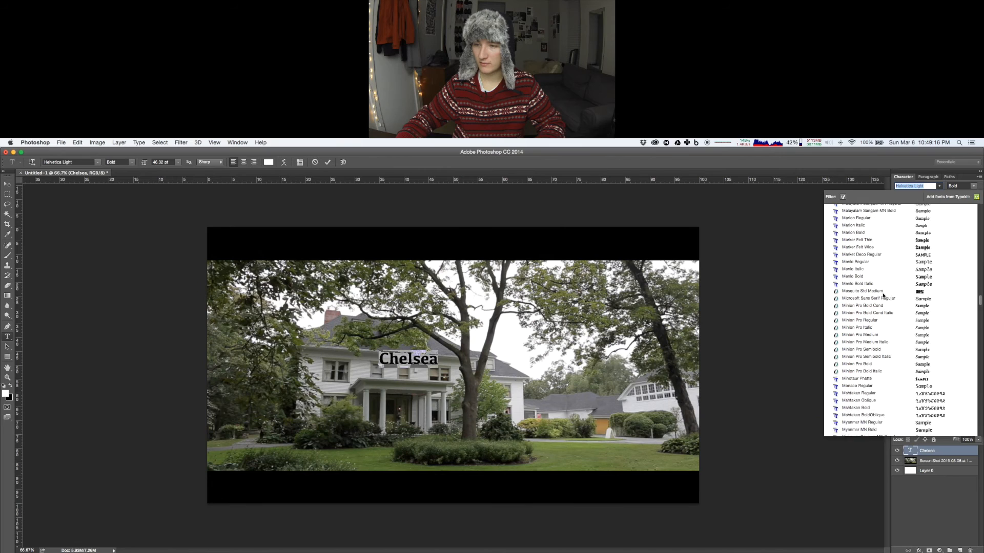
scroll(883, 295, down, 5)
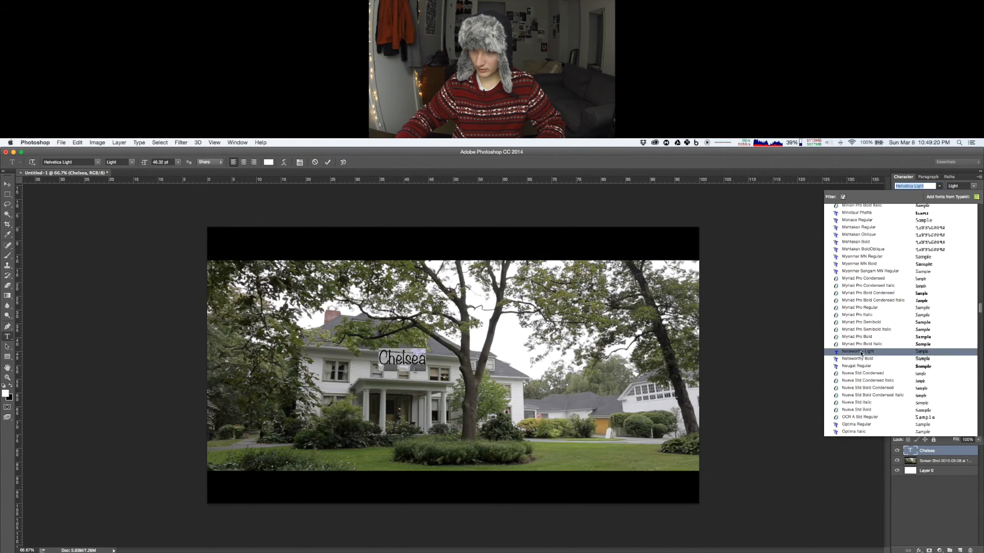
scroll(866, 364, down, 5)
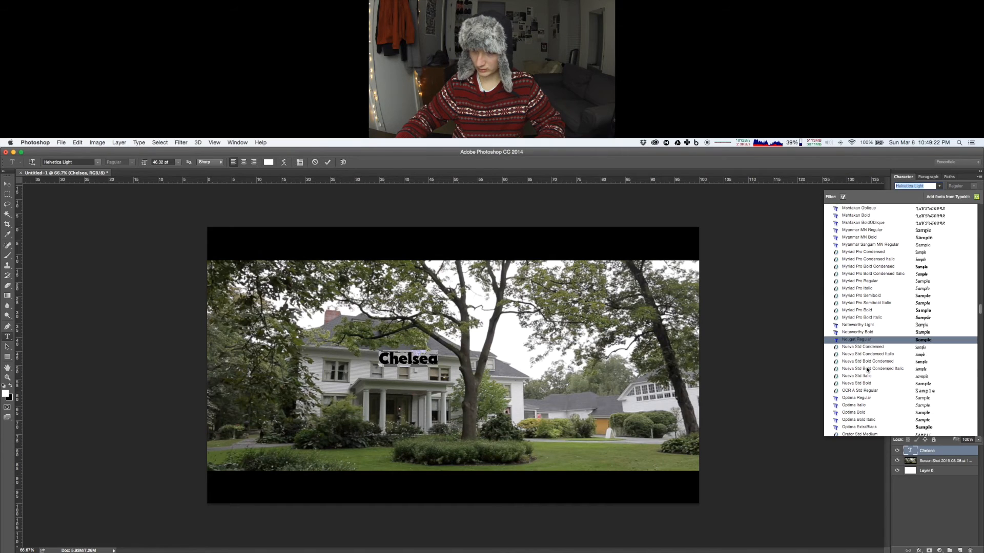
scroll(866, 368, down, 3)
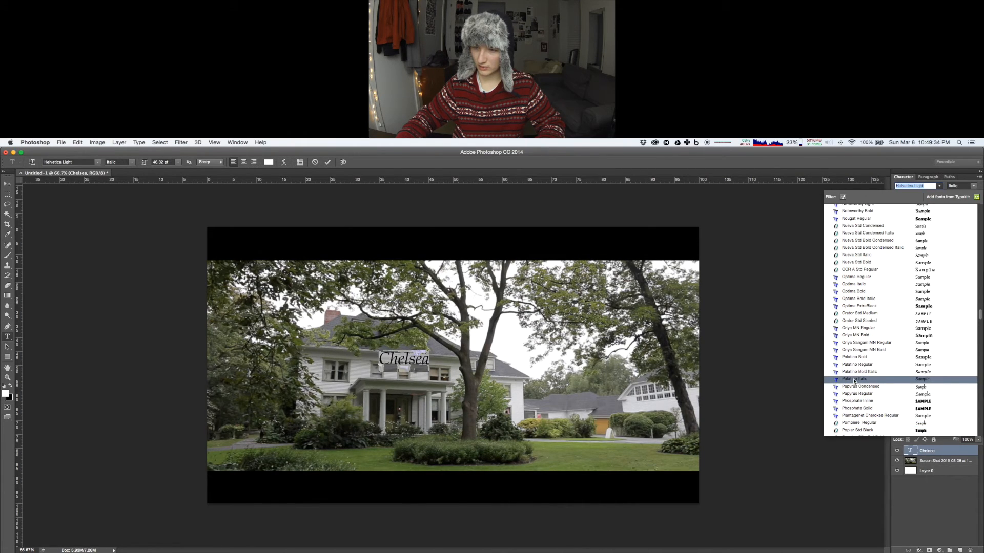
scroll(854, 381, down, 3)
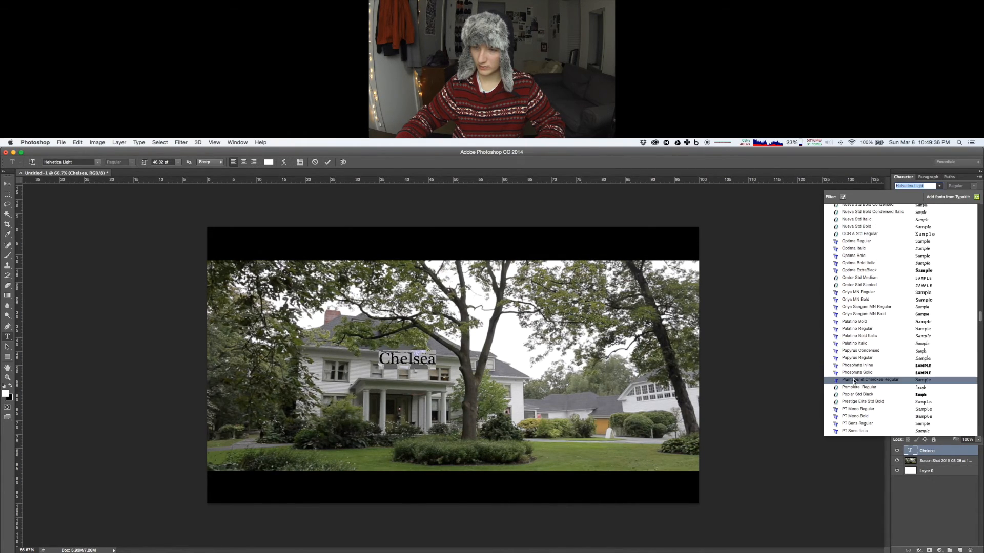
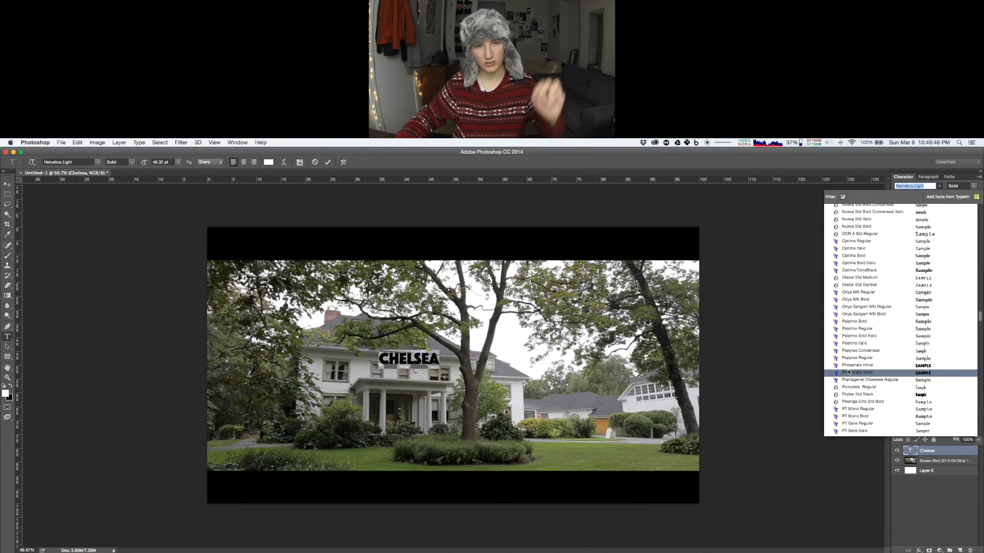
click(861, 322)
key(super+Return)
key(v)
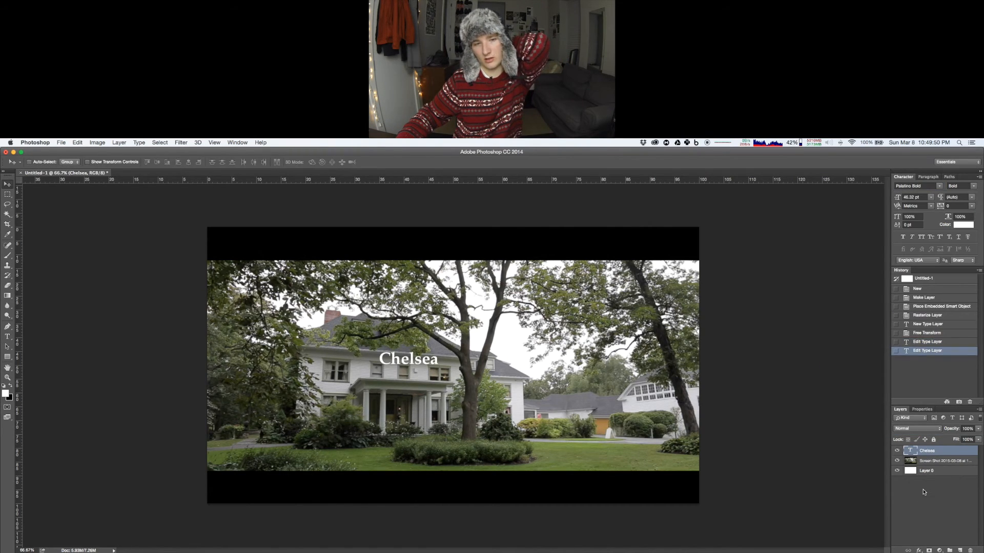
- Shift the bride's name slightly down and right, then duplicate its layer and place the copy directly below
drag(429, 379, 416, 376)
right_click(929, 453)
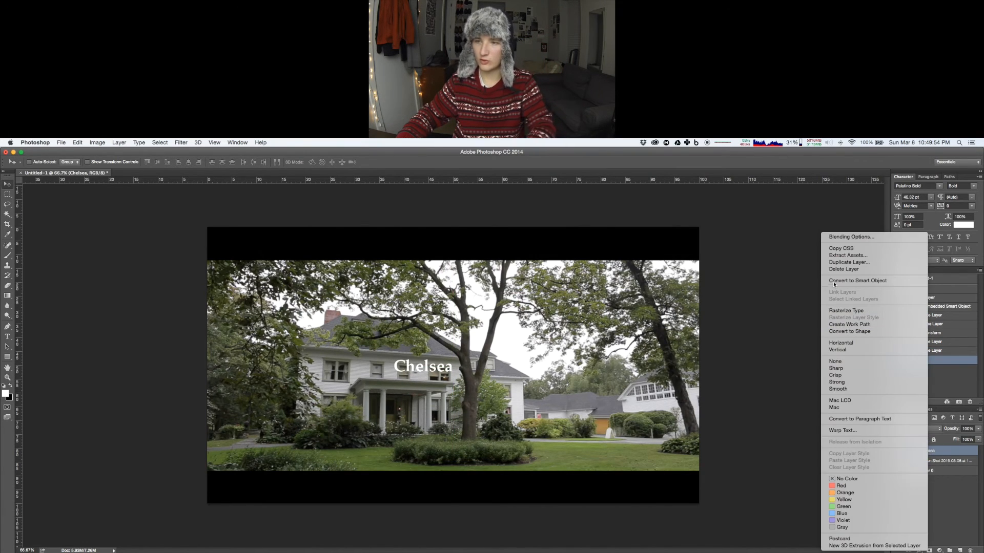
click(865, 261)
key(Return)
drag(448, 357, 448, 382)
- Replace the duplicated text with the groom's first name and offset it to the right beneath the bride's name
double_click(913, 453)
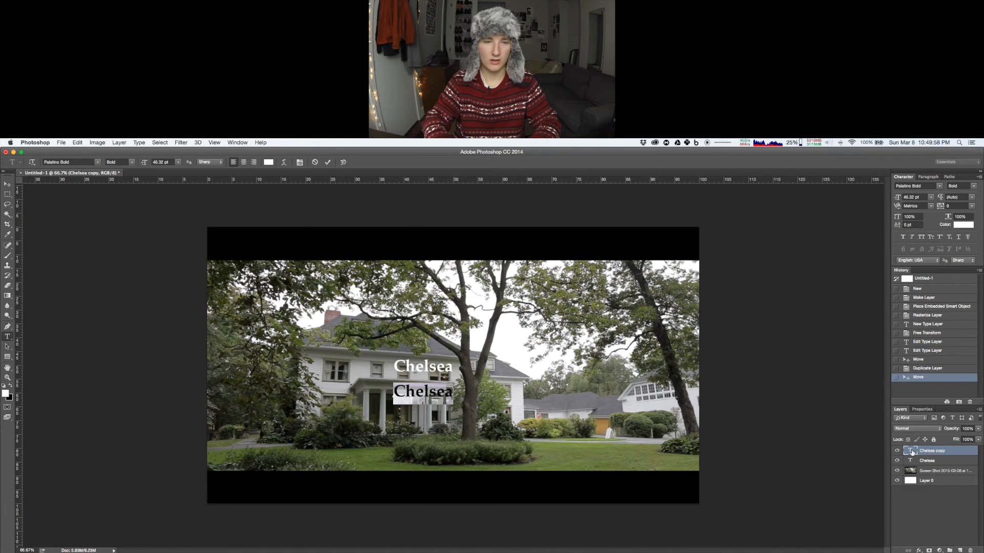
text(Conrad)
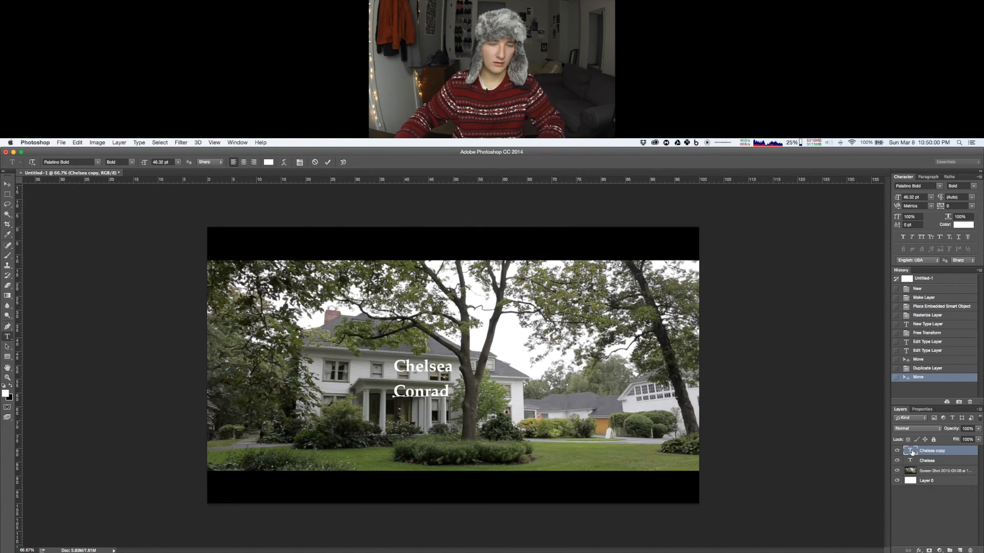
click(7, 184)
drag(362, 373, 385, 367)
- Duplicate the groom's name layer and move the copy down and left of the original
right_click(942, 456)
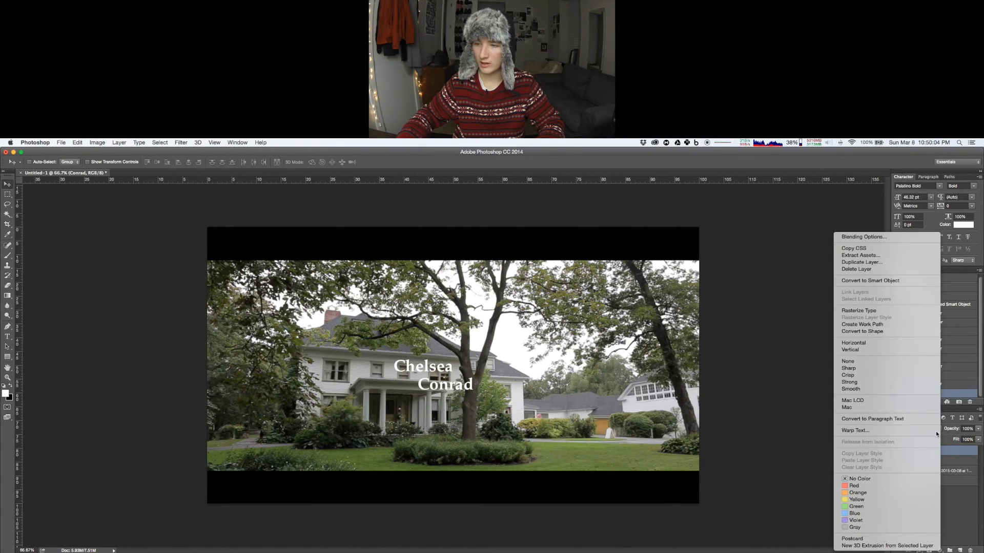
click(875, 262)
key(Return)
drag(739, 318, 667, 330)
- Change the copied text to "&" and place it just in front of the groom's name
double_click(912, 452)
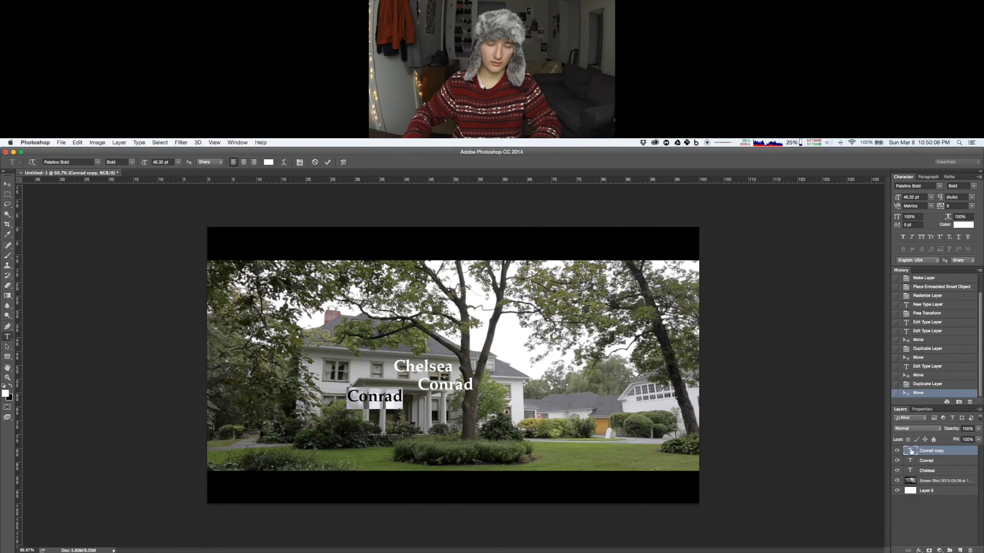
text(&)
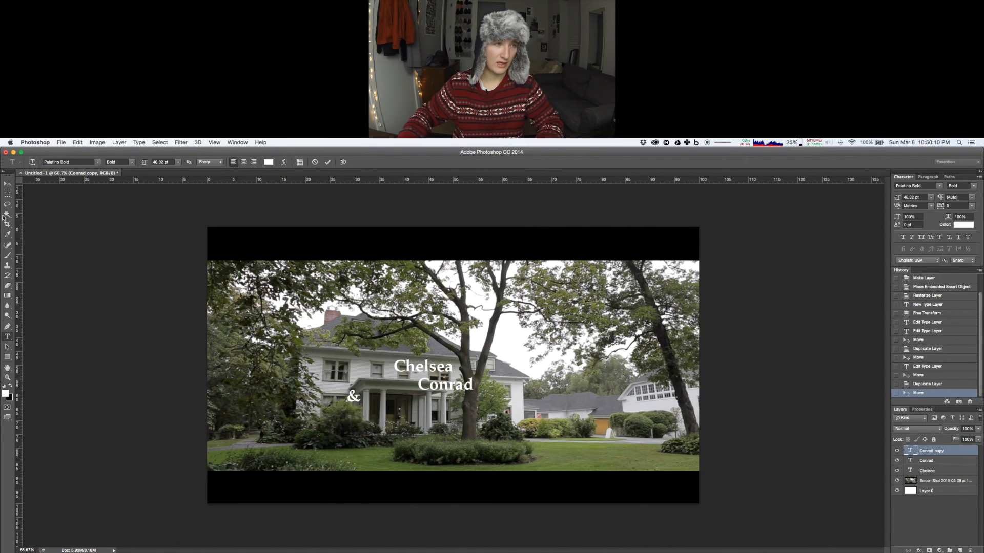
click(8, 184)
drag(384, 393, 436, 382)
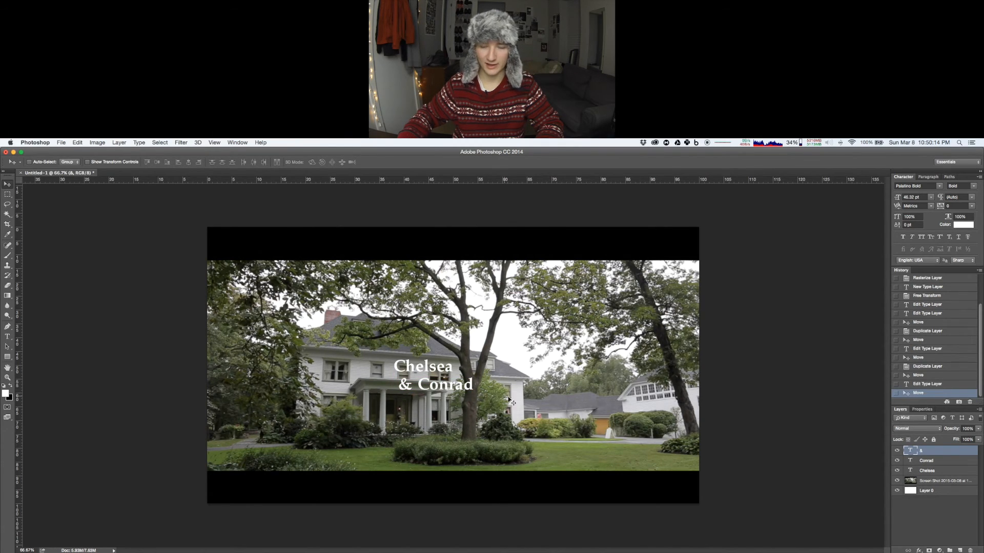
- Enlarge the "&" to about 100 pt and move it to the right end of the two names
key(super+t)
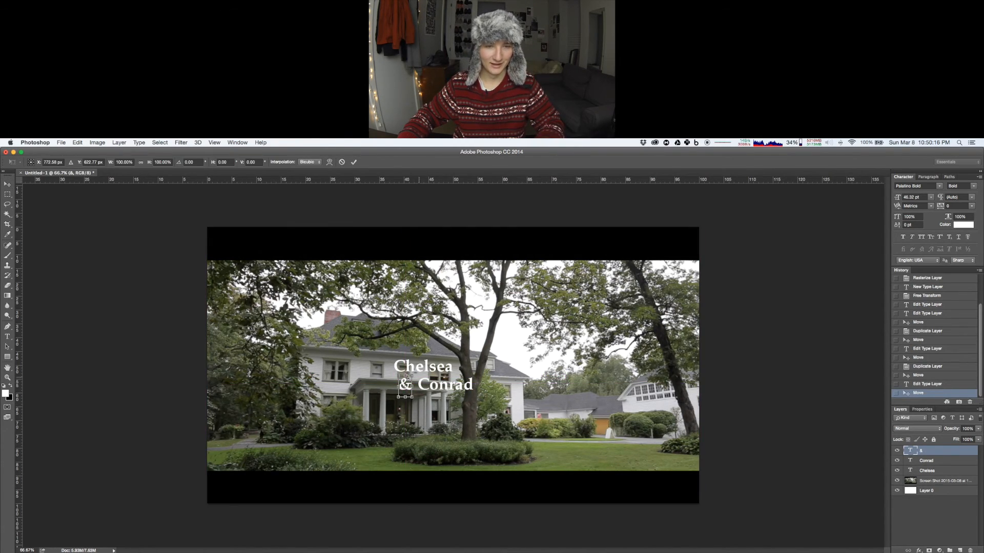
drag(412, 376, 484, 380)
key(Return)
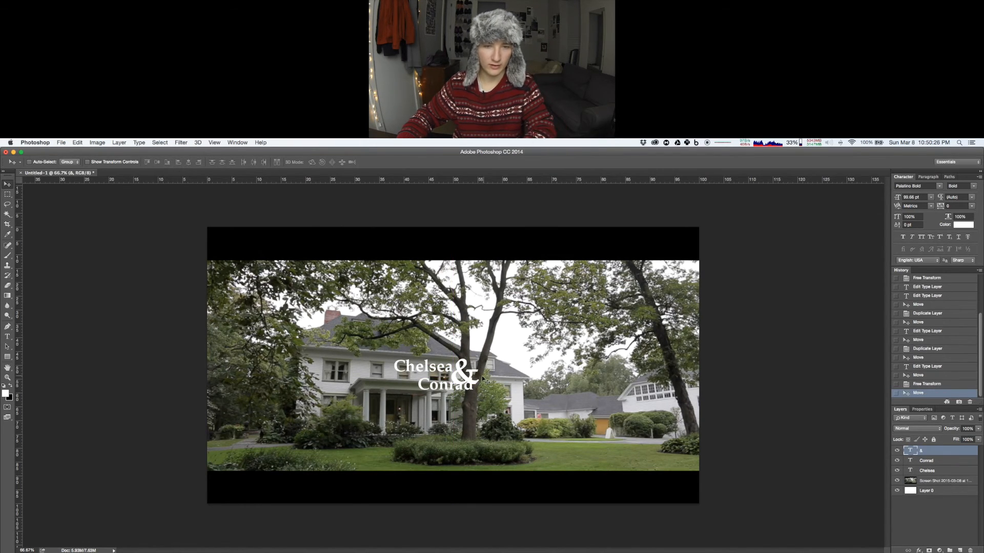
- Stack the title by moving the groom's name below the "&" and the bride's name above it
click(932, 463)
drag(458, 406, 478, 413)
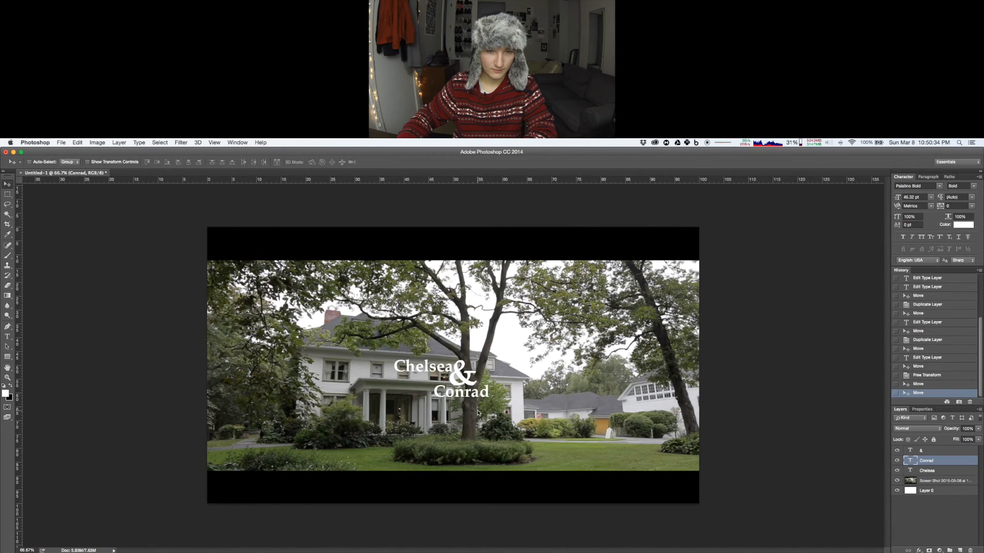
click(926, 471)
drag(444, 382, 474, 364)
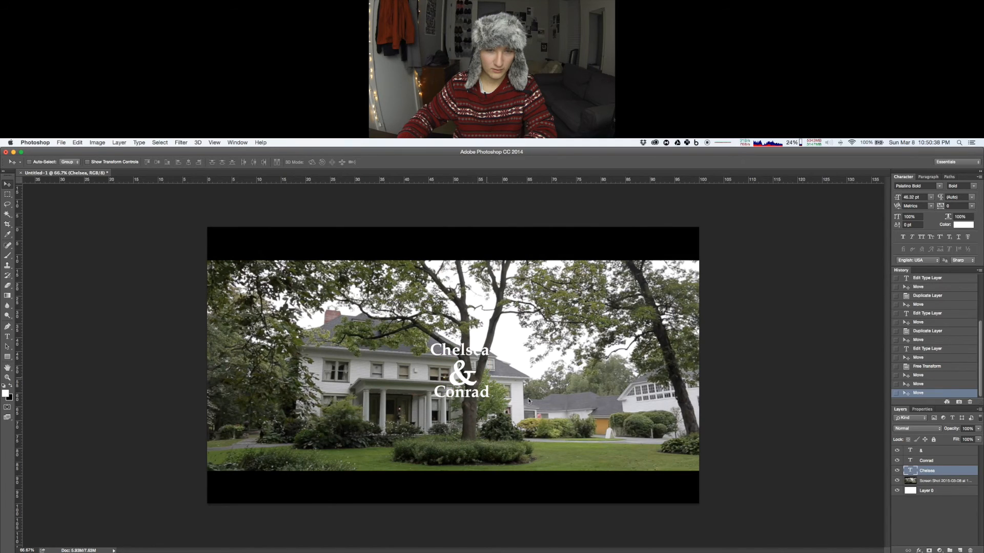
drag(583, 411, 555, 406)
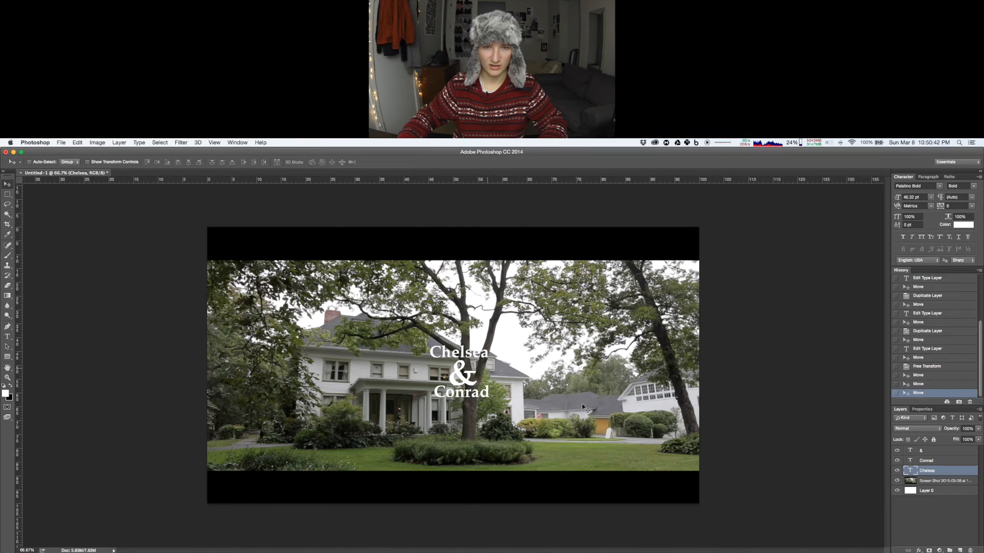
- Move all three text layers together slightly up and left over the house, then deselect them
shift+click(930, 450)
drag(501, 398, 494, 392)
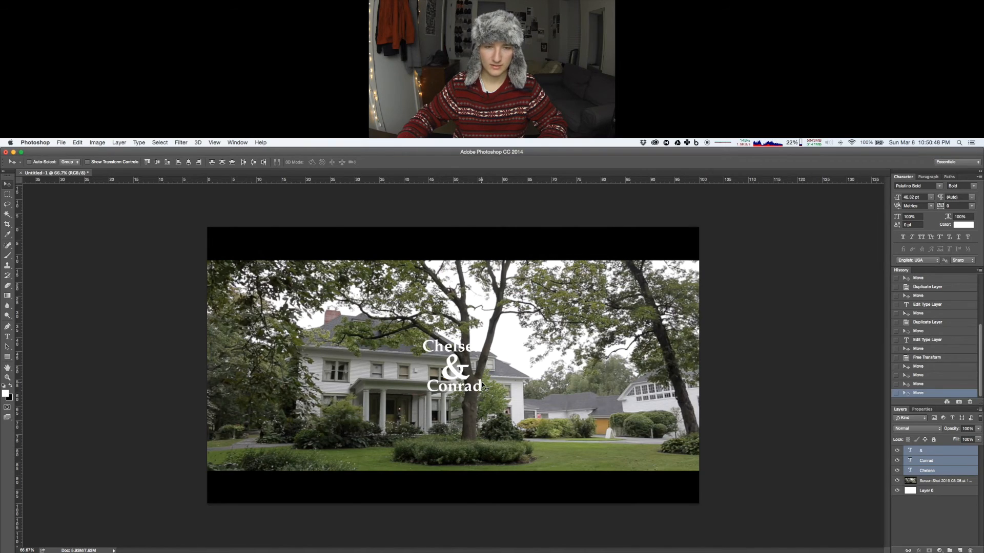
click(930, 509)
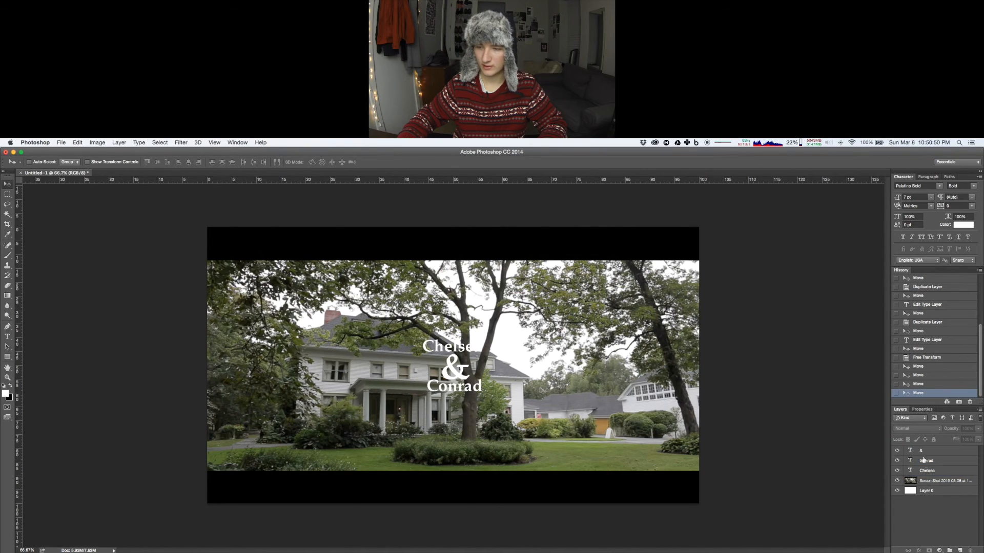
- Hide the "&" and groom's name layers and duplicate the bride's name layer
click(897, 450)
click(897, 460)
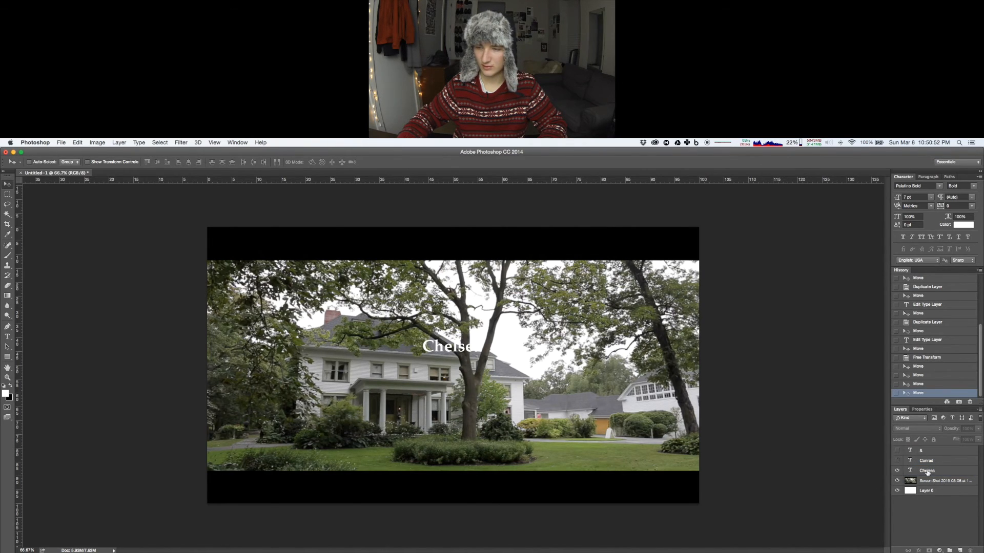
right_click(934, 472)
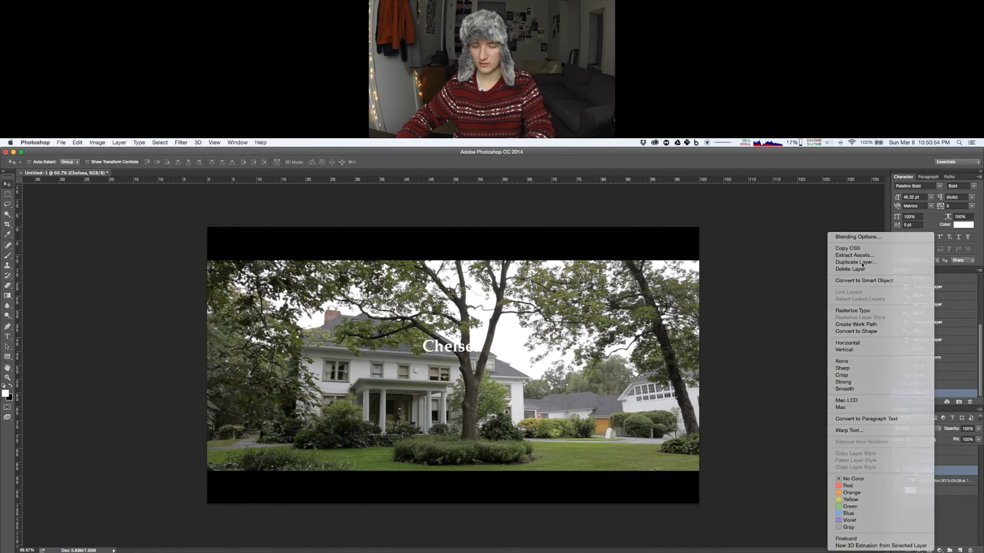
click(864, 377)
key(super+j)
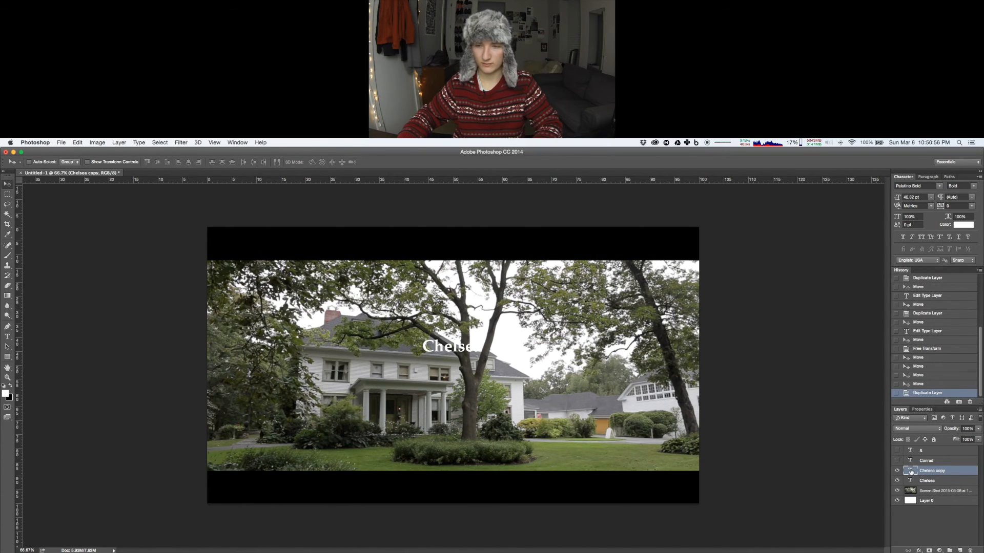
- Hide the original bride's name layer and extend the duplicate to read the bride's name, "+" and the groom's name
click(897, 471)
click(897, 471)
double_click(911, 471)
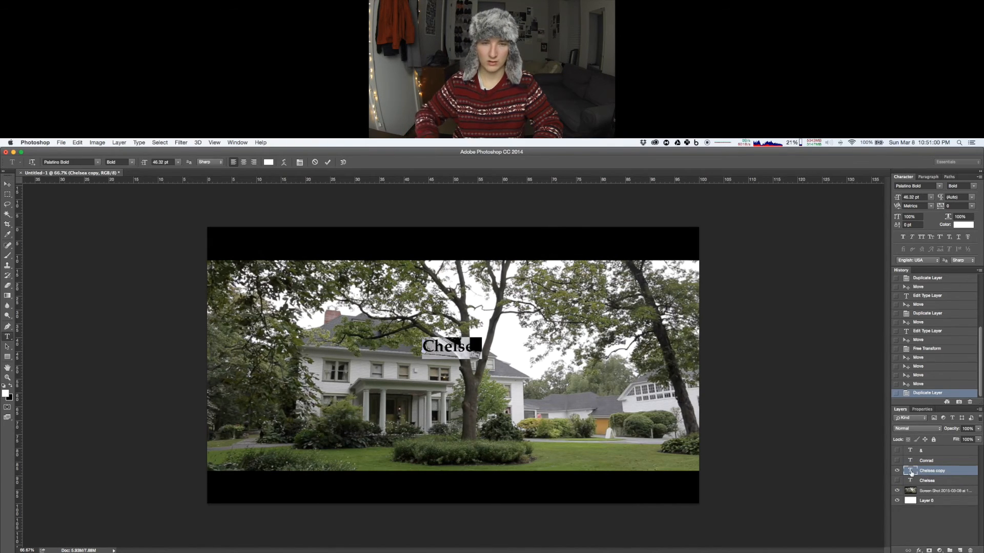
key(Right)
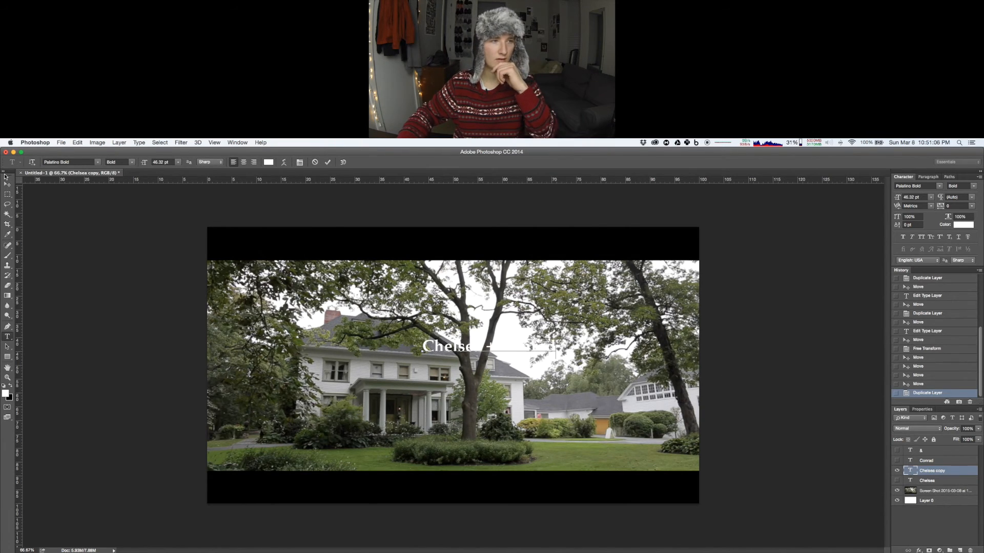
click(7, 184)
- Move the combined names line down and left over the house and scale it down to about 29 pt
drag(513, 370, 477, 386)
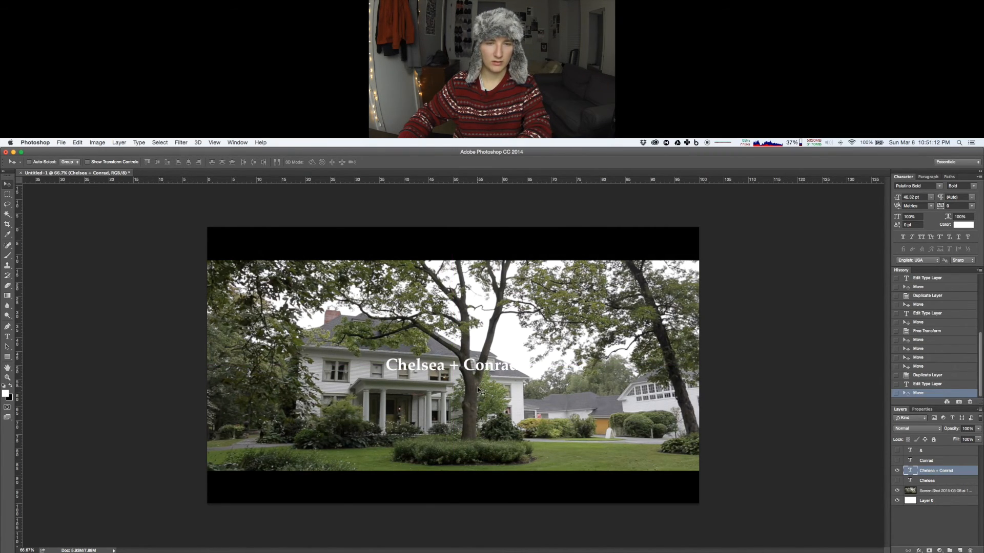
key(Down)
key(Down)
key(super+t)
drag(522, 366, 496, 367)
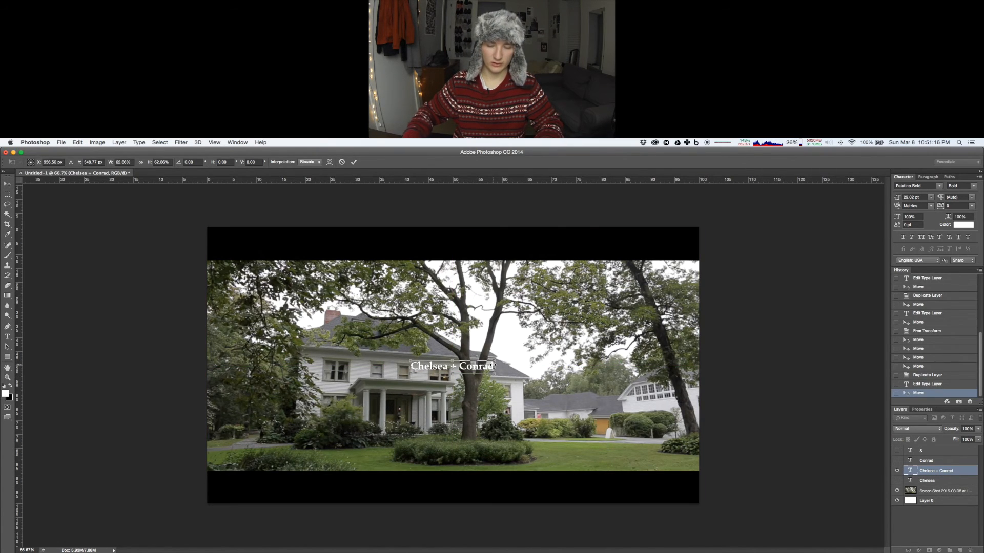
key(Return)
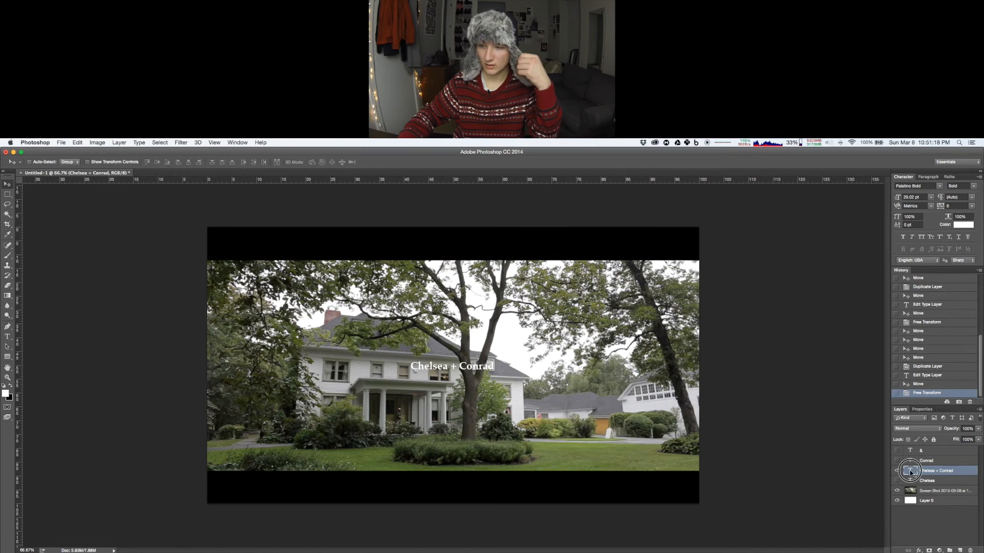
- Preview successive fonts on the combined names line, stopping at Seravek ExtraLight
double_click(910, 471)
key(Up)
key(Down)
key(Down)
key(Down)
key(Down)
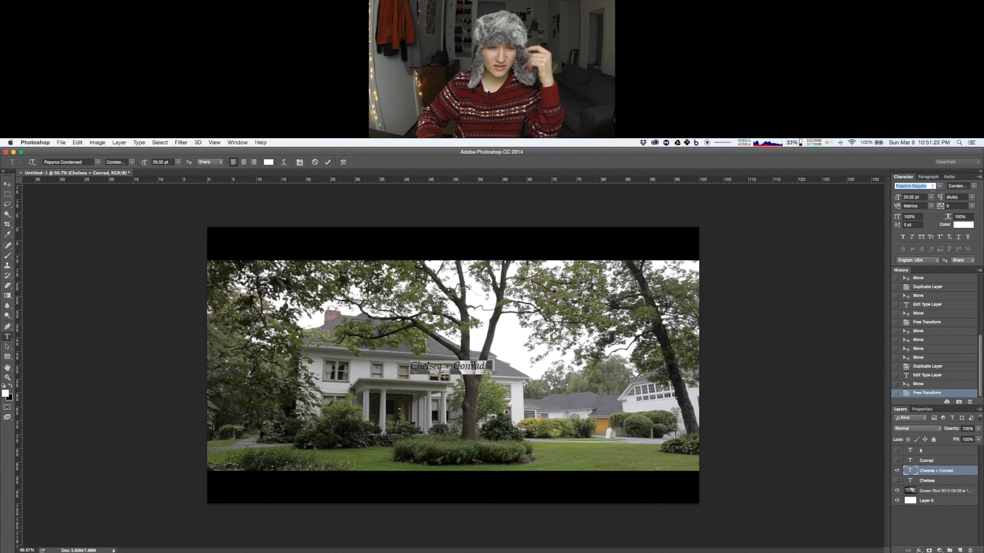
key(Down)
key(Down)
key(Down)
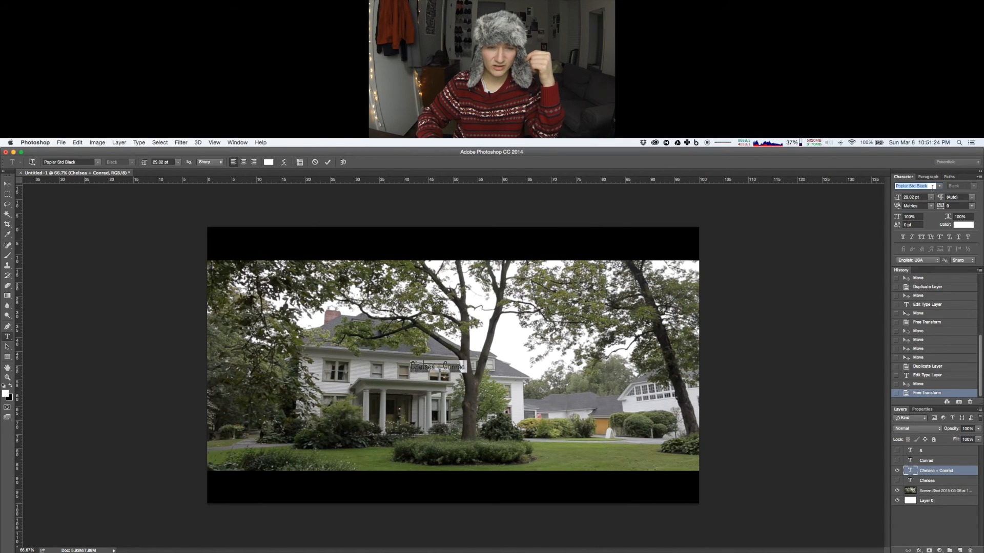
key(Down)
key(Down)
key(Down)
key(Down)
key(Down)
key(Down)
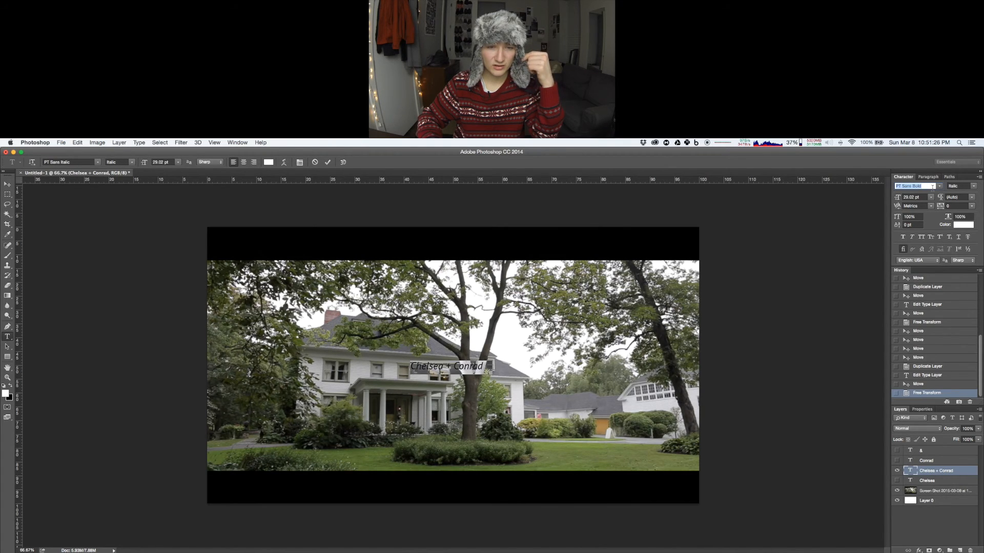
key(Down)
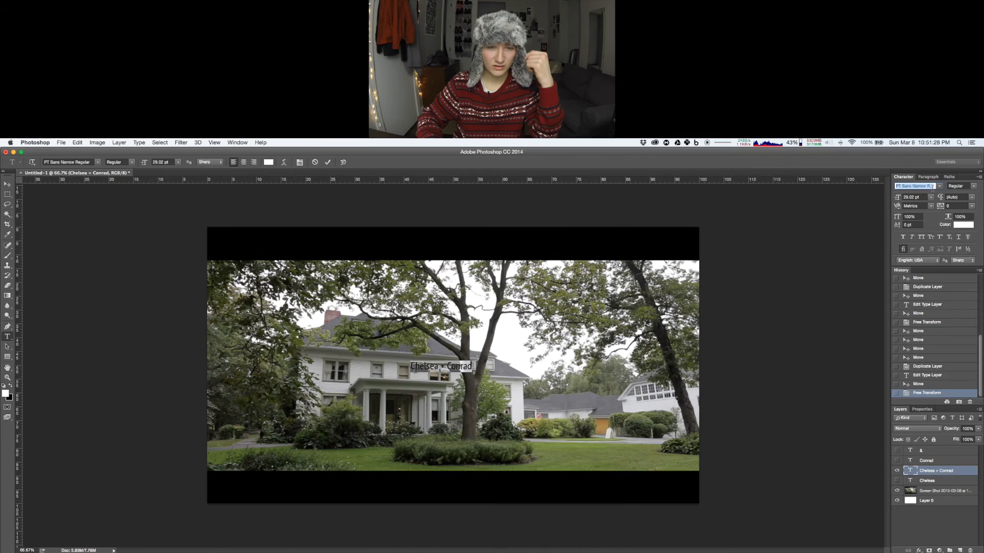
key(Down)
key(Down)
key(Down)
key(Down)
key(Down)
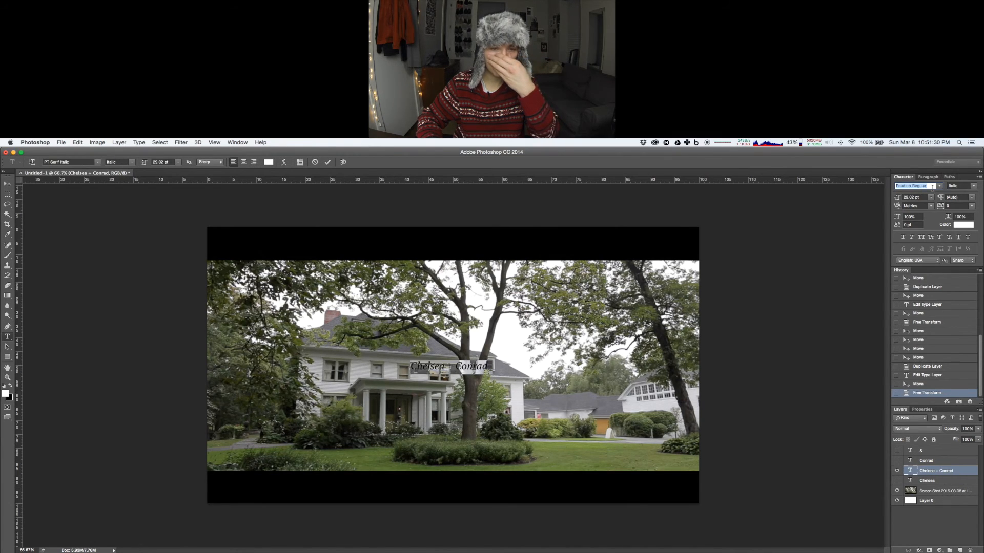
key(Down)
key(Down)
key(Down)
key(Down)
key(Down)
key(Down)
key(Down)
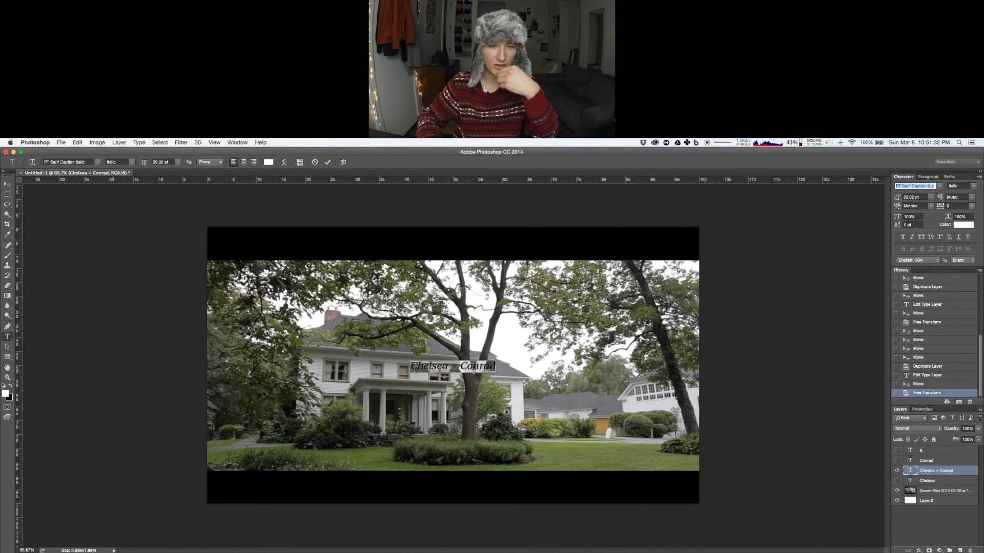
key(Down)
key(Down)
key(Down)
key(Down)
key(Down)
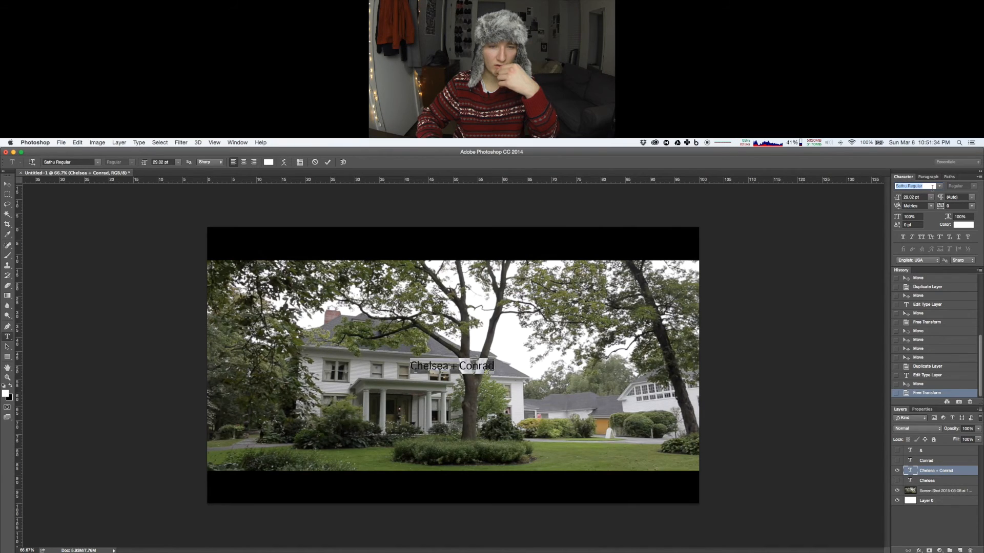
key(Down)
key(Down)
key(Down)
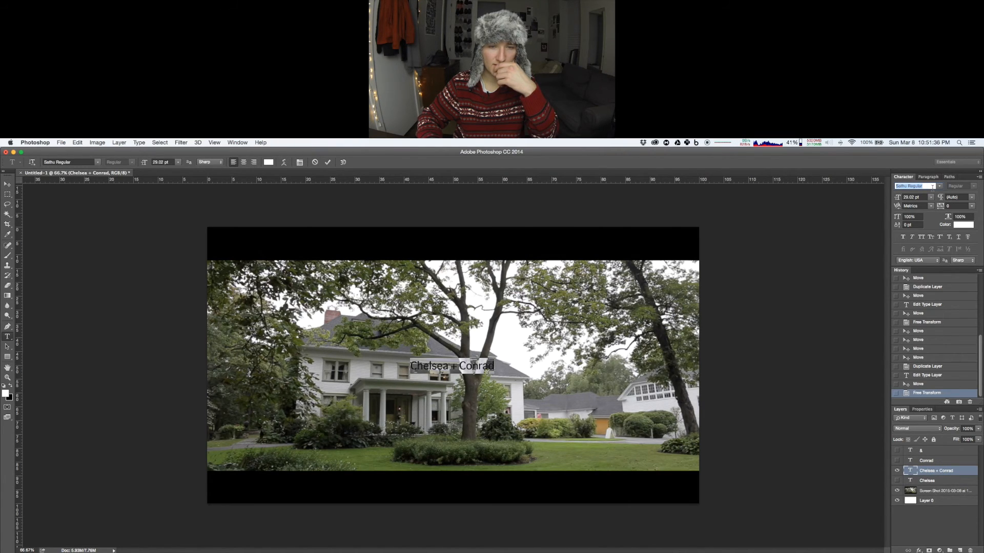
key(Down)
key(Down)
key(Down)
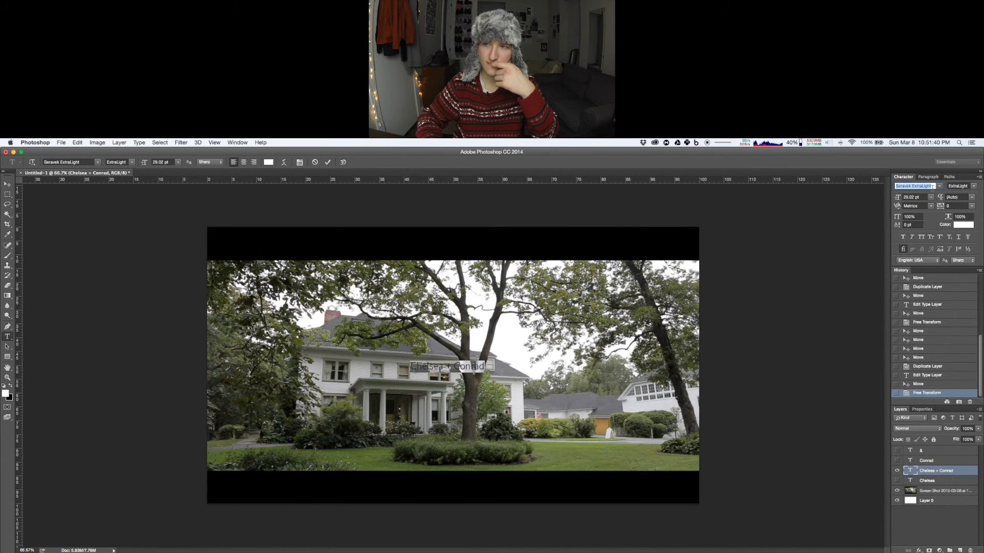
- Set the names line to Seravek Bold, try all caps on it and turn that off, and commit the text
click(972, 190)
click(947, 227)
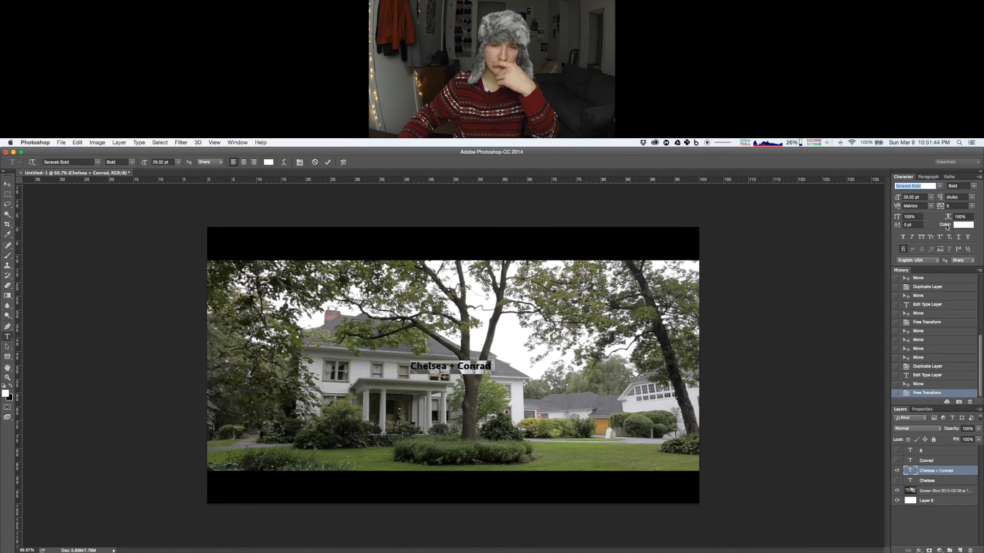
click(921, 237)
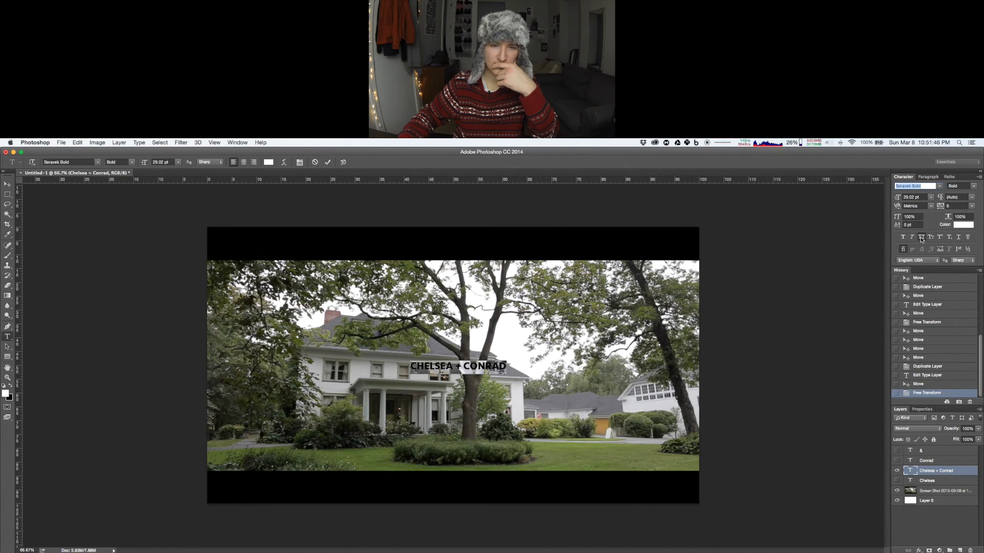
click(921, 237)
click(7, 186)
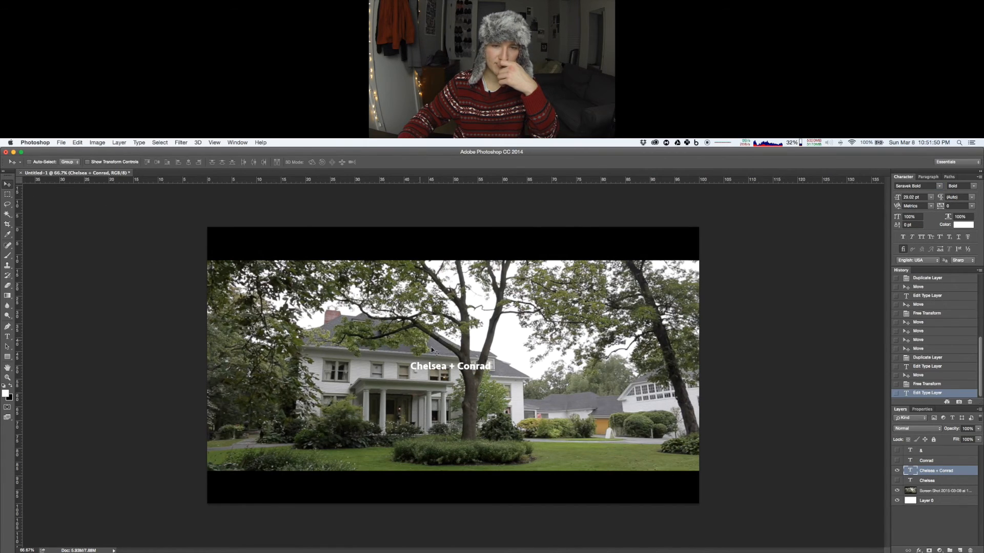
- Nudge the names line slightly right and scale it up to about 31 pt
drag(455, 378, 457, 377)
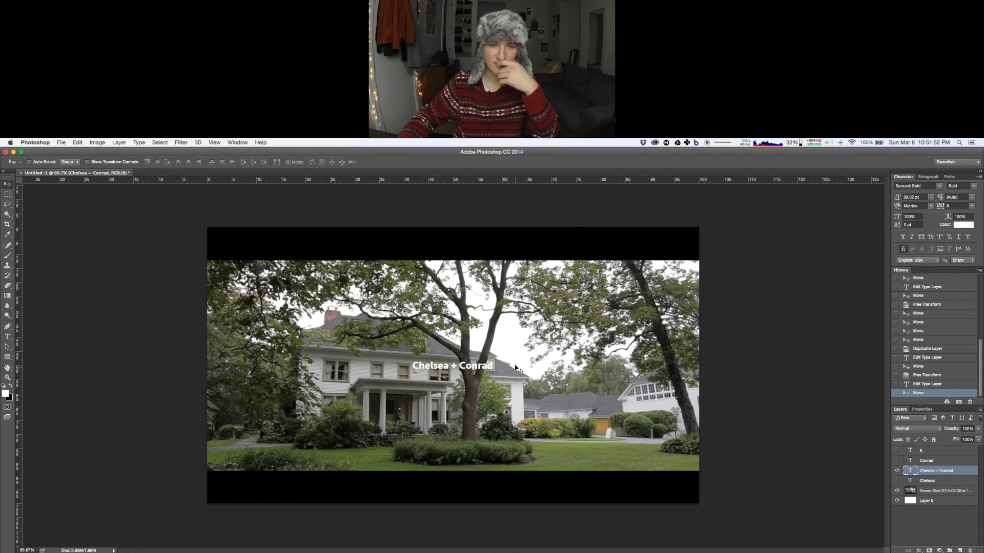
key(super+t)
drag(495, 362, 500, 361)
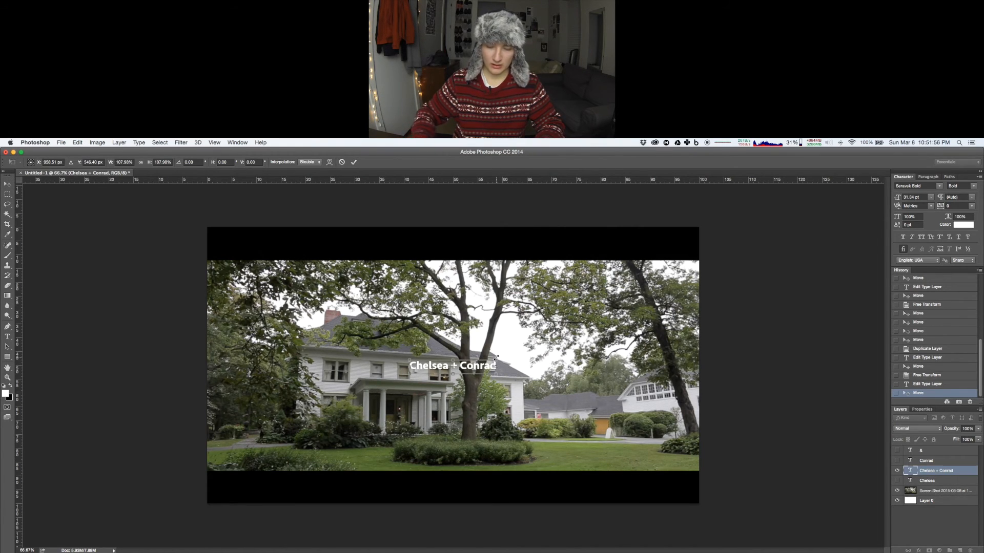
key(Return)
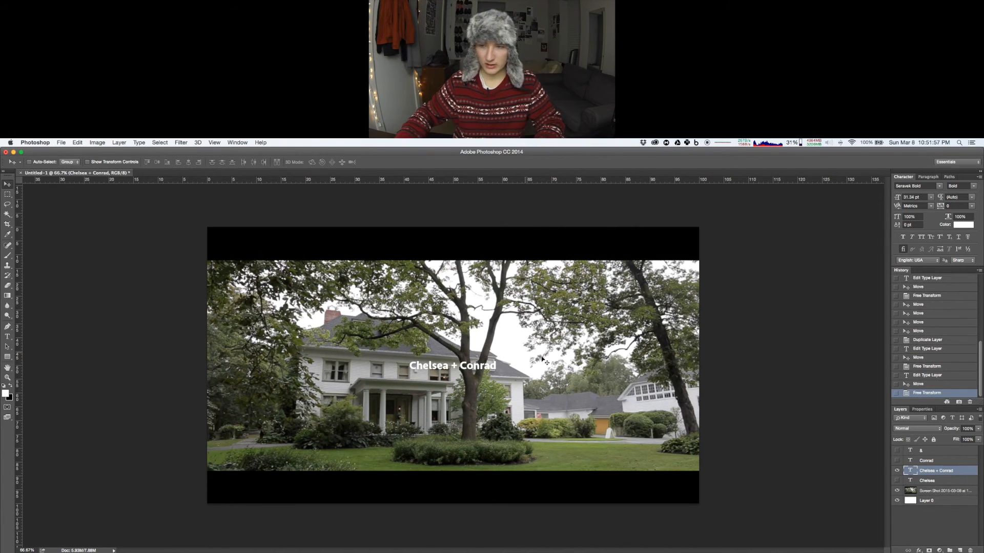
- Change only the "+" between the two names to a light Seravek weight and commit the text
double_click(911, 470)
click(460, 366)
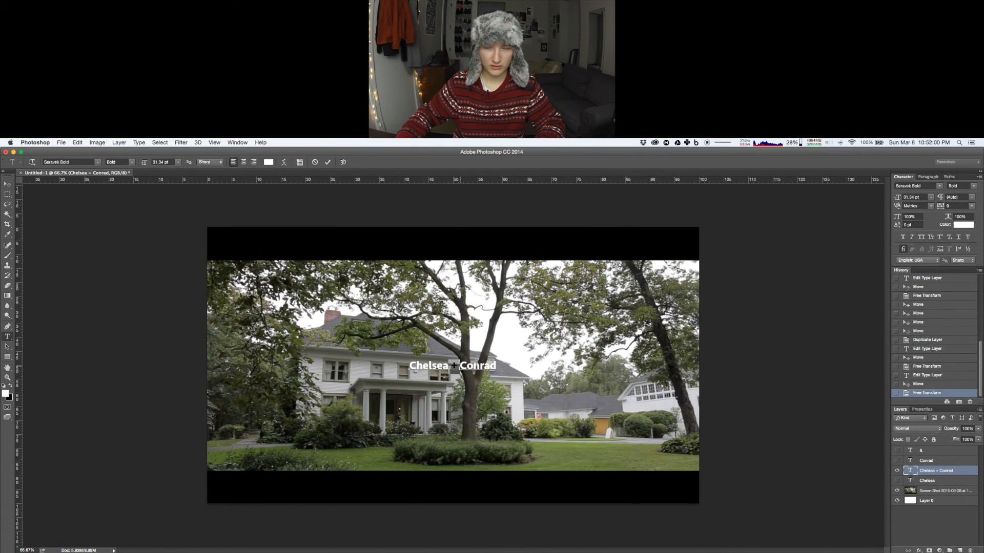
click(963, 186)
click(953, 190)
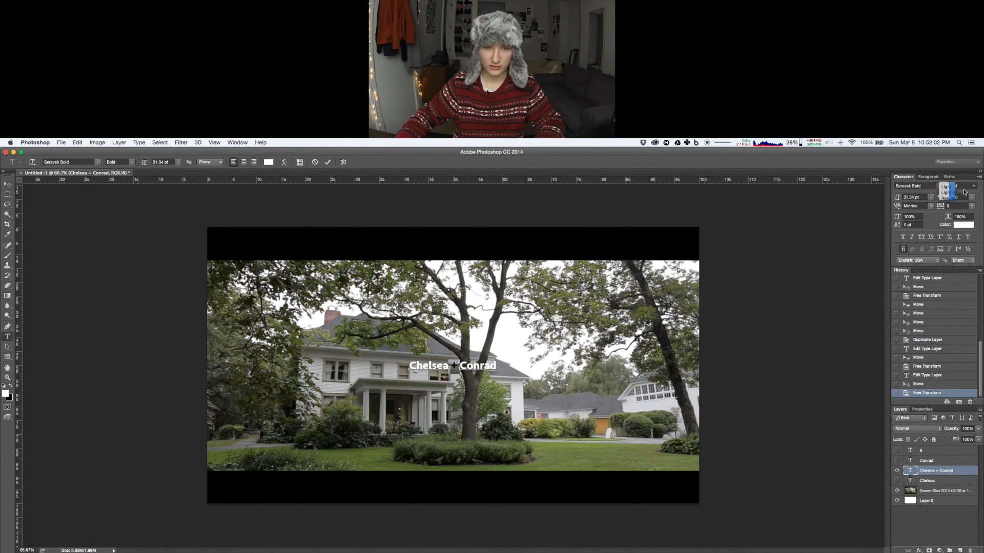
key(super+Return)
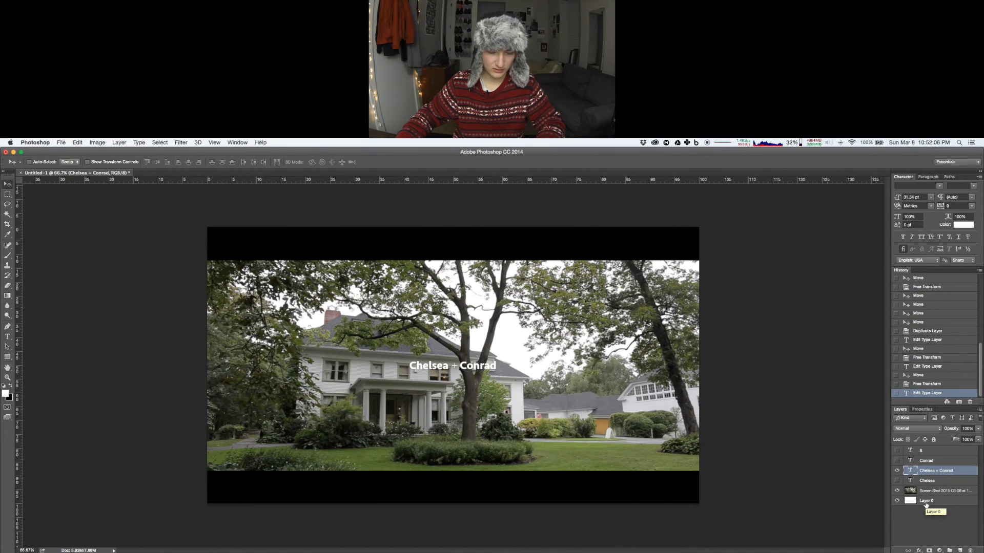
- Scale the whole names line up to about 35 pt
key(super+t)
mouse_move(497, 362)
mouse_down()
mouse_move(515, 348)
mouse_move(499, 360)
mouse_up()
key(Return)
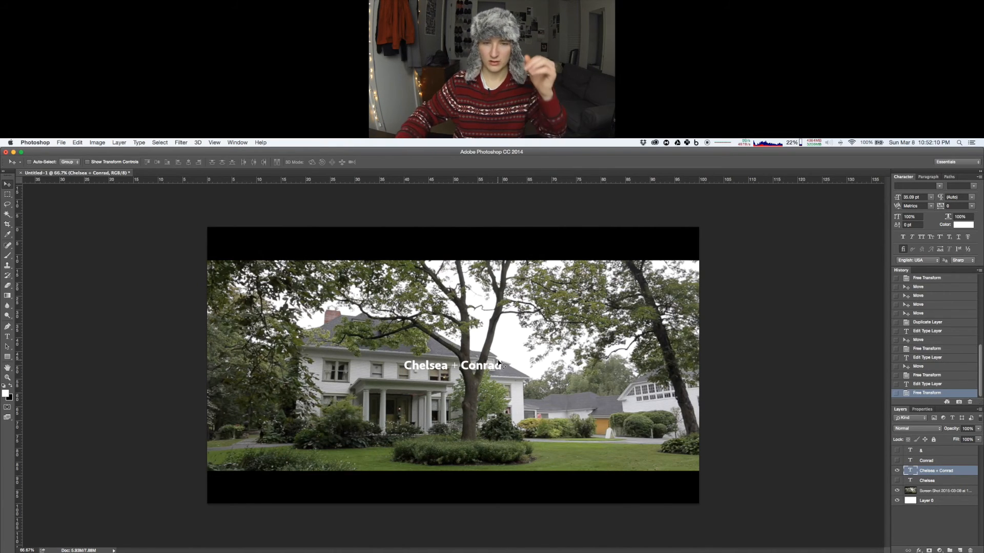
- Try faux bold on the whole names line
double_click(907, 472)
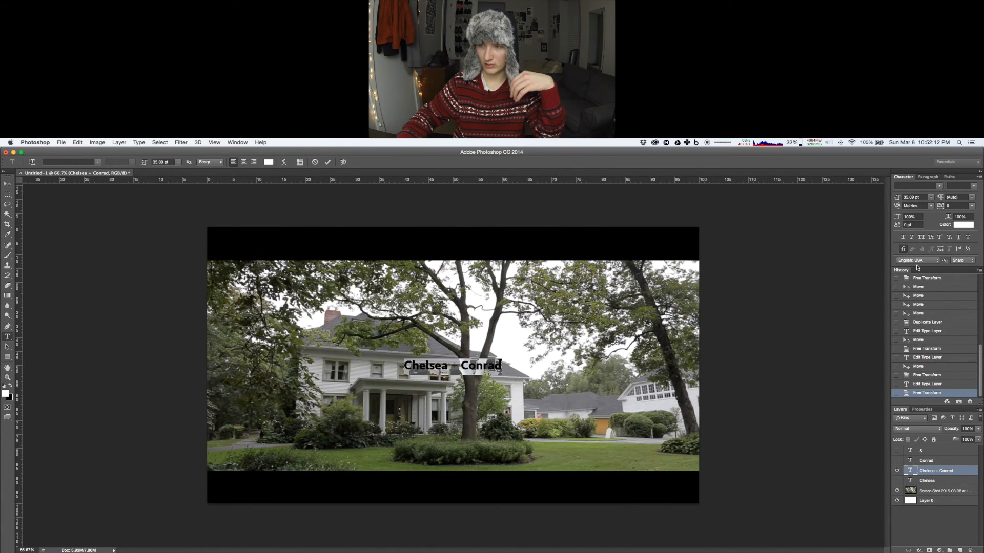
click(905, 239)
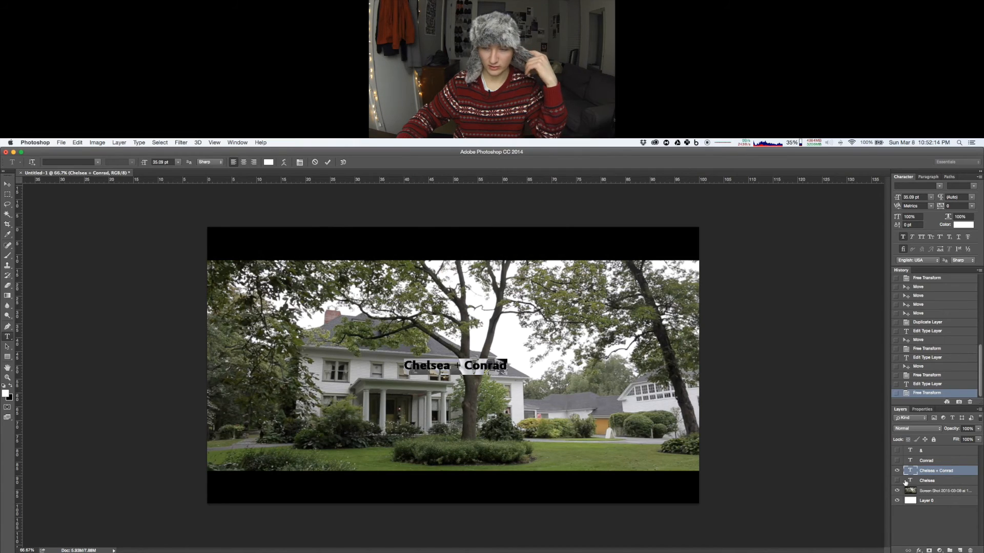
key(super+Return)
key(v)
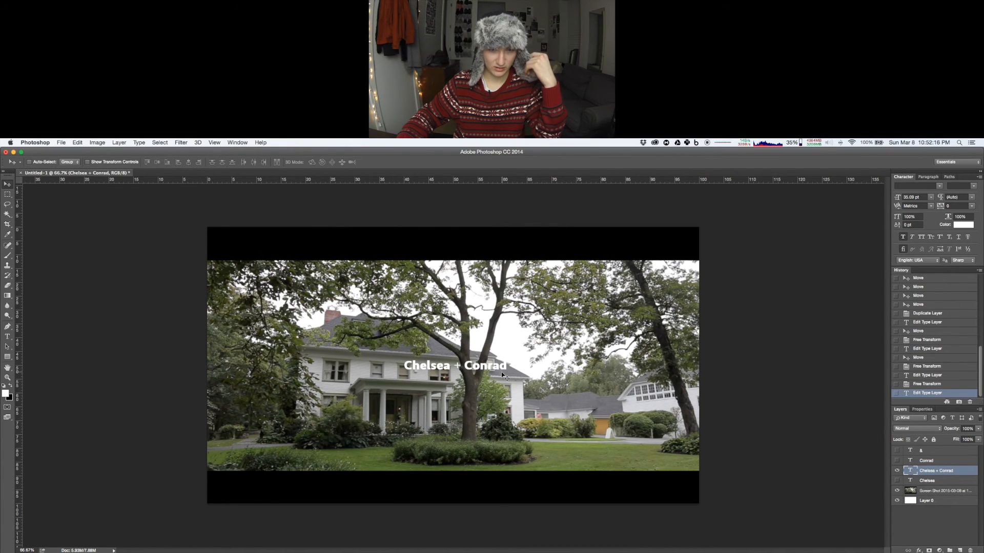
key(super+t)
drag(501, 372, 497, 369)
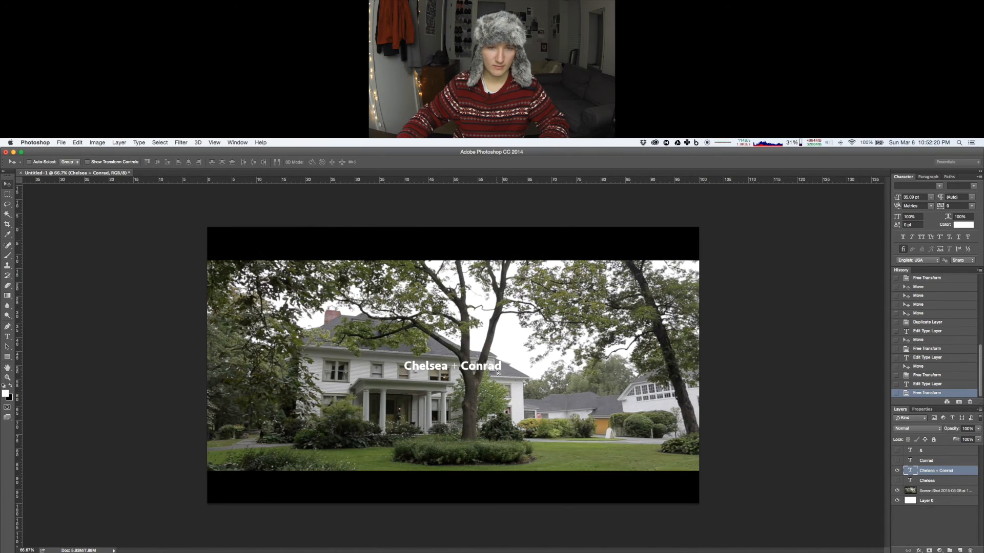
- Nudge the names line slightly down and place a vertical and a horizontal guide through the centre of the frame
drag(518, 371, 518, 376)
click(946, 528)
drag(19, 236, 455, 242)
drag(418, 183, 258, 366)
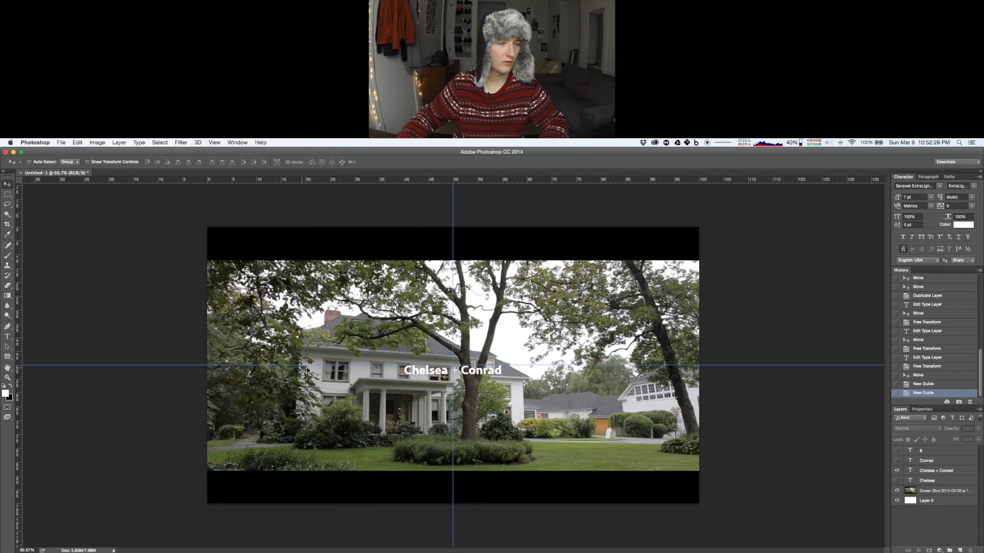
- Centre the names line on the crossing of the two guides and hide the guides
click(936, 470)
drag(499, 390, 491, 386)
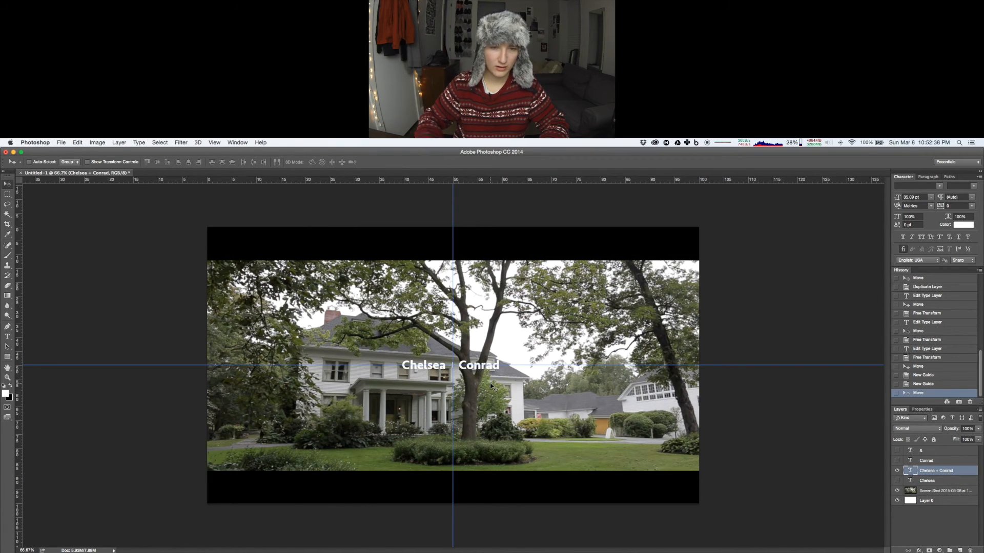
key(super+semicolon)
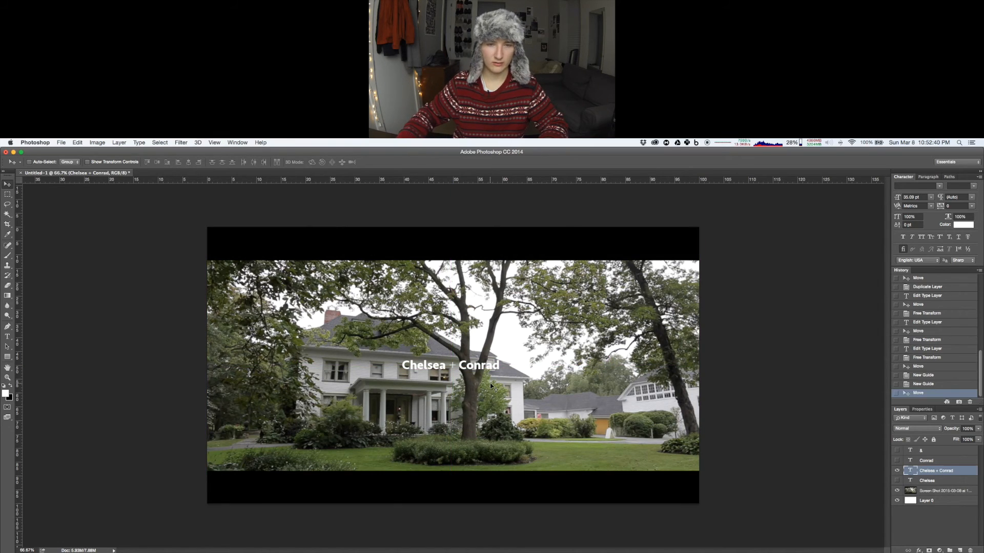
- Deselect the text layer and hide the house screenshot and the white Layer 0, leaving only the names line
click(933, 538)
click(898, 492)
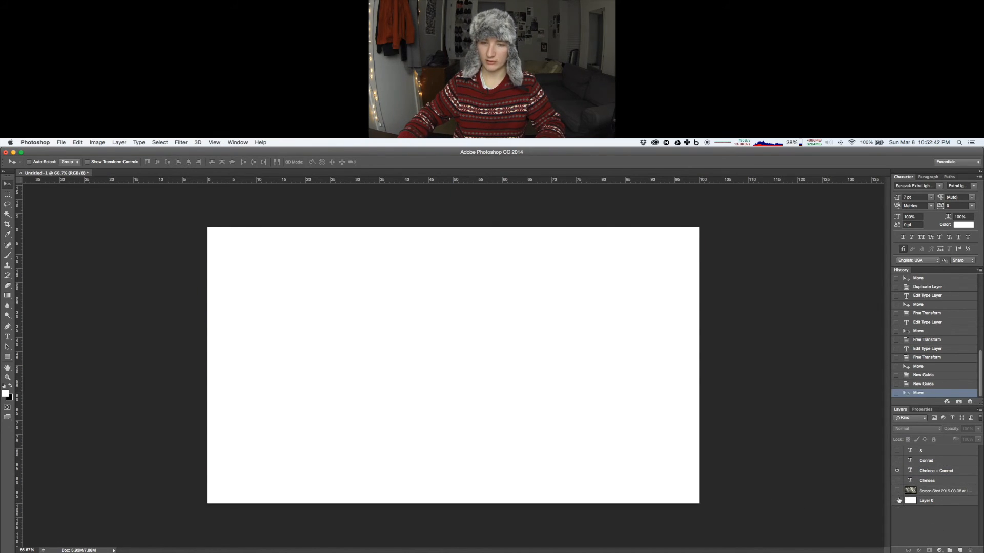
click(897, 501)
- Save the names-only title as a PNG named jdkslankdsfndkl on the Desktop, accepting the default PNG options
key(super+shift+s)
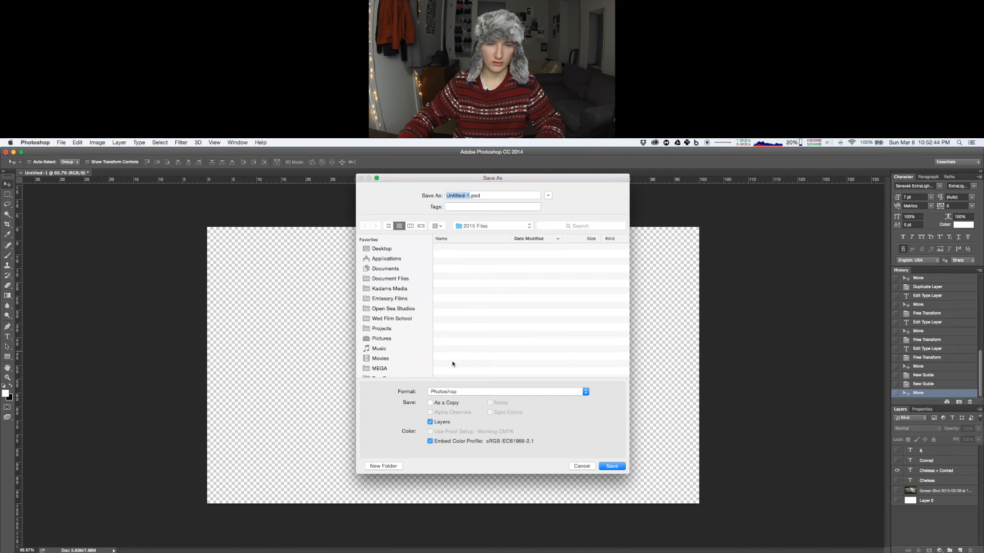
click(451, 391)
click(442, 495)
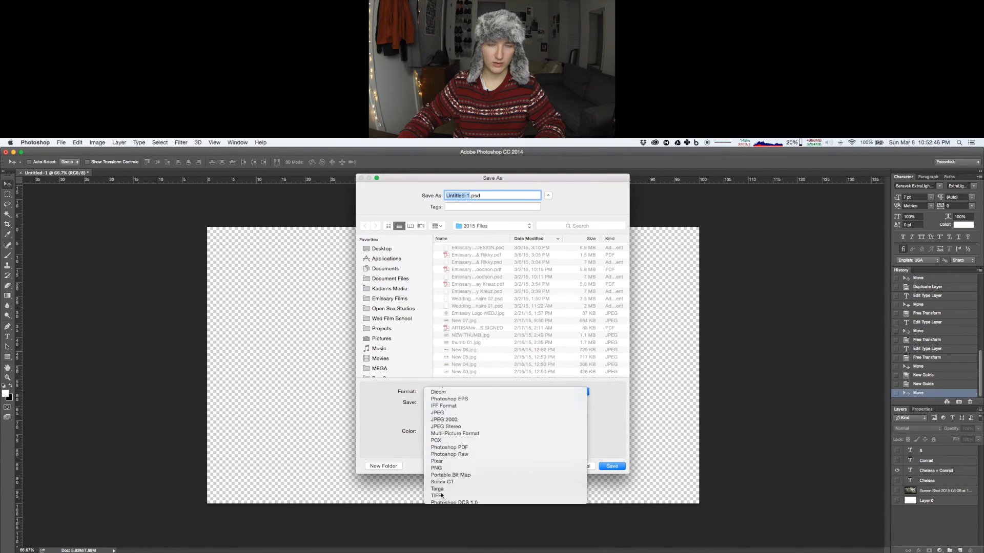
click(382, 249)
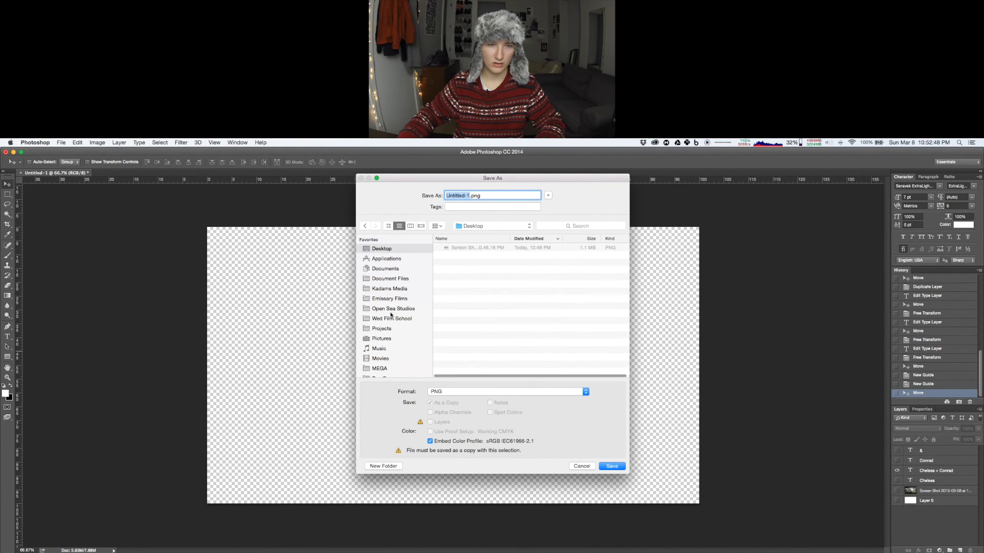
text(jdkslankdsfndkl)
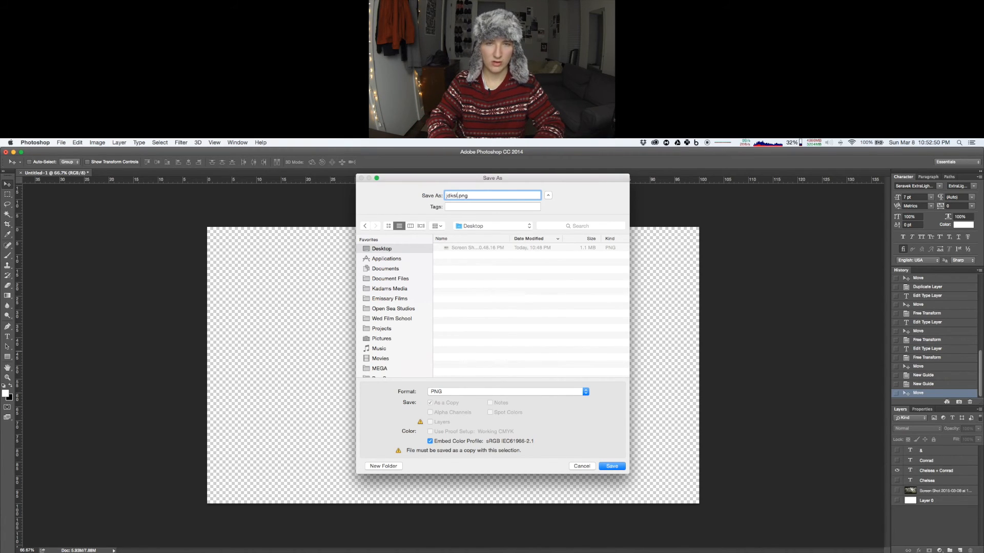
key(Return)
key(Return)
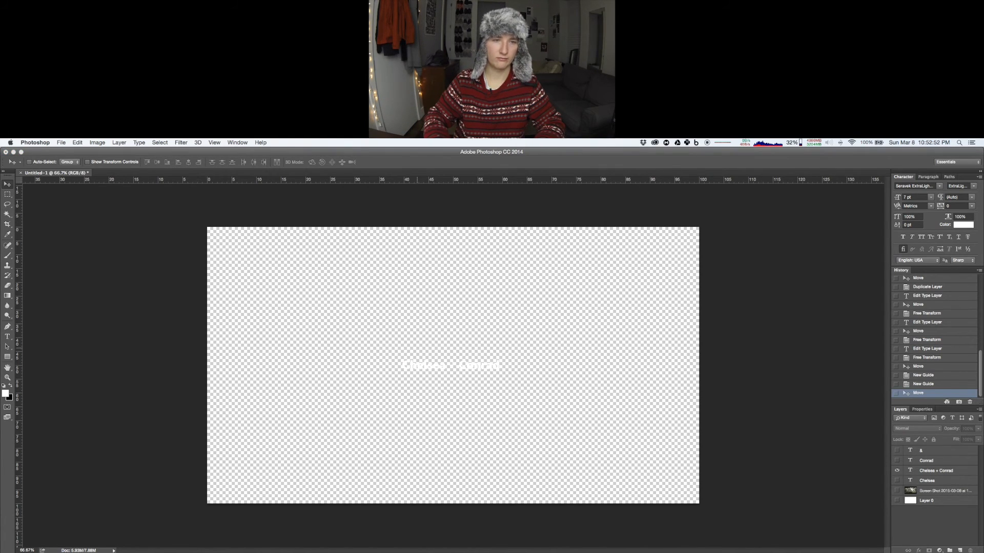
- Switch to Final Cut Pro and import jdkslankdsfndkl.png from the Desktop into the existing Projects event
key(ctrl+Right)
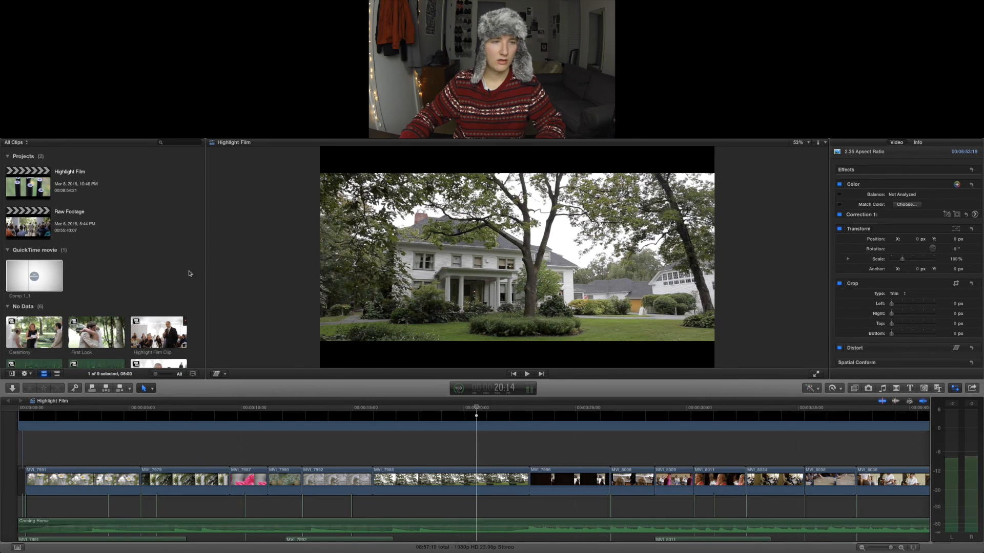
right_click(163, 264)
click(179, 270)
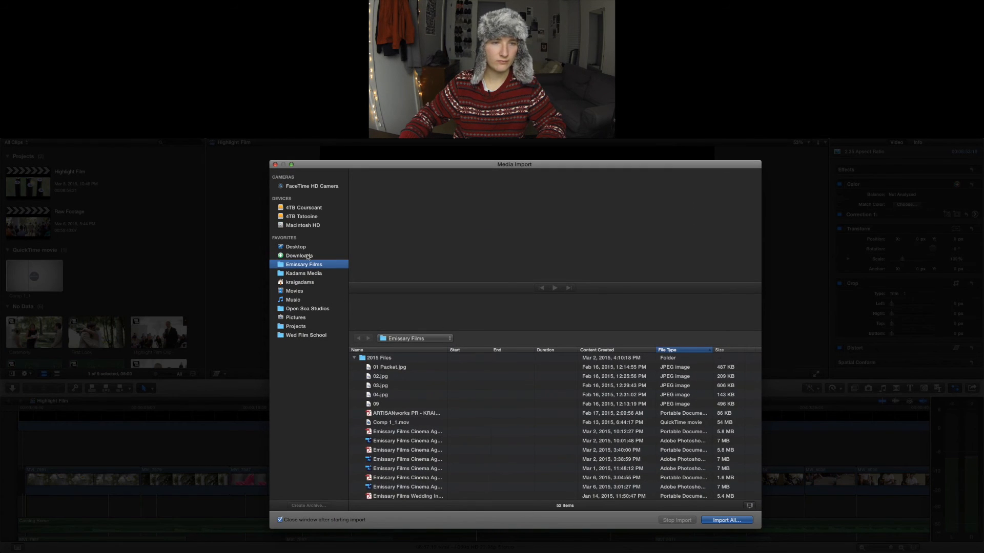
click(297, 247)
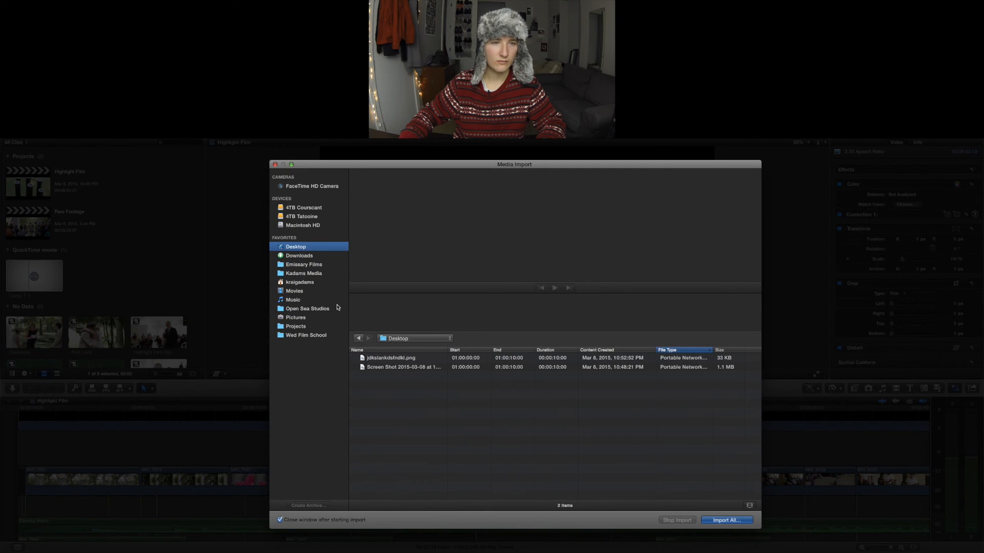
click(385, 358)
key(Return)
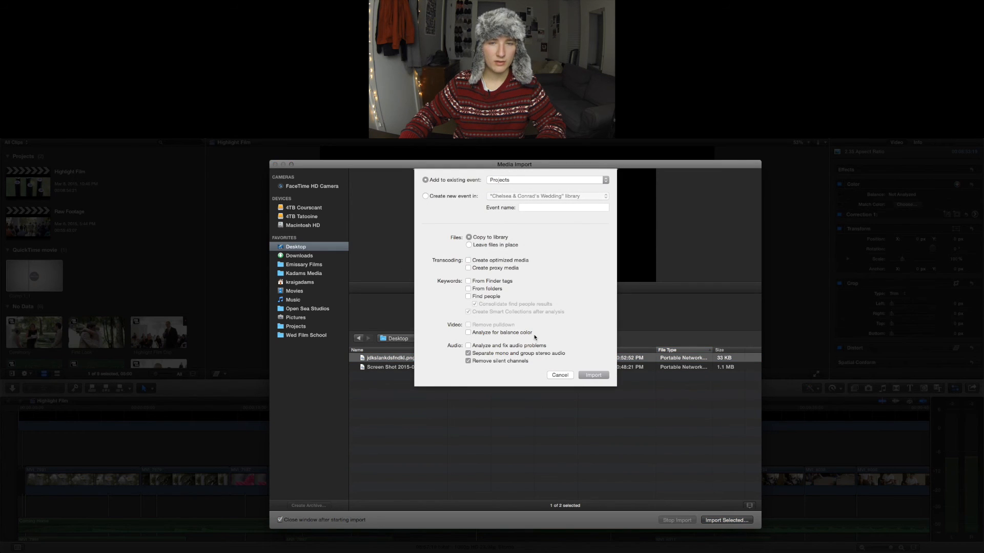
key(Return)
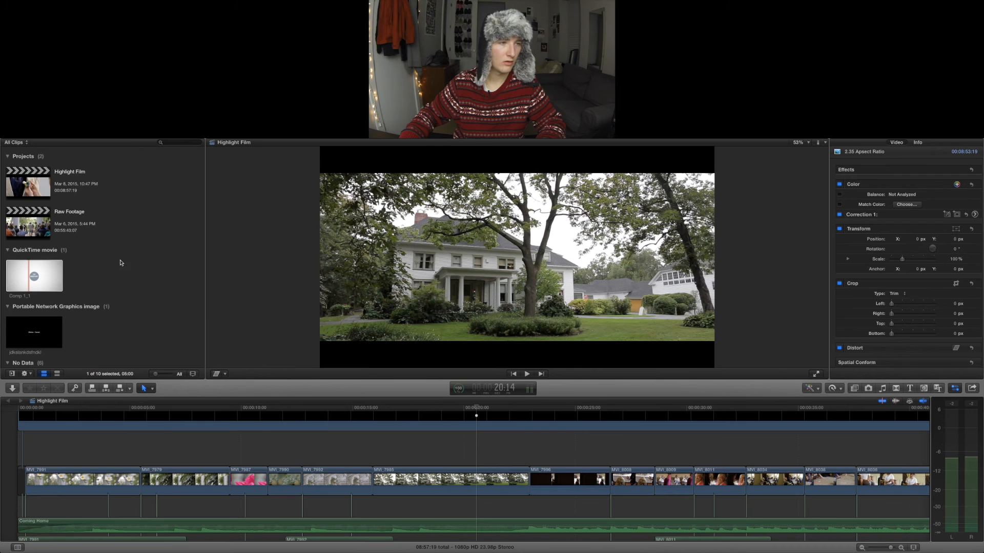
- Place the imported title PNG above the end of the house shot in the Highlight Film timeline as a connected clip about 4 seconds long
click(121, 275)
scroll(113, 266, down, 3)
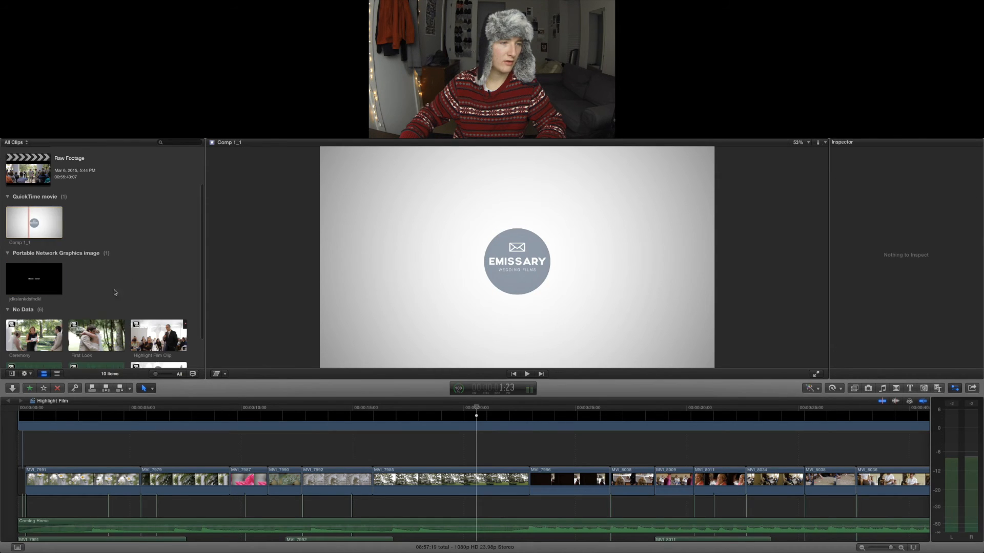
click(41, 278)
drag(39, 279, 439, 451)
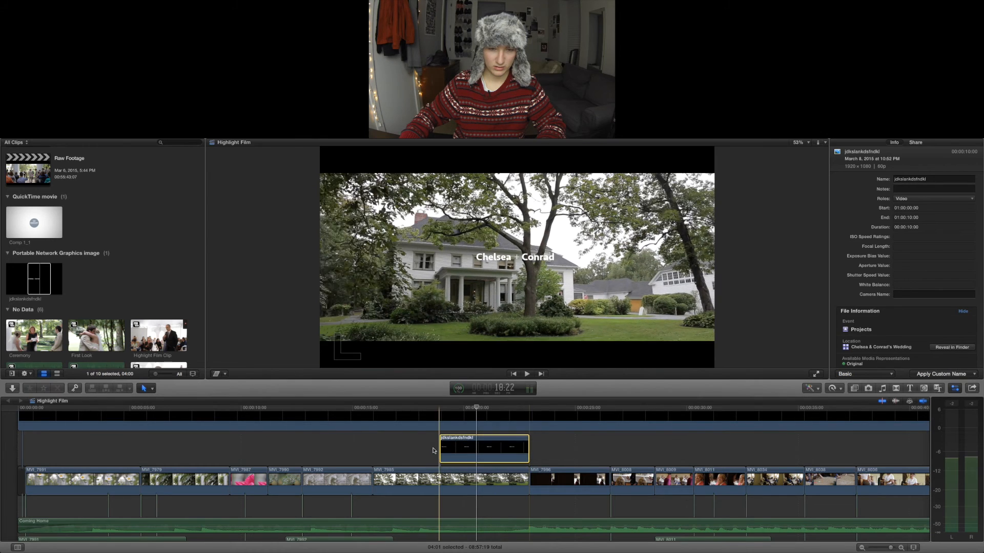
- Add a long opacity fade-in to the title clip that spans most of its length and close its video animation
right_click(466, 444)
click(500, 510)
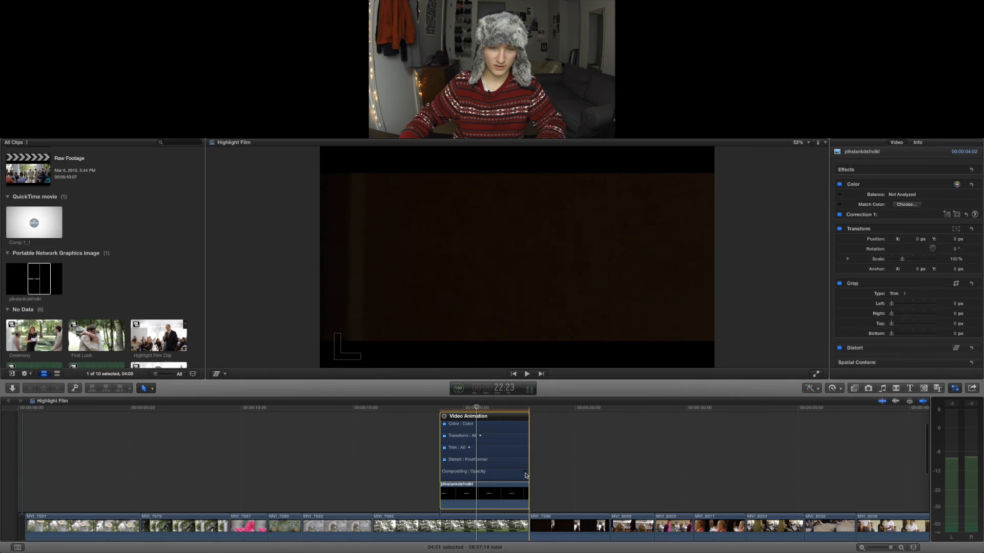
click(525, 473)
drag(446, 441, 516, 439)
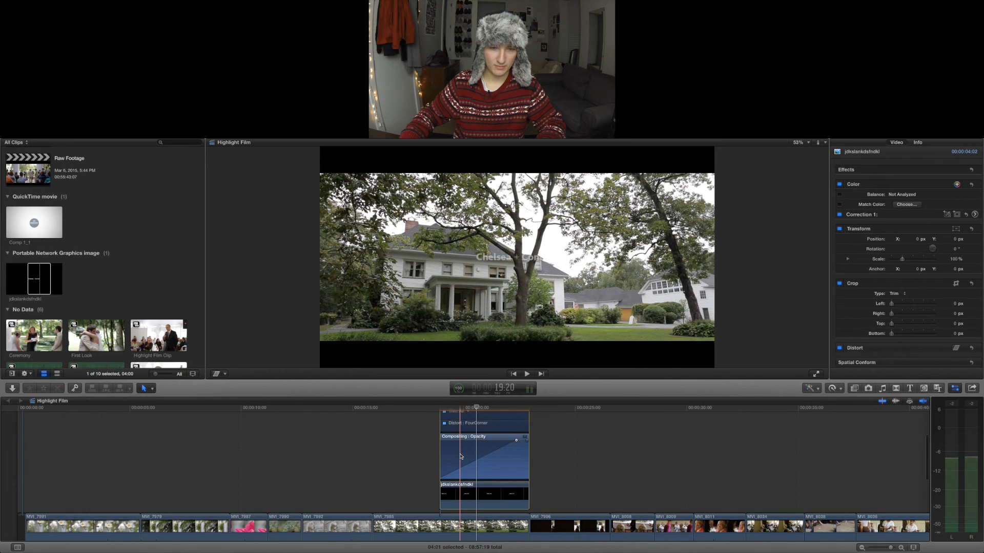
scroll(461, 456, right, 2)
key(ctrl+v)
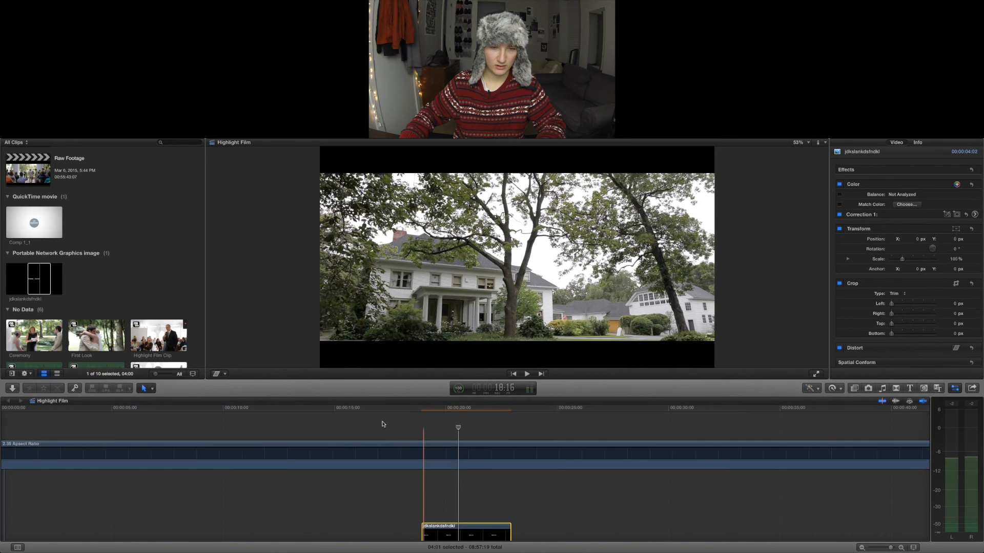
- Play the timeline from before the title clip to review how its fade-in looks over the house shot
click(343, 413)
scroll(333, 451, down, 3)
click(325, 418)
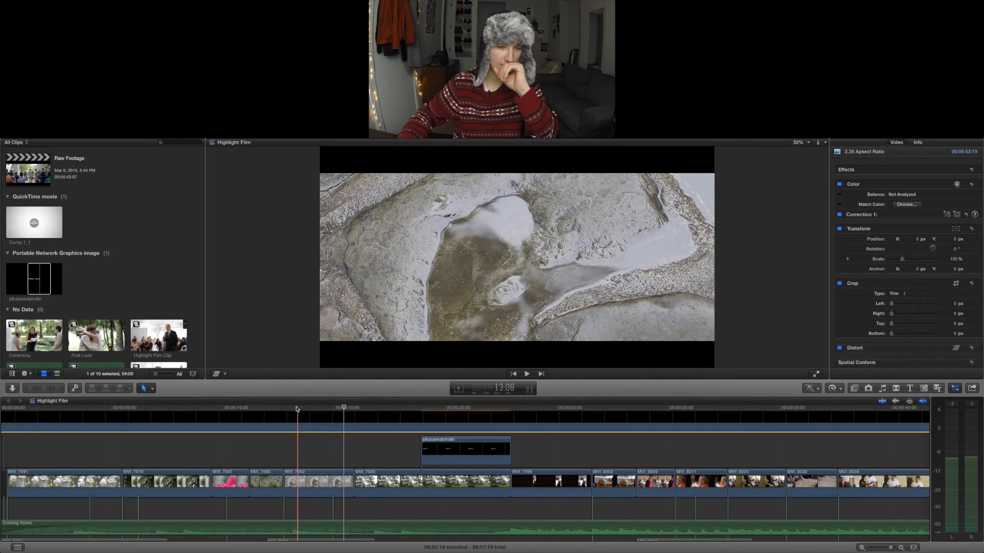
click(296, 408)
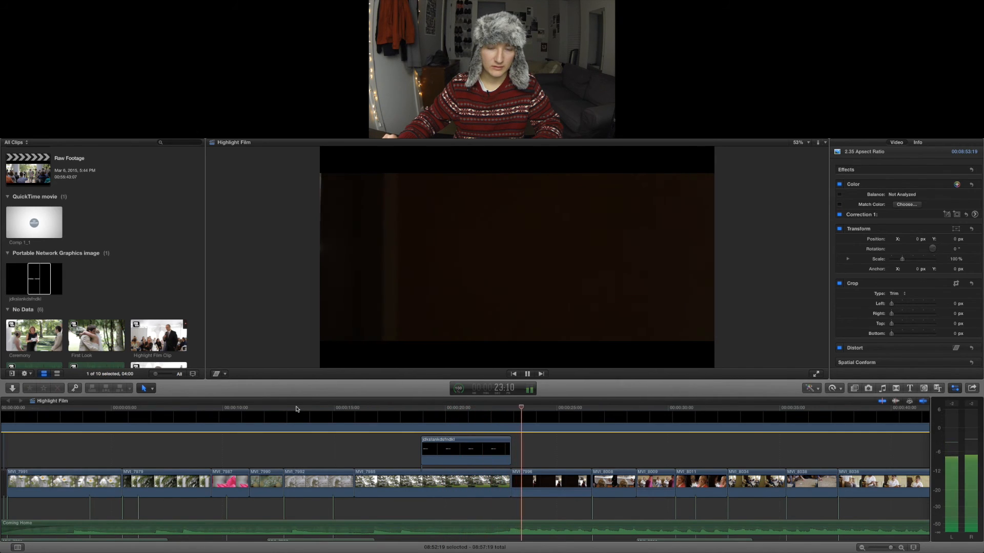
click(391, 410)
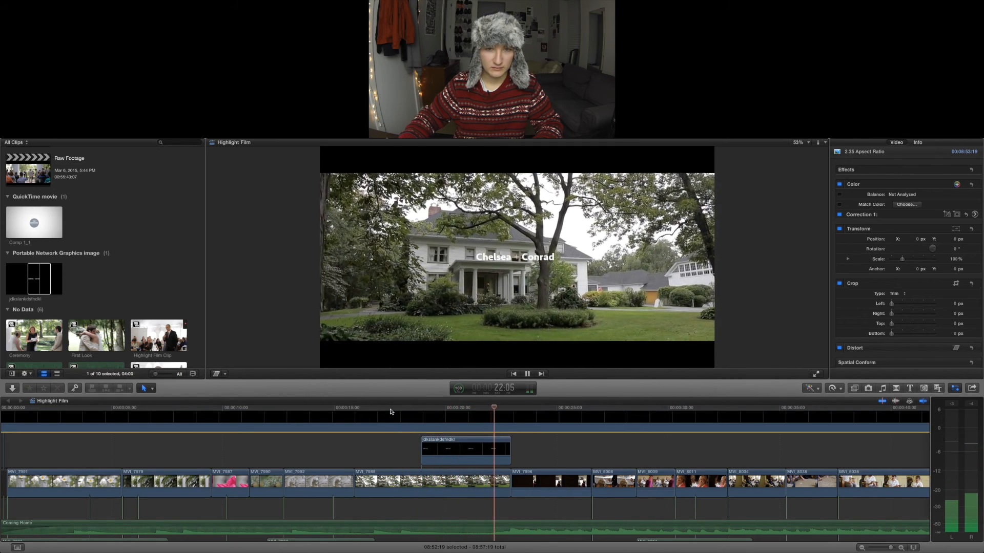
key(space)
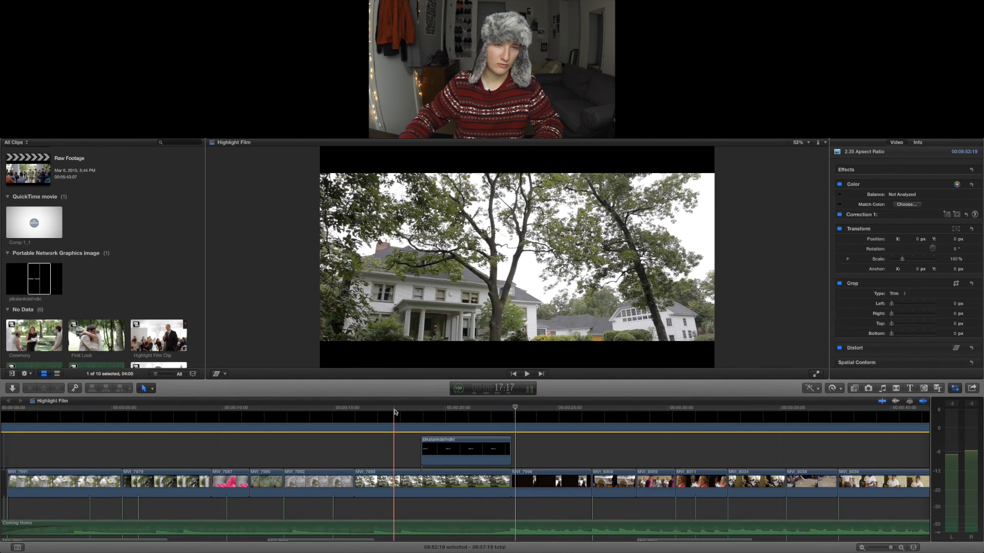
- Switch to Photoshop, show the house screenshot, duplicate the names layer and move the copy just below the original line
key(ctrl+Left)
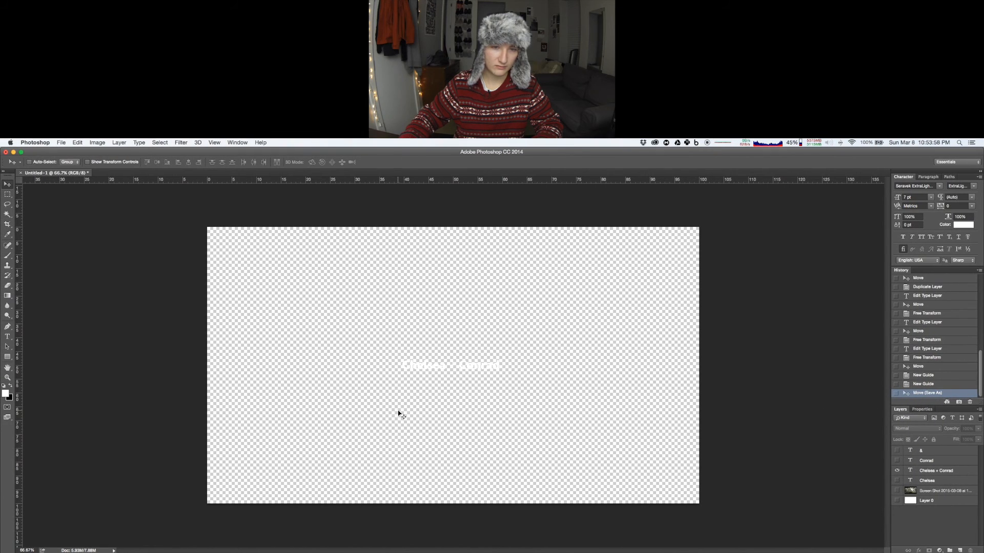
click(898, 491)
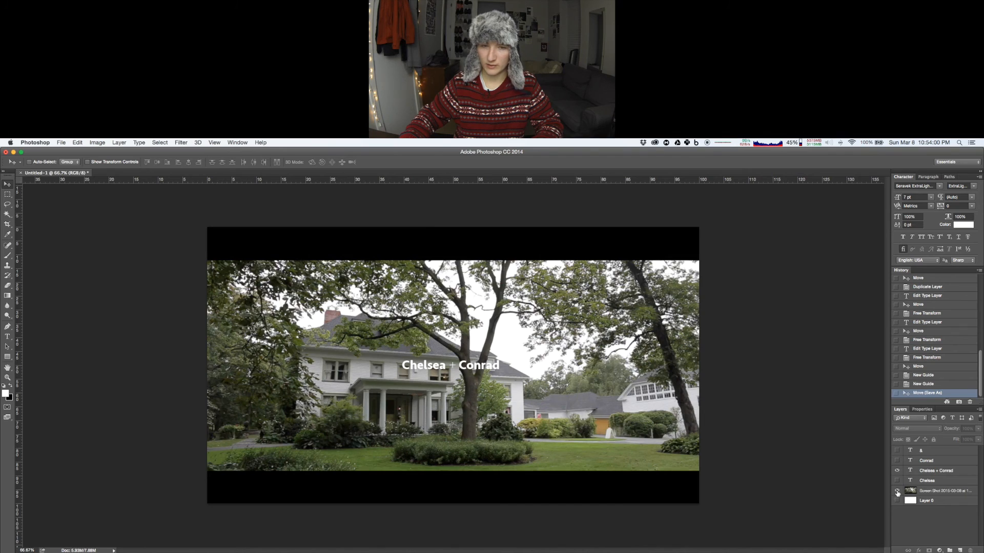
click(926, 474)
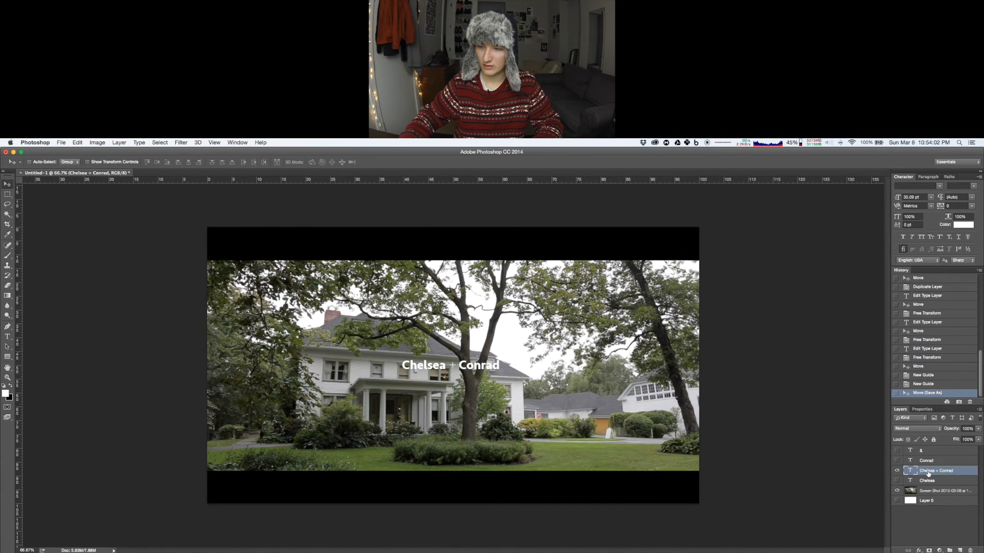
right_click(926, 474)
click(842, 263)
key(Return)
drag(487, 371, 487, 386)
click(900, 523)
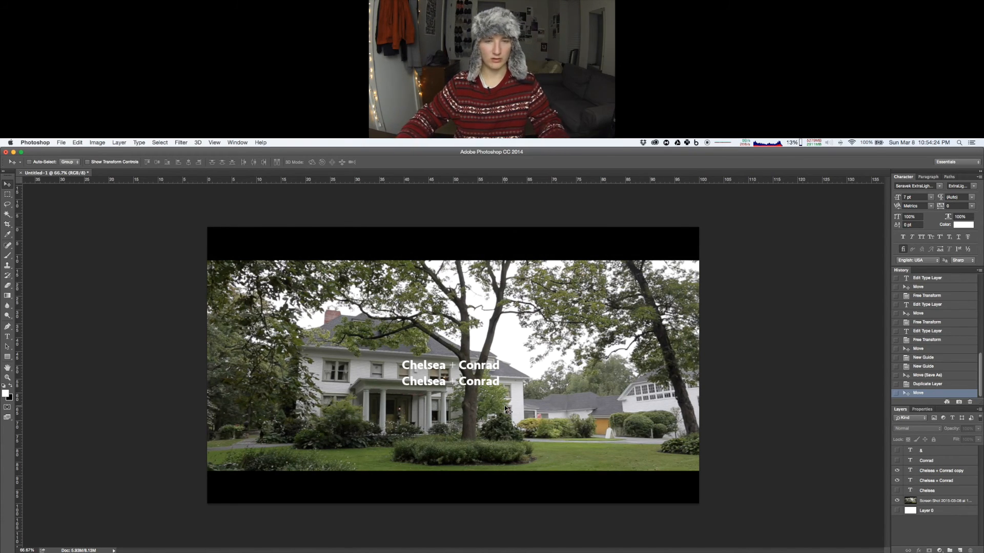
- Quit Photoshop without saving the changes to Untitled-1 and return to Final Cut Pro
key(super+w)
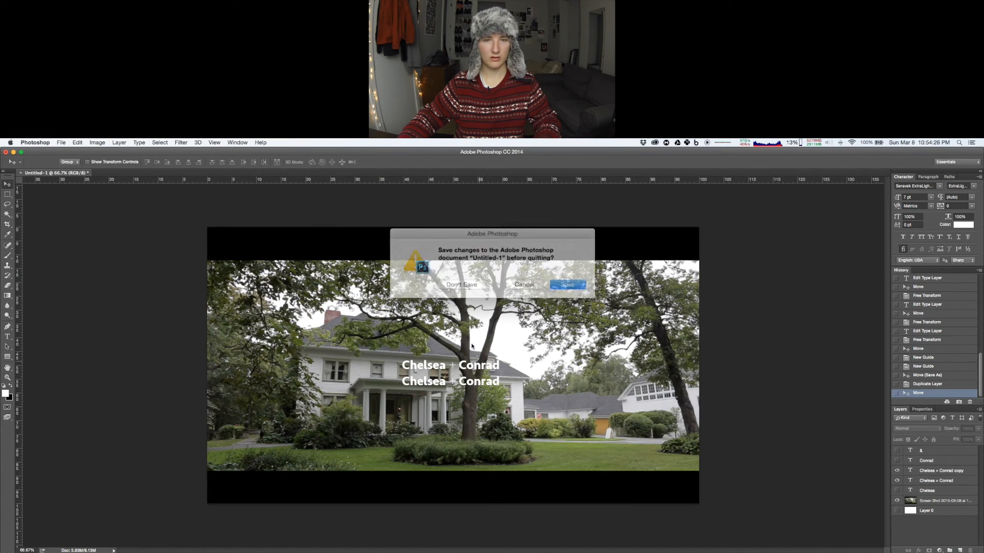
click(461, 281)
key(super+h)
key(super+h)
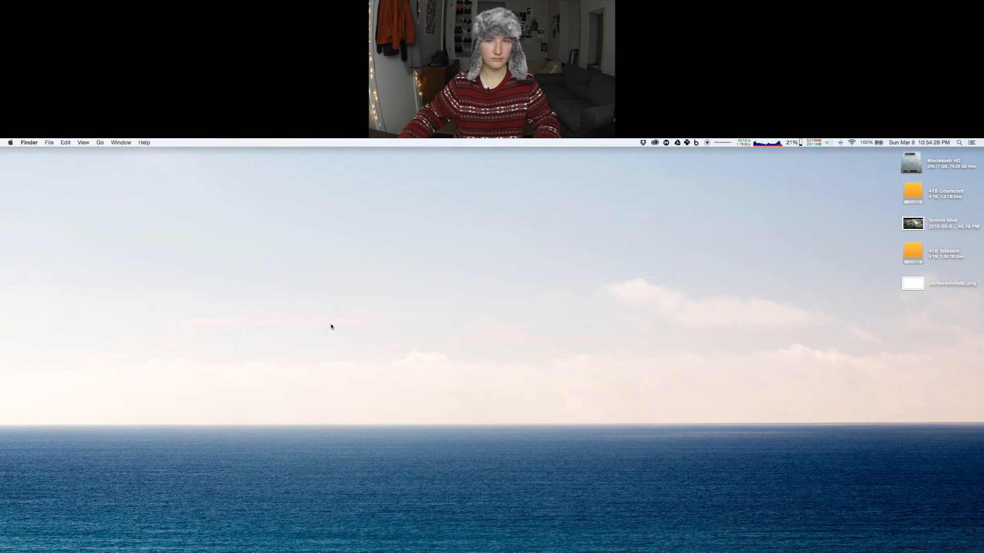
- Replay the house shot with the title from just before the title clip to judge the length of the fade
click(396, 409)
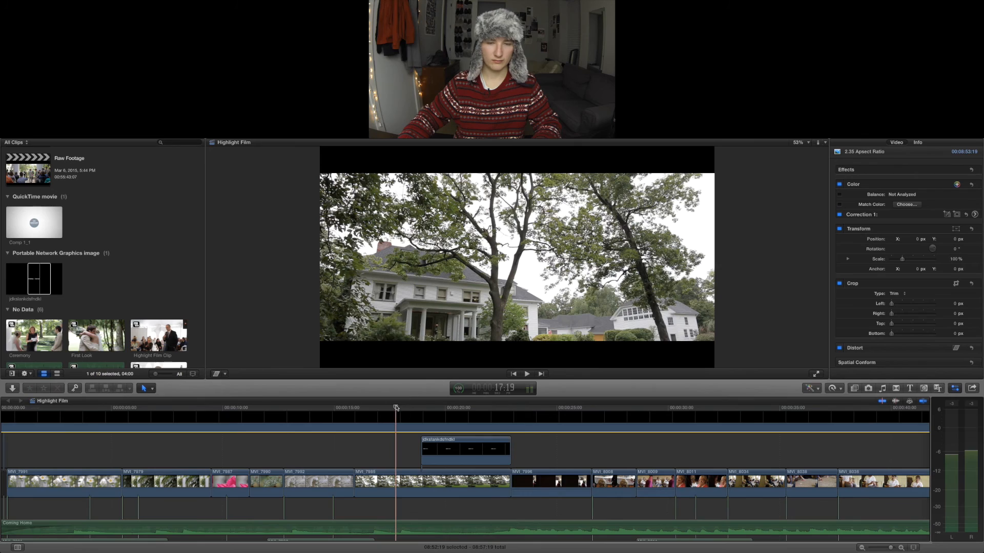
key(space)
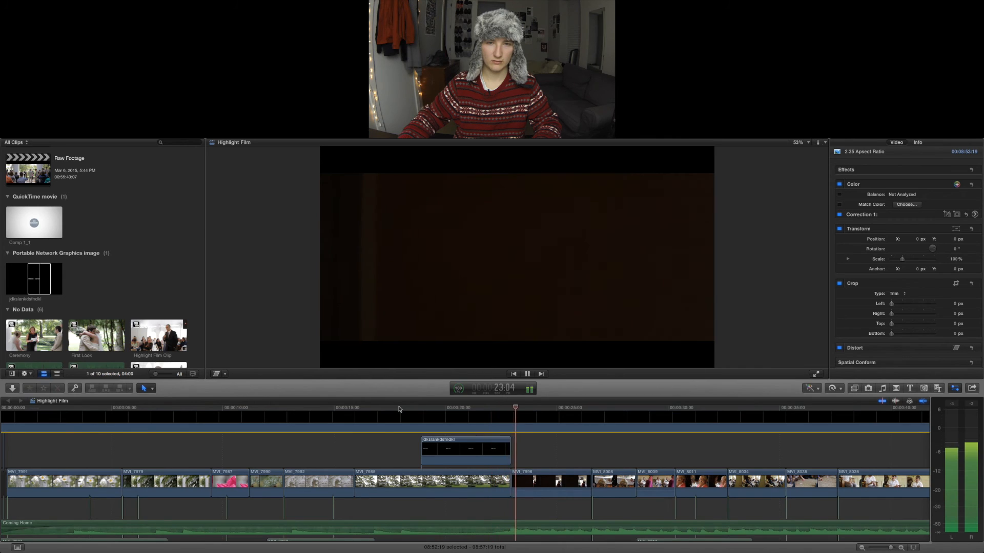
click(435, 409)
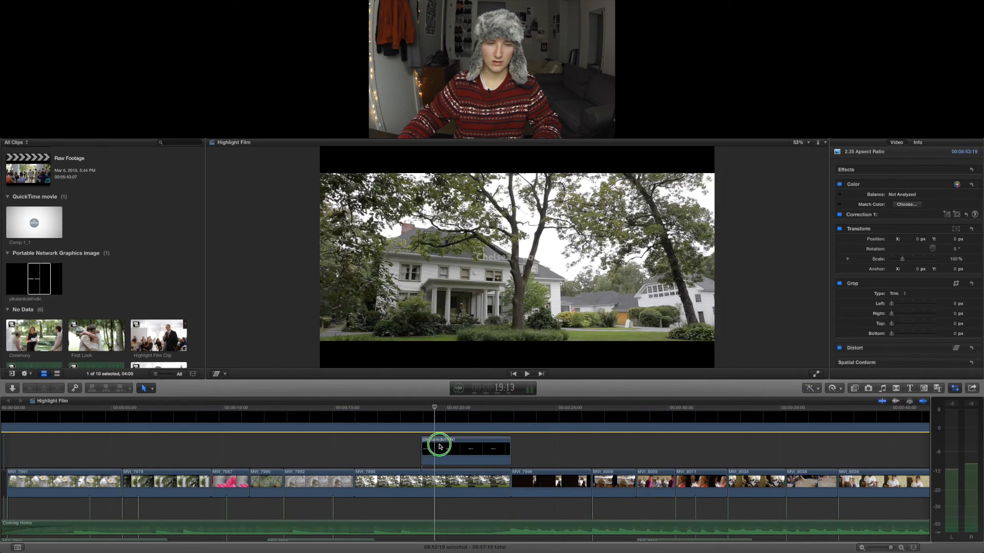
- Shorten the title clip's opacity fade-in to roughly the first fifth of the clip
right_click(440, 444)
click(475, 510)
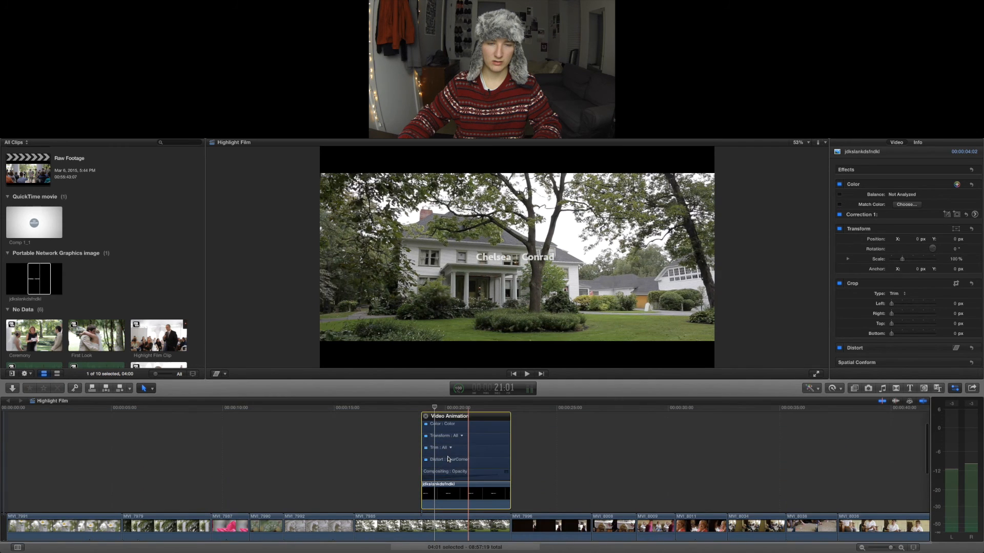
click(496, 443)
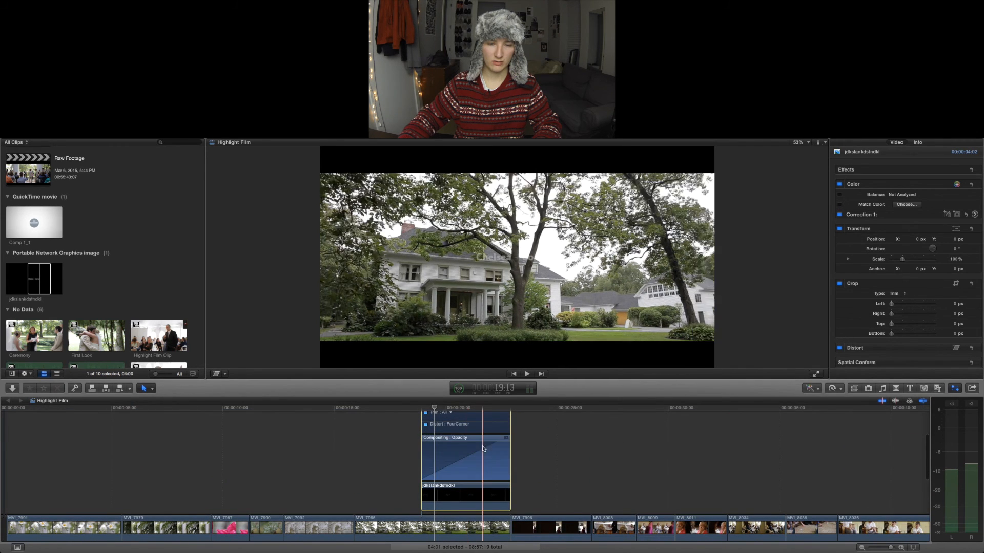
drag(498, 442, 440, 442)
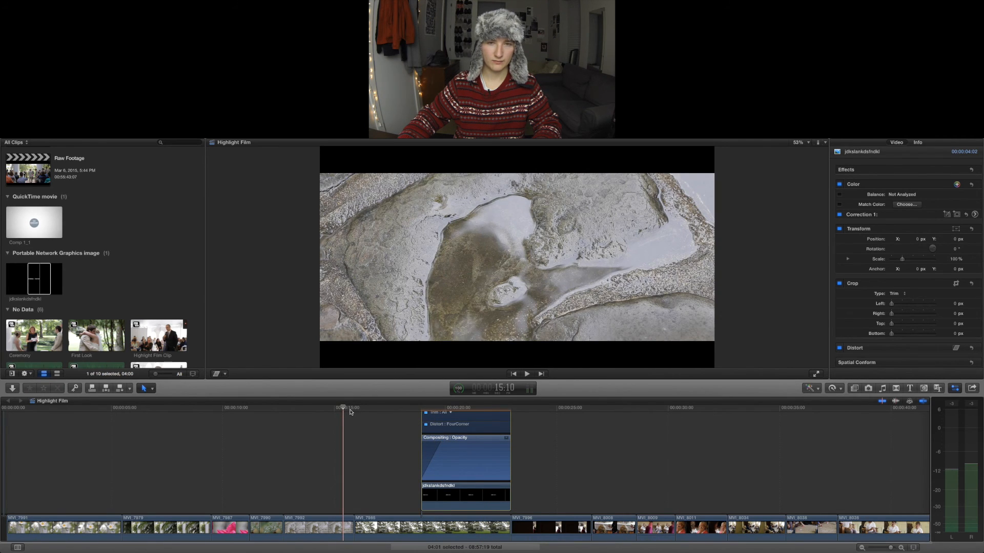
- Play the timeline from the water shot through the end of the title clip to check the shortened fade-in
click(319, 409)
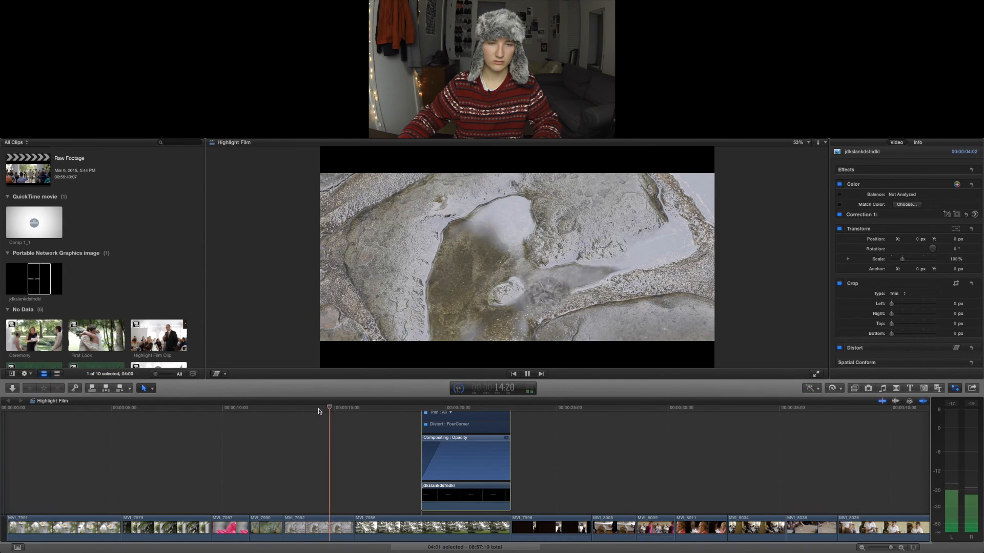
key(space)
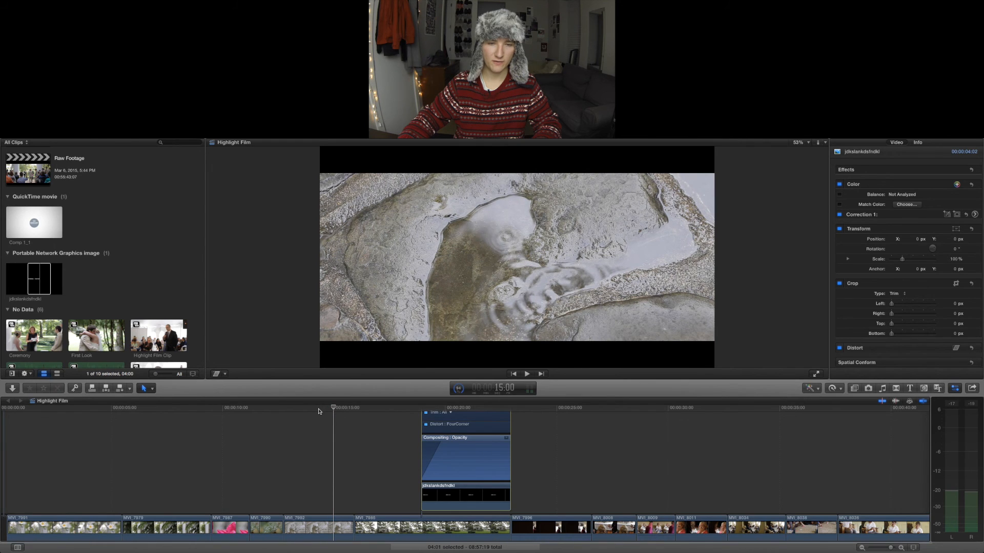
key(space)
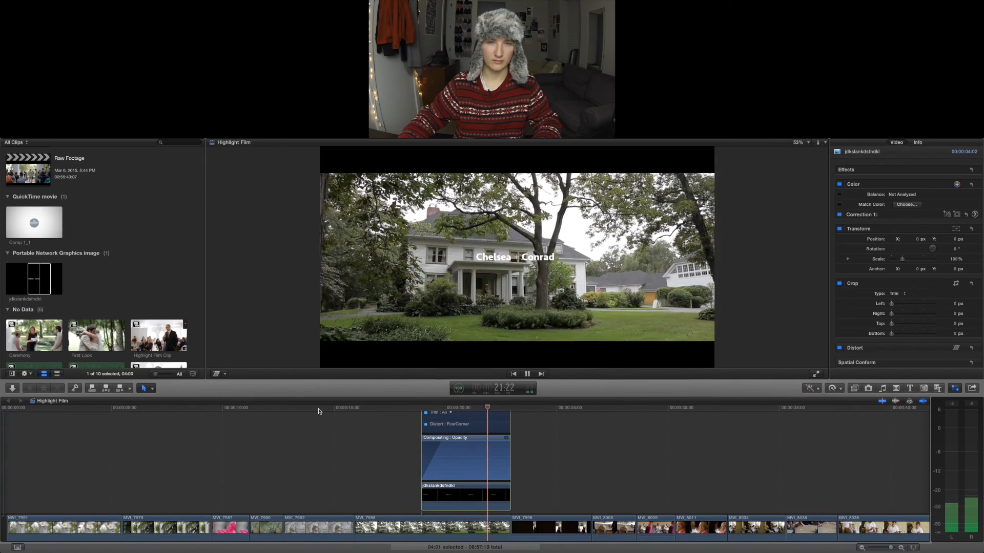
key(space)
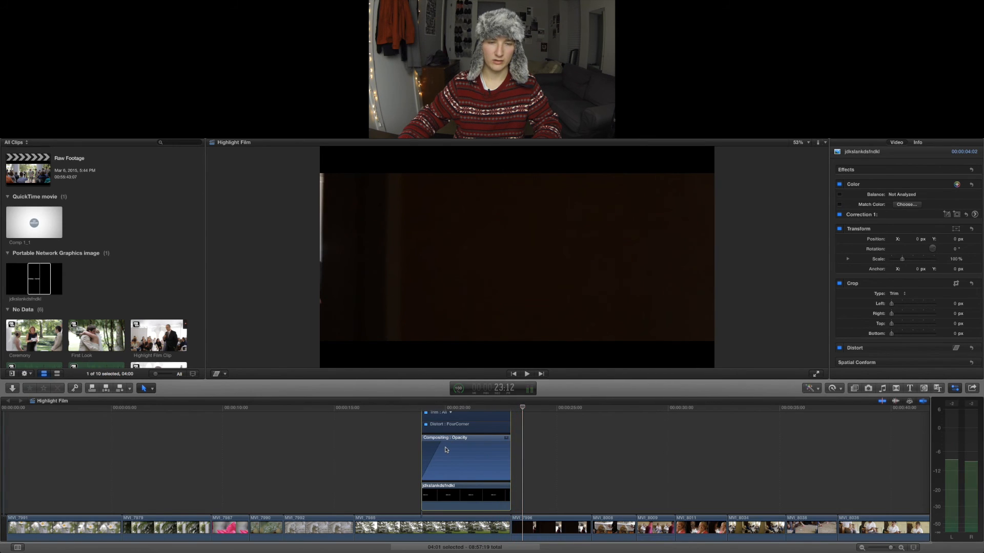
- Close the title clip's video animation editor and fit the entire highlight film in the timeline
scroll(390, 418, up, 1)
click(420, 418)
scroll(421, 451, down, 3)
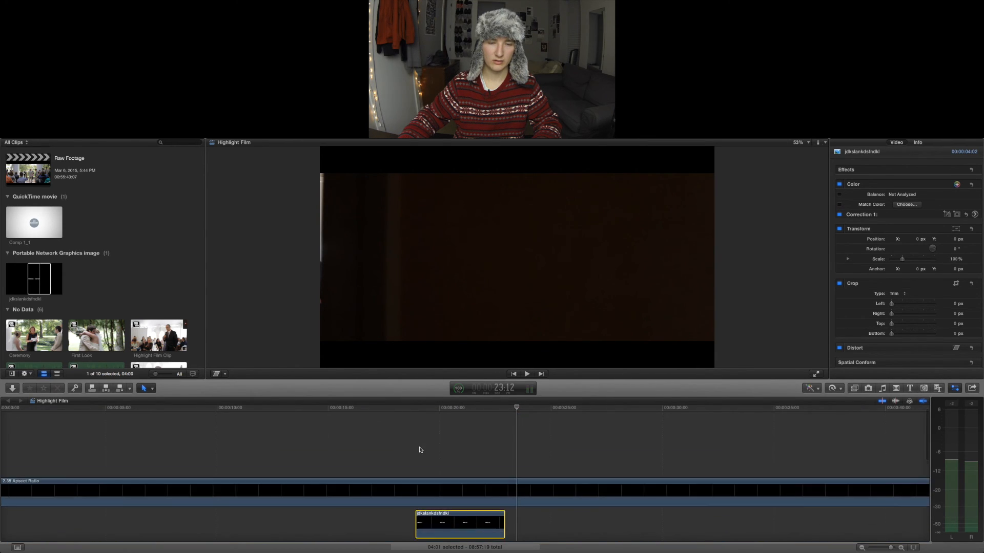
click(527, 456)
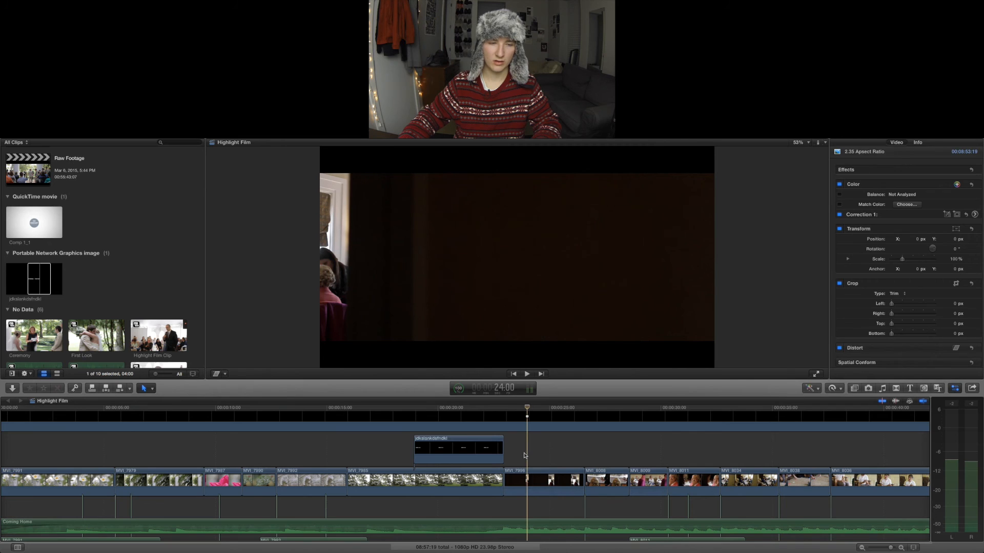
key(shift+z)
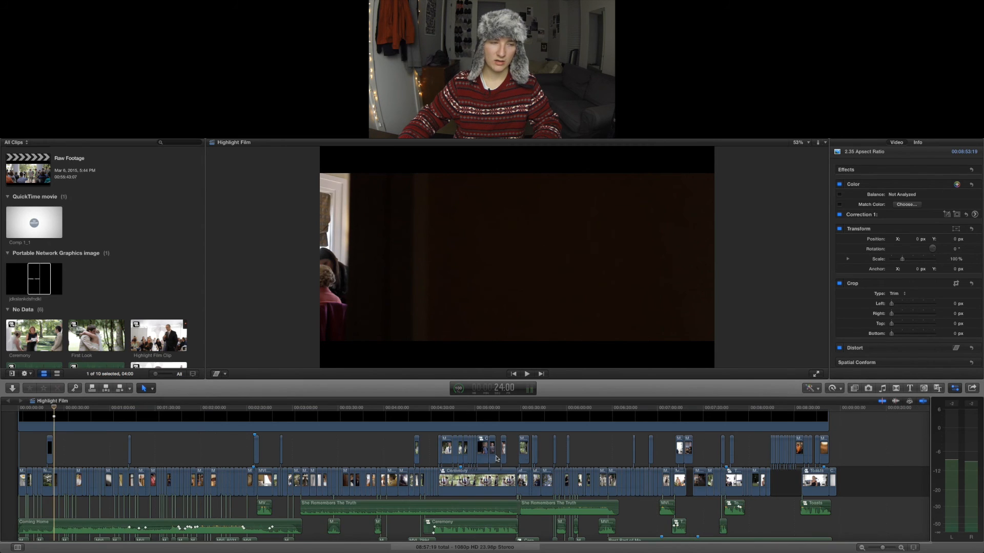
- Play the opening flower shot from the beginning of the film to check how it starts
click(20, 410)
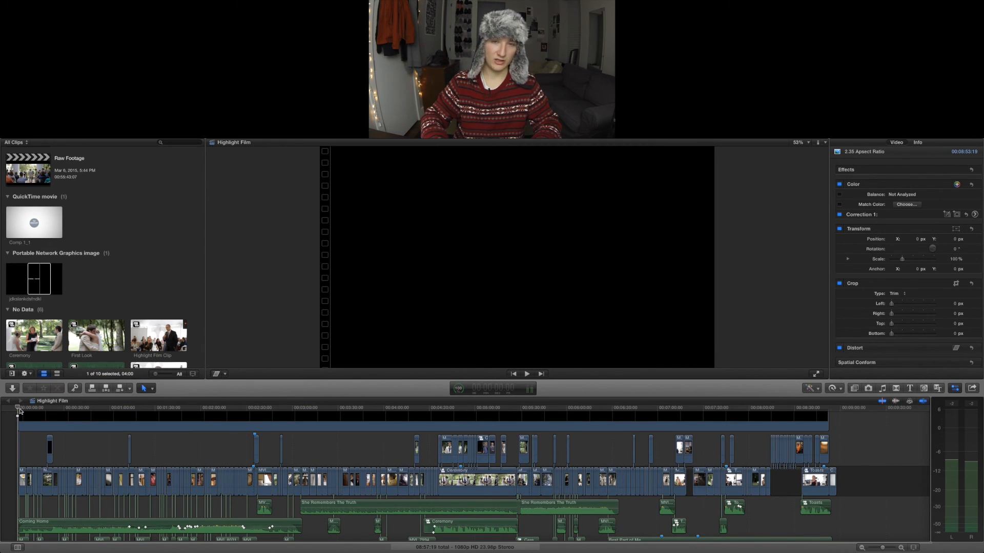
key(space)
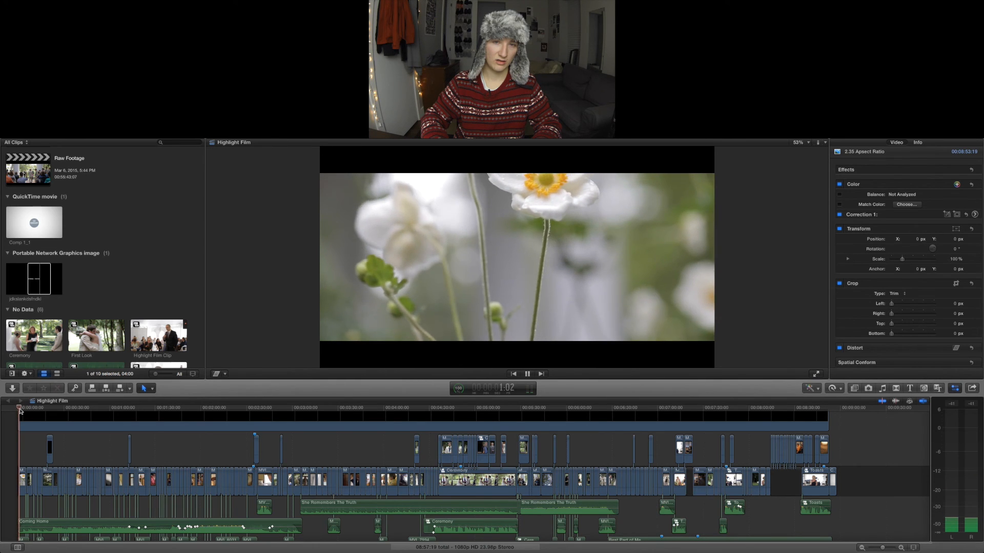
key(space)
- Add an opacity fade-in to the opening flower clip MVI_7991, extending it almost to the end of the clip
key(z)
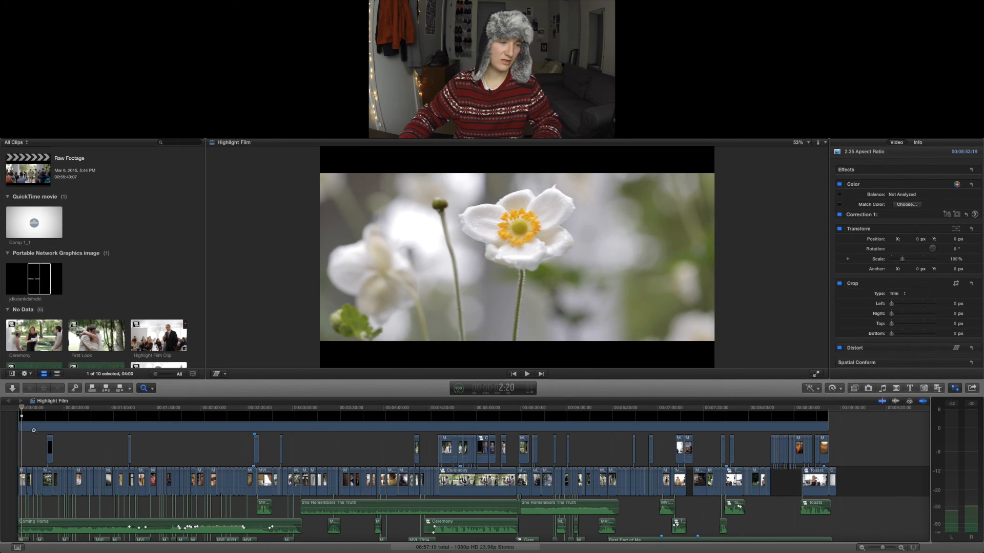
drag(8, 452, 38, 463)
key(a)
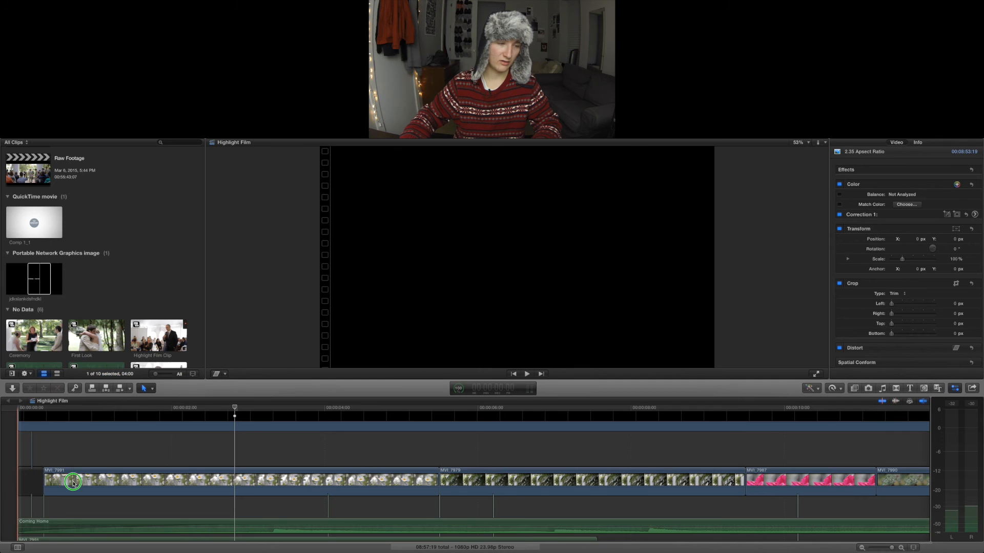
right_click(72, 482)
click(109, 517)
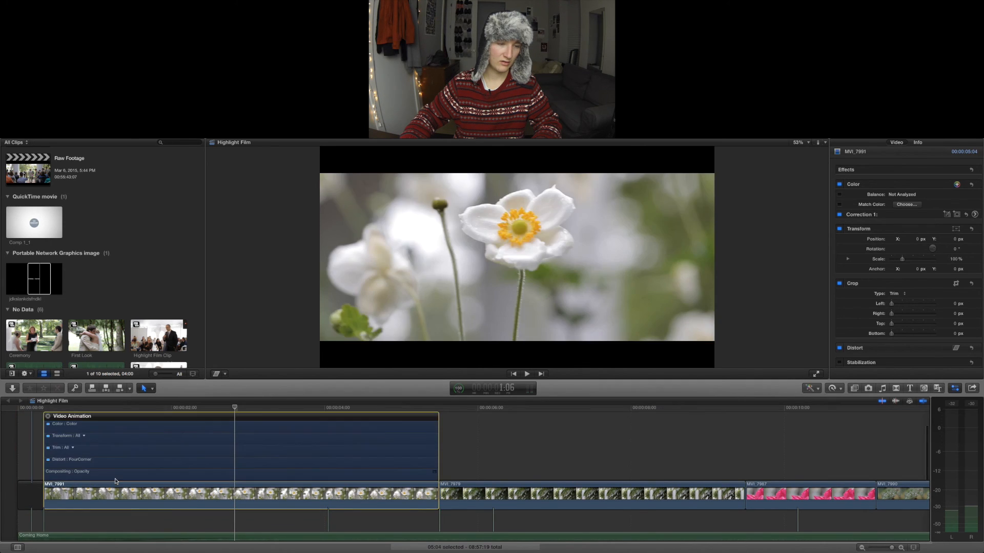
click(436, 474)
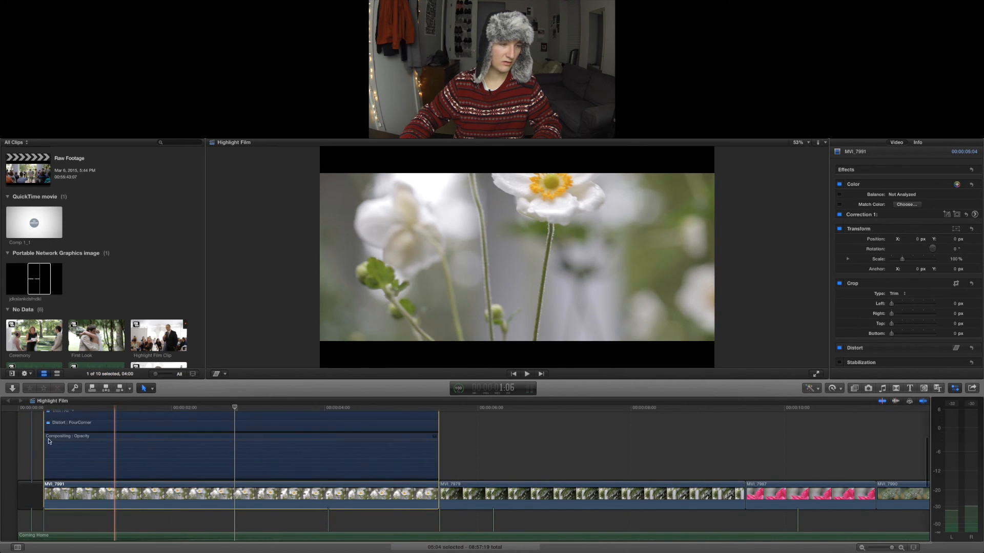
drag(45, 437, 426, 448)
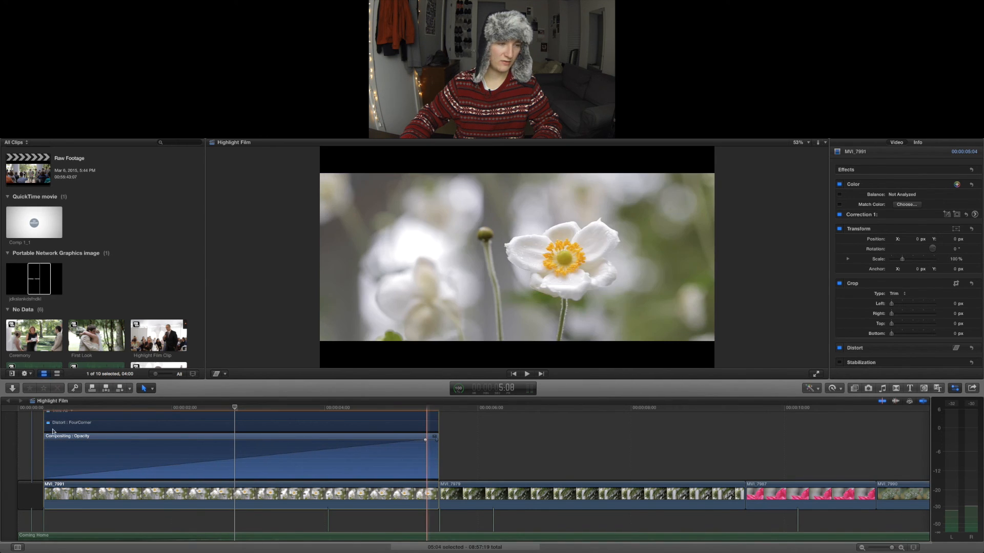
- Play the film from the beginning past the title to check the opening clip's fade-in
click(17, 410)
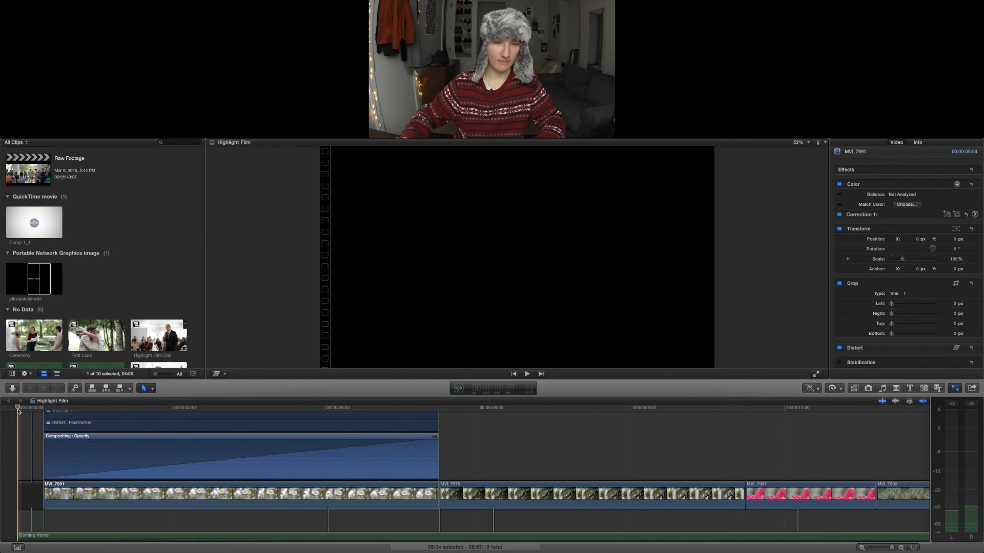
key(space)
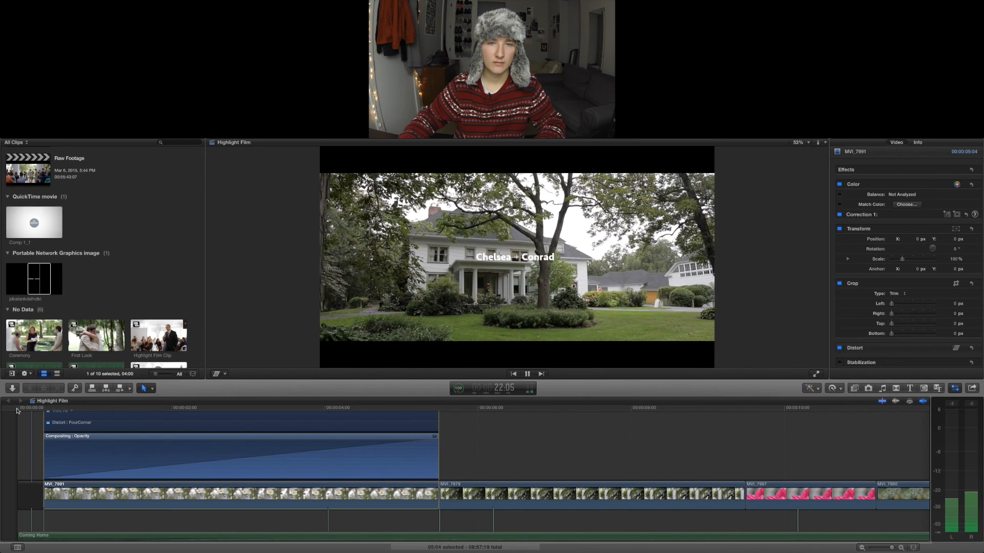
key(space)
- Close the video animation editor of the opening flower clip and fit the entire film in the timeline again
key(ctrl+v)
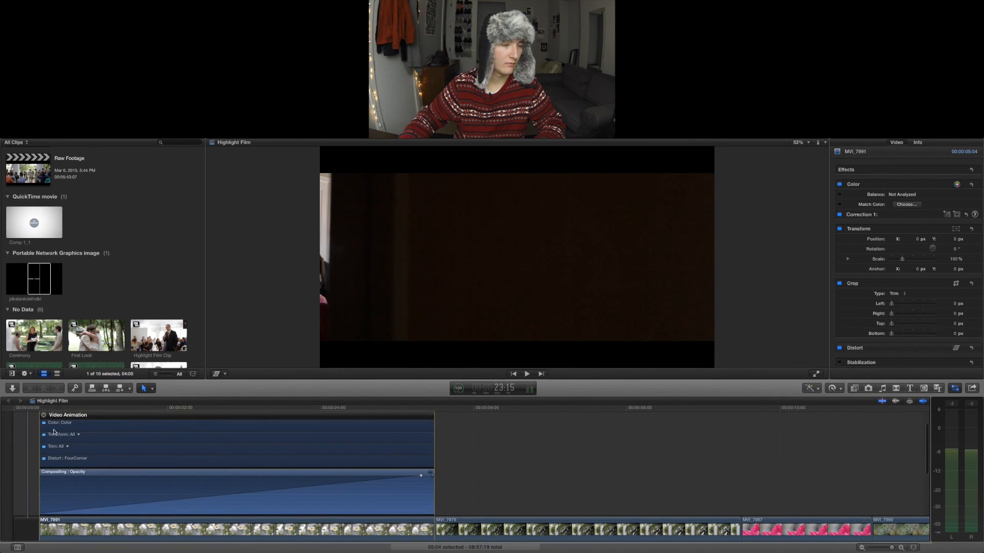
click(43, 416)
click(159, 503)
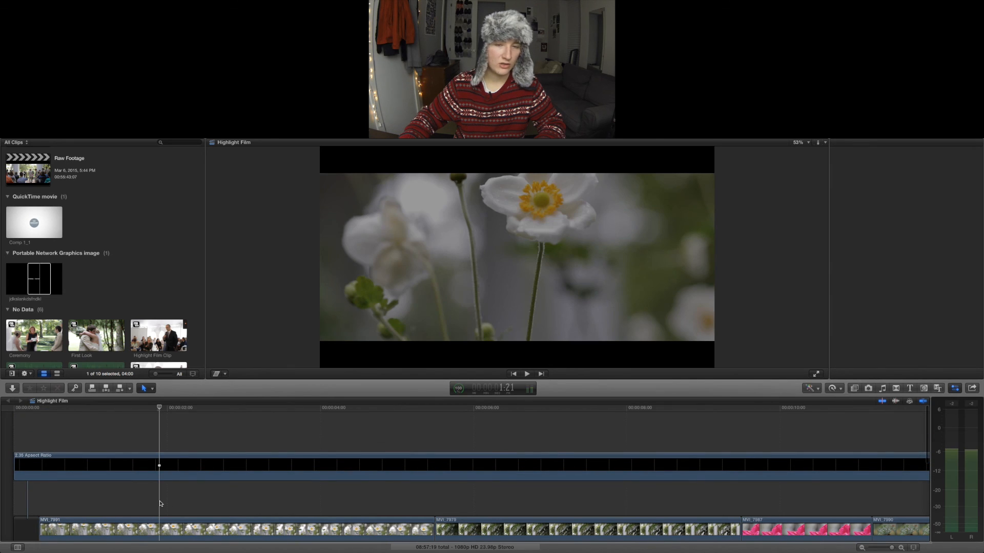
key(shift+z)
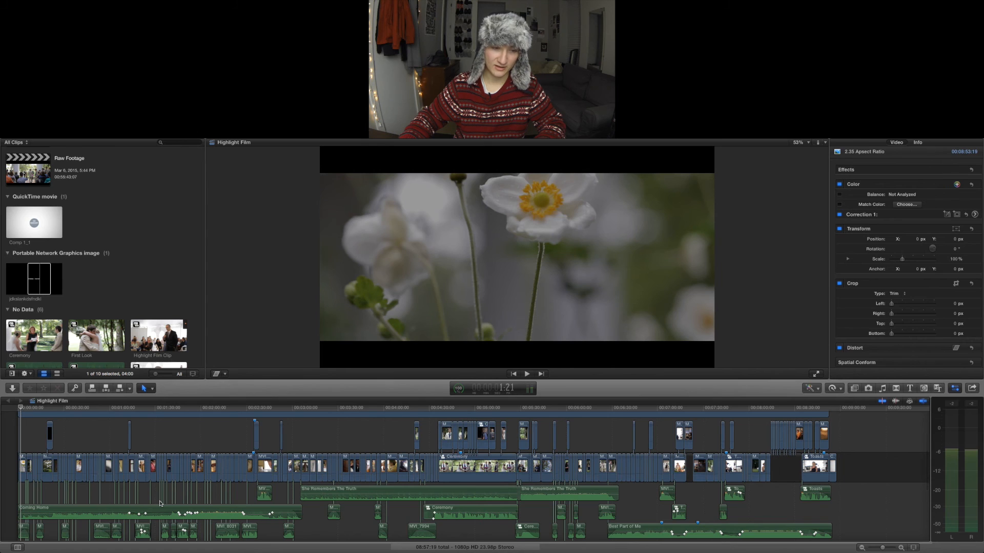
- Review the timeline's video and audio layers, skim through the film, and return the playhead to the start
scroll(159, 503, down, 6)
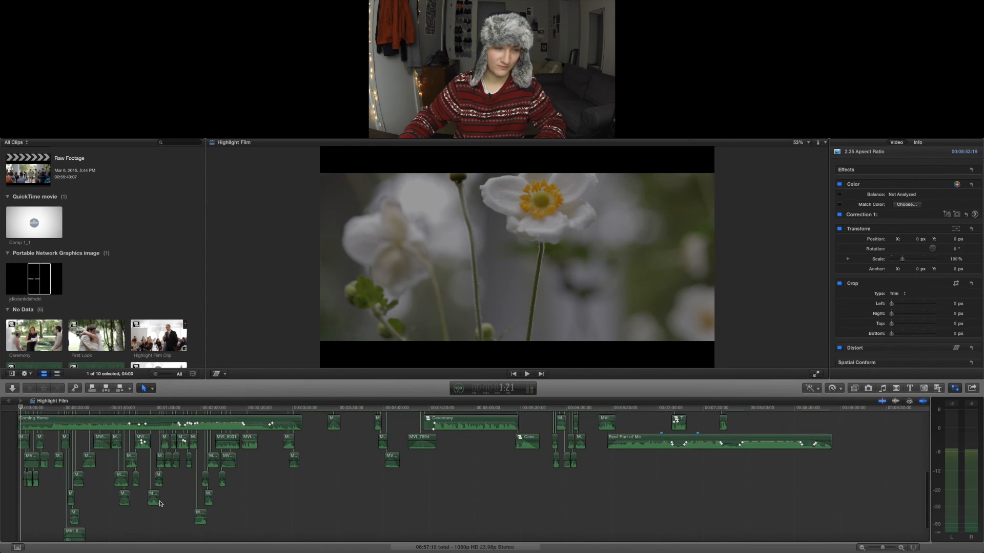
scroll(160, 504, down, 2)
scroll(160, 503, up, 4)
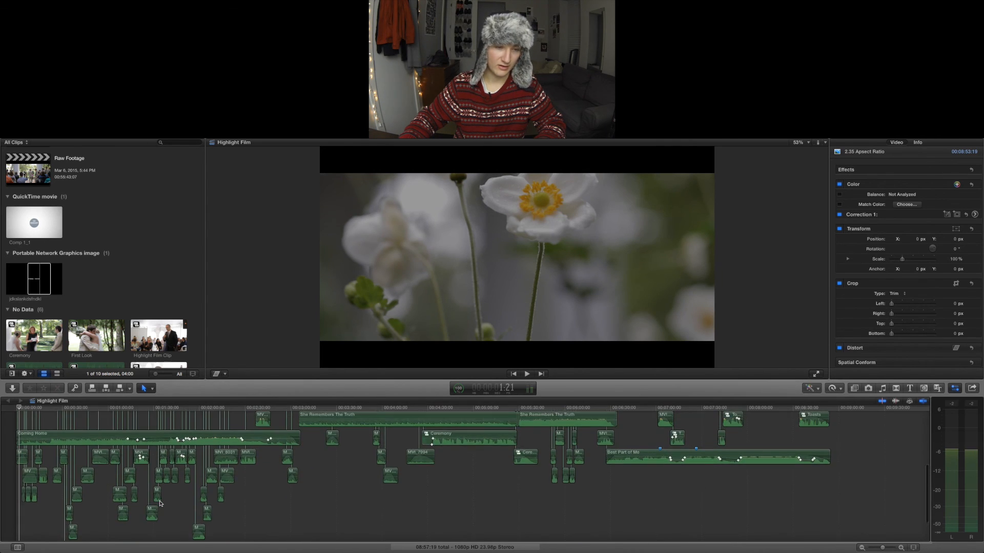
scroll(160, 504, up, 4)
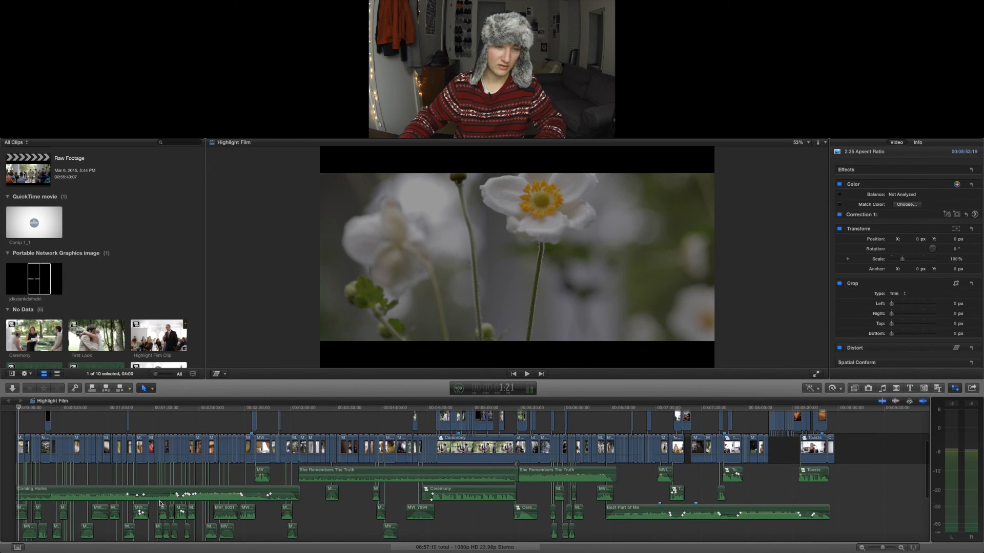
scroll(159, 504, up, 1)
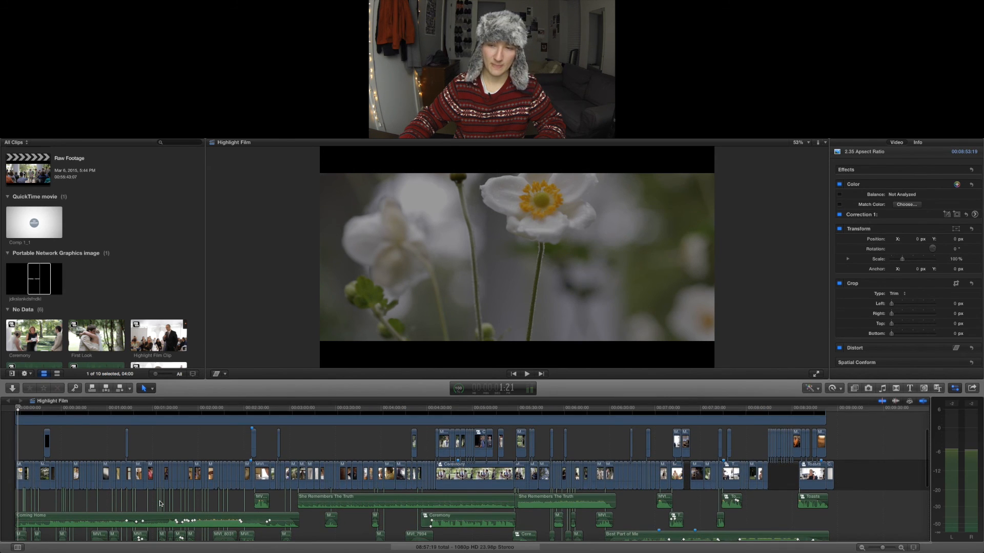
drag(18, 410, 708, 407)
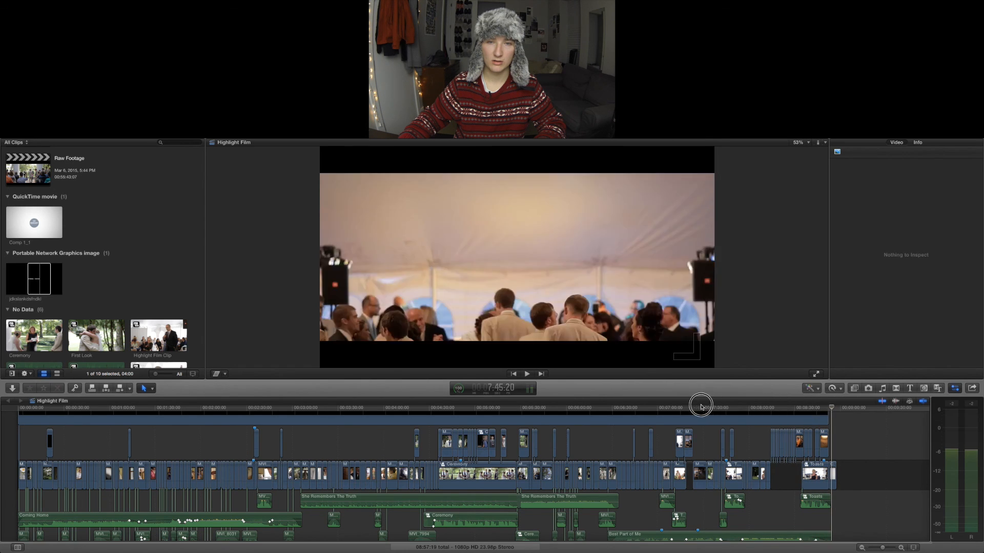
drag(522, 410, 27, 422)
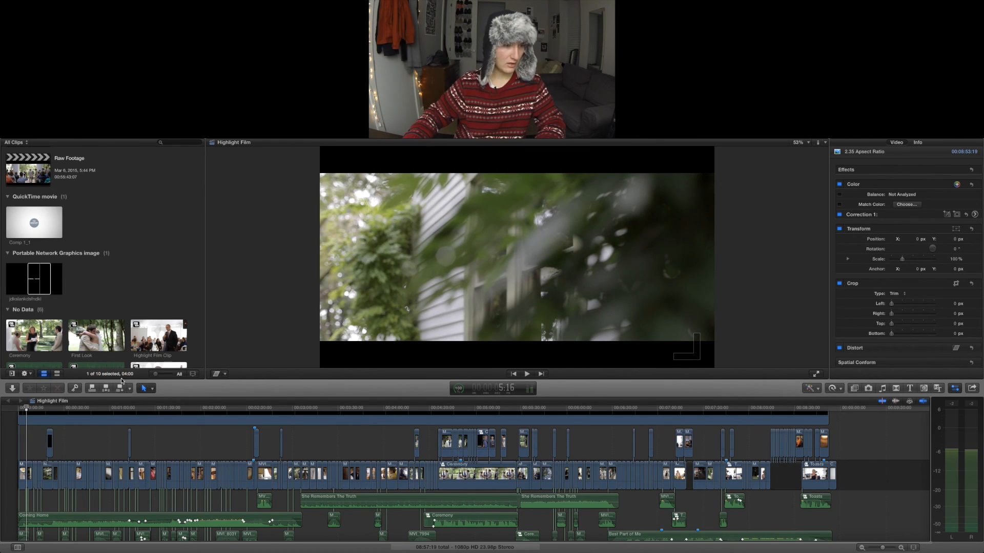
click(16, 408)
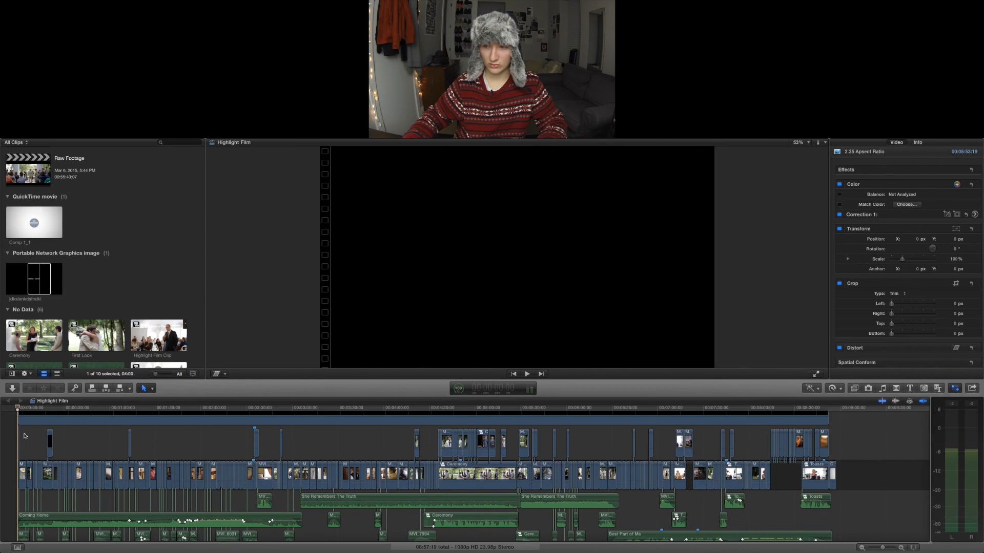
- Open a Master File export of the project with the Computer format and the H.264 Better Quality video codec
click(972, 388)
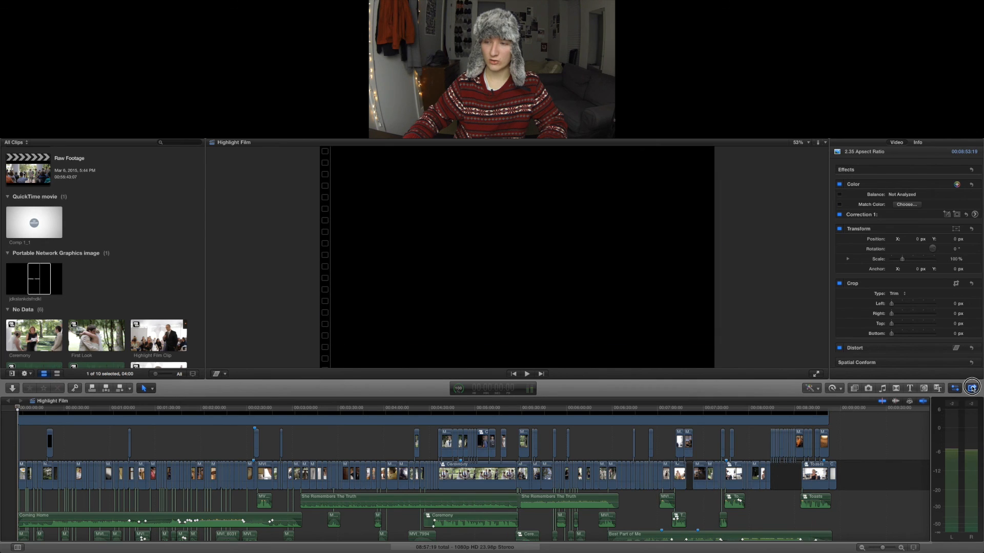
click(972, 388)
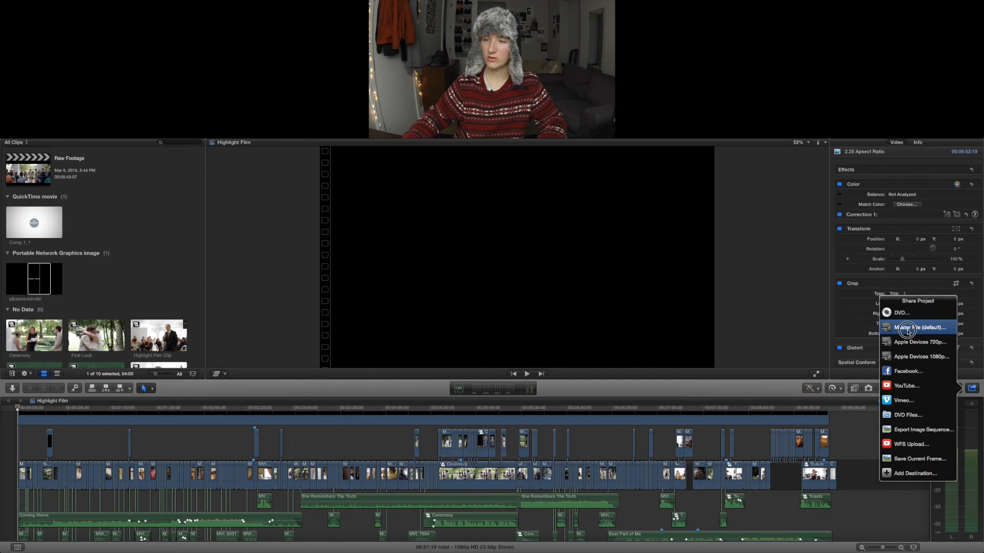
click(908, 332)
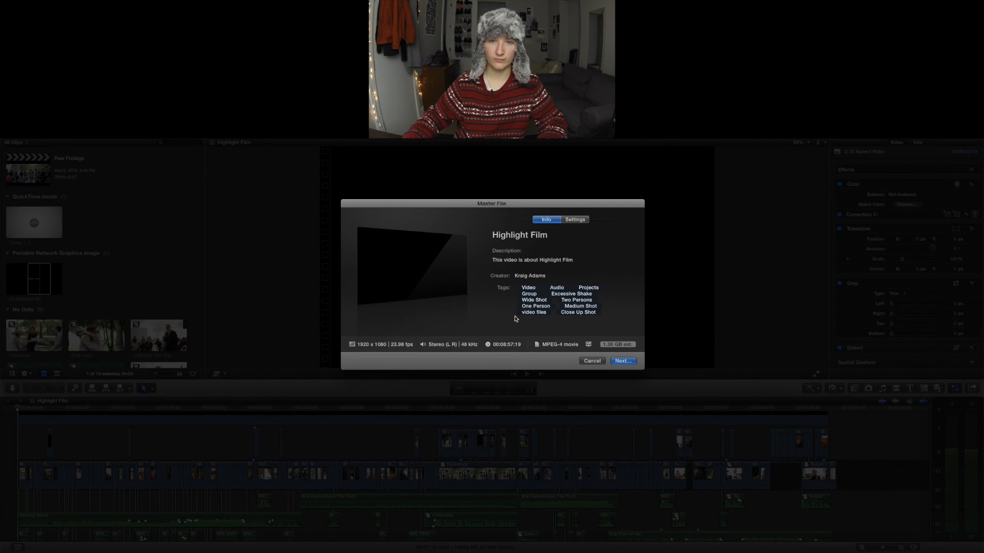
click(573, 220)
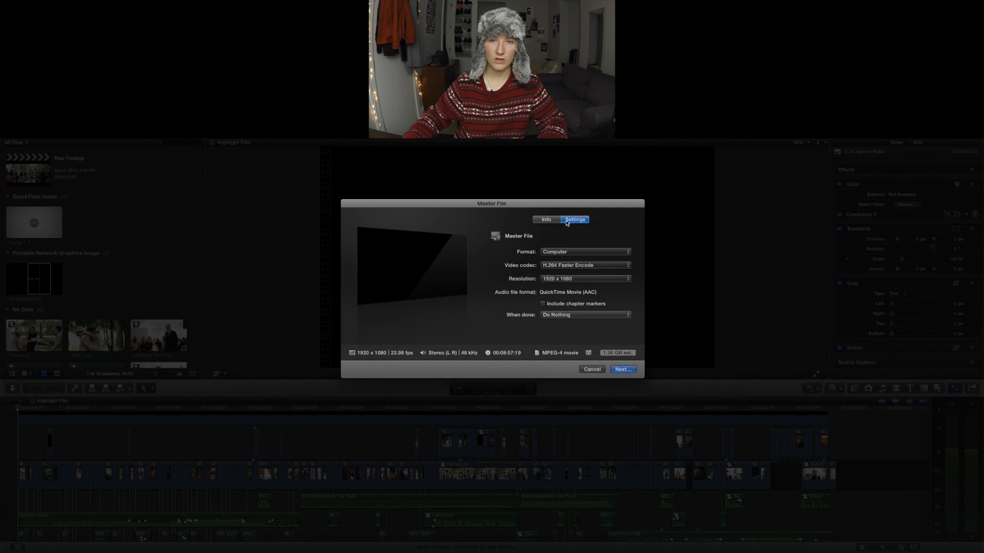
click(562, 251)
click(584, 256)
click(580, 265)
click(562, 274)
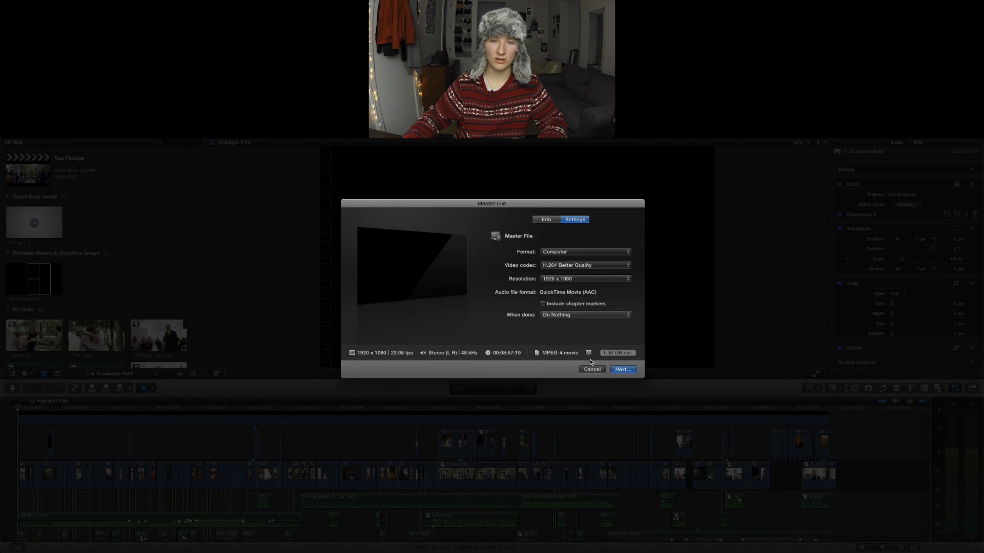
- Try the Video and Audio export format and browse its video codecs, leaving Source - Apple ProRes 422 selected
mouse_move(590, 357)
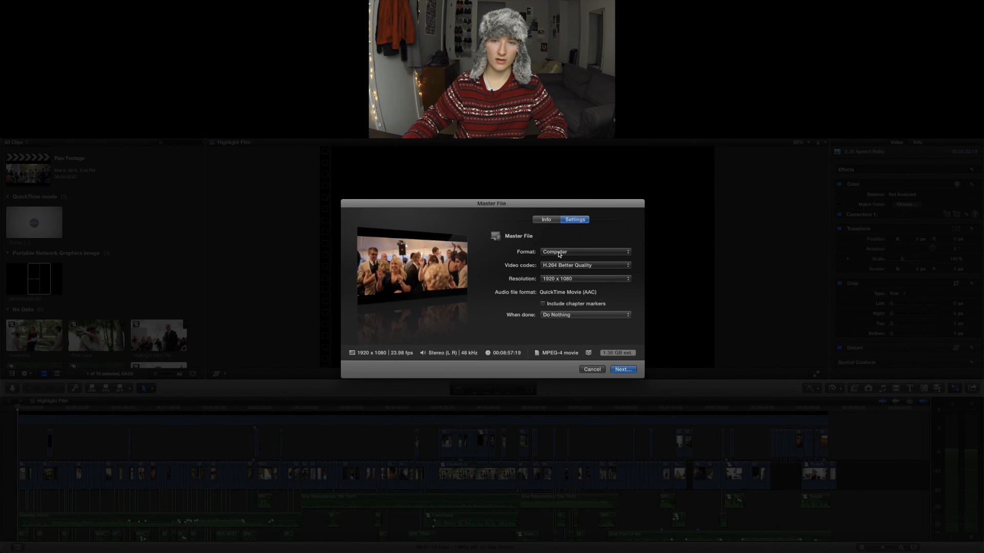
click(578, 252)
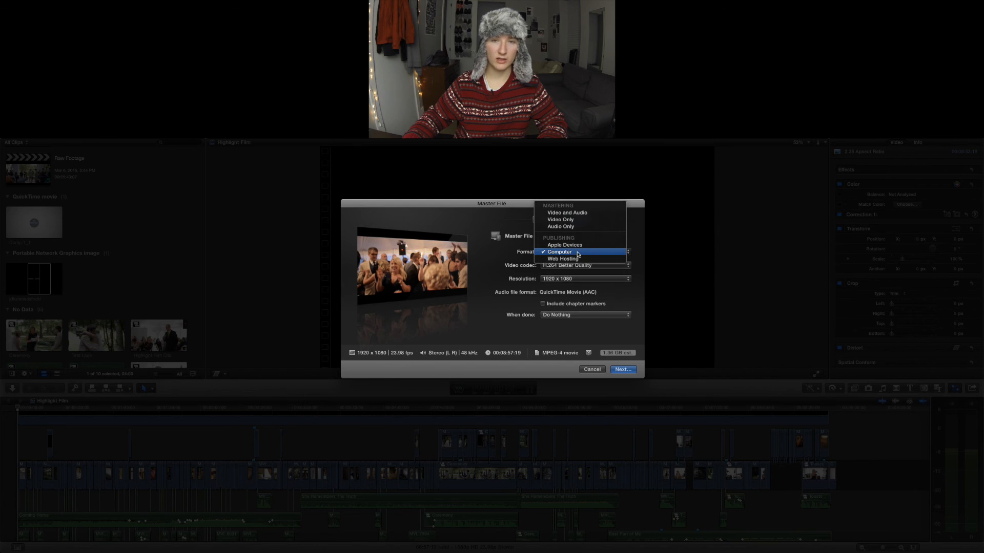
click(568, 212)
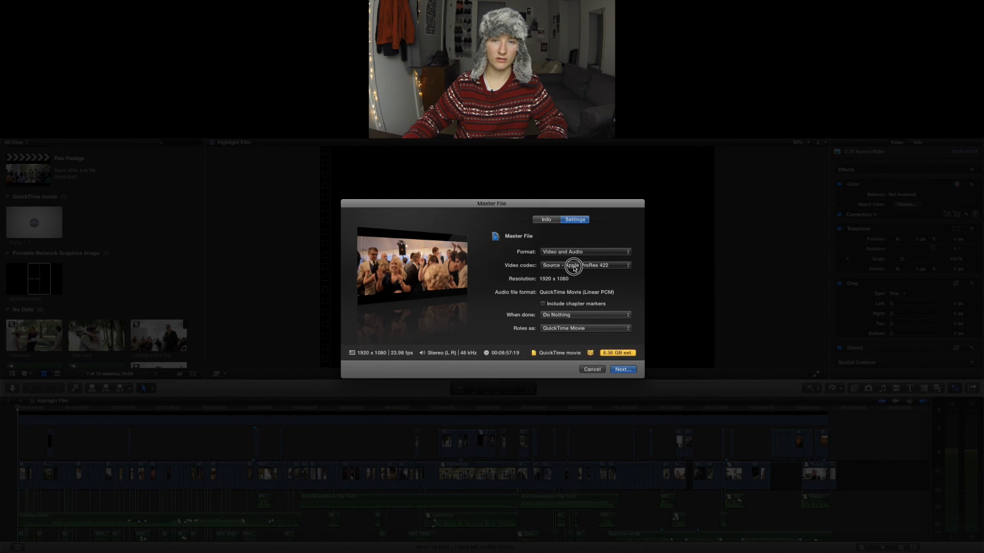
click(574, 264)
click(558, 266)
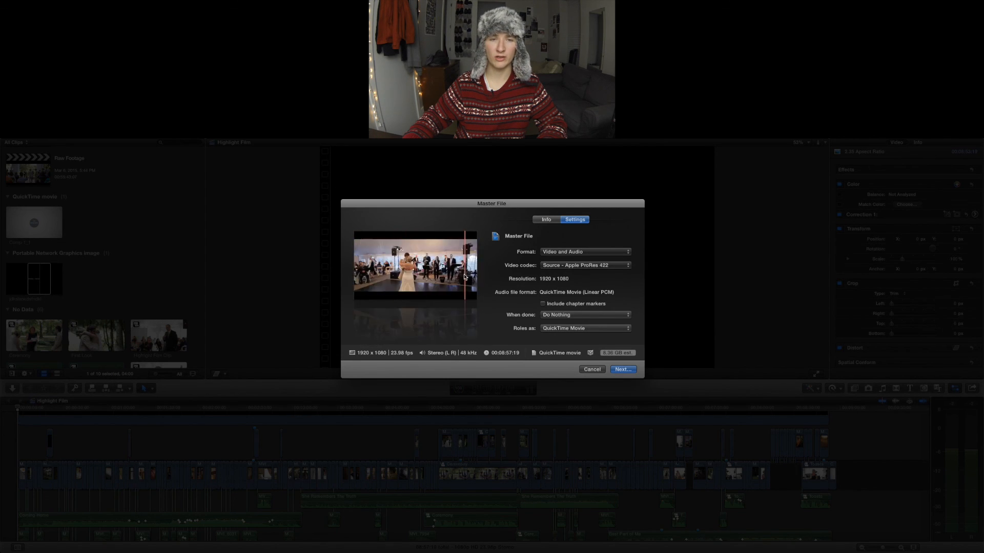
click(556, 268)
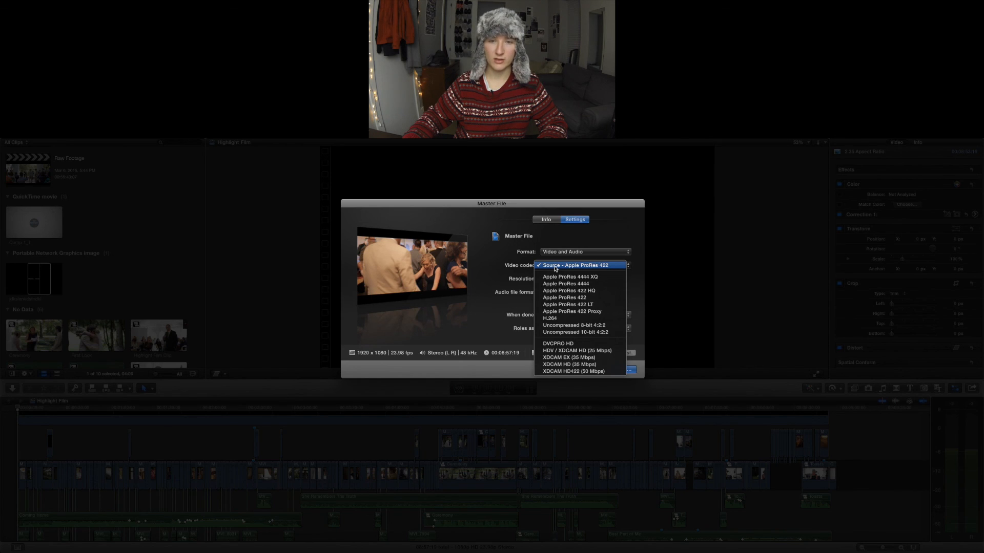
click(523, 277)
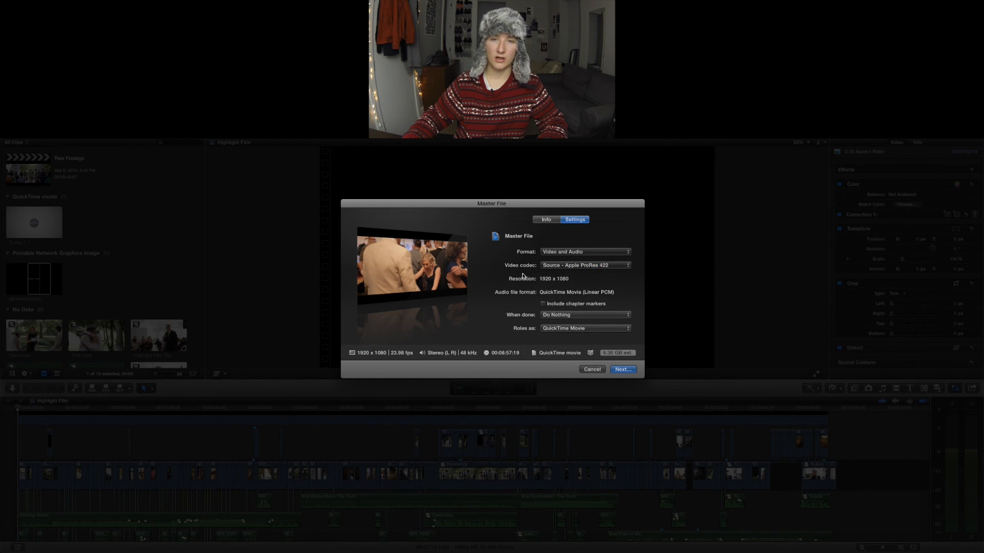
- Set the master file's format to Computer and its video codec to H.264 Better Quality
click(567, 253)
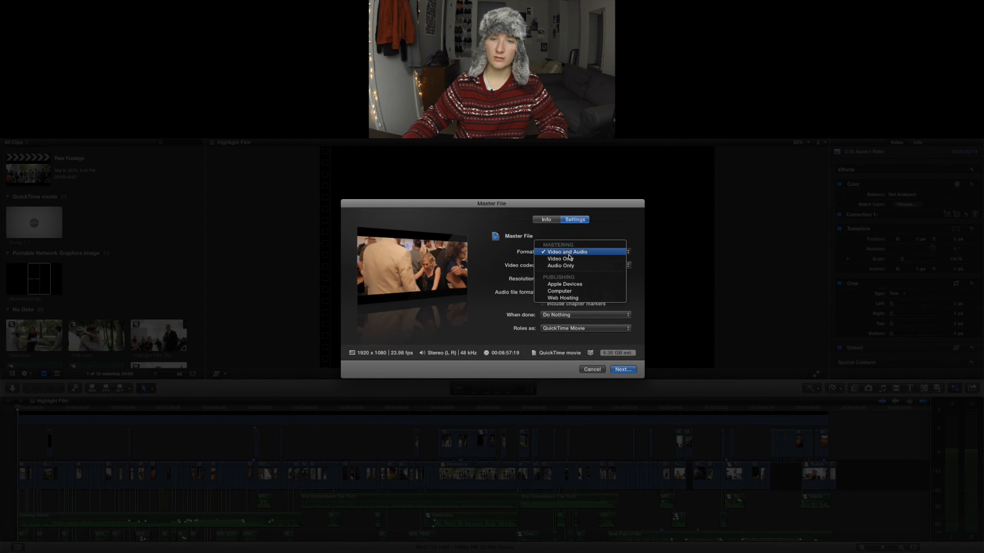
click(566, 292)
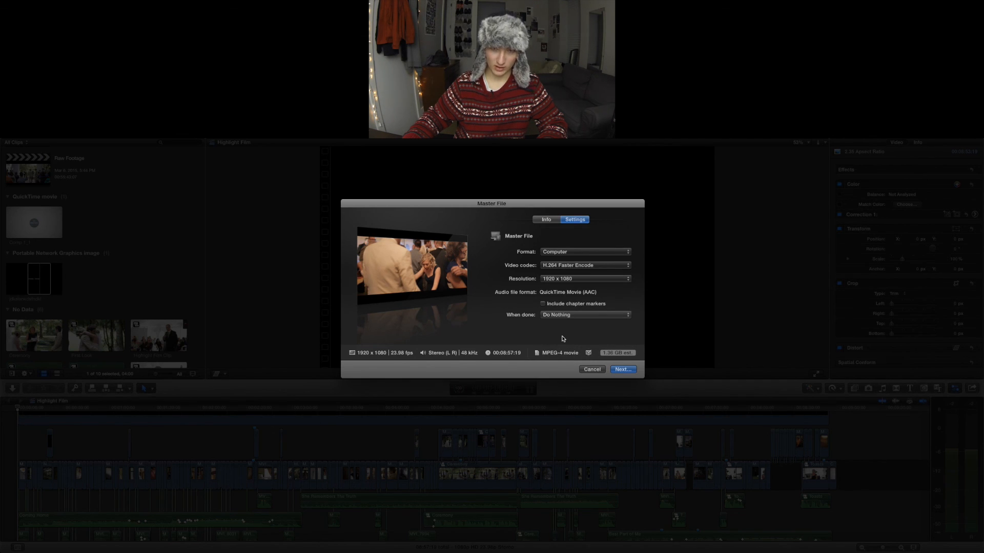
click(545, 266)
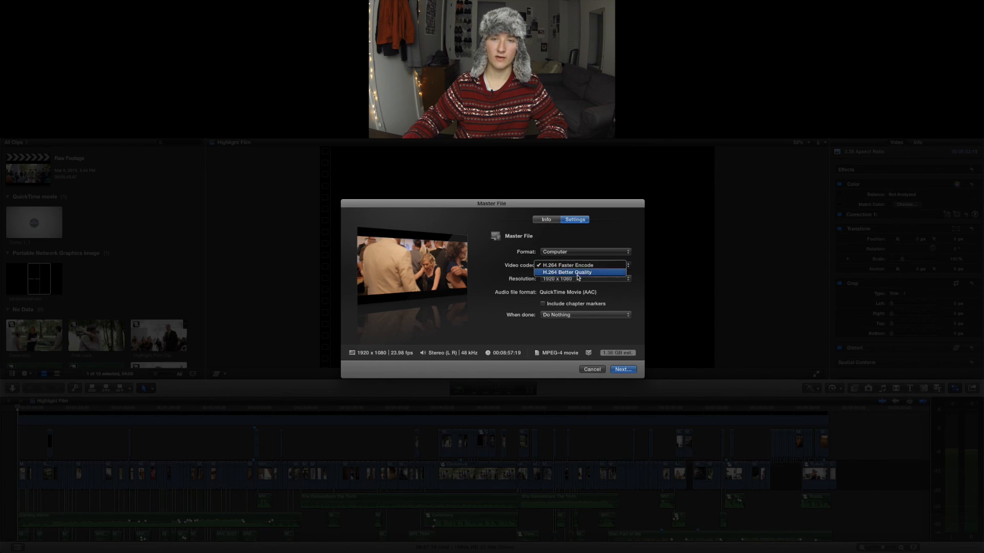
click(545, 266)
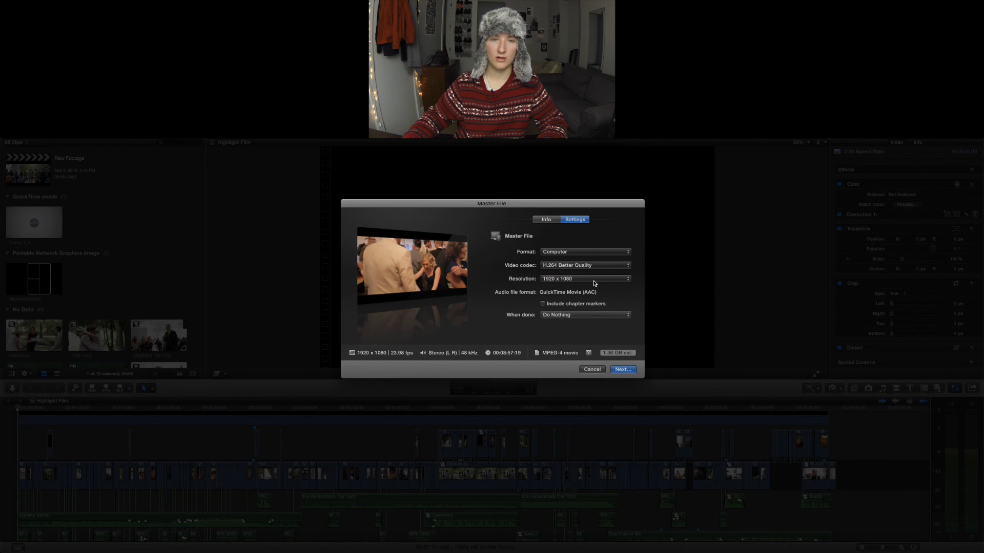